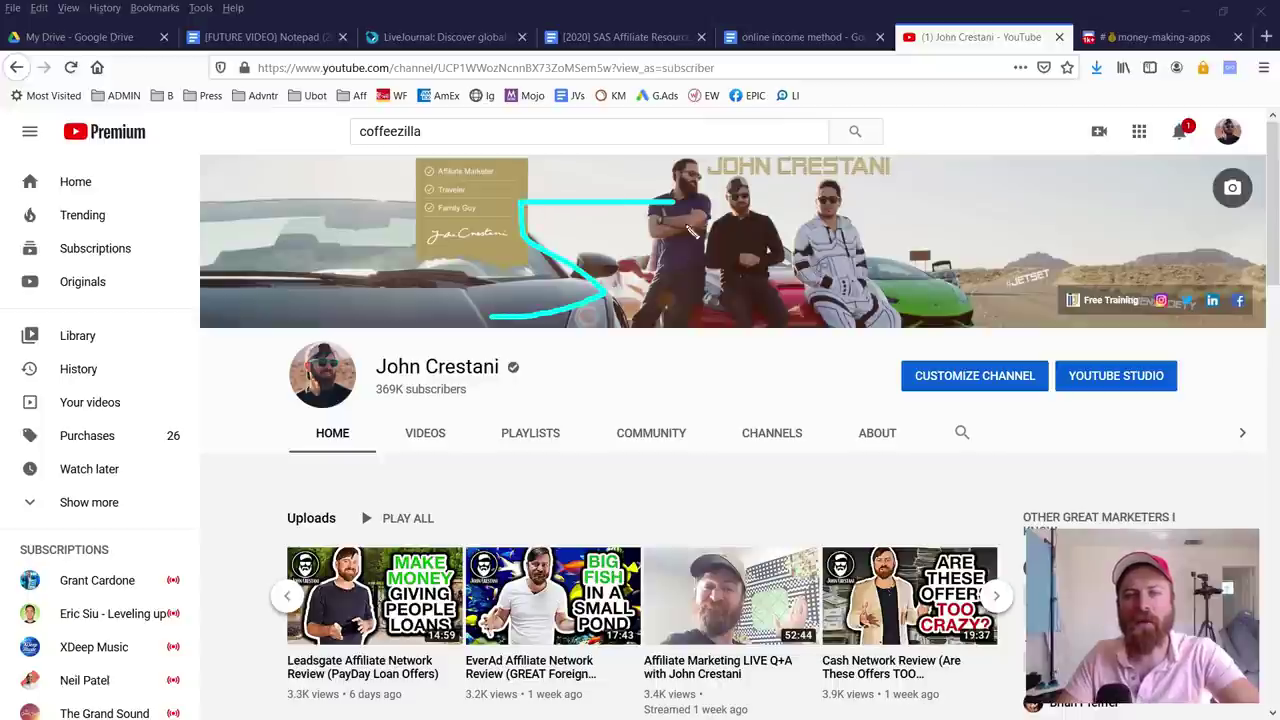
Step: Underline and outline the web address in the Notepad note with temporary freehand strokes, clearing them when done
mouse_move(495, 400)
left_mouse_down()
mouse_move(851, 391)
mouse_move(508, 157)
left_mouse_up()
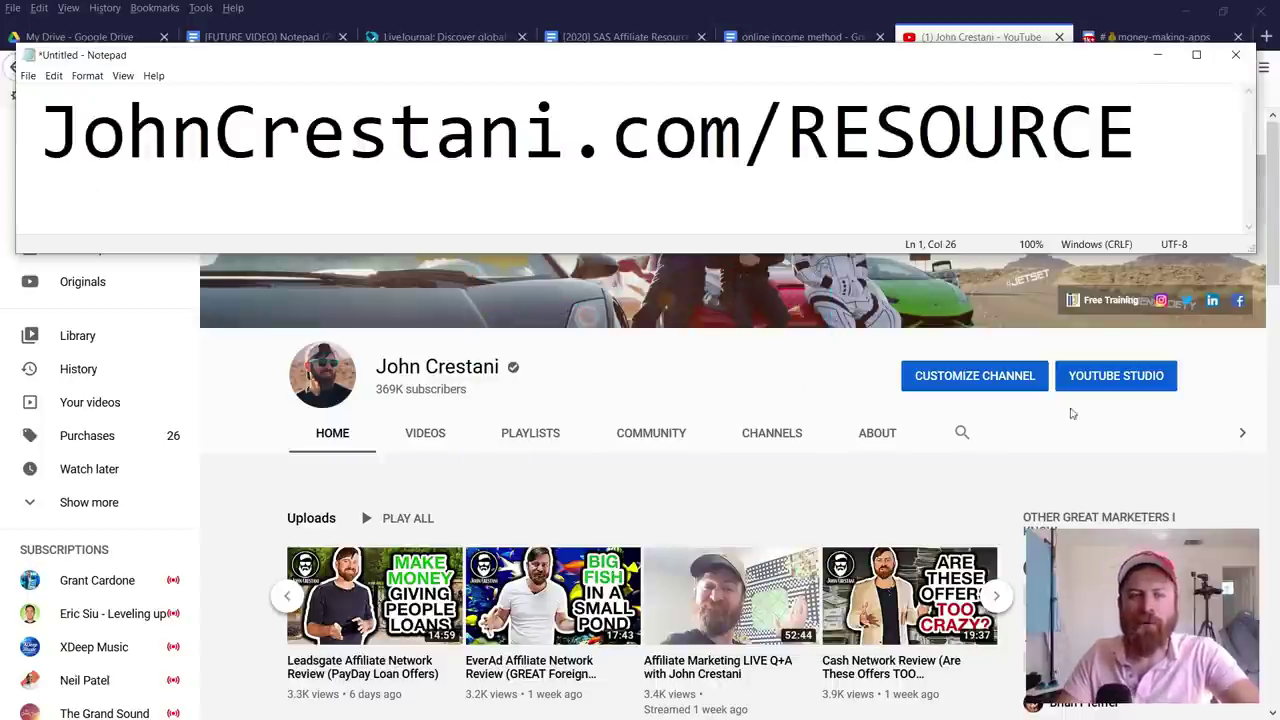
left_click_drag(29, 175, 882, 170)
mouse_move(805, 170)
left_mouse_down()
mouse_move(243, 180)
mouse_move(370, 265)
mouse_move(560, 250)
mouse_move(234, 325)
mouse_move(264, 378)
mouse_move(515, 422)
left_mouse_up()
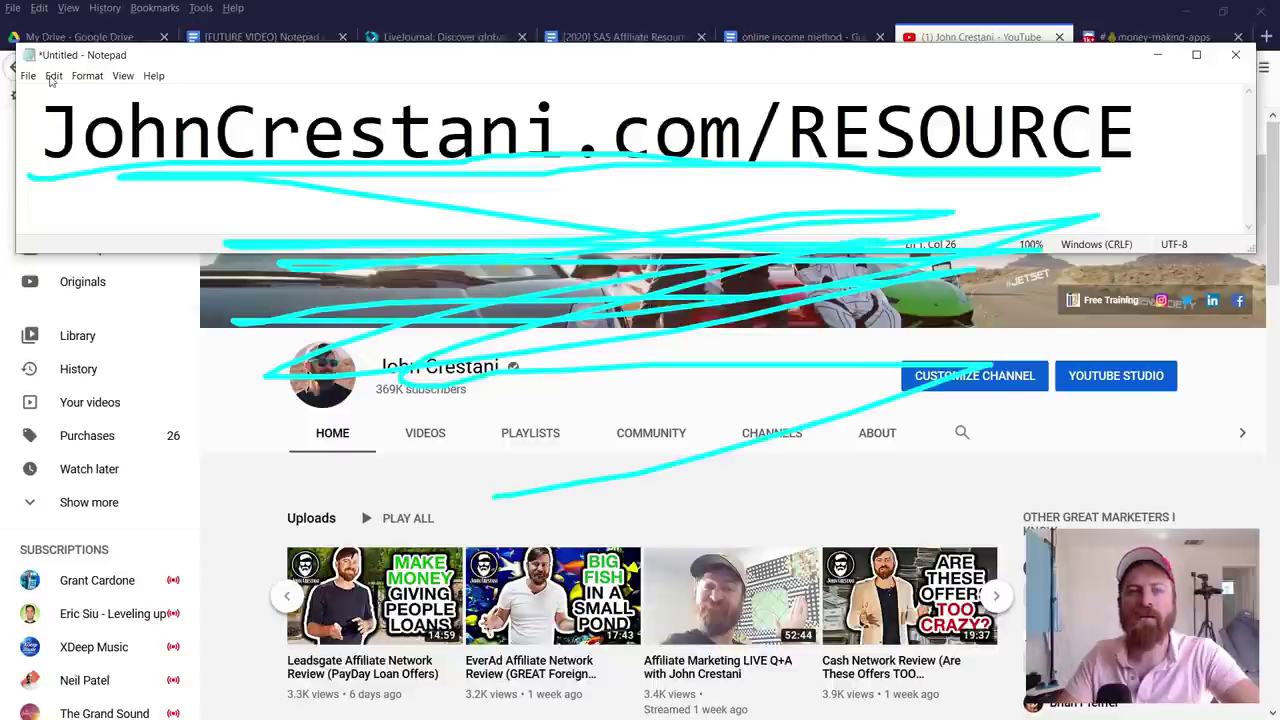
key("Escape")
left_click_drag(18, 212, 1210, 222)
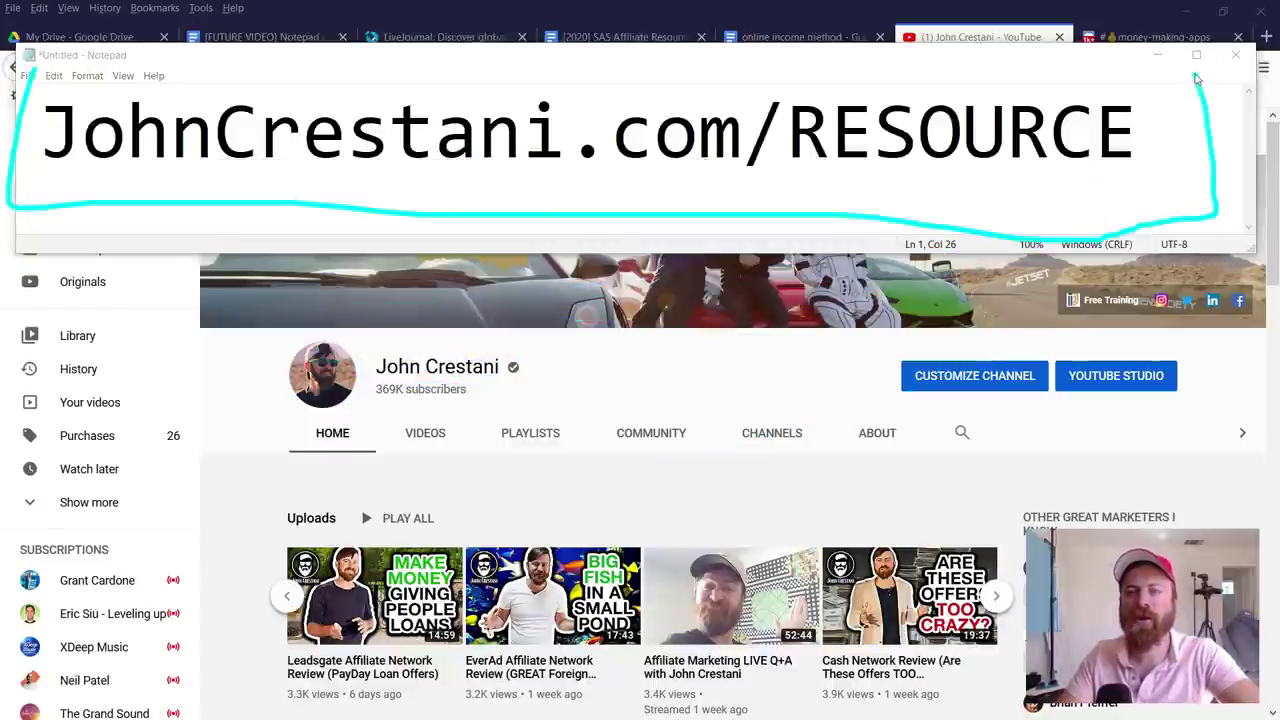
left_click_drag(1193, 78, 237, 85)
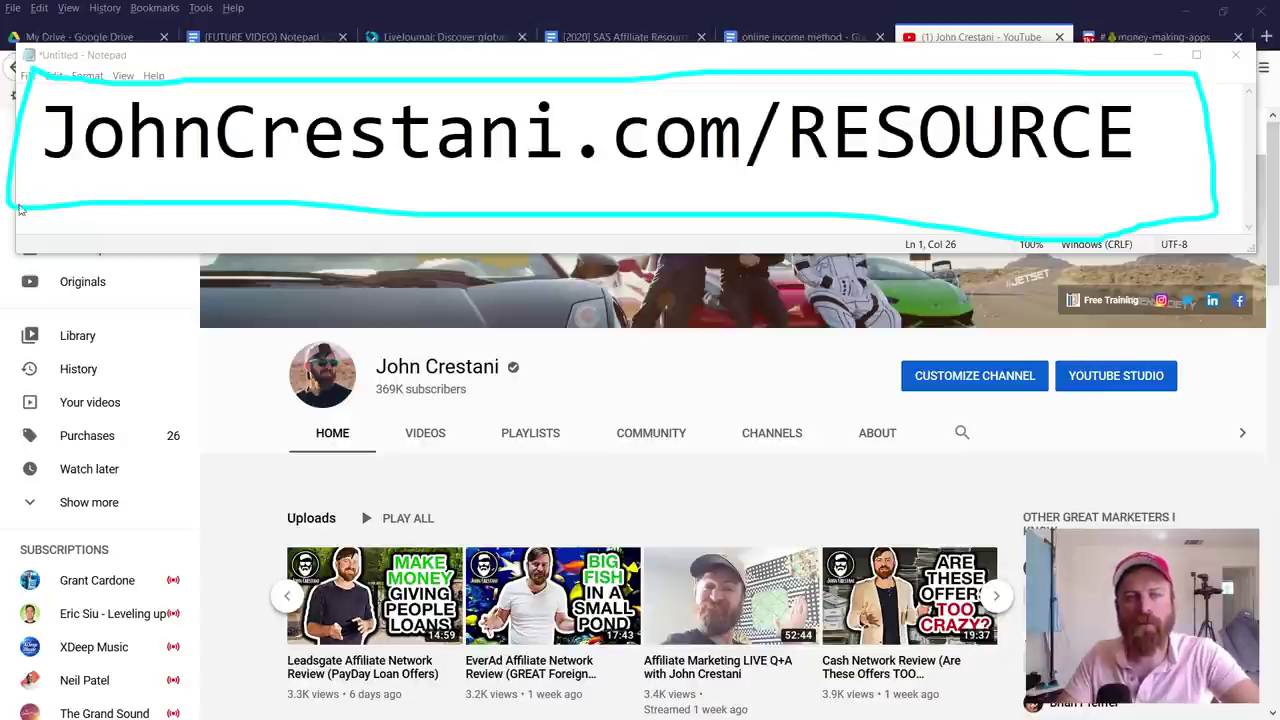
mouse_move(56, 190)
left_mouse_down()
mouse_move(657, 166)
mouse_move(1037, 183)
left_mouse_up()
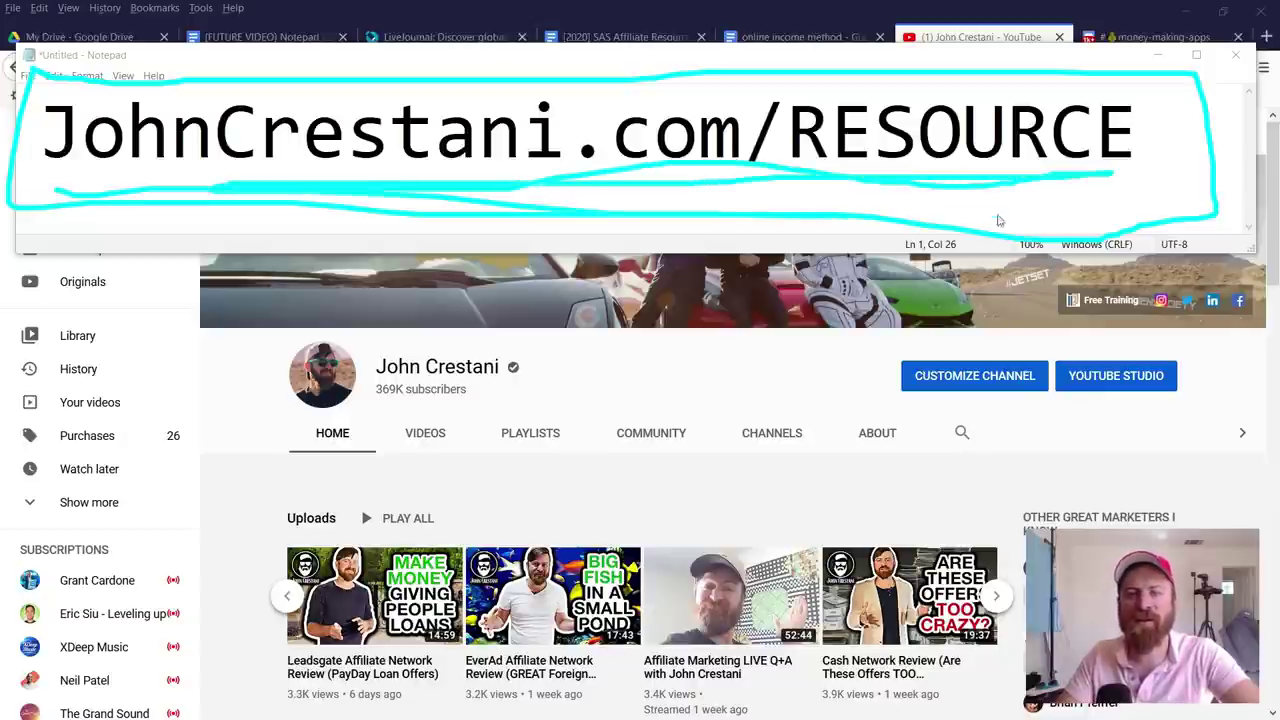
key("Escape")
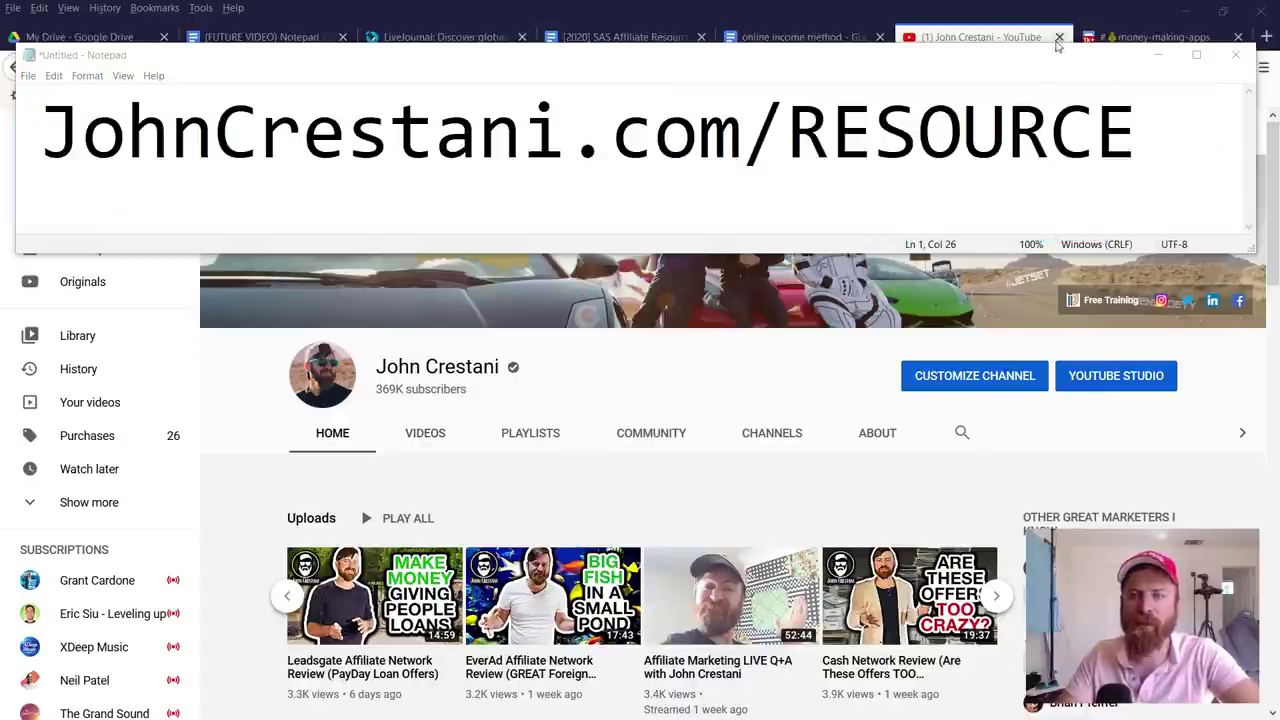
Step: Switch to the [2020] SAS Affiliate Resources document in the browser and point out its linked methods list with temporary freehand marks
left_click(1017, 38)
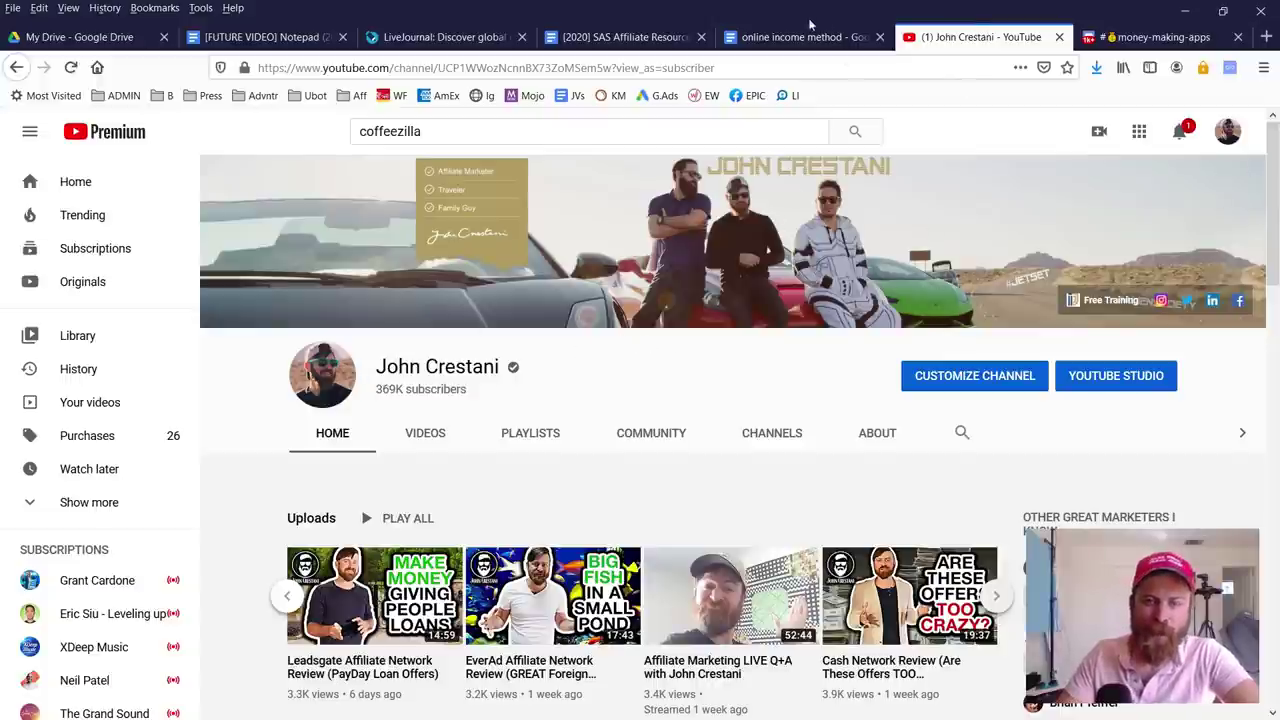
left_click(606, 38)
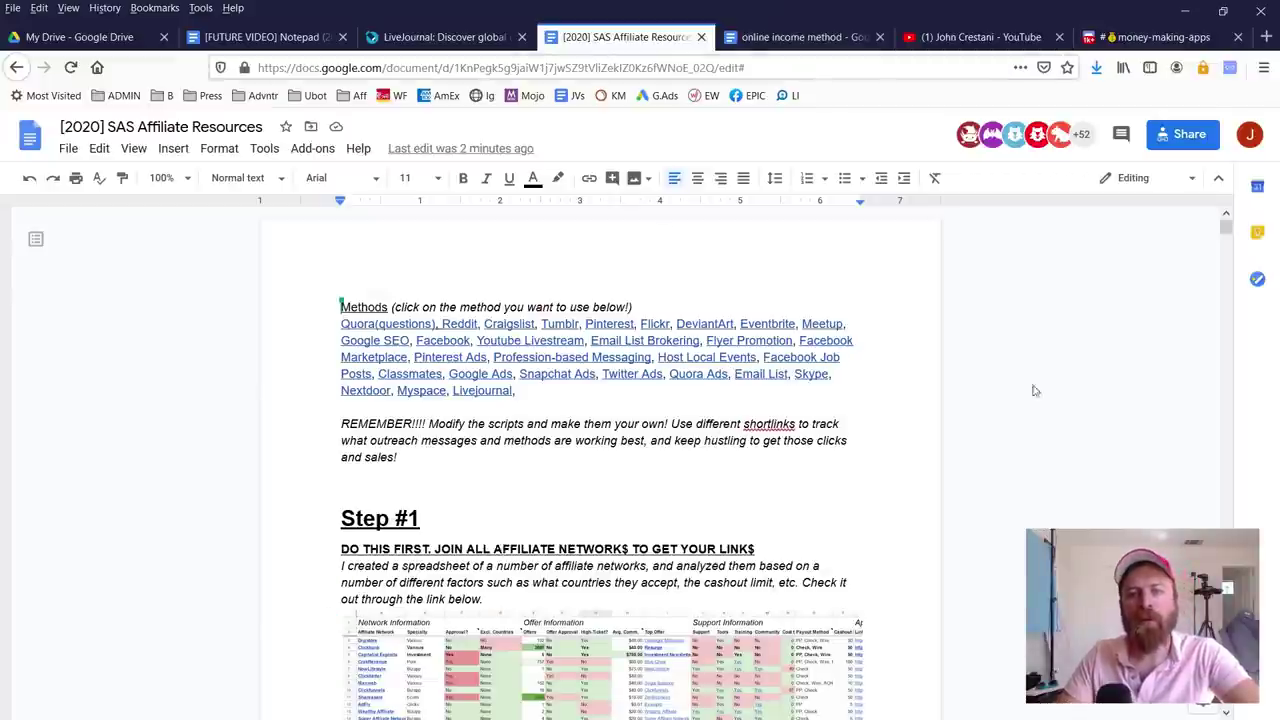
mouse_move(884, 276)
left_mouse_down()
mouse_move(692, 278)
mouse_move(280, 374)
mouse_move(728, 446)
mouse_move(933, 272)
mouse_move(459, 266)
left_mouse_up()
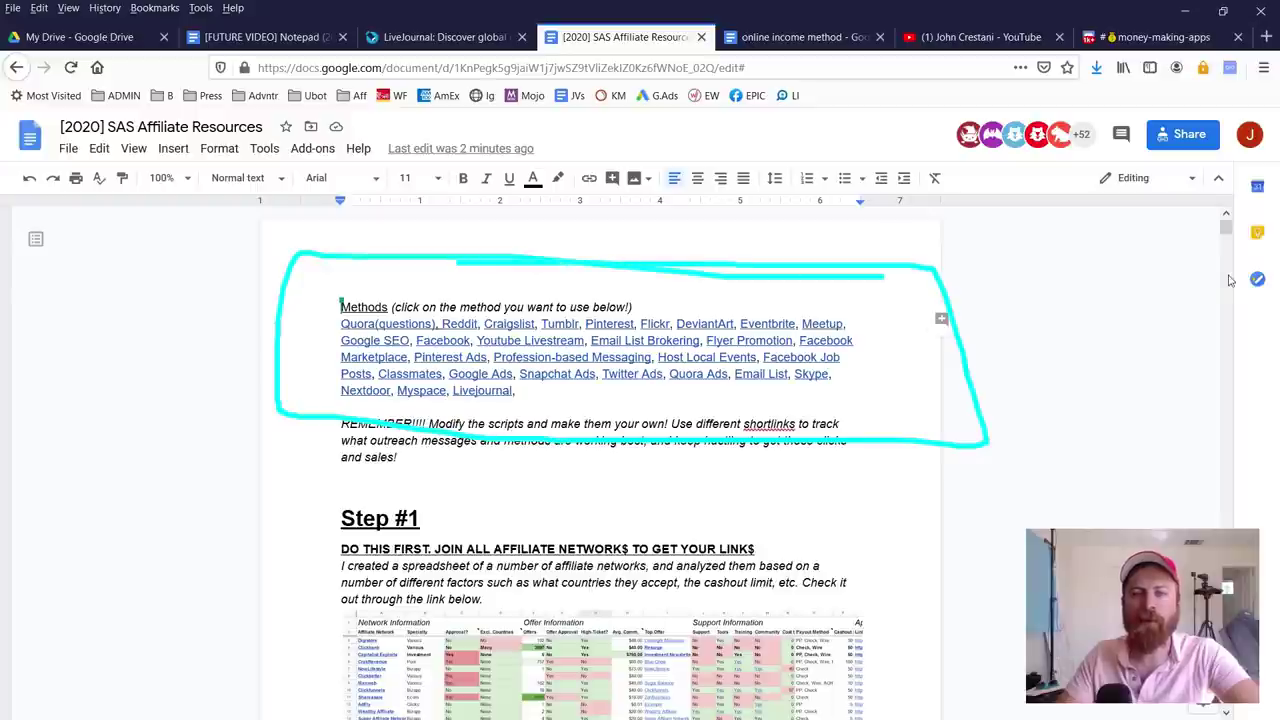
mouse_move(1230, 280)
left_mouse_down()
mouse_move(960, 279)
mouse_move(988, 322)
mouse_move(973, 283)
left_mouse_up()
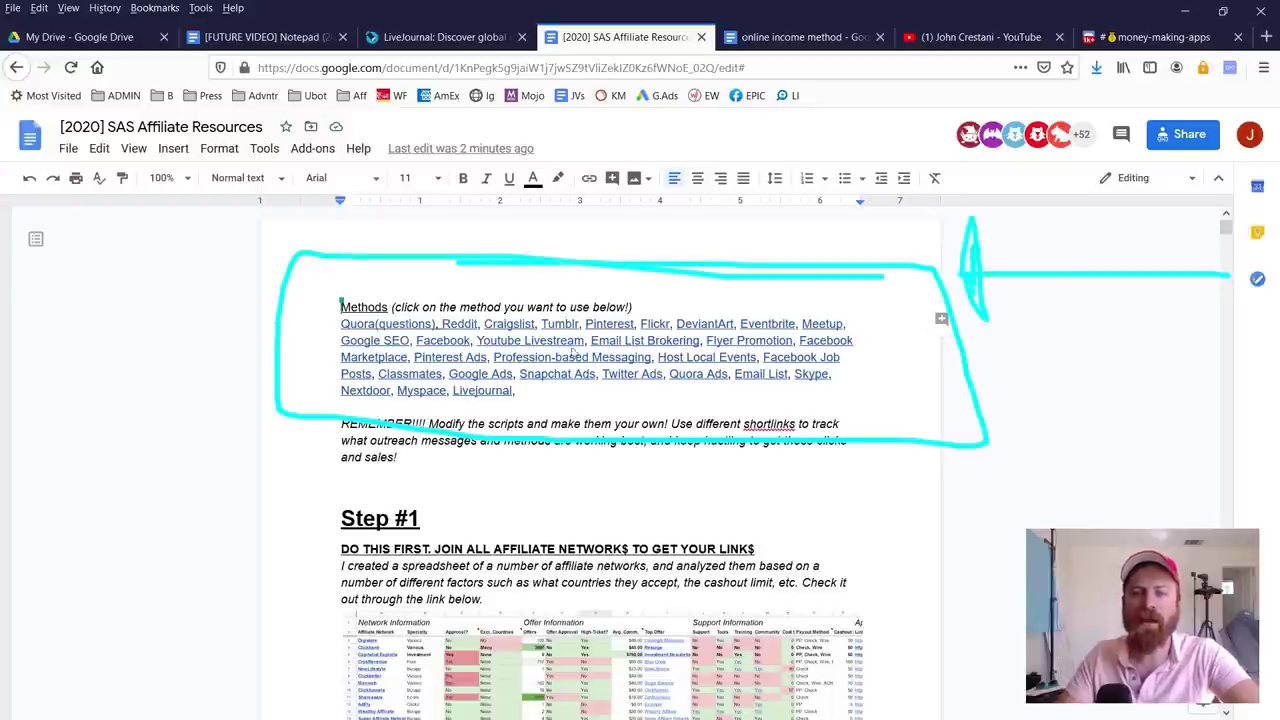
left_click_drag(617, 395, 846, 392)
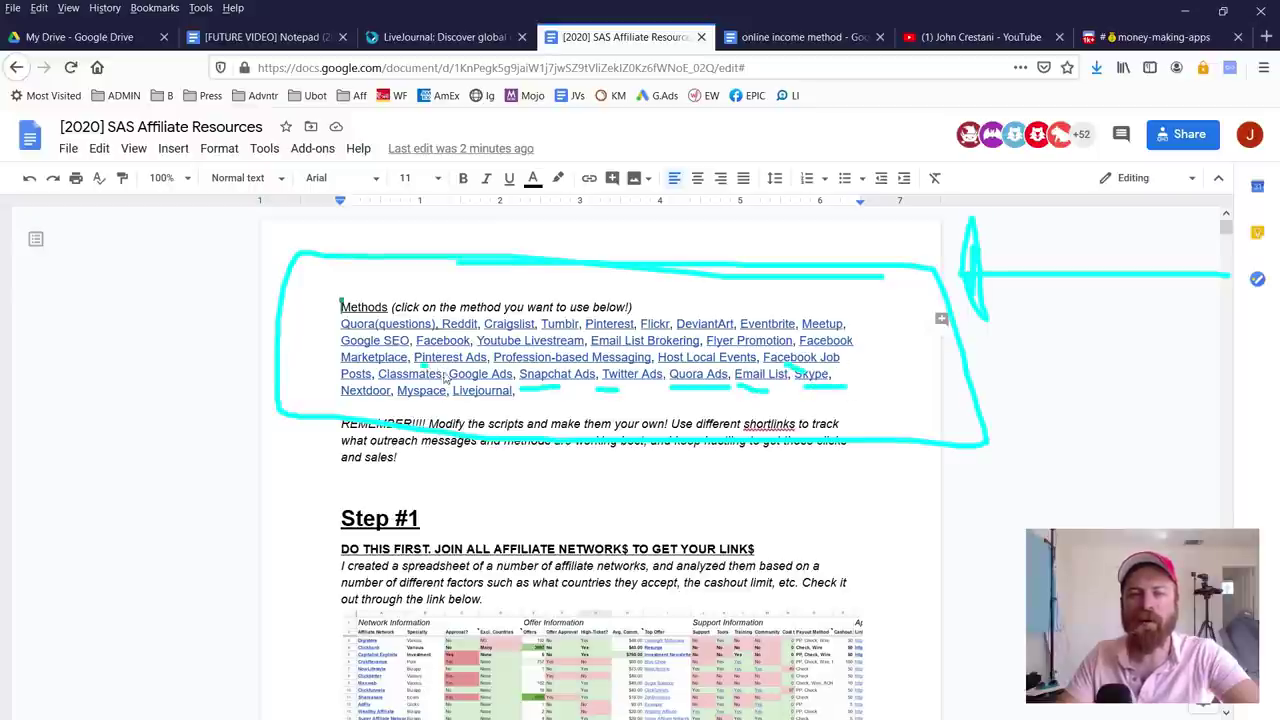
left_click_drag(432, 350, 452, 362)
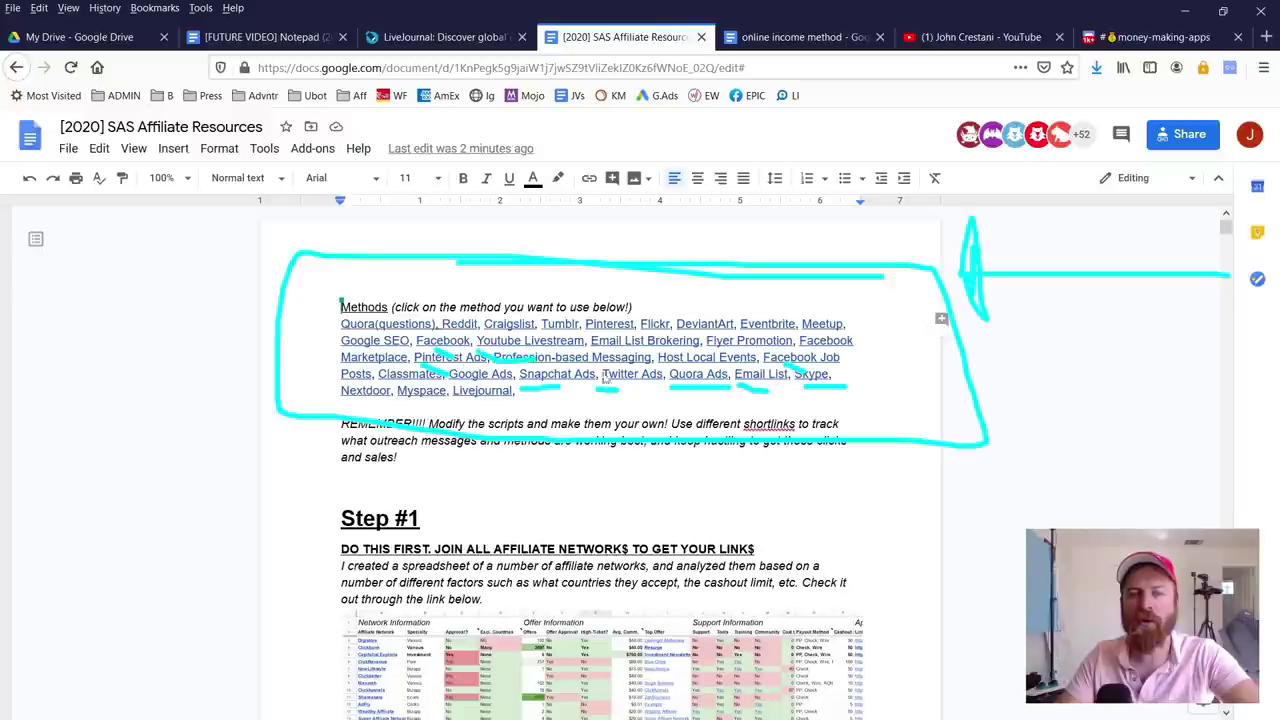
left_click_drag(596, 351, 674, 350)
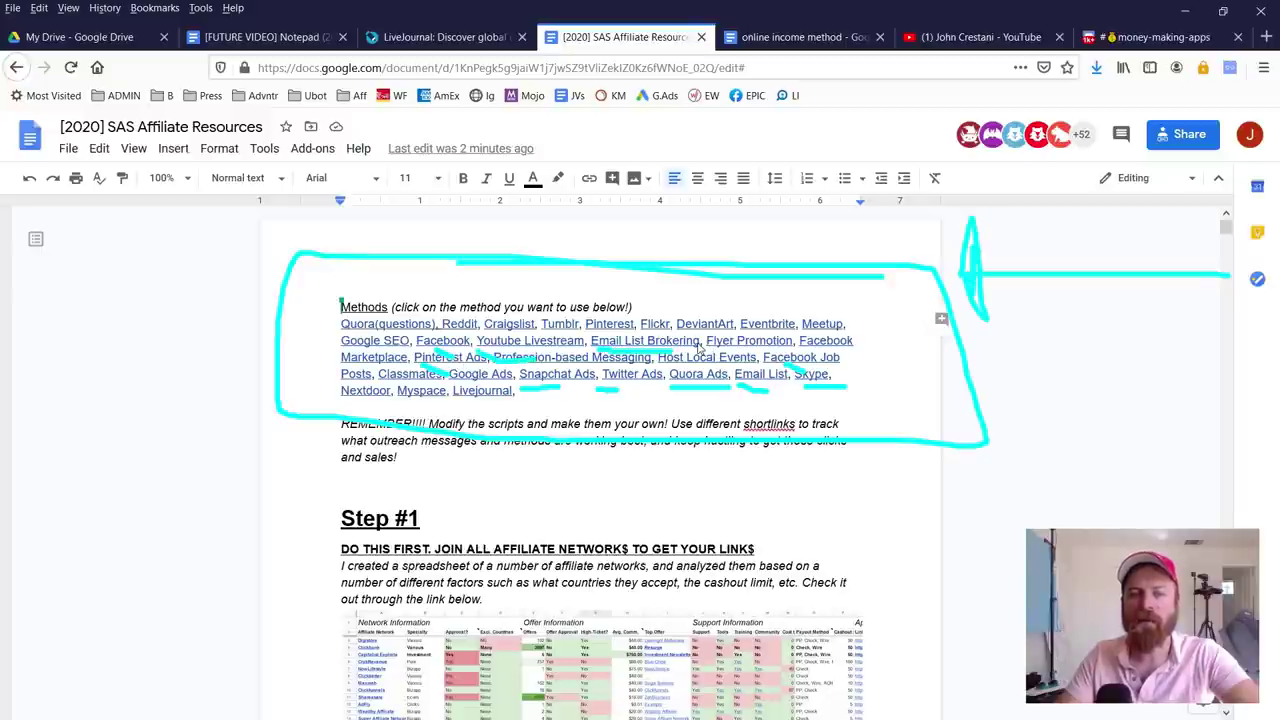
left_click_drag(766, 356, 802, 350)
mouse_move(908, 323)
left_mouse_down()
mouse_move(285, 410)
mouse_move(100, 371)
left_mouse_up()
key("Escape")
mouse_move(466, 407)
left_mouse_down()
mouse_move(566, 410)
mouse_move(410, 418)
mouse_move(330, 392)
mouse_move(503, 403)
left_mouse_up()
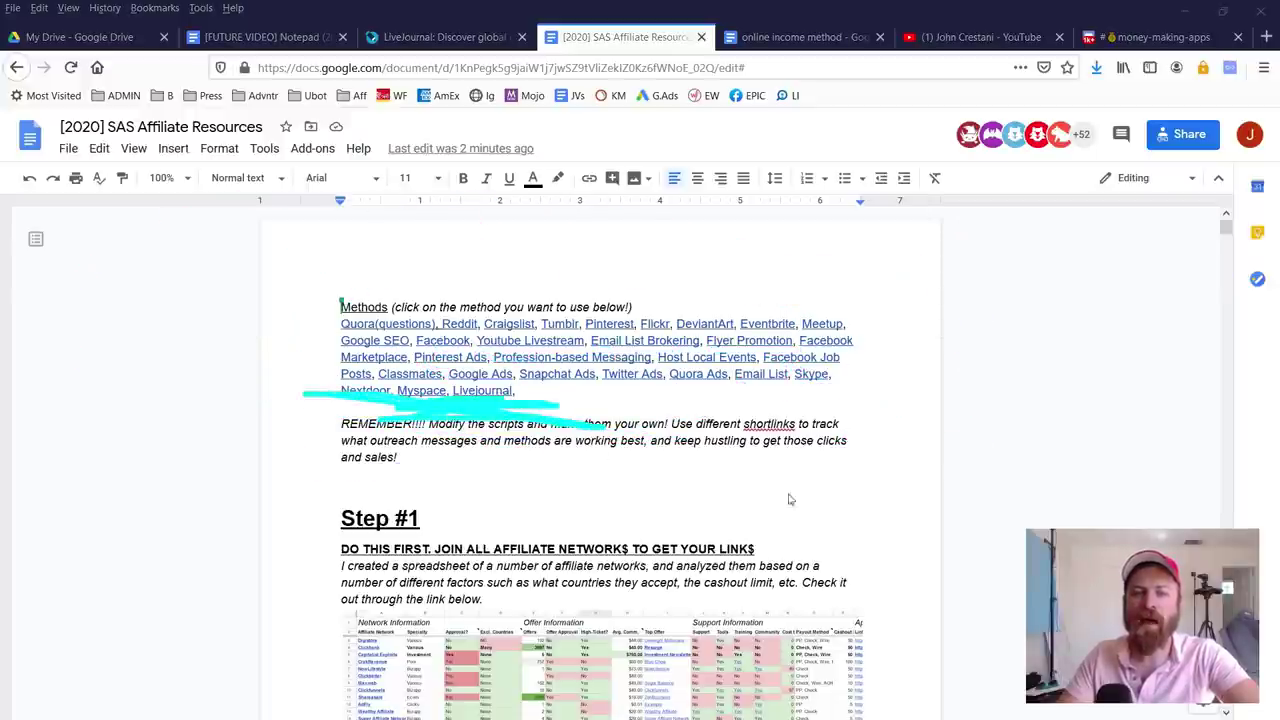
mouse_move(938, 536)
left_mouse_down()
mouse_move(571, 428)
mouse_move(555, 400)
left_mouse_up()
key("Escape")
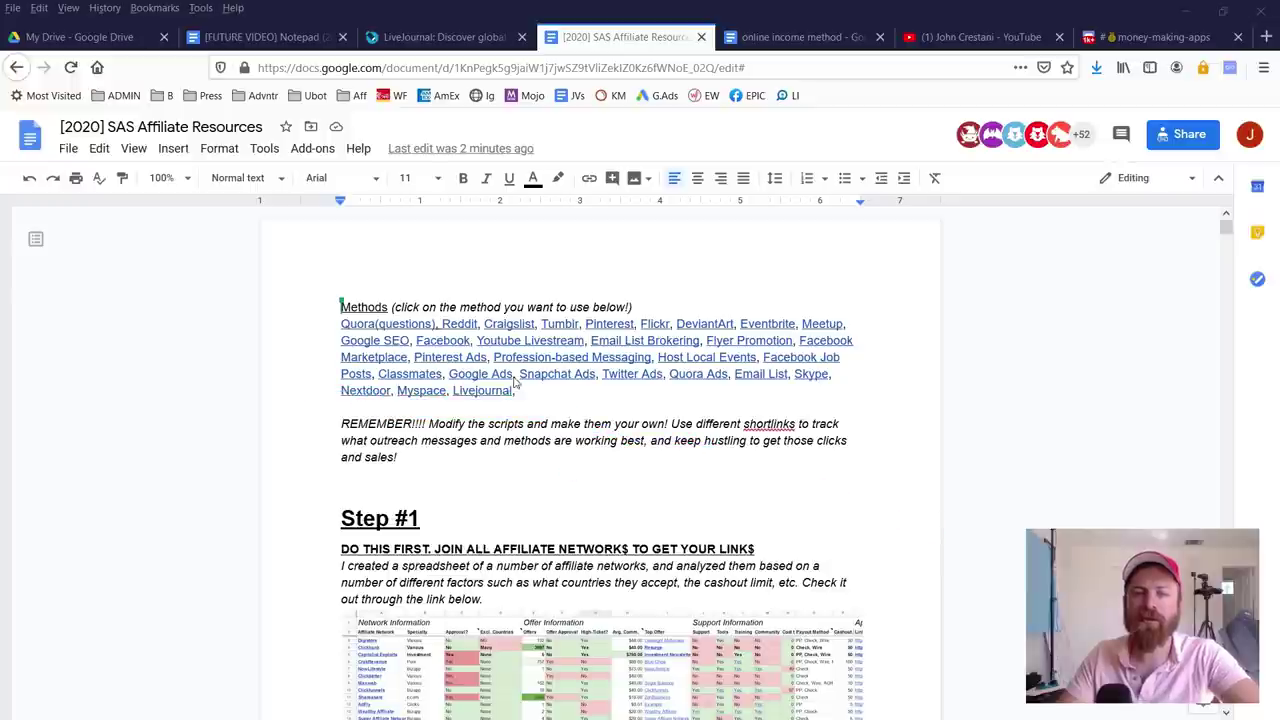
Step: Follow the Livejournal link in the methods list to that method's section of the document
left_click(486, 394)
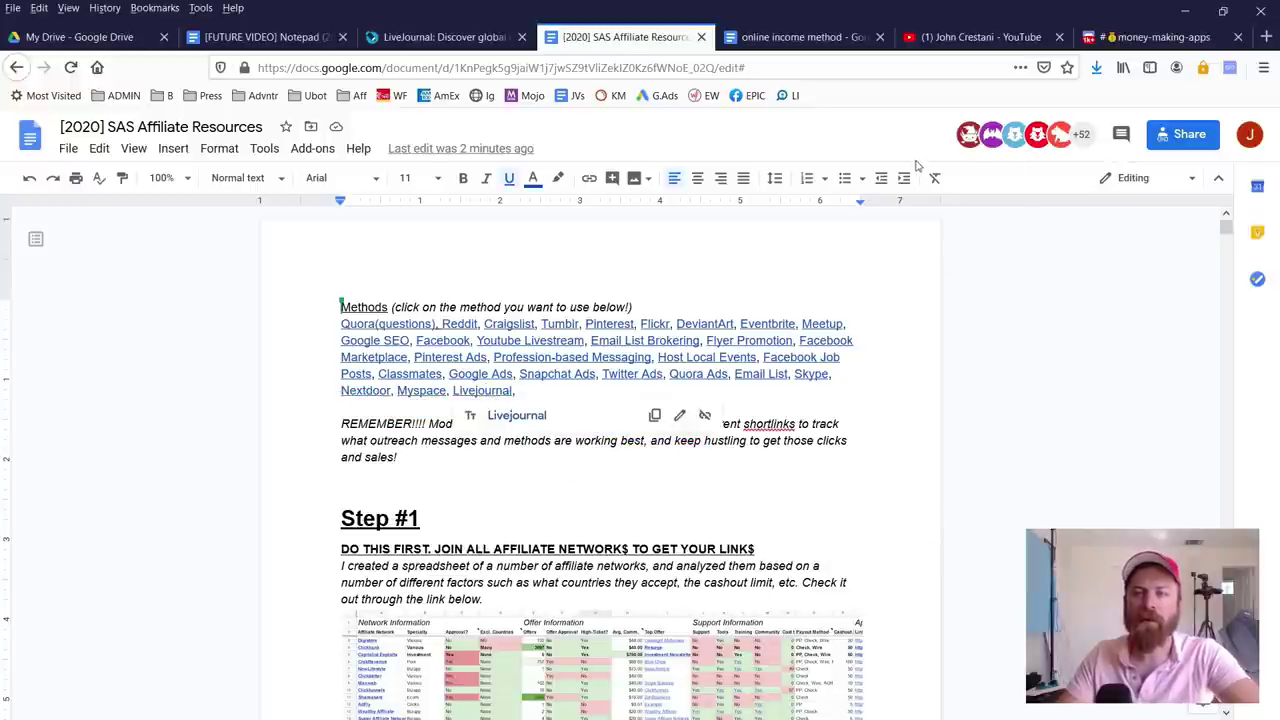
mouse_move(925, 165)
left_mouse_down()
mouse_move(1105, 170)
mouse_move(897, 95)
mouse_move(930, 195)
left_mouse_up()
key("Escape")
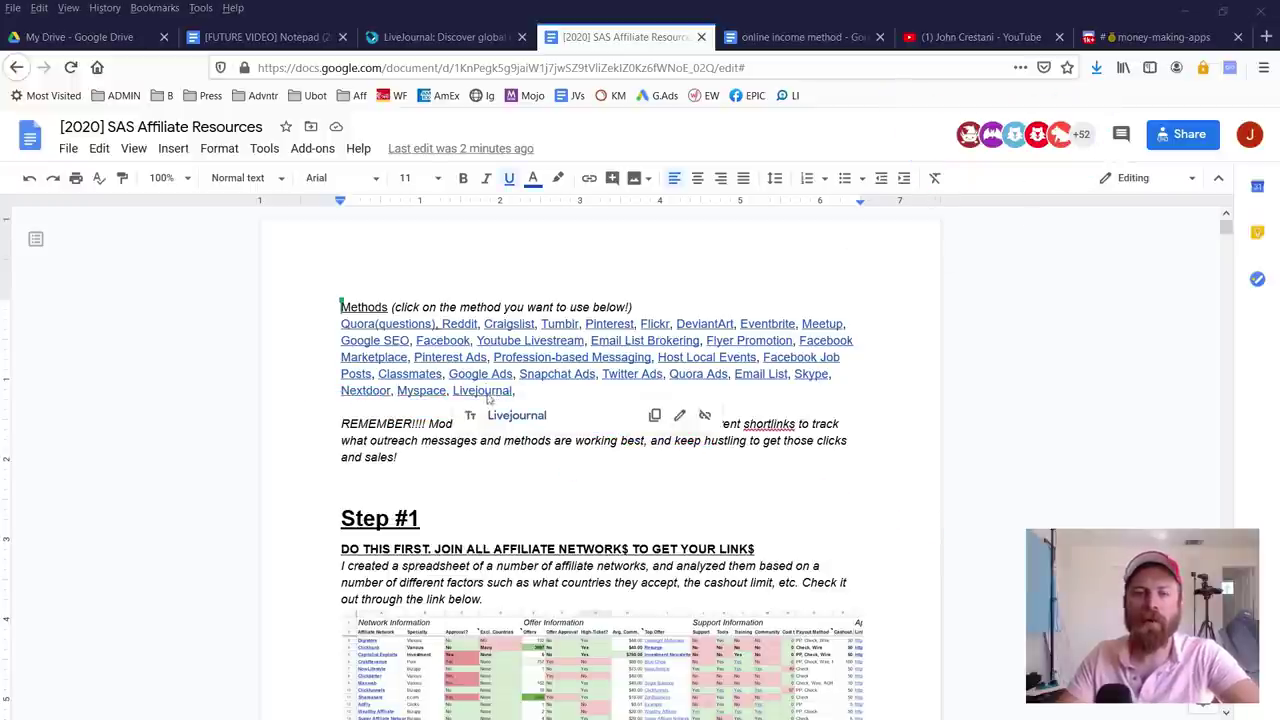
left_click(507, 418)
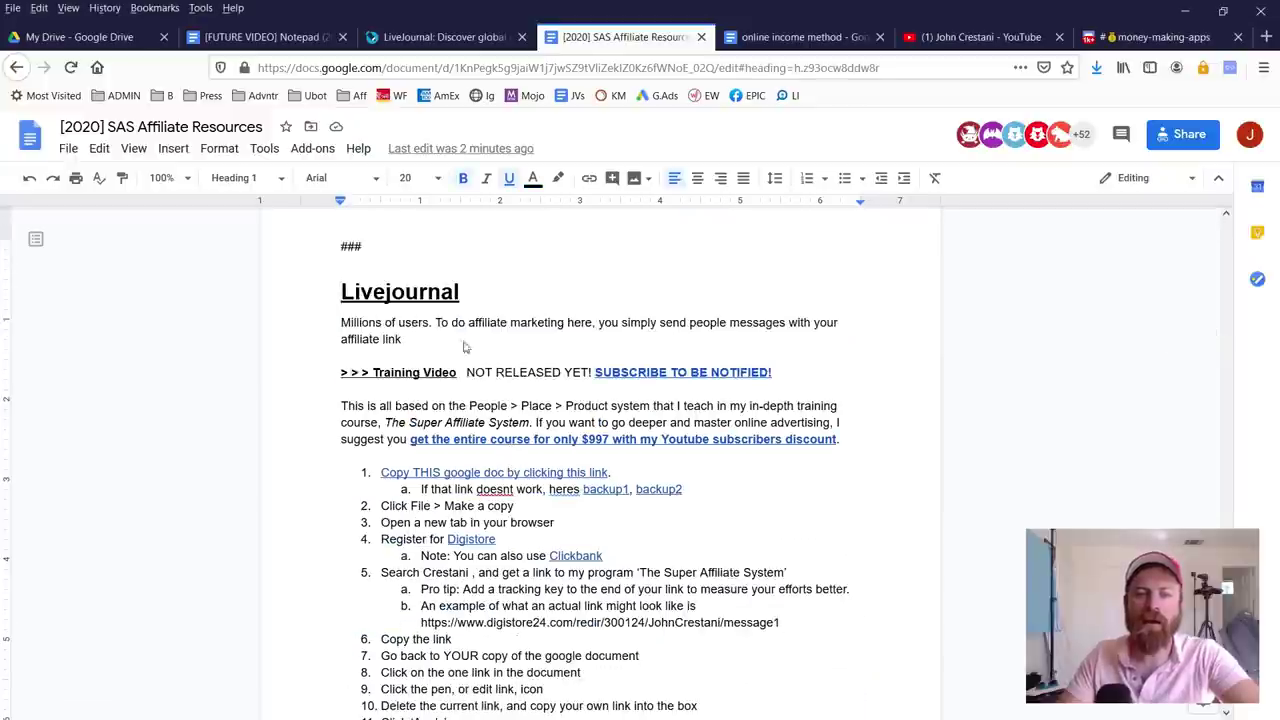
left_click_drag(340, 305, 468, 314)
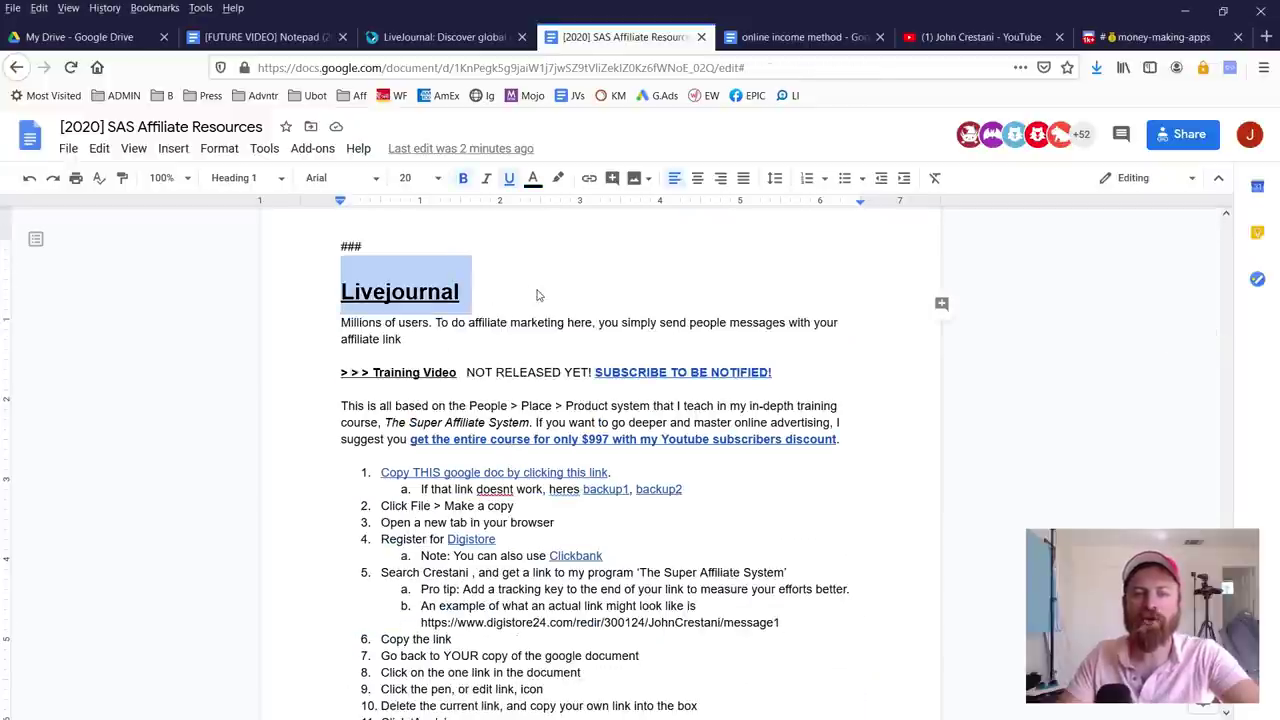
left_click(537, 295)
Step: Read through the Livejournal instructions and message templates, returning to the start of the numbered list
scroll(648, 400, "down", 2)
scroll(648, 400, "up", 2)
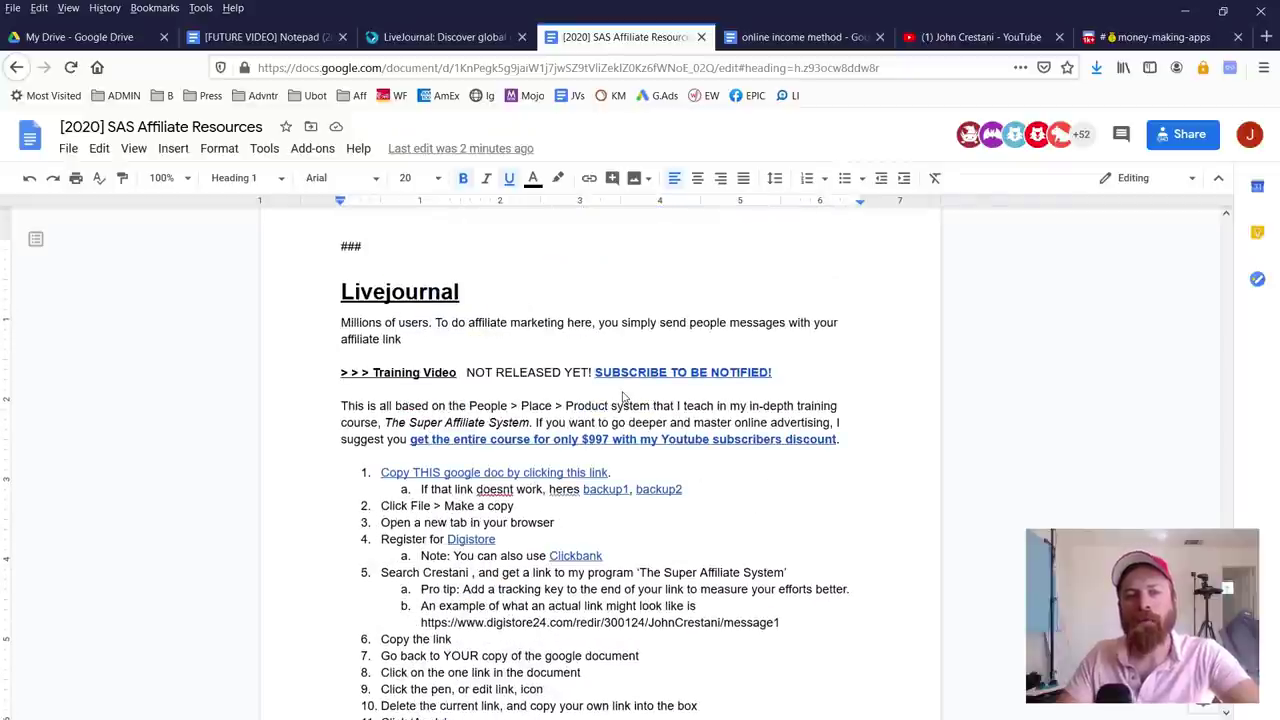
scroll(560, 380, "down", 3)
scroll(540, 330, "up", 2)
scroll(537, 314, "down", 1)
scroll(537, 314, "down", 10)
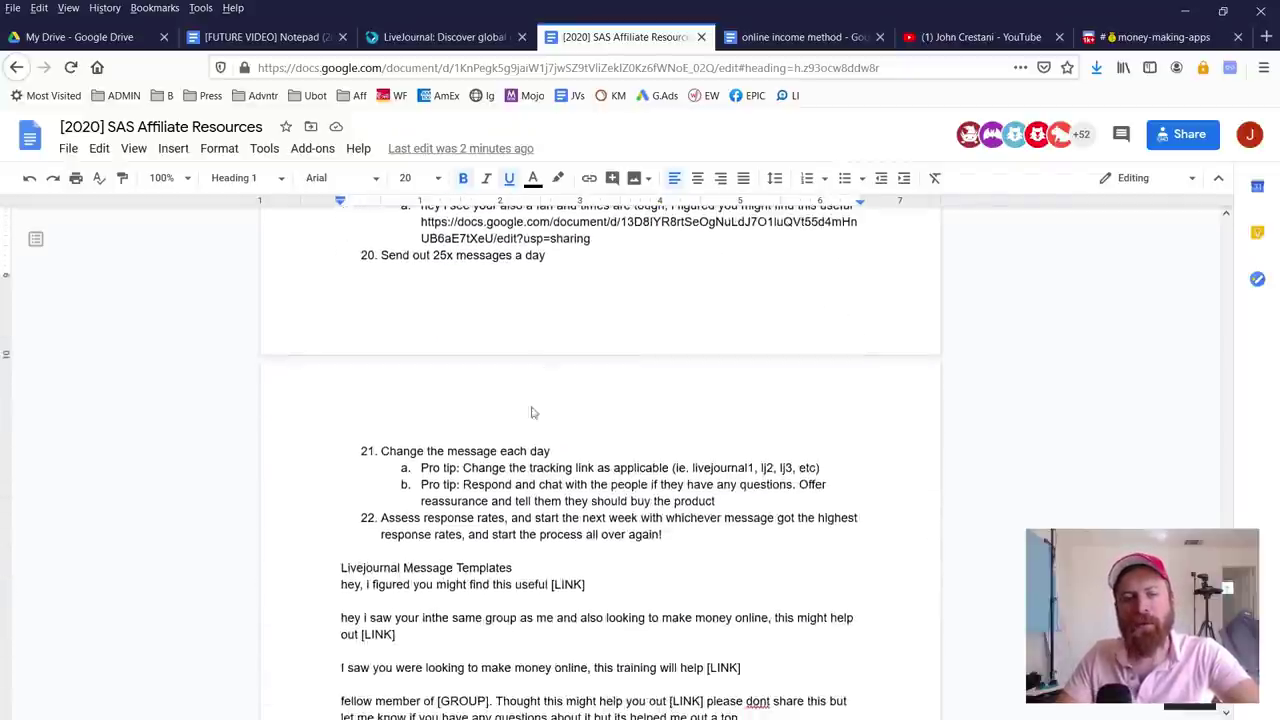
scroll(500, 507, "up", 10)
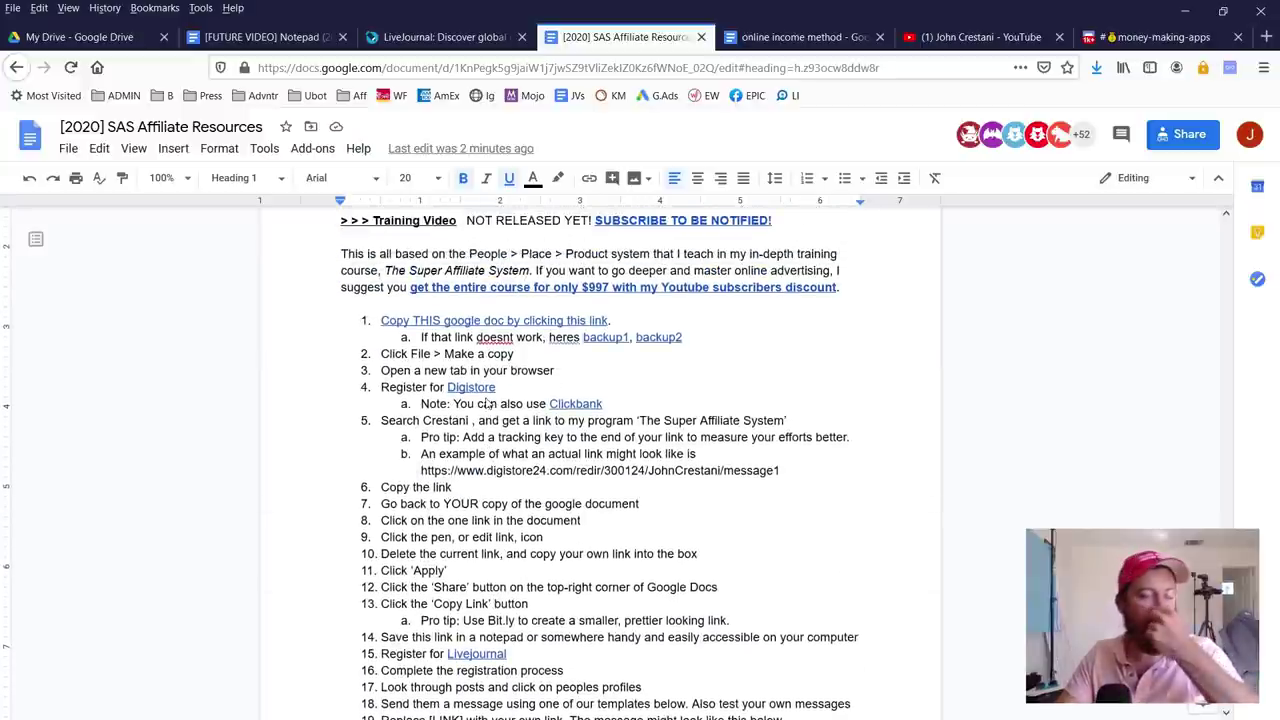
Step: Open the online income method document linked in the first Livejournal instruction and switch to its already loaded tab
left_click(464, 322)
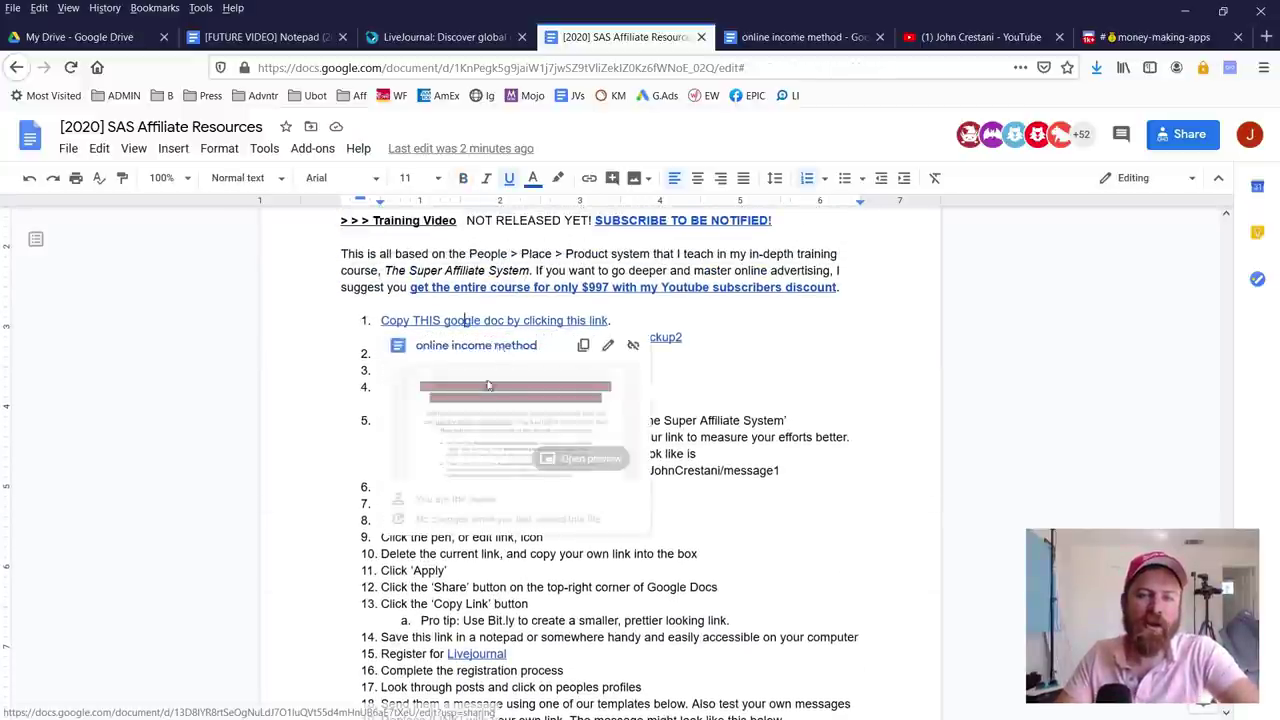
left_click(517, 334)
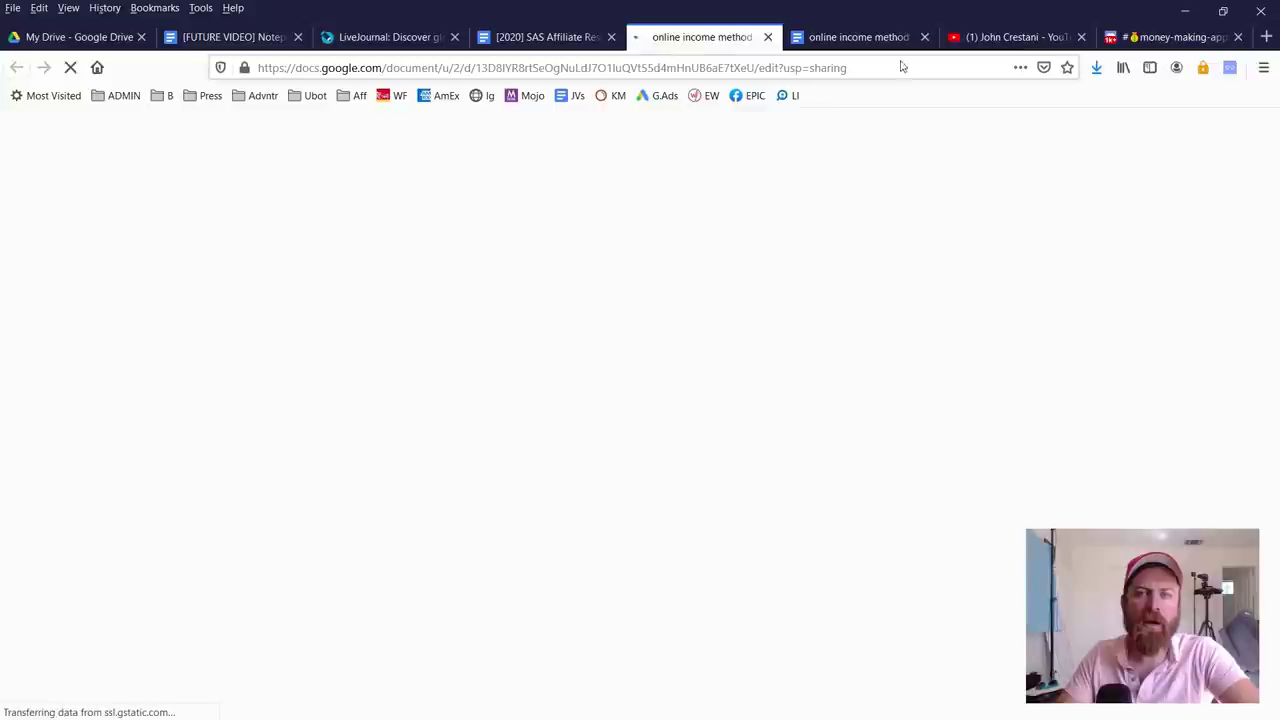
left_click(842, 40)
scroll(550, 380, "up", 1)
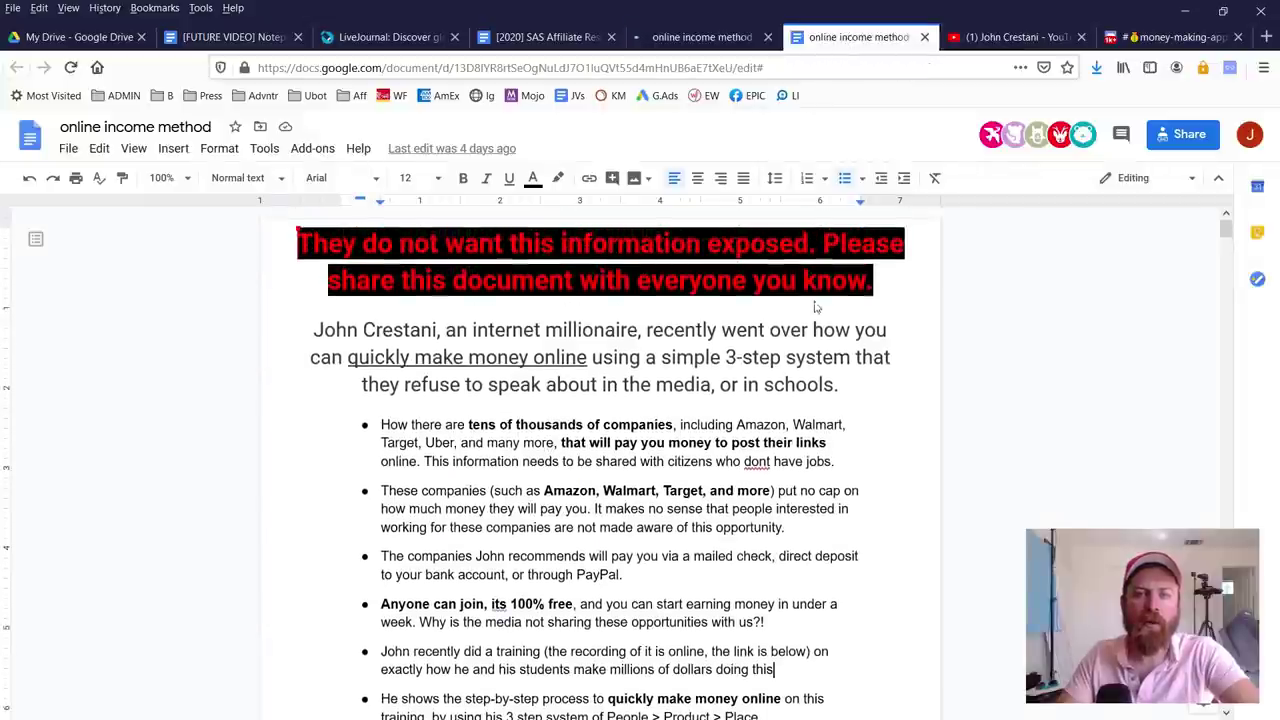
Step: Mark the headline, introduction and bullet points of the online income method document with temporary freehand strokes, clearing them when done
mouse_move(338, 275)
left_mouse_down()
mouse_move(545, 262)
mouse_move(920, 284)
mouse_move(305, 283)
left_mouse_up()
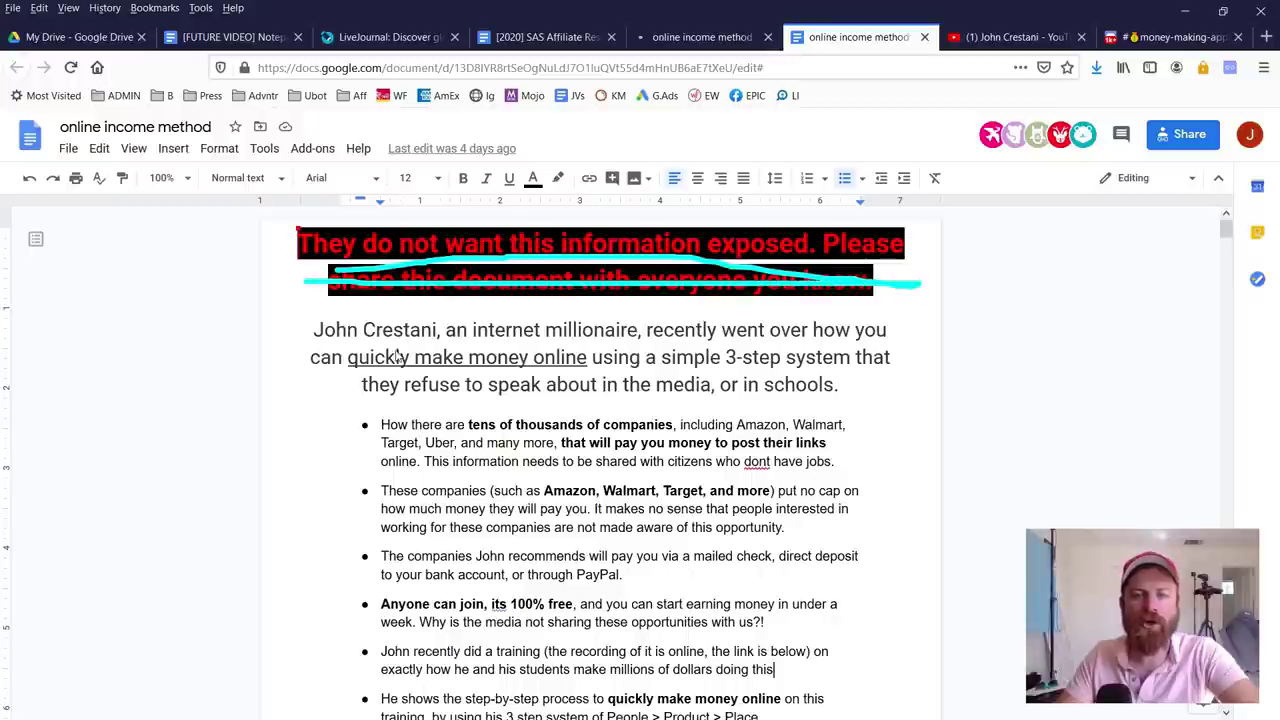
left_click_drag(370, 350, 772, 340)
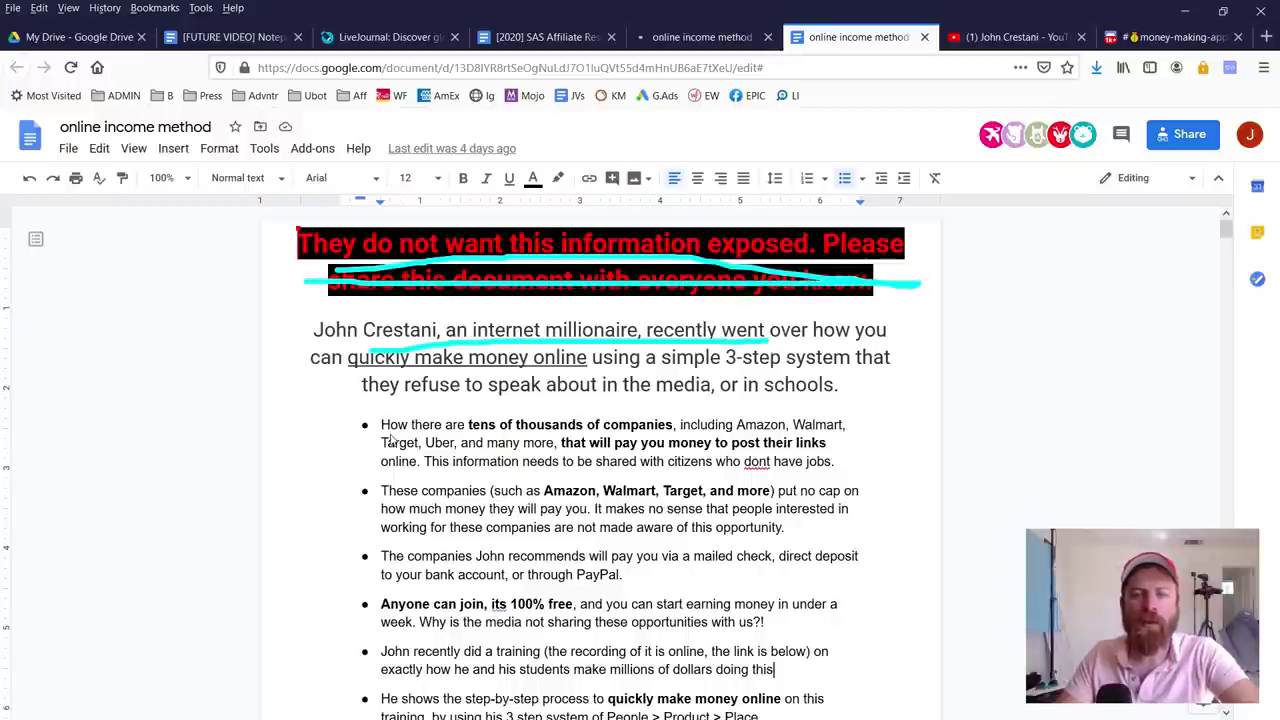
left_click_drag(390, 438, 625, 458)
left_click_drag(382, 533, 656, 538)
left_click_drag(382, 583, 676, 588)
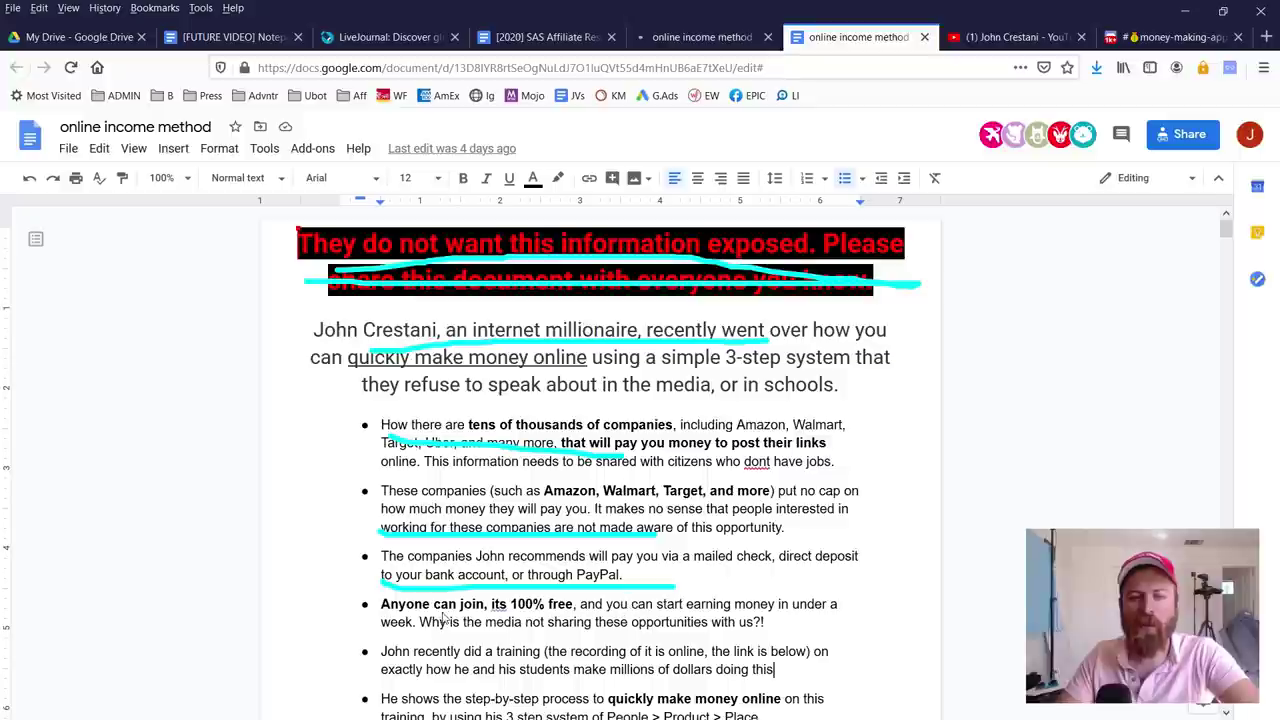
key("Escape")
scroll(694, 430, "down", 4)
mouse_move(634, 268)
left_mouse_down()
mouse_move(622, 582)
mouse_move(698, 482)
mouse_move(622, 580)
left_mouse_up()
mouse_move(610, 525)
left_mouse_down()
mouse_move(588, 540)
mouse_move(610, 485)
mouse_move(668, 480)
mouse_move(632, 560)
left_mouse_up()
key("Escape")
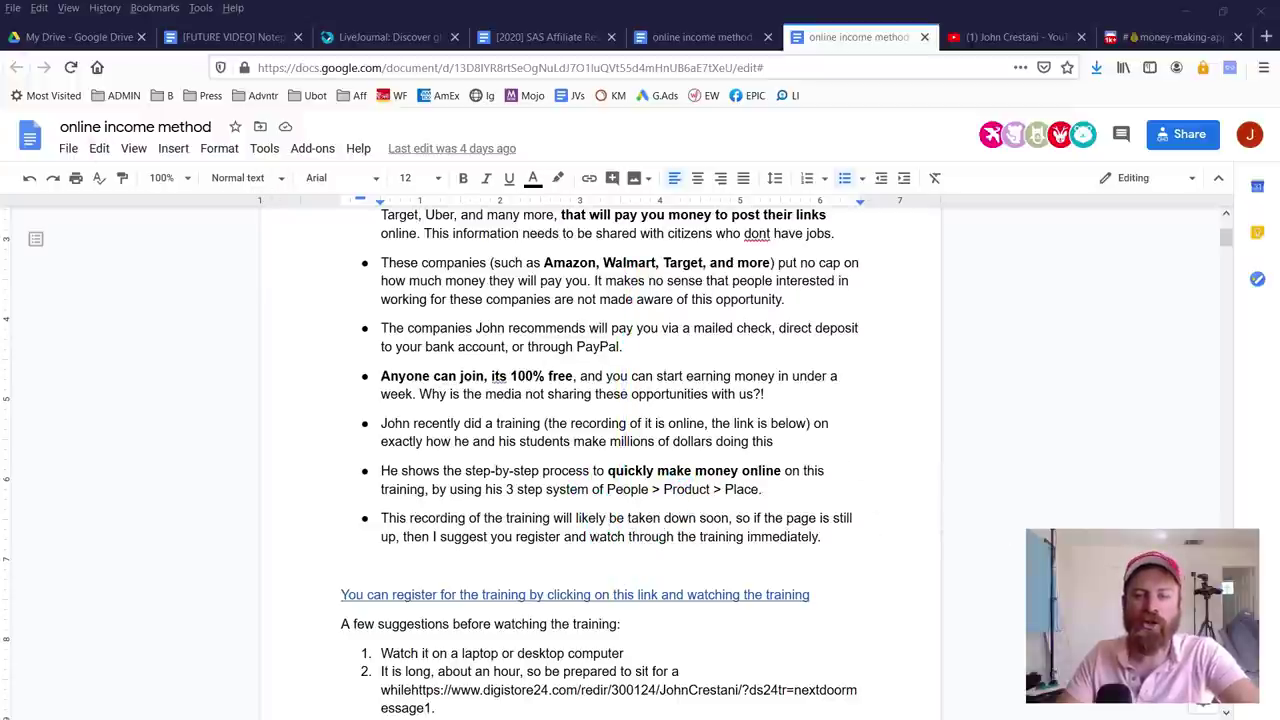
Step: Make a copy of the online income method document
mouse_move(1020, 572)
left_mouse_down()
mouse_move(540, 550)
mouse_move(94, 177)
mouse_move(84, 282)
mouse_move(205, 233)
mouse_move(106, 186)
mouse_move(93, 252)
mouse_move(110, 192)
mouse_move(130, 270)
mouse_move(155, 223)
left_mouse_up()
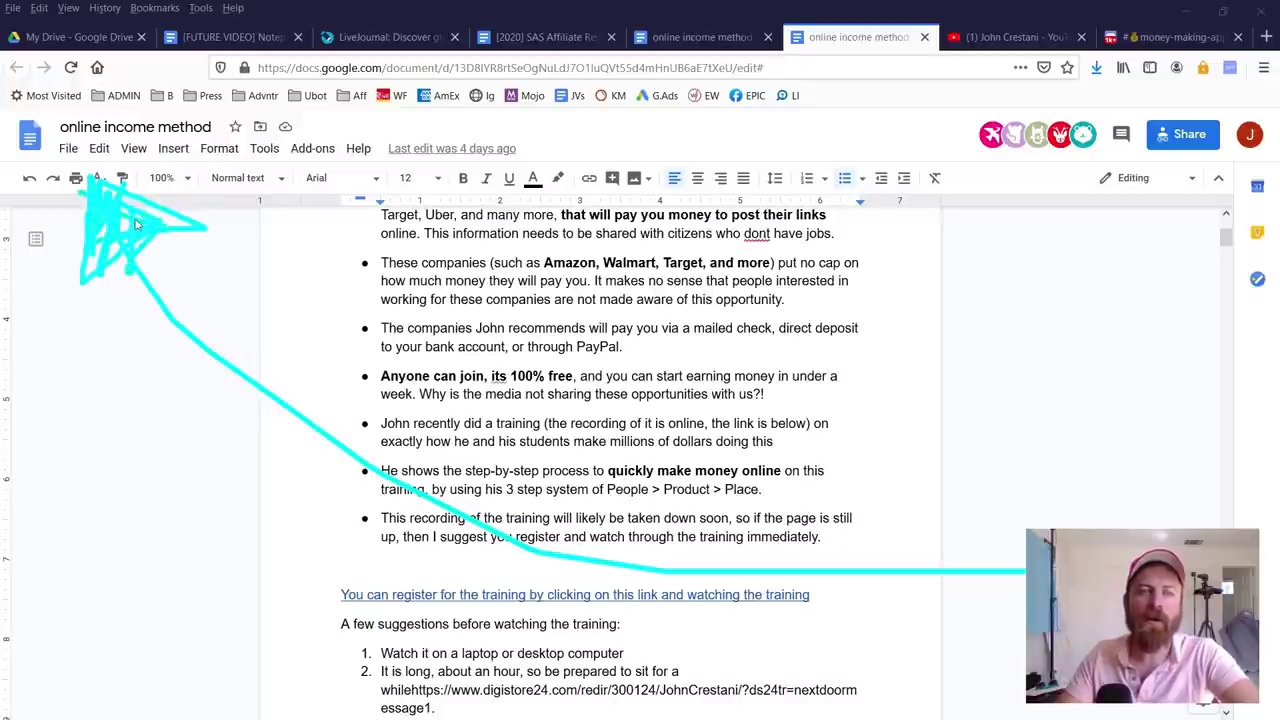
left_click(68, 148)
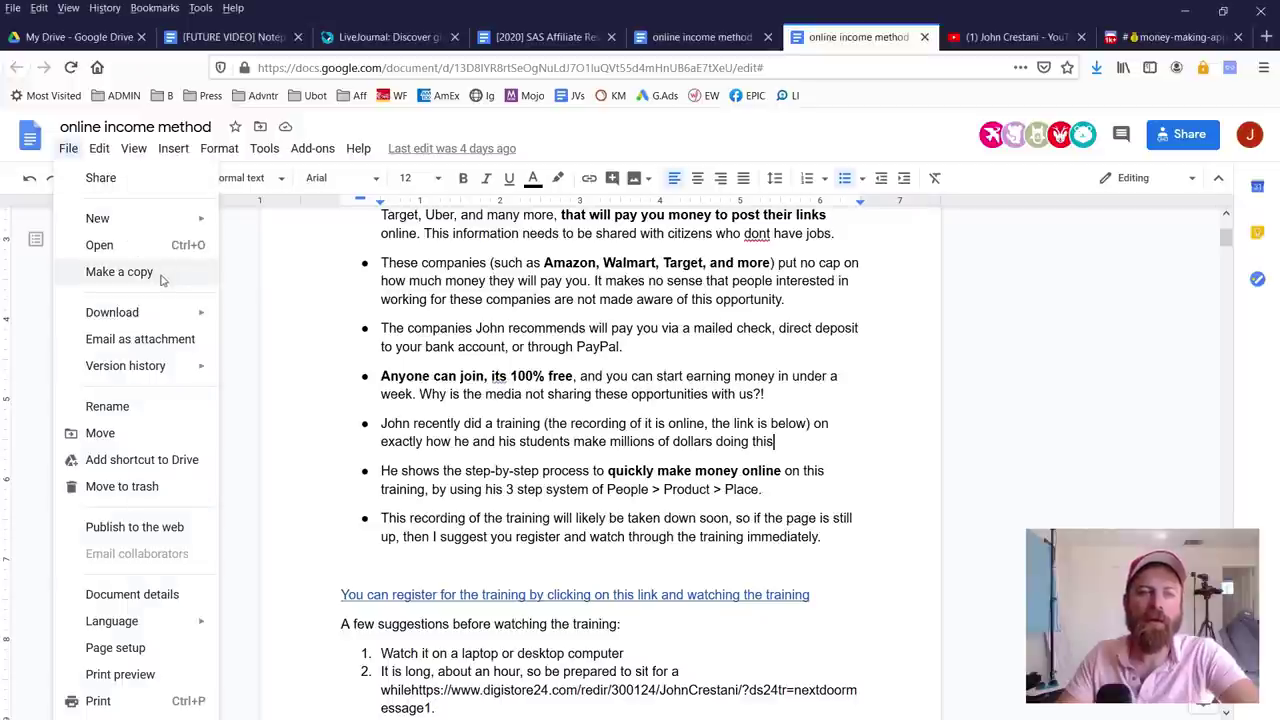
mouse_move(186, 270)
left_mouse_down()
mouse_move(50, 262)
mouse_move(185, 295)
mouse_move(160, 258)
left_mouse_up()
key("Escape")
left_click(68, 150)
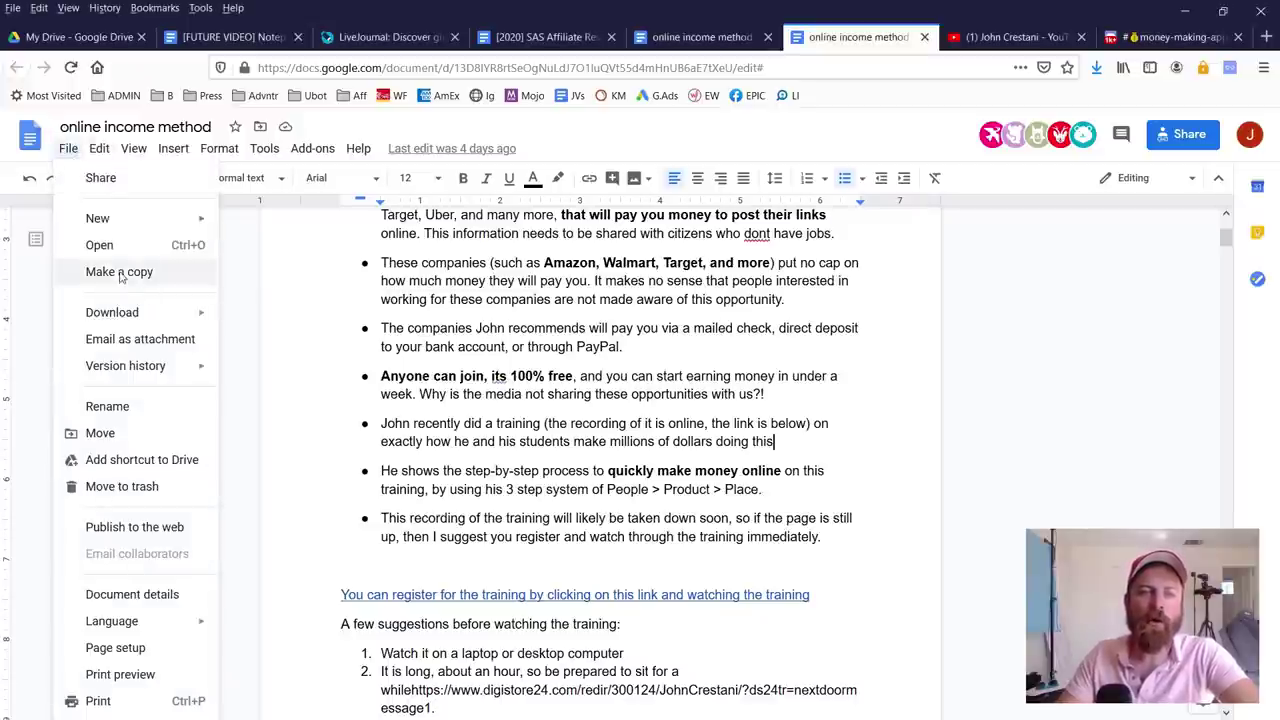
left_click(124, 272)
left_click(740, 551)
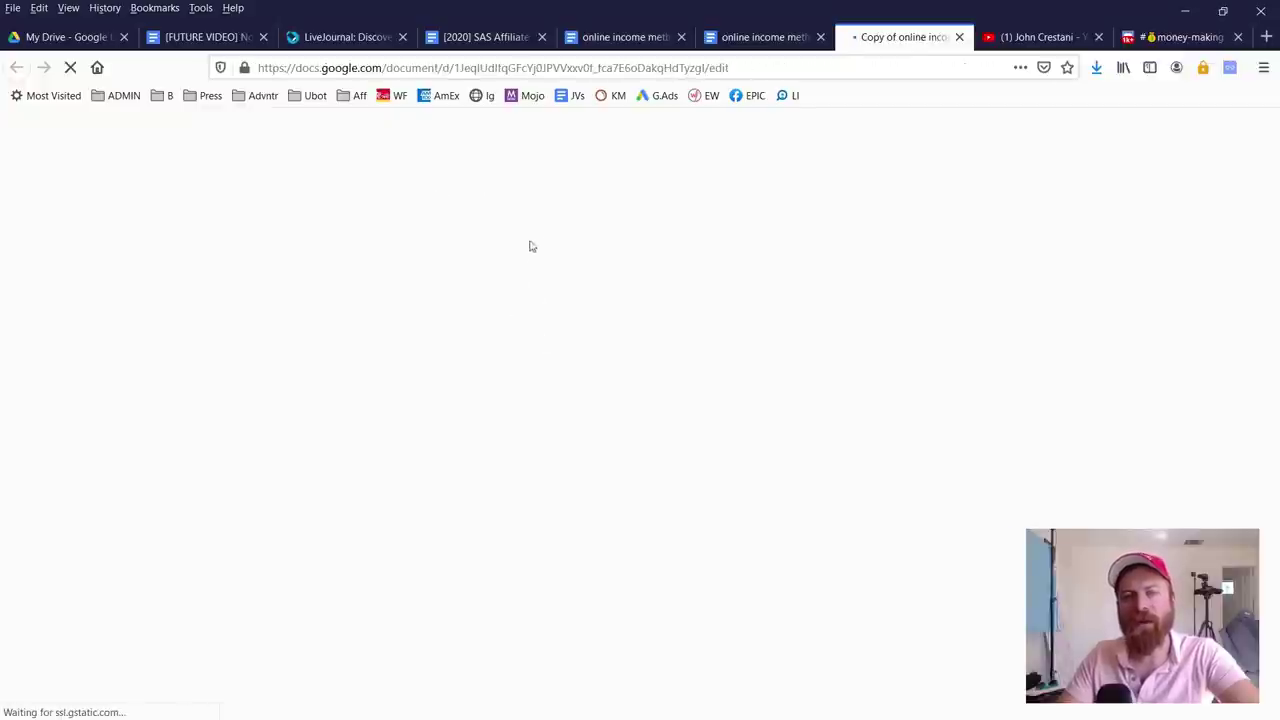
Step: Examine the copied document from its title down to the training registration link and viewing suggestions
scroll(641, 306, "down", 3)
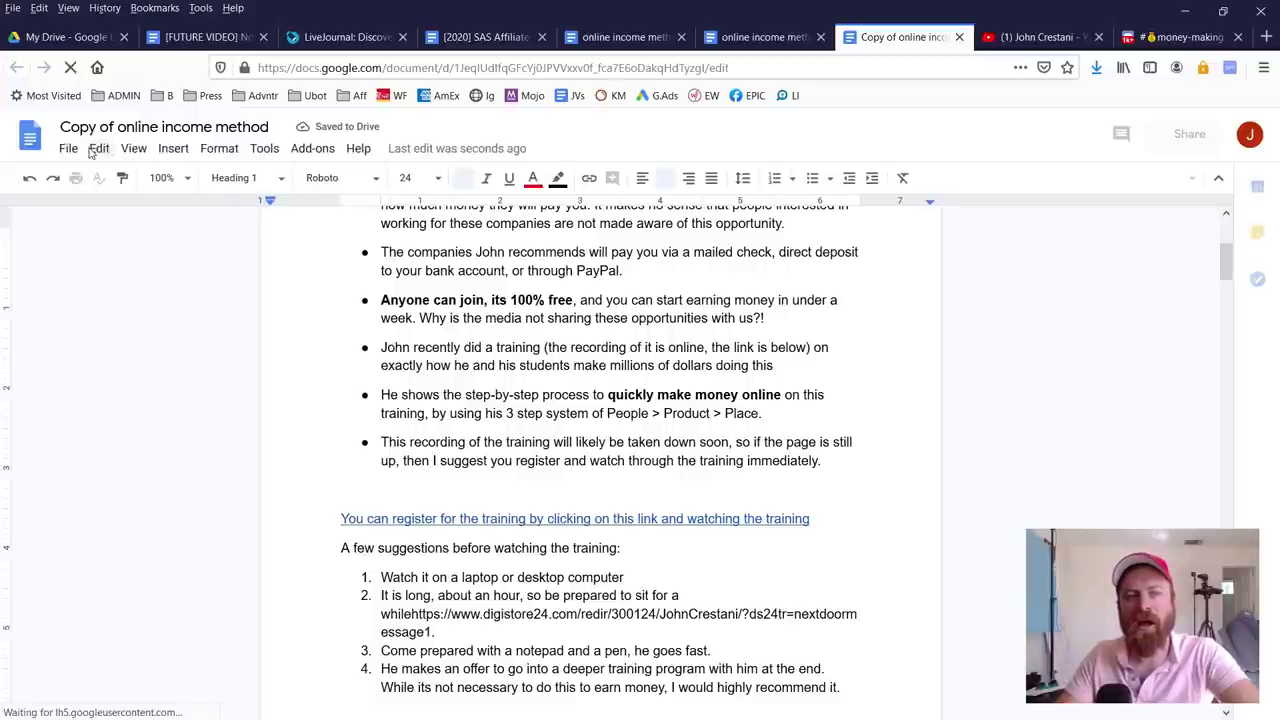
mouse_move(58, 169)
left_mouse_down()
mouse_move(150, 170)
mouse_move(217, 190)
mouse_move(440, 180)
mouse_move(260, 200)
left_mouse_up()
scroll(690, 340, "up", 3)
scroll(607, 330, "down", 4)
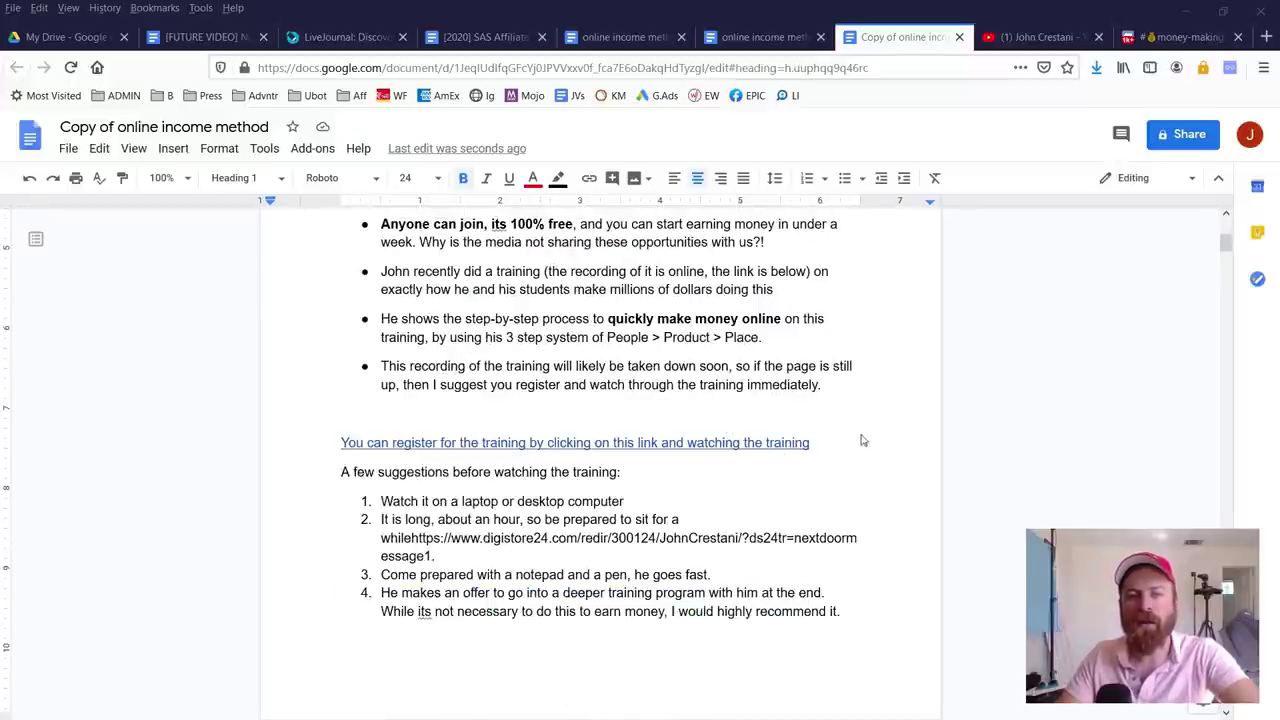
Step: Show the training registration link's preview in the copied document and mark its edit option with temporary freehand strokes, clearing them when done
mouse_move(864, 440)
left_mouse_down()
mouse_move(295, 428)
mouse_move(838, 433)
mouse_move(456, 577)
mouse_move(445, 338)
left_mouse_up()
mouse_move(318, 357)
left_mouse_down()
mouse_move(250, 300)
mouse_move(165, 320)
left_mouse_up()
left_click(480, 443)
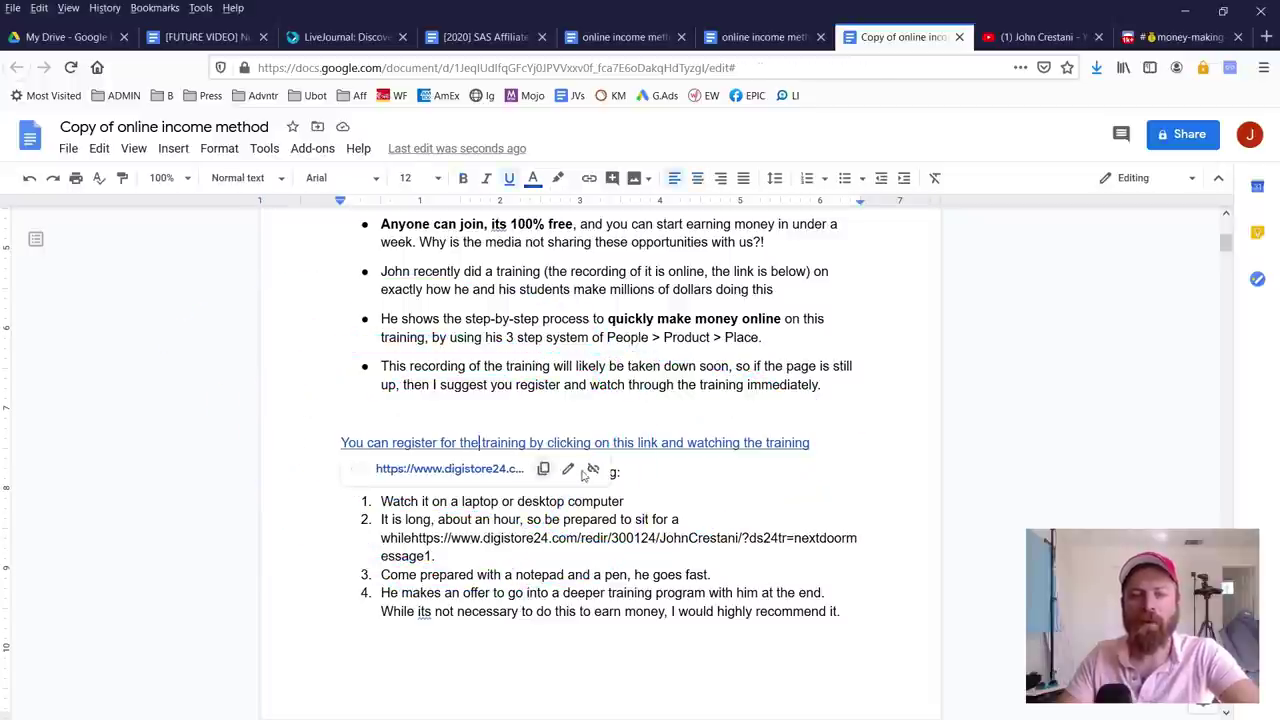
mouse_move(560, 492)
left_mouse_down()
mouse_move(578, 460)
mouse_move(578, 490)
mouse_move(565, 447)
left_mouse_up()
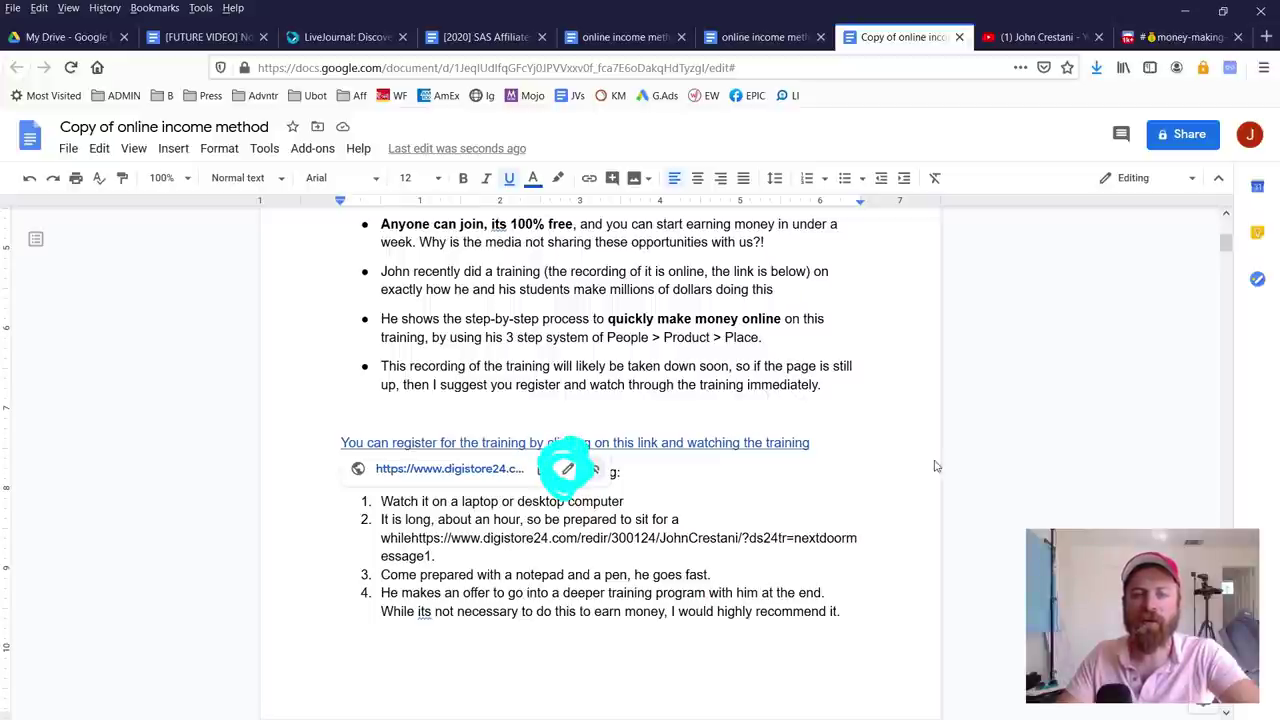
mouse_move(935, 466)
left_mouse_down()
mouse_move(655, 470)
mouse_move(662, 440)
mouse_move(622, 540)
mouse_move(633, 474)
mouse_move(638, 504)
left_mouse_up()
key("Escape")
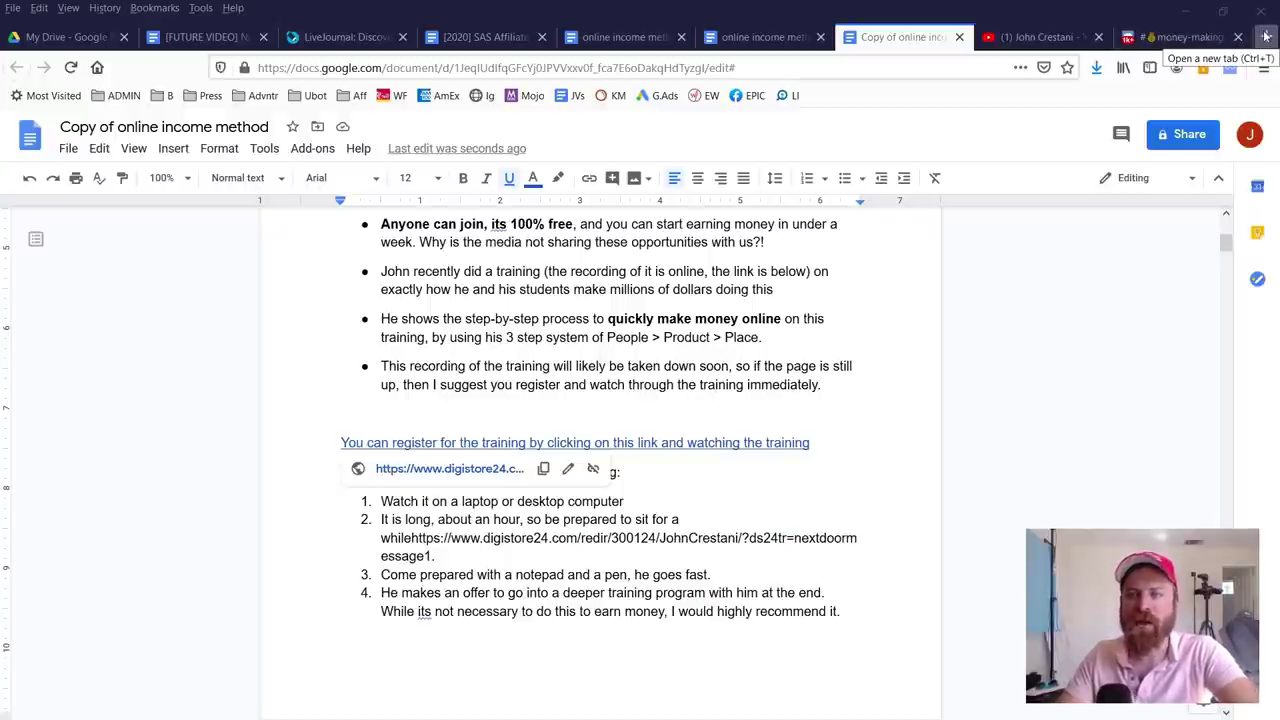
Step: In the SAS Affiliate Resources document, circle the Digistore link temporarily and open the Clickbank link from the note under instruction 4
left_click(472, 37)
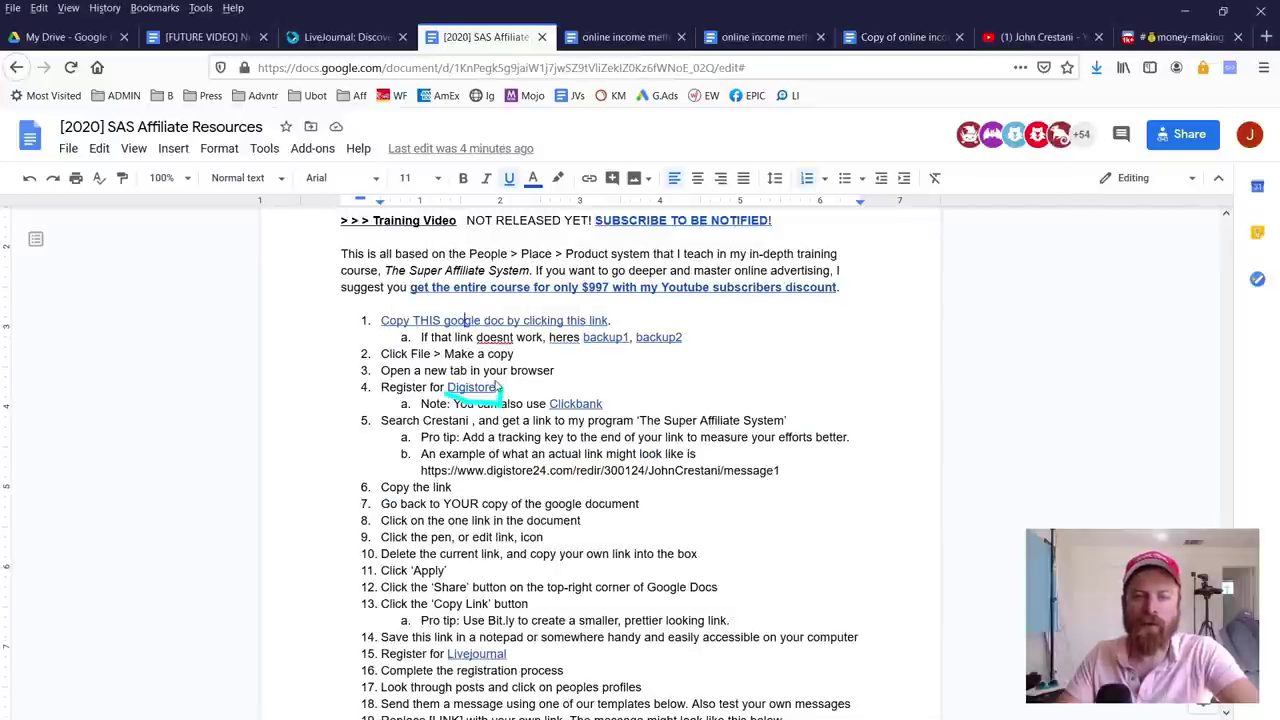
left_click_drag(441, 382, 450, 415)
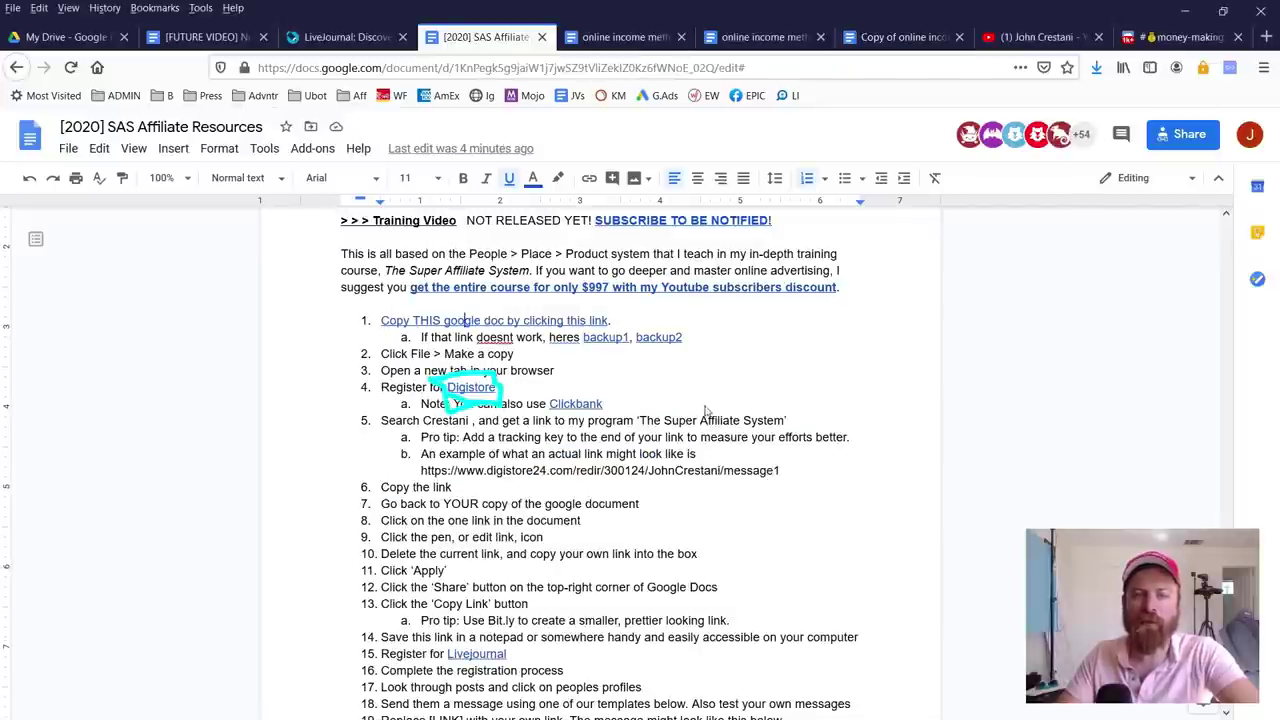
mouse_move(985, 389)
left_mouse_down()
mouse_move(620, 404)
mouse_move(668, 478)
mouse_move(645, 410)
mouse_move(651, 446)
left_mouse_up()
key("Escape")
left_click(560, 407)
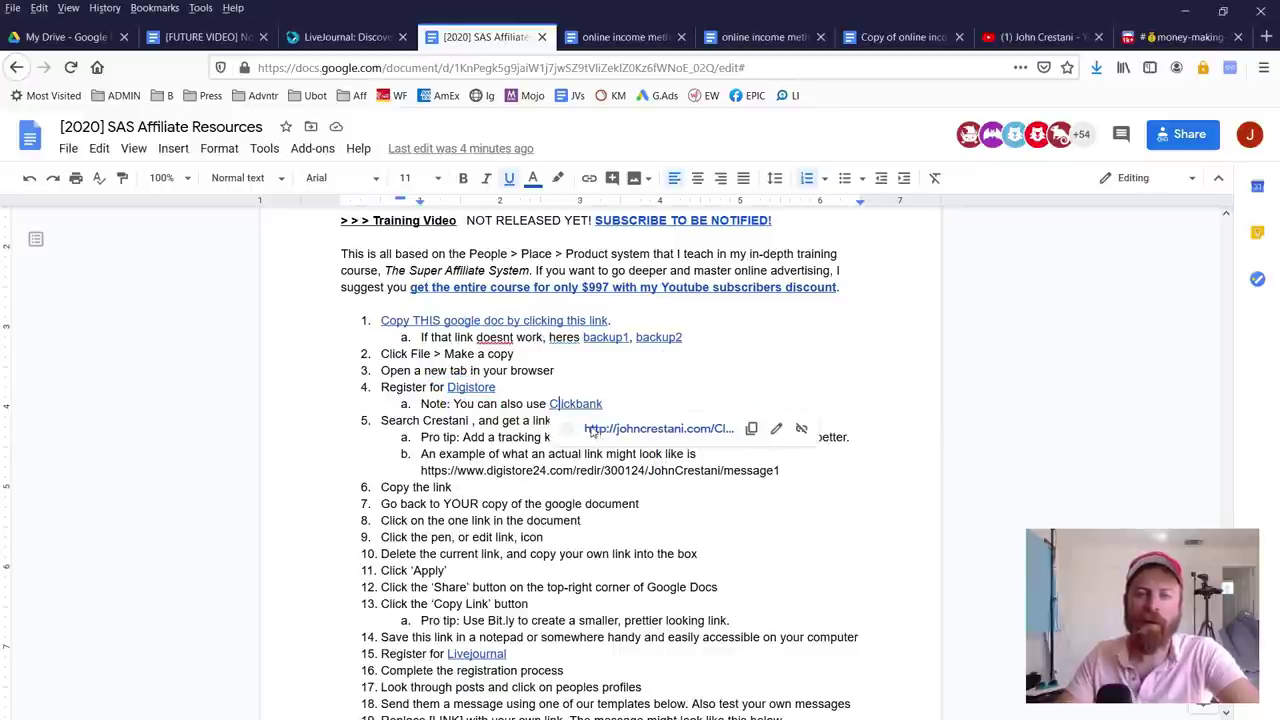
left_click(598, 432)
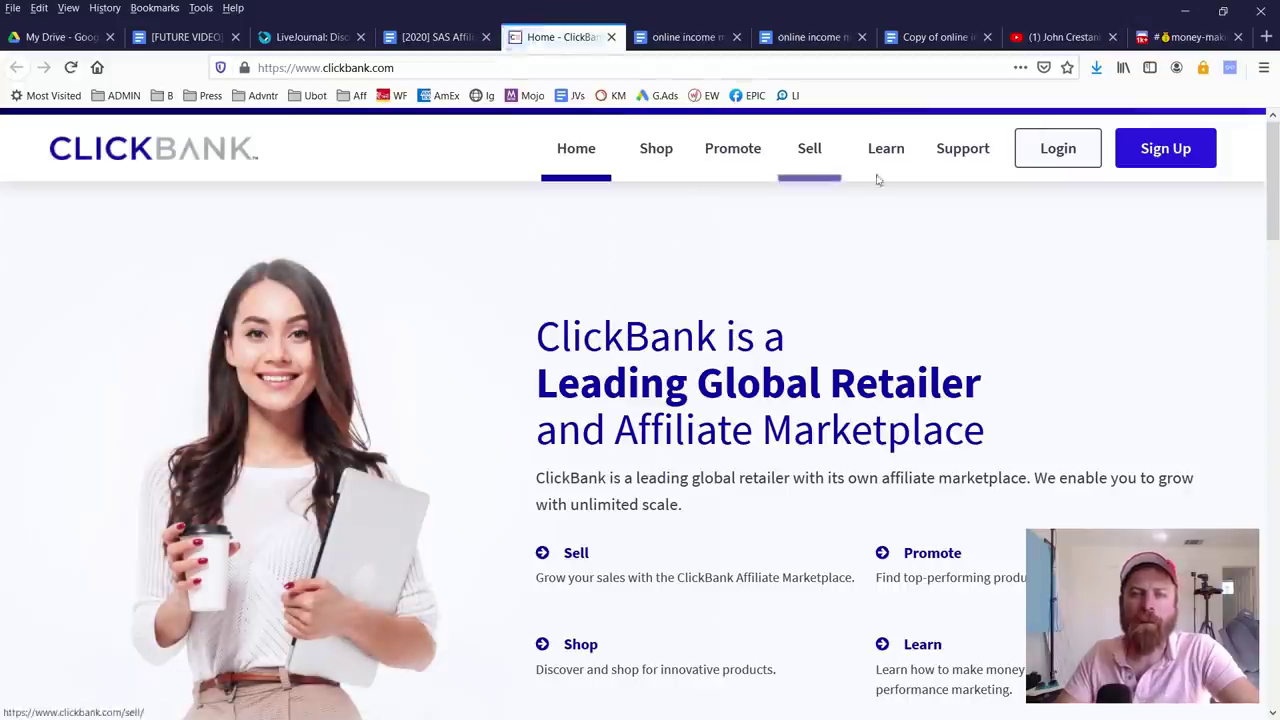
Step: Mark the Sign Up and Login options on the ClickBank home page with temporary freehand strokes
mouse_move(420, 430)
left_mouse_down()
mouse_move(934, 489)
mouse_move(1112, 196)
mouse_move(1058, 212)
mouse_move(1181, 285)
mouse_move(1071, 214)
mouse_move(1142, 262)
mouse_move(1092, 244)
mouse_move(1074, 256)
left_mouse_up()
mouse_move(1250, 143)
left_mouse_down()
mouse_move(1100, 105)
mouse_move(1272, 180)
mouse_move(1062, 140)
mouse_move(1210, 142)
mouse_move(1075, 185)
mouse_move(1240, 140)
left_mouse_up()
mouse_move(1182, 528)
left_mouse_down()
mouse_move(1212, 247)
mouse_move(1233, 259)
left_mouse_up()
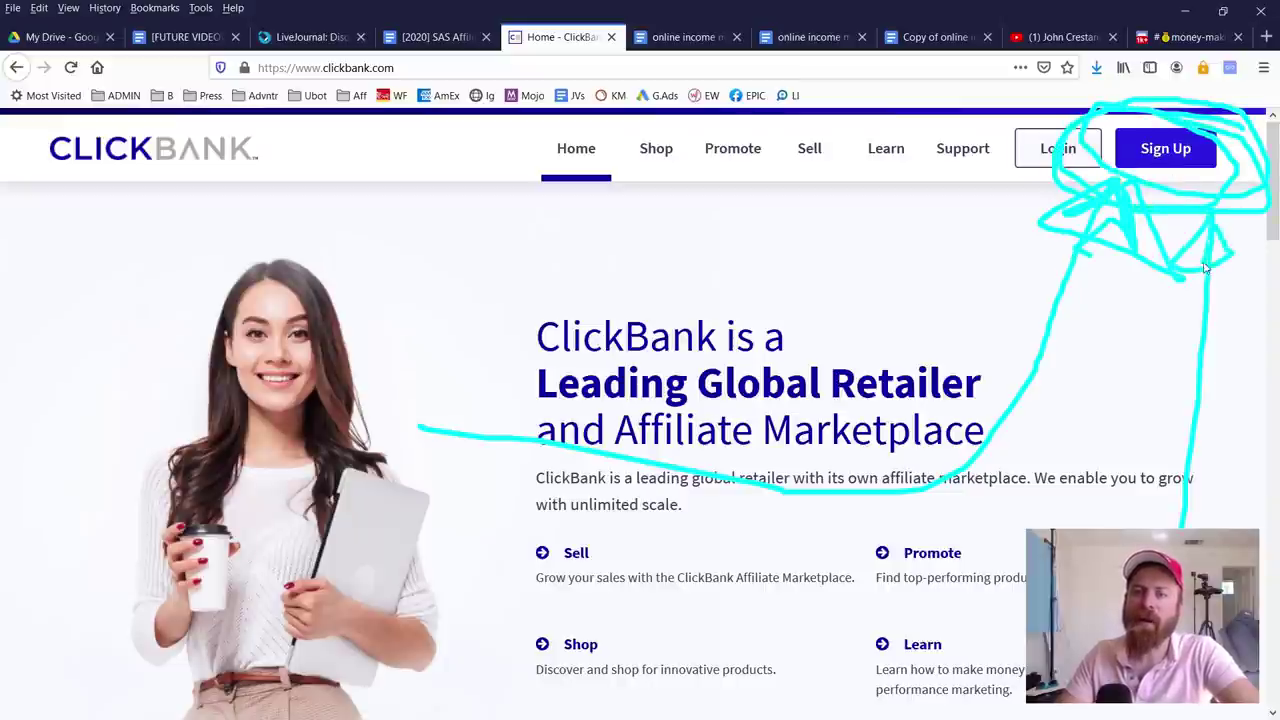
key("Escape")
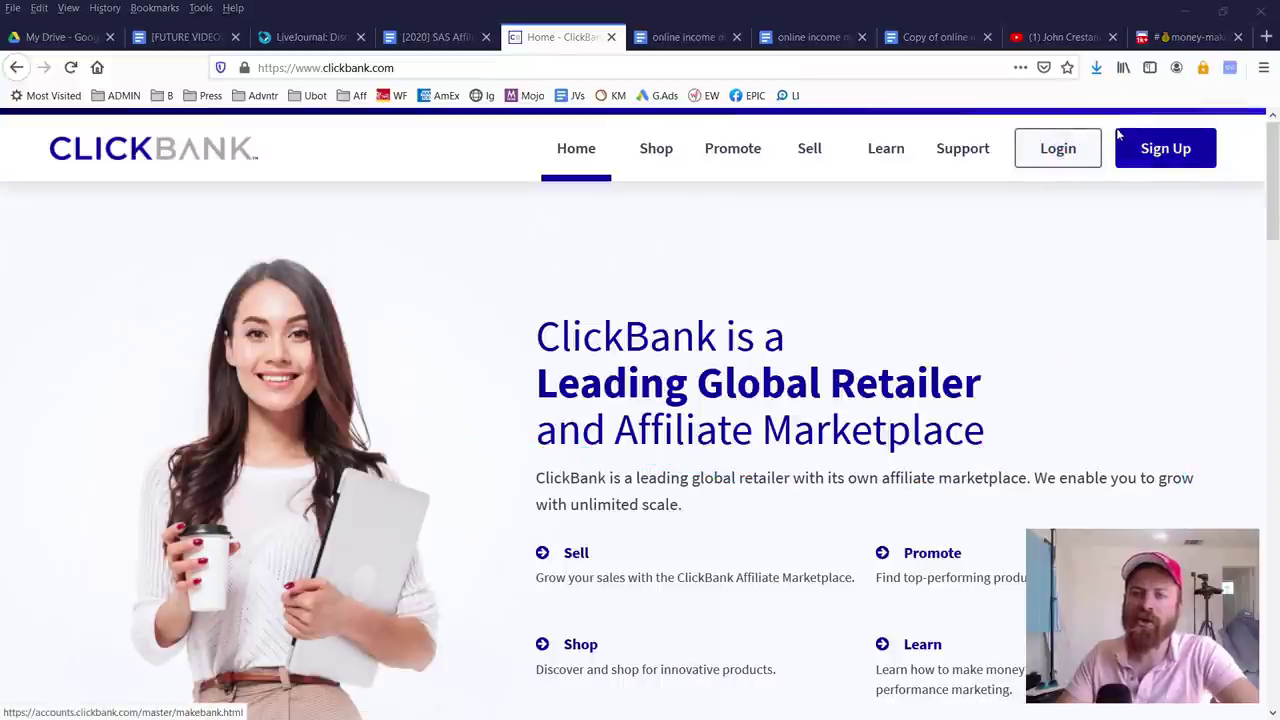
mouse_move(1013, 121)
left_mouse_down()
mouse_move(995, 185)
mouse_move(1150, 195)
mouse_move(1120, 104)
mouse_move(950, 113)
mouse_move(1114, 209)
mouse_move(1110, 114)
mouse_move(967, 121)
left_mouse_up()
mouse_move(1009, 532)
left_mouse_down()
mouse_move(1038, 232)
mouse_move(1040, 272)
mouse_move(1088, 274)
mouse_move(1002, 244)
mouse_move(1021, 258)
mouse_move(1027, 241)
left_mouse_up()
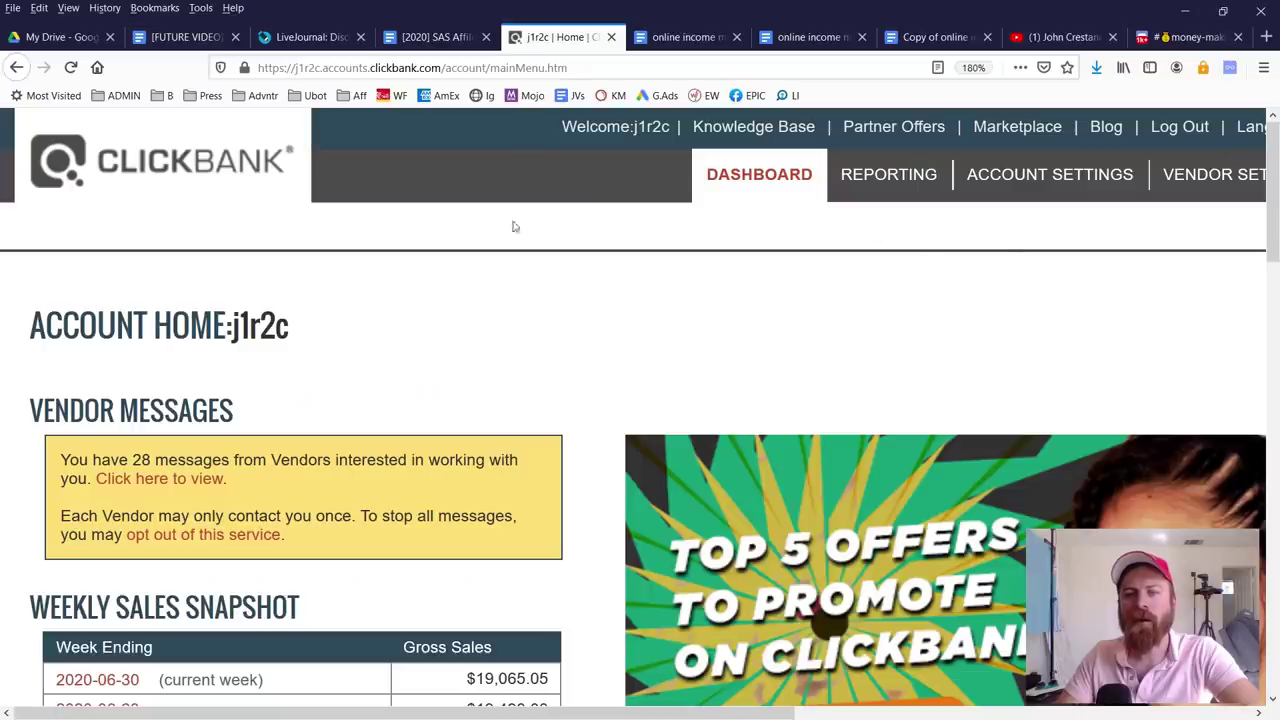
Step: Mark the logo and Marketplace link on the ClickBank account home page temporarily, clear the strokes and open the Marketplace
left_click_drag(204, 202, 363, 214)
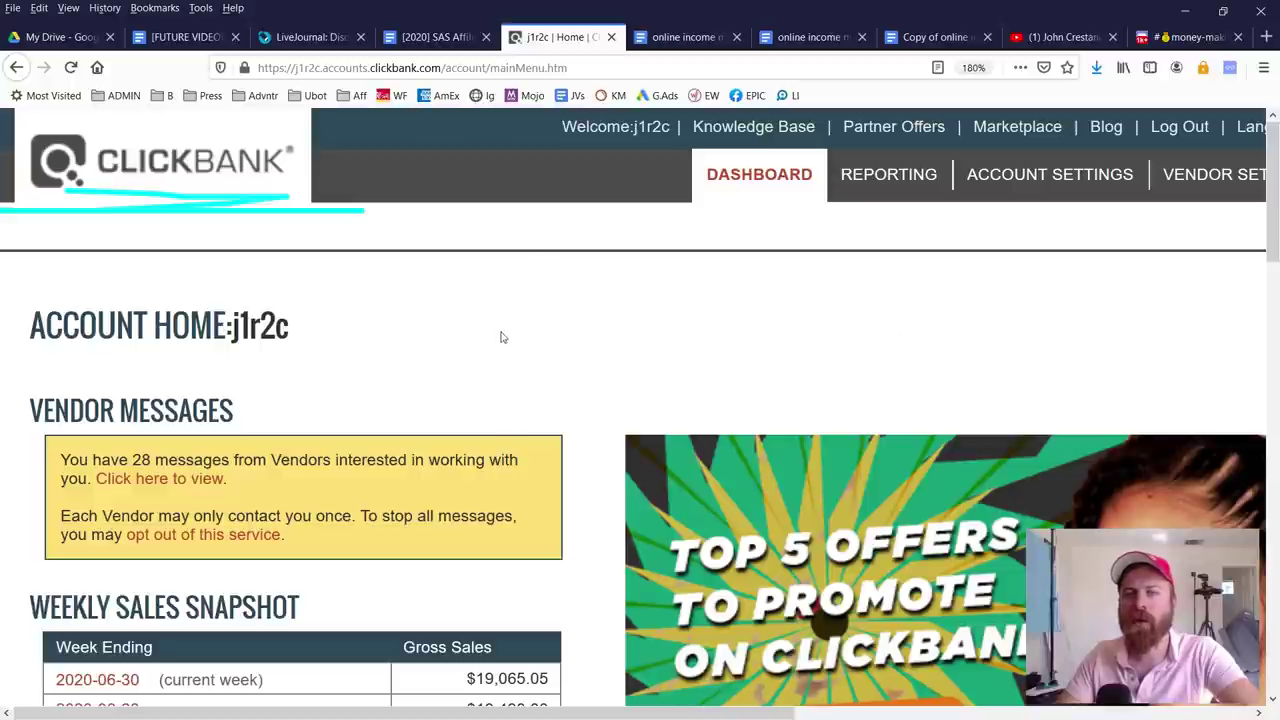
mouse_move(482, 352)
left_mouse_down()
mouse_move(673, 357)
mouse_move(989, 244)
mouse_move(1016, 145)
mouse_move(970, 186)
mouse_move(1078, 190)
mouse_move(1030, 145)
mouse_move(1050, 195)
mouse_move(988, 166)
left_mouse_up()
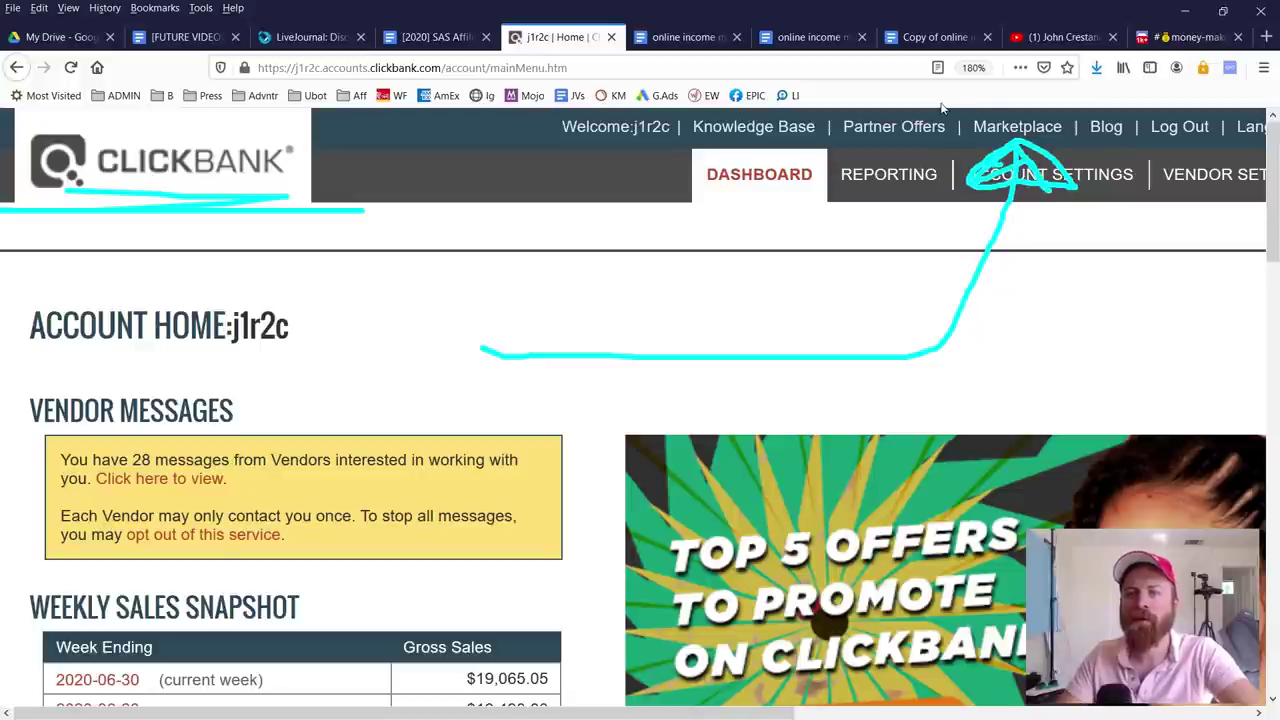
mouse_move(946, 102)
left_mouse_down()
mouse_move(955, 148)
mouse_move(1115, 165)
mouse_move(1018, 98)
mouse_move(941, 104)
mouse_move(946, 162)
mouse_move(1122, 182)
mouse_move(908, 104)
left_mouse_up()
left_click_drag(472, 122, 410, 119)
key("Escape")
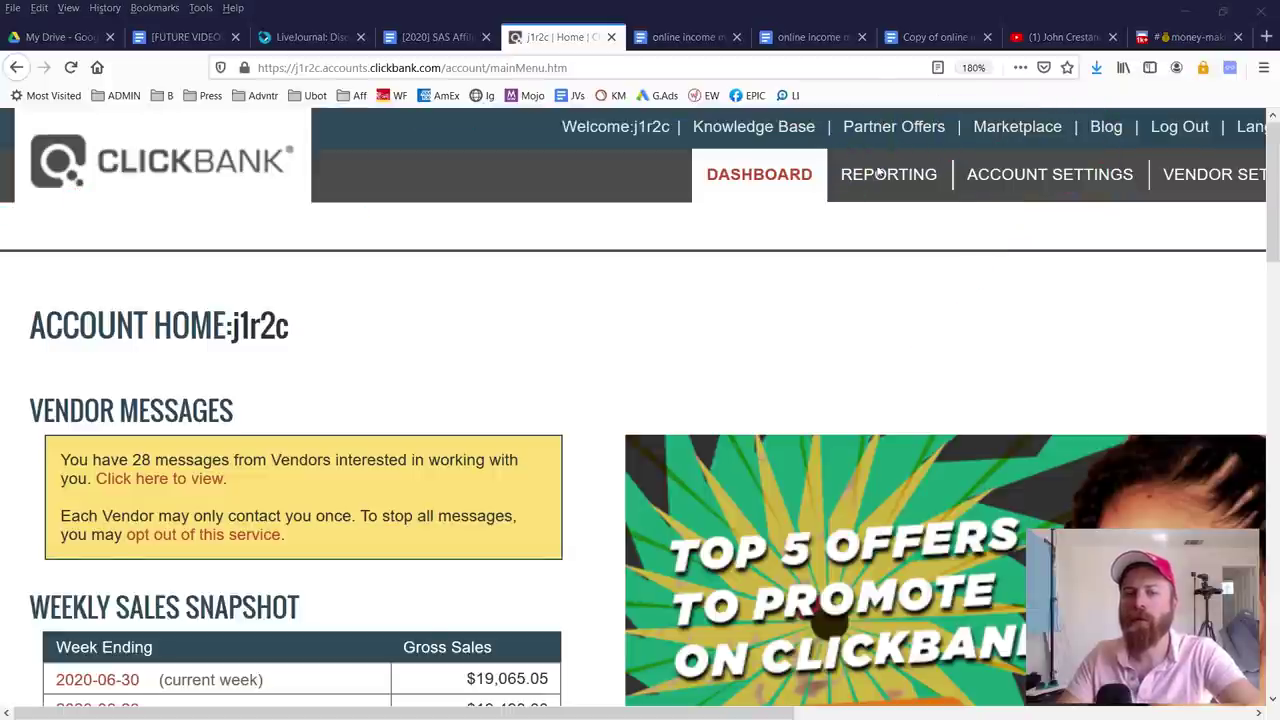
left_click(1020, 128)
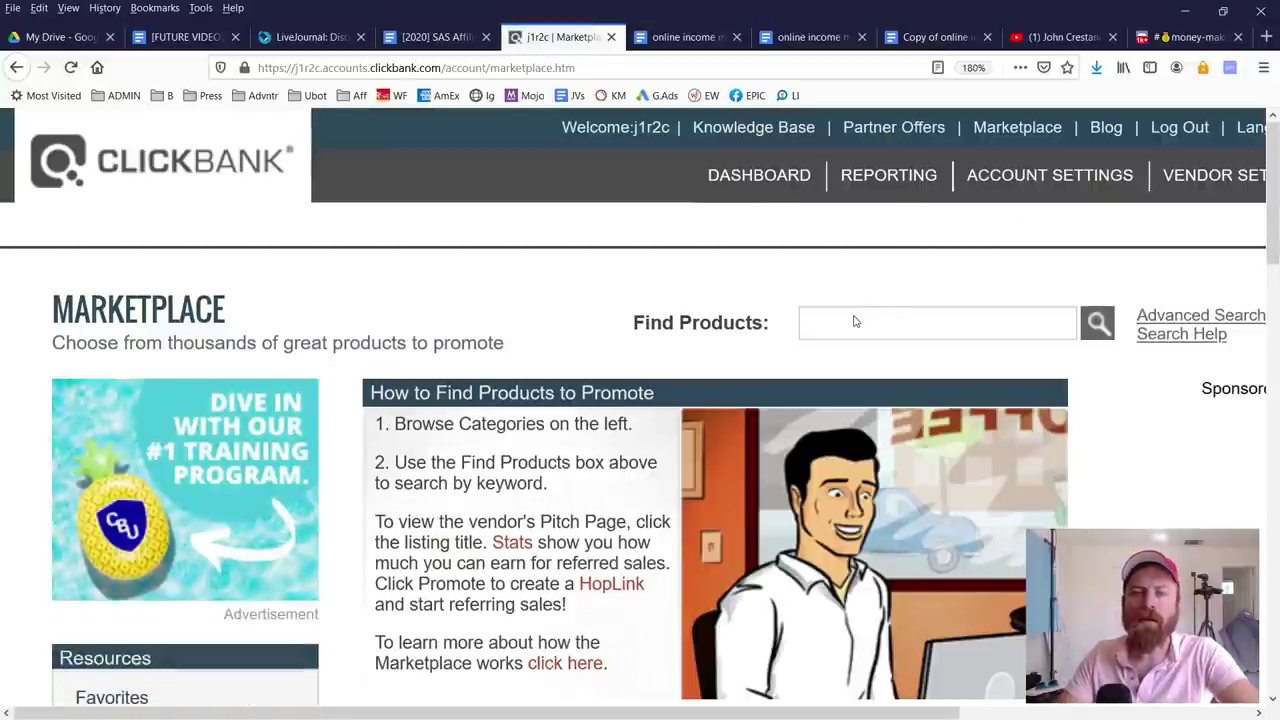
Step: Circle the Marketplace's Find Products search temporarily and run it with an empty keyword to list all products
mouse_move(807, 284)
left_mouse_down()
mouse_move(663, 289)
mouse_move(588, 398)
mouse_move(1146, 403)
mouse_move(1142, 288)
left_mouse_up()
left_click_drag(851, 292, 714, 282)
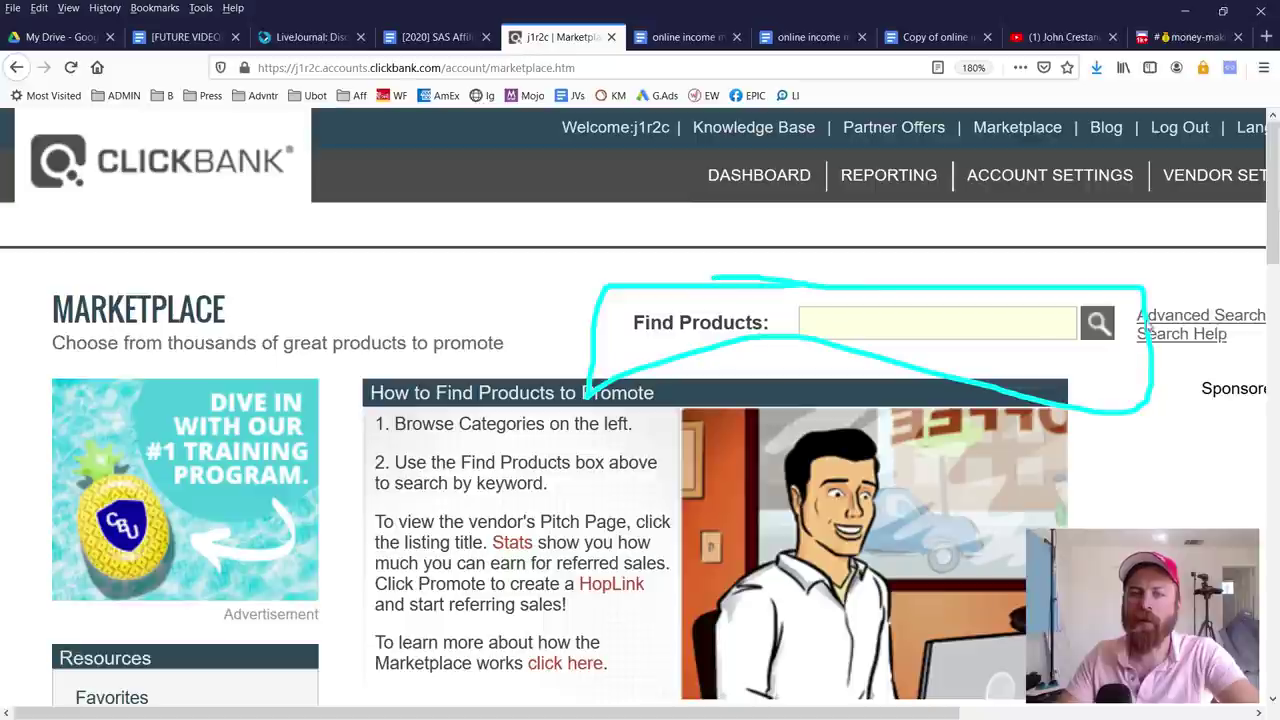
mouse_move(1137, 314)
left_mouse_down()
mouse_move(1066, 302)
mouse_move(1114, 357)
mouse_move(1121, 305)
left_mouse_up()
left_click_drag(1113, 361, 1106, 297)
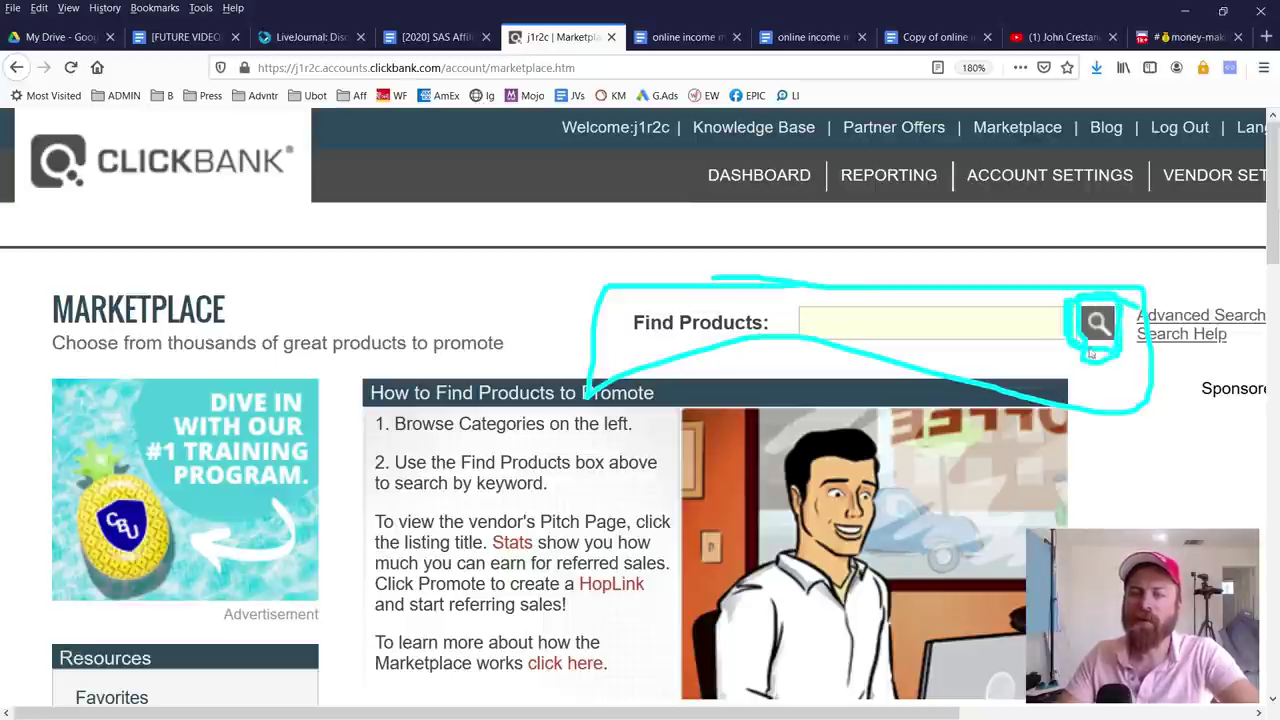
left_click(1098, 326)
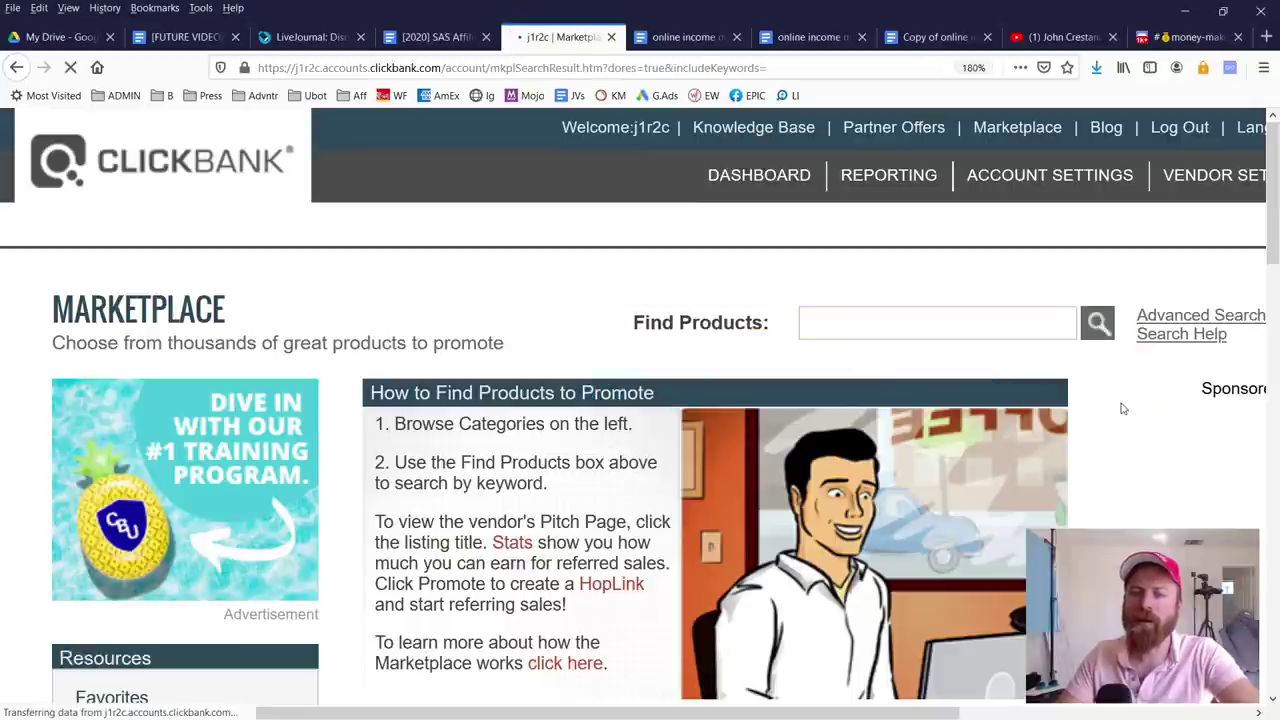
Step: Examine the most popular Marketplace offers from Resurge to Diabetes Freedom, marking their titles with temporary strokes
scroll(694, 426, "down", 5)
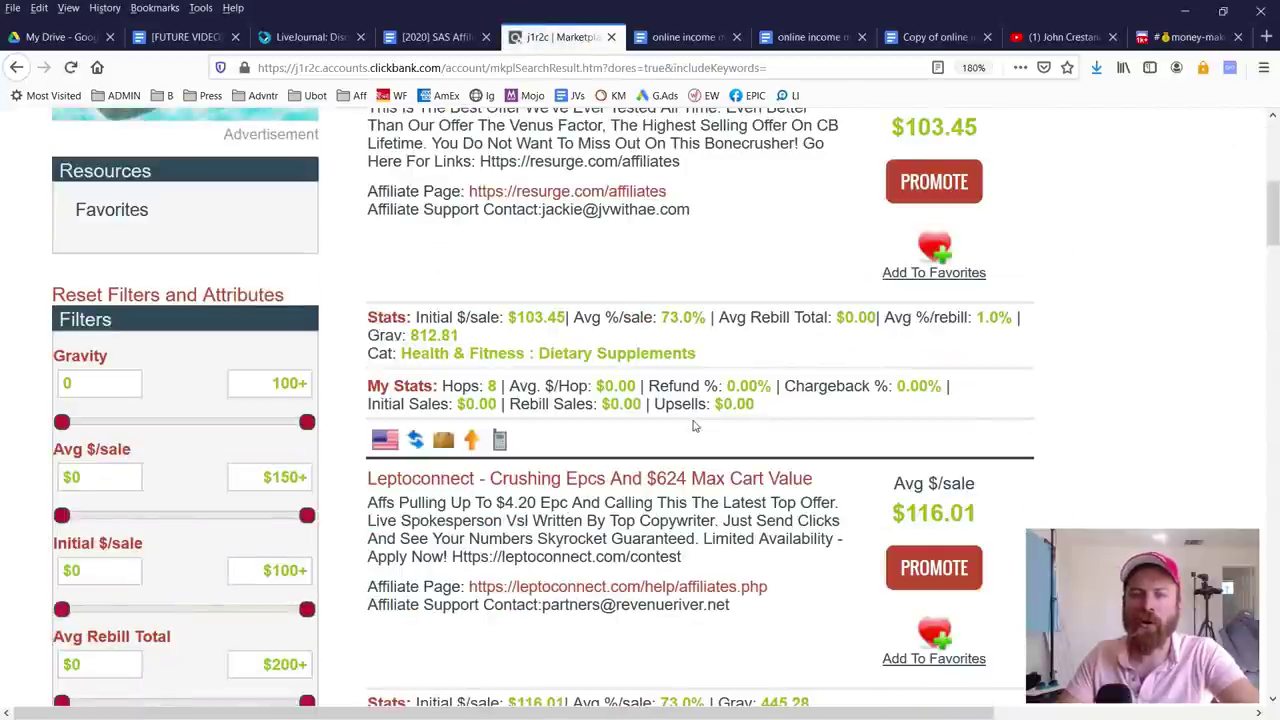
scroll(694, 426, "up", 5)
scroll(509, 474, "down", 4)
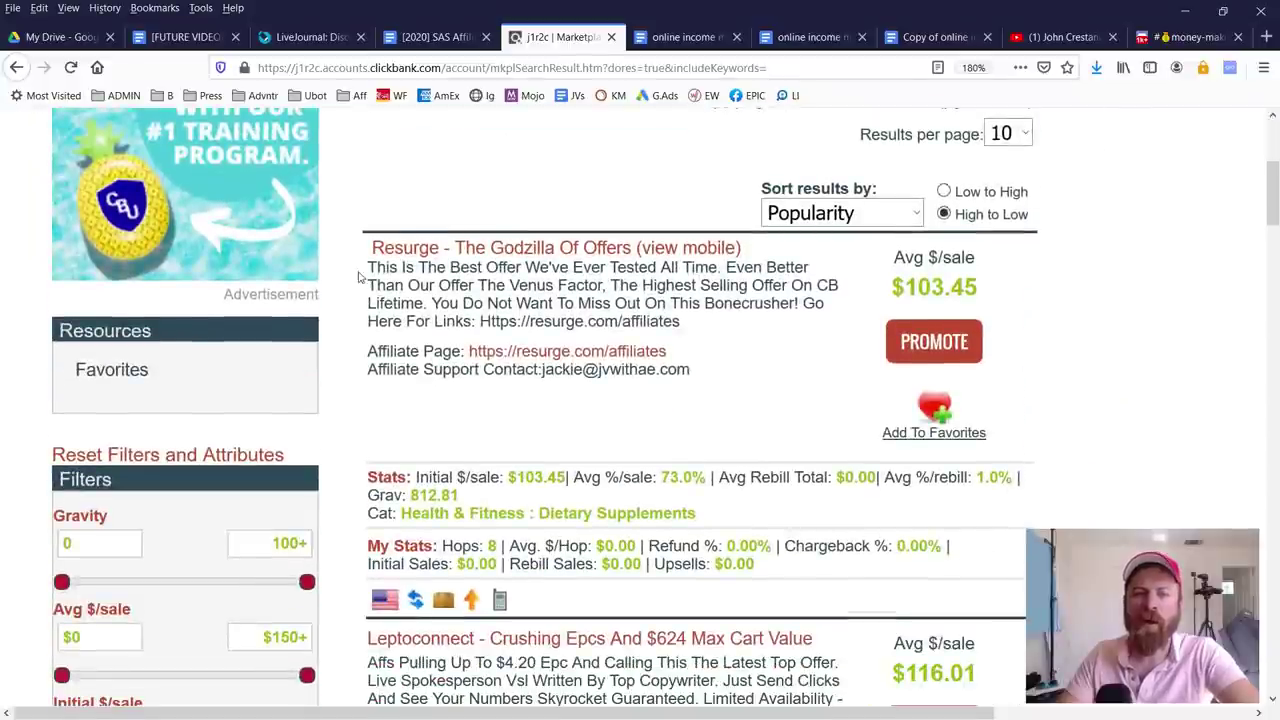
mouse_move(358, 277)
left_mouse_down()
mouse_move(482, 272)
mouse_move(362, 214)
mouse_move(348, 292)
left_mouse_up()
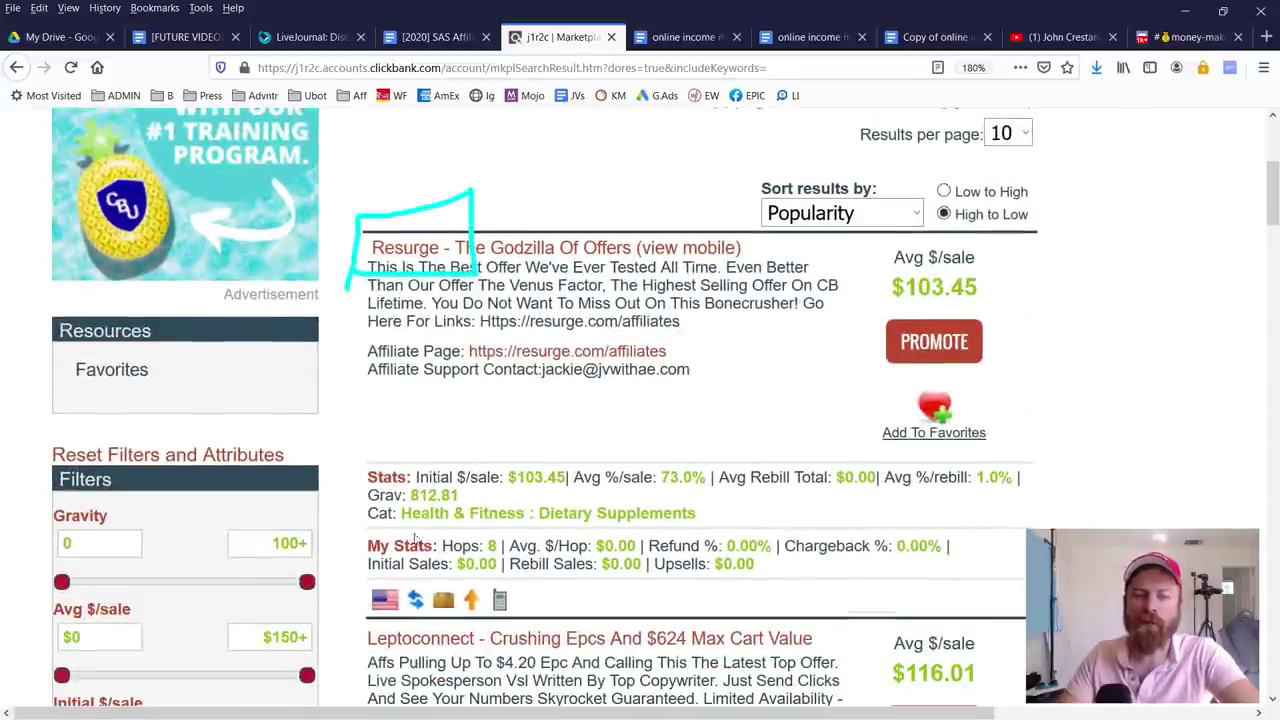
scroll(396, 240, "down", 5)
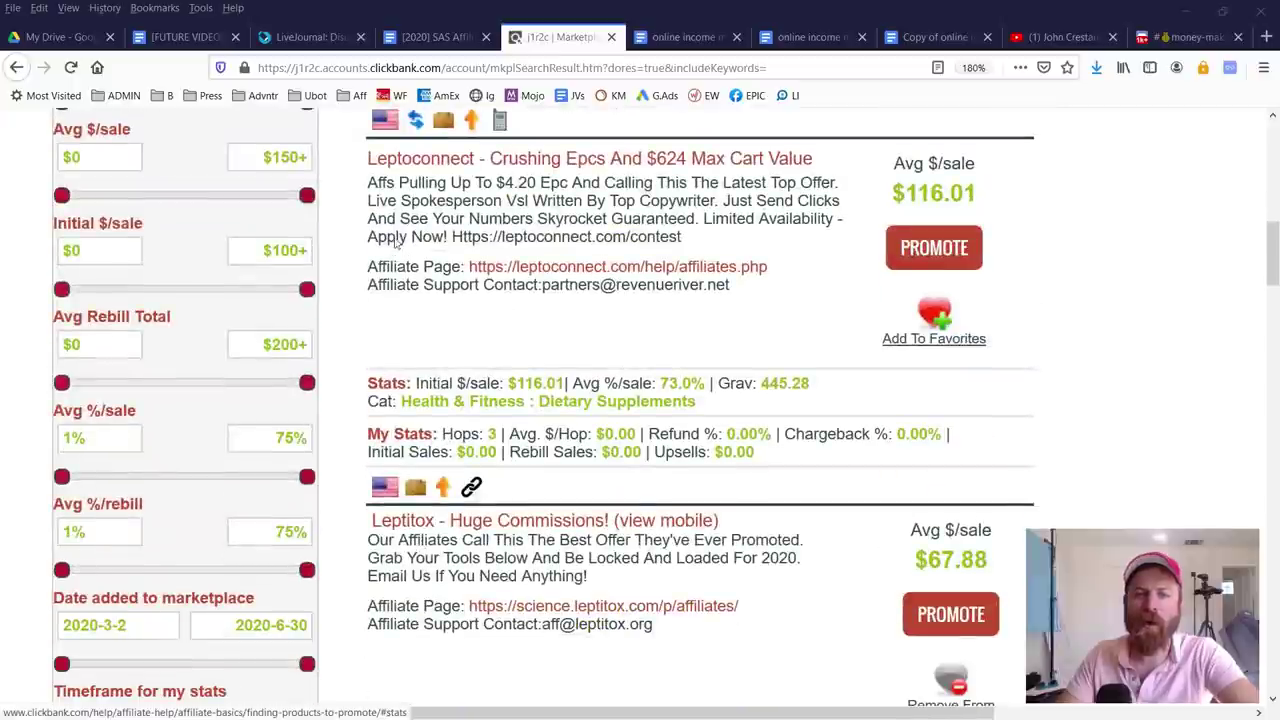
mouse_move(352, 186)
left_mouse_down()
mouse_move(530, 200)
mouse_move(306, 113)
mouse_move(370, 184)
left_mouse_up()
mouse_move(357, 498)
left_mouse_down()
mouse_move(456, 574)
mouse_move(443, 466)
mouse_move(373, 500)
left_mouse_up()
scroll(441, 497, "down", 8)
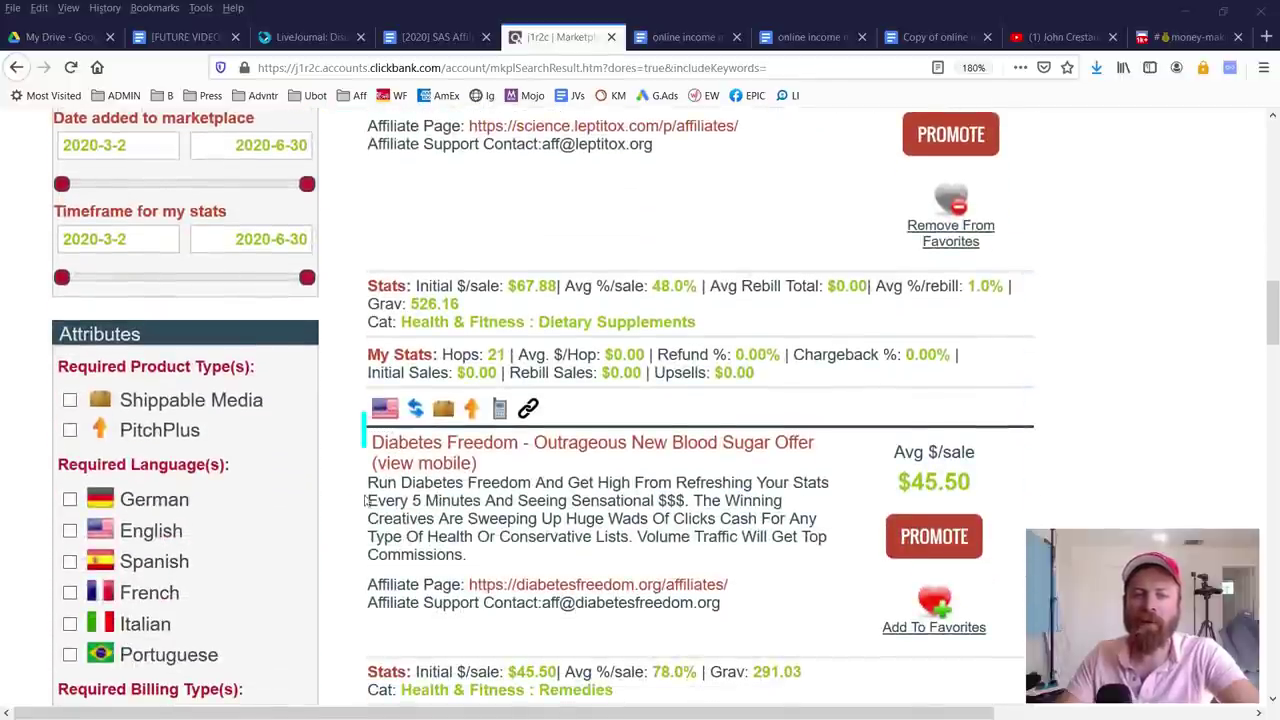
mouse_move(366, 503)
left_mouse_down()
mouse_move(550, 420)
mouse_move(350, 418)
left_mouse_up()
scroll(628, 428, "up", 20)
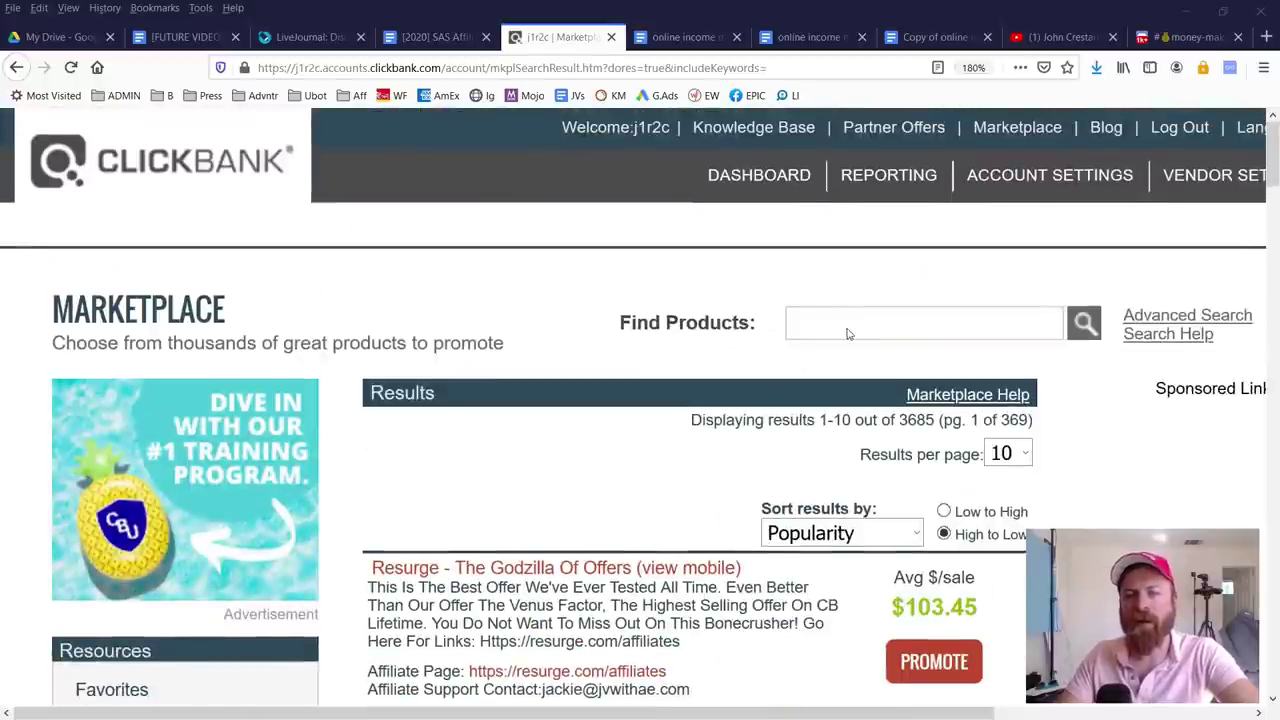
Step: Search the ClickBank Marketplace for "crestani"
left_click(831, 331)
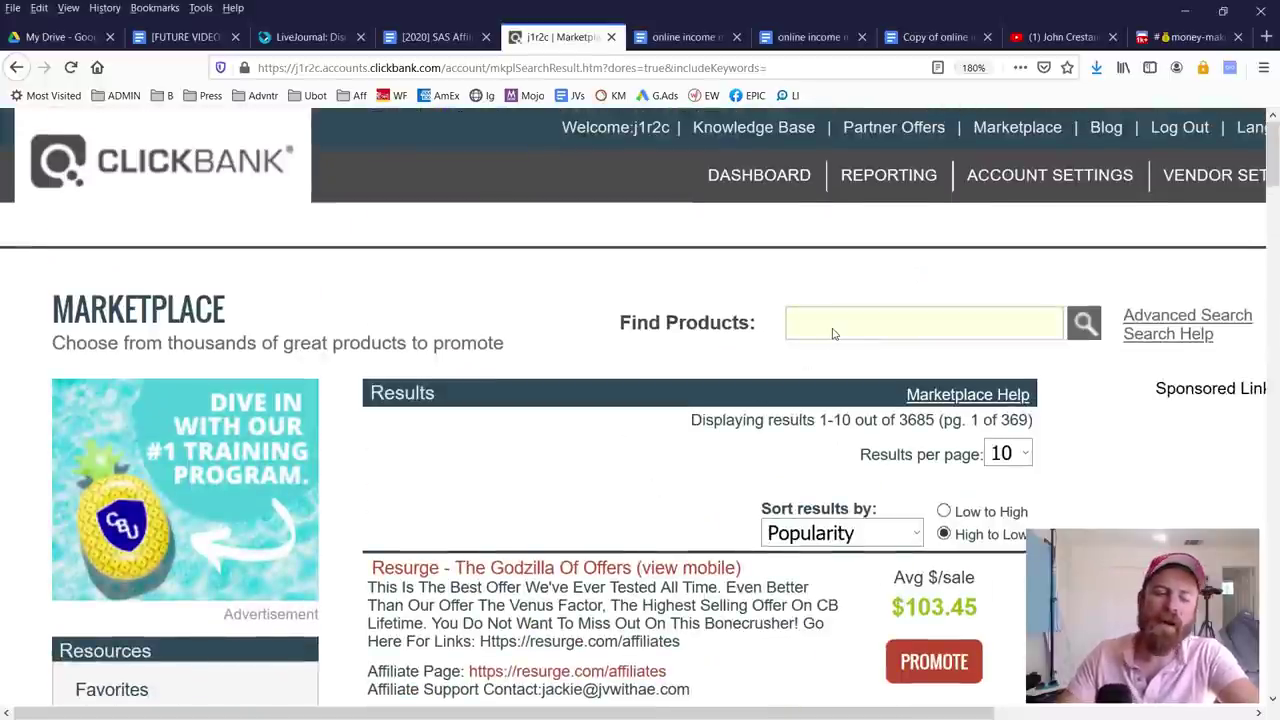
type("crest")
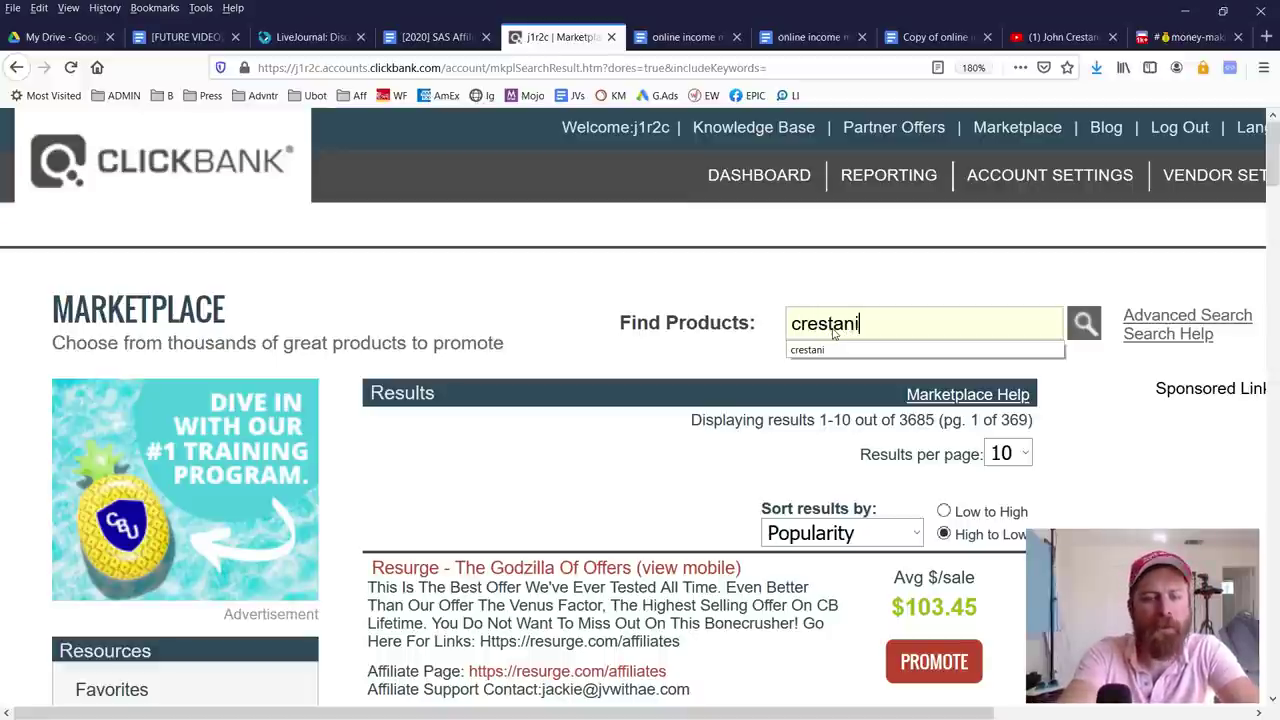
type("ani")
key("BackSpace")
type("i")
mouse_move(634, 350)
left_mouse_down()
mouse_move(760, 346)
mouse_move(884, 312)
mouse_move(806, 277)
mouse_move(770, 343)
mouse_move(886, 348)
mouse_move(777, 287)
left_mouse_up()
mouse_move(838, 225)
left_mouse_down()
mouse_move(1029, 295)
mouse_move(1025, 262)
mouse_move(1045, 282)
mouse_move(1022, 290)
mouse_move(1038, 305)
left_mouse_up()
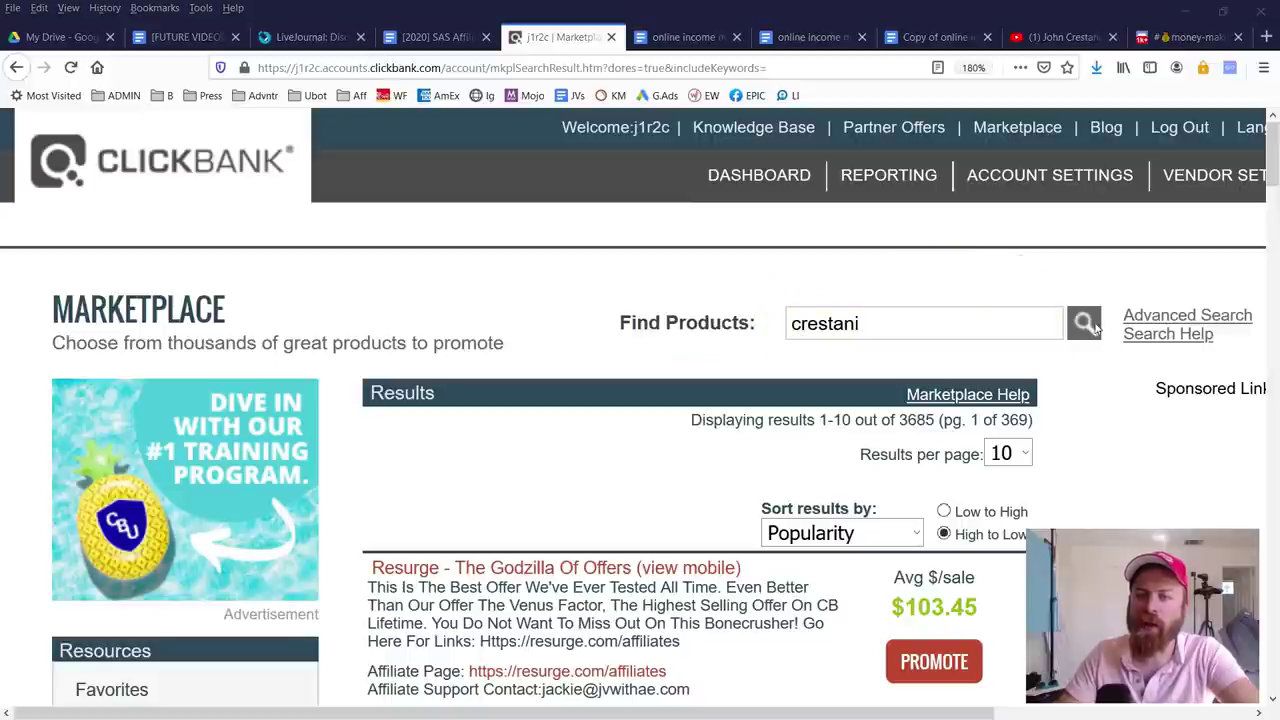
left_click(1085, 323)
Step: Examine the Super Affiliate System listing, outlining it and circling its average earnings per sale with temporary strokes
scroll(898, 425, "down", 5)
scroll(898, 425, "up", 3)
scroll(920, 400, "down", 2)
mouse_move(1085, 236)
left_mouse_down()
mouse_move(420, 222)
mouse_move(325, 336)
left_mouse_up()
mouse_move(332, 410)
left_mouse_down()
mouse_move(329, 651)
mouse_move(977, 676)
mouse_move(1060, 205)
mouse_move(320, 226)
mouse_move(345, 632)
mouse_move(808, 686)
mouse_move(1026, 692)
left_mouse_up()
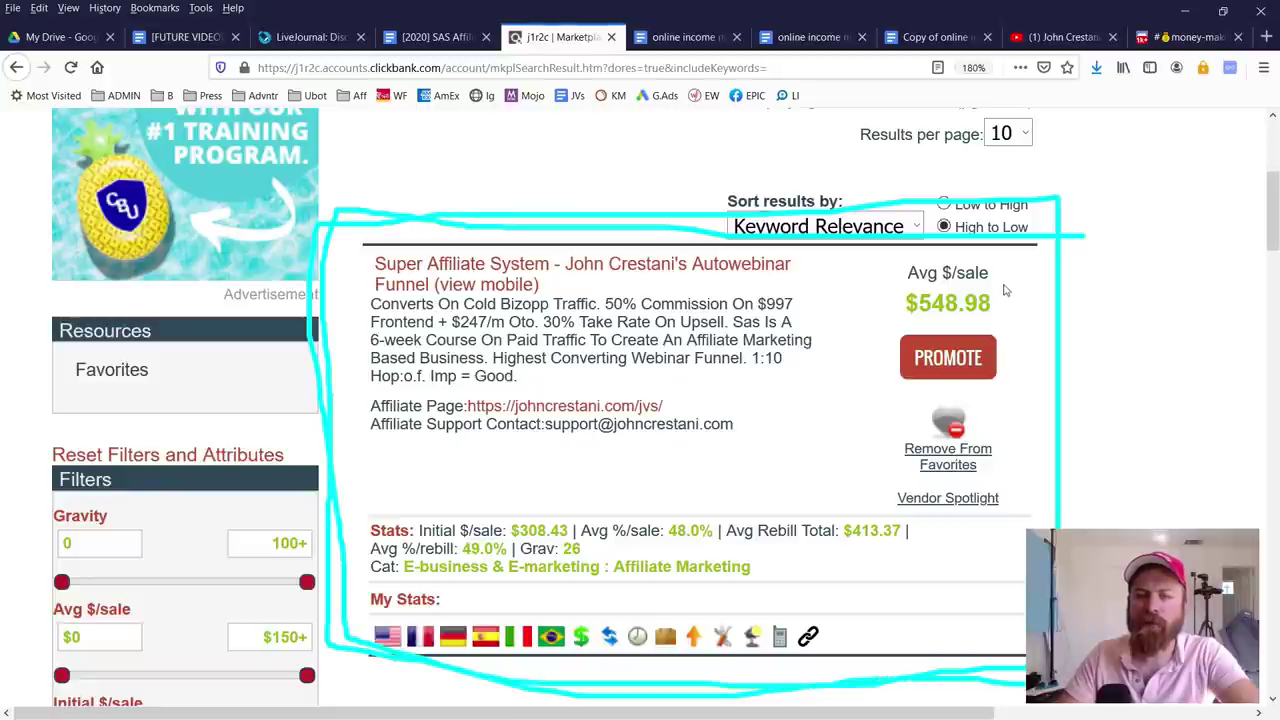
mouse_move(997, 290)
left_mouse_down()
mouse_move(885, 308)
mouse_move(1045, 318)
mouse_move(860, 302)
mouse_move(948, 318)
mouse_move(993, 290)
left_mouse_up()
mouse_move(882, 300)
left_mouse_down()
mouse_move(930, 334)
mouse_move(952, 284)
mouse_move(898, 326)
left_mouse_up()
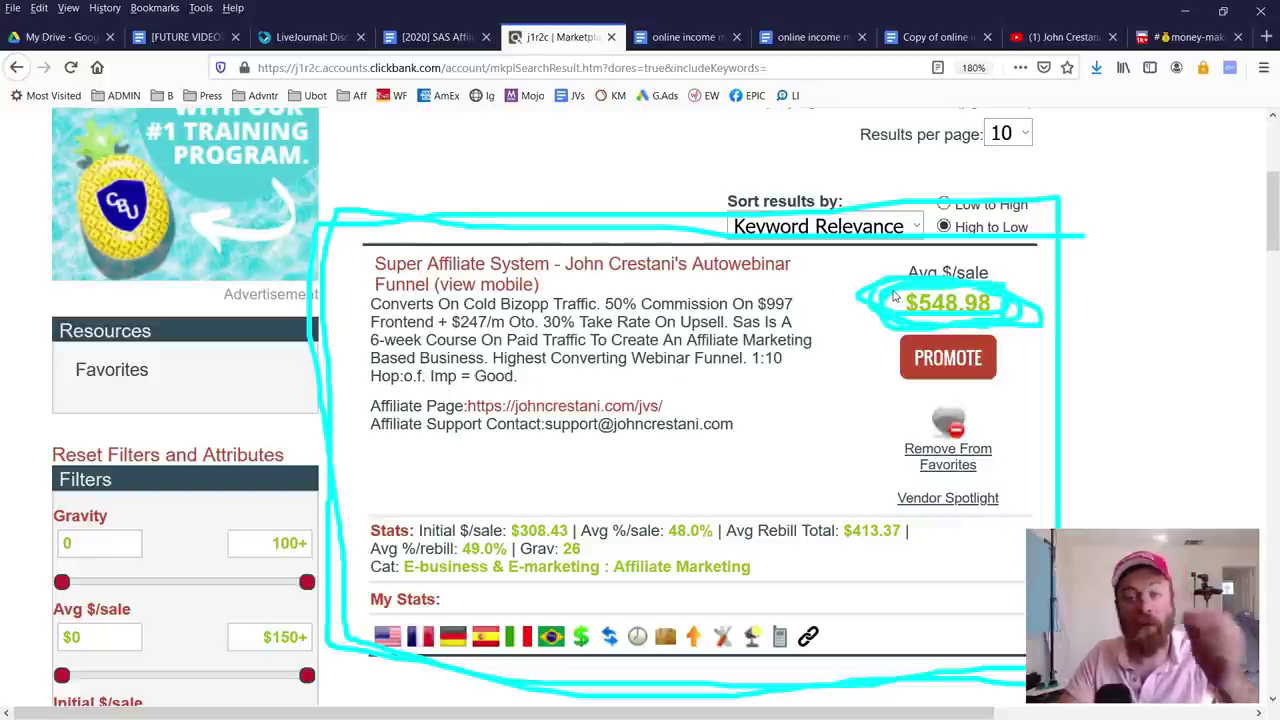
mouse_move(1218, 264)
left_mouse_down()
mouse_move(1077, 289)
mouse_move(1060, 262)
mouse_move(1040, 285)
mouse_move(1045, 265)
mouse_move(1057, 302)
left_mouse_up()
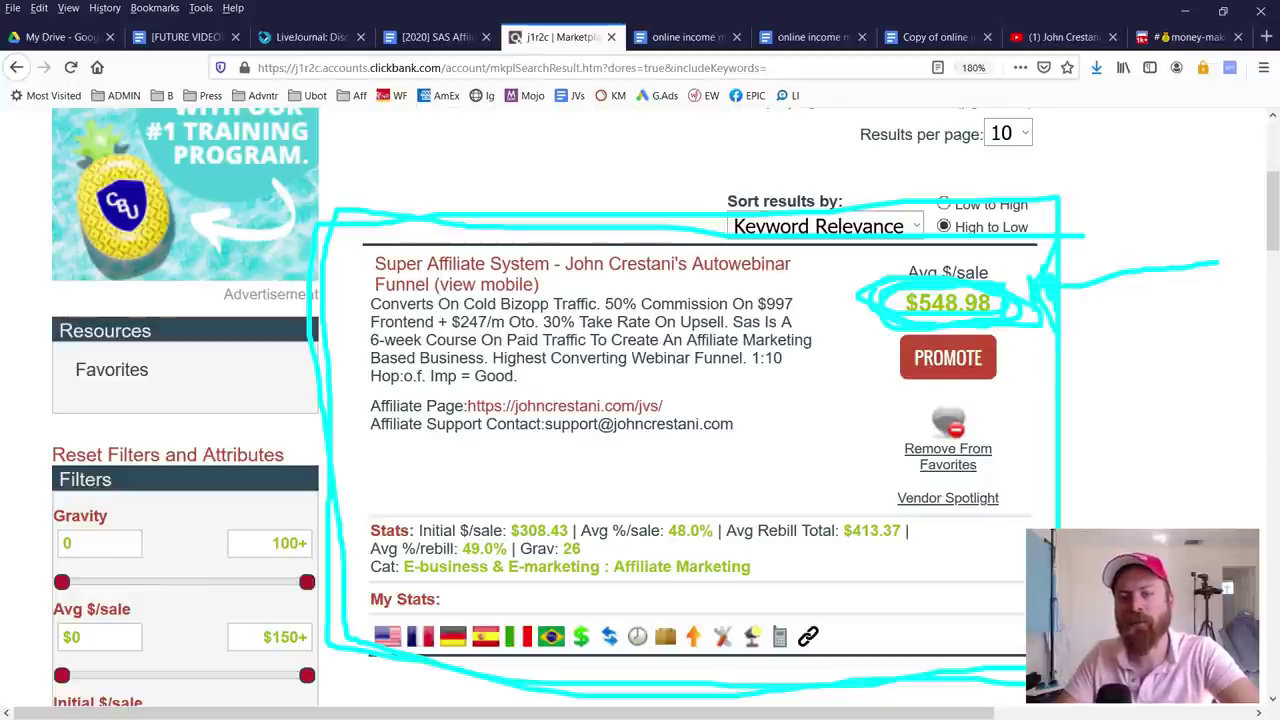
Step: Mark the Super Affiliate System listing's Promote option with temporary freehand strokes and clear all of them
mouse_move(1139, 464)
left_mouse_down()
mouse_move(1012, 386)
mouse_move(1068, 358)
mouse_move(1030, 450)
left_mouse_up()
left_click_drag(1024, 392, 1047, 389)
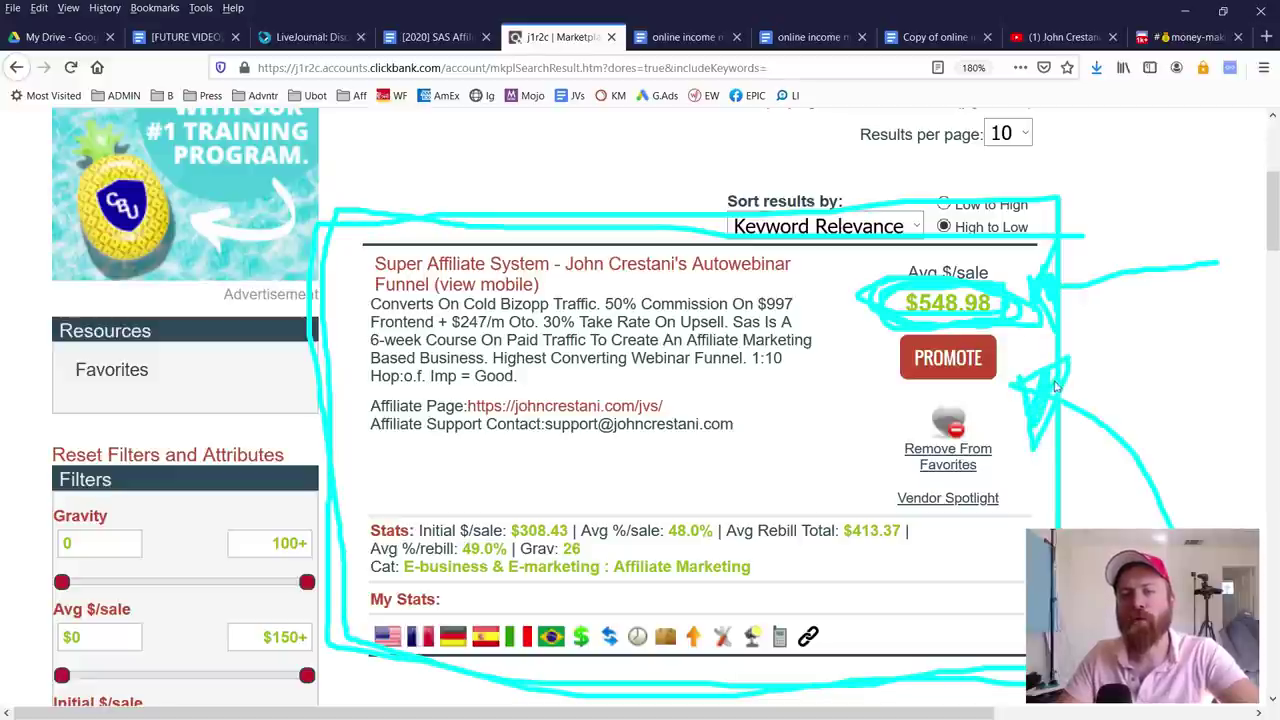
key("e")
mouse_move(1035, 340)
left_mouse_down()
mouse_move(920, 322)
mouse_move(864, 348)
left_mouse_up()
mouse_move(854, 397)
left_mouse_down()
mouse_move(1045, 345)
mouse_move(1030, 315)
left_mouse_up()
key("e")
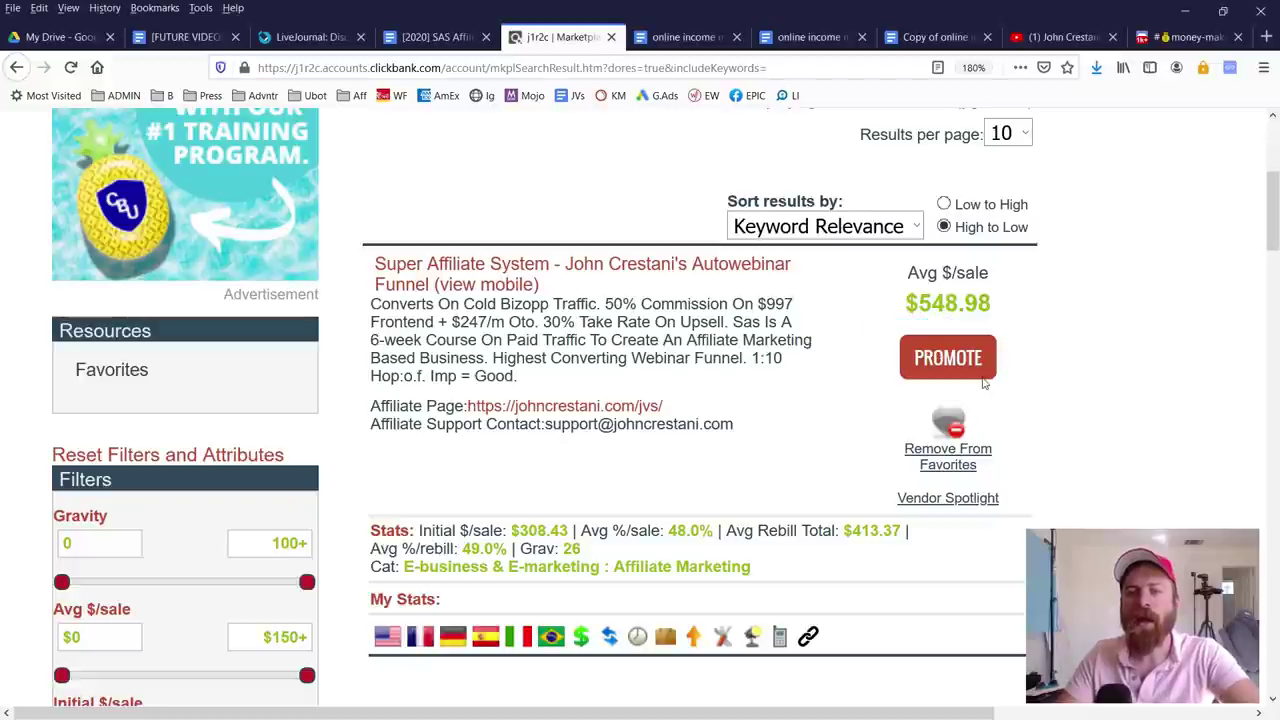
Step: Open the HopLink Generator for the Super Affiliate System offer and bring its whole window into view at 120% zoom
left_click(983, 374)
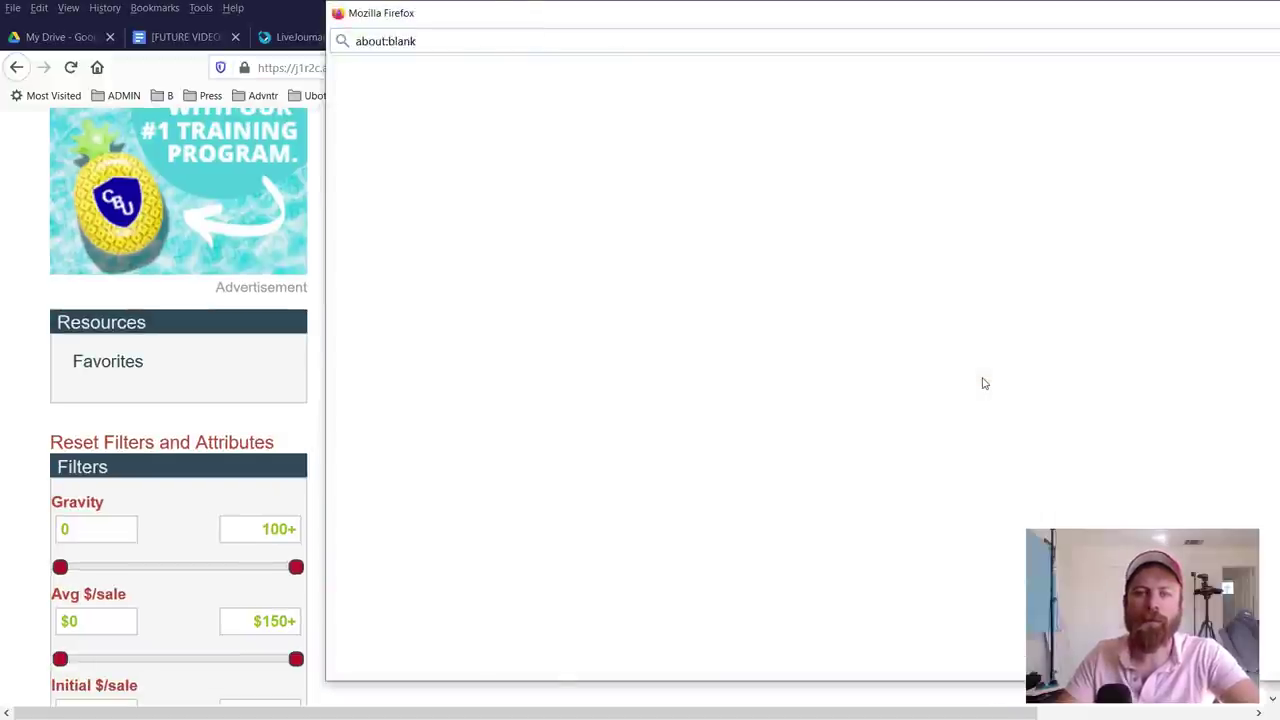
key("ctrl+minus")
key("ctrl+minus")
key("ctrl+minus")
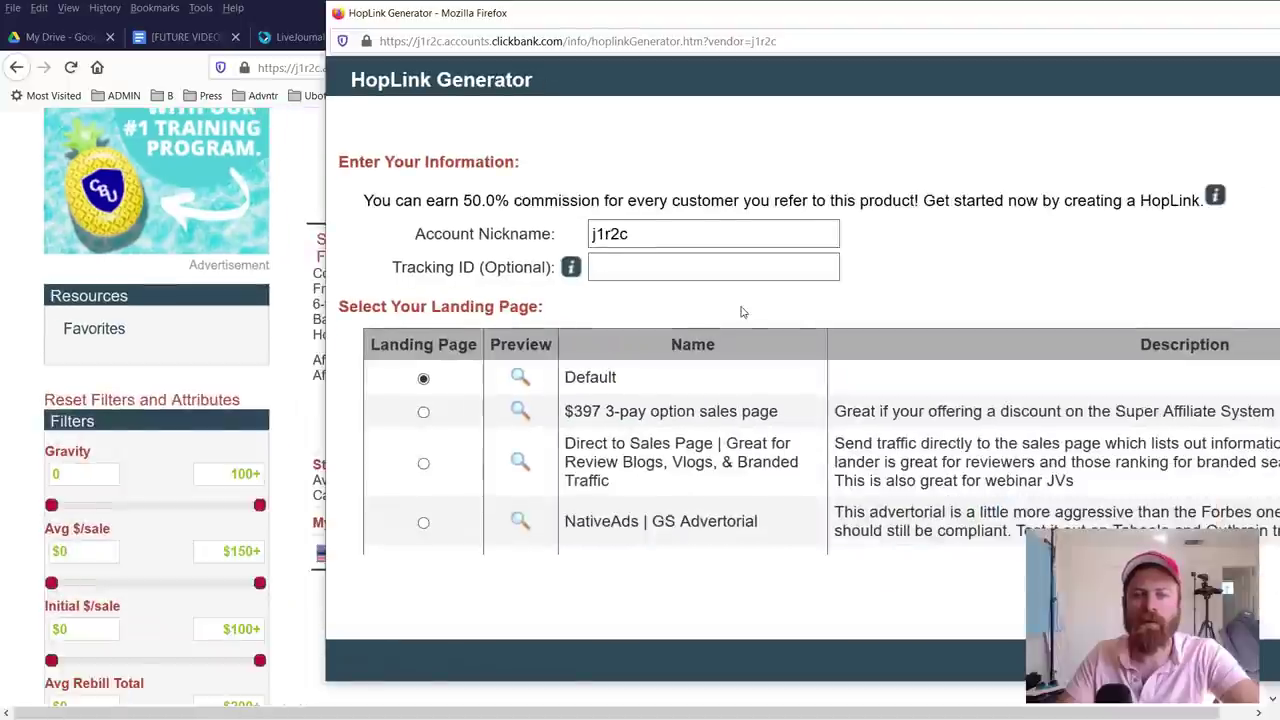
left_click_drag(890, 24, 581, 40)
scroll(446, 426, "down", 2)
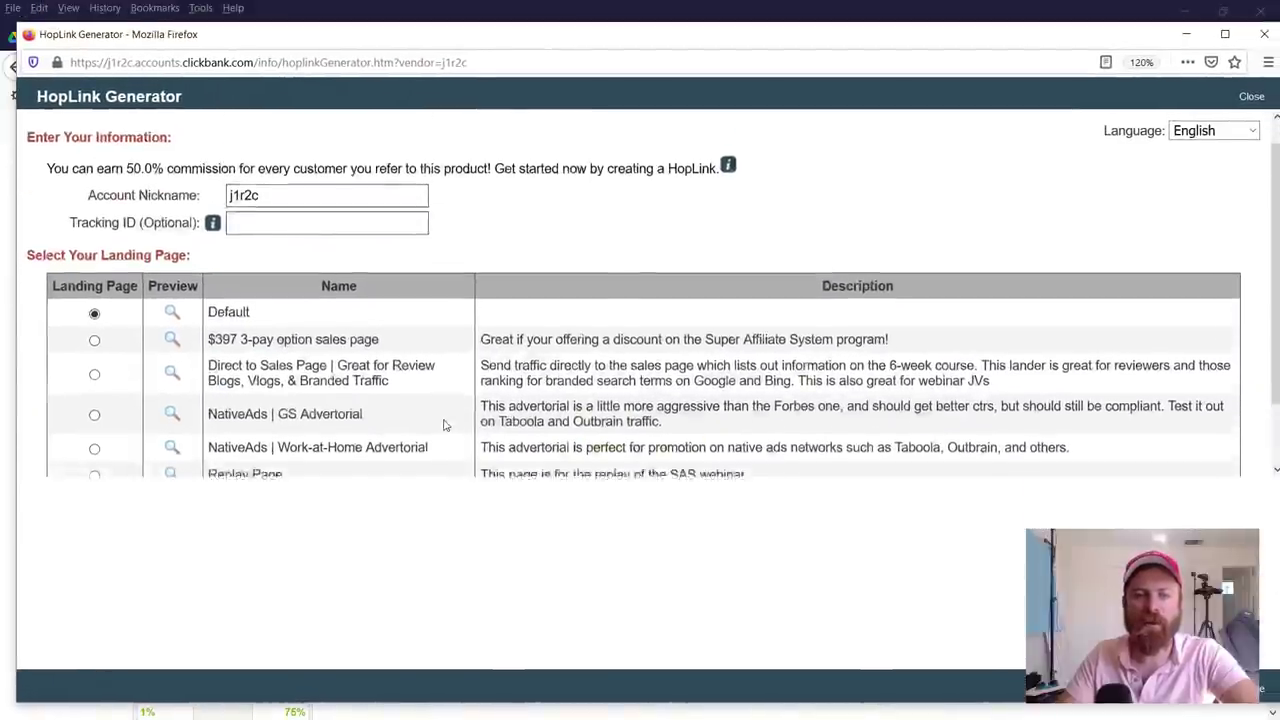
scroll(443, 423, "up", 2)
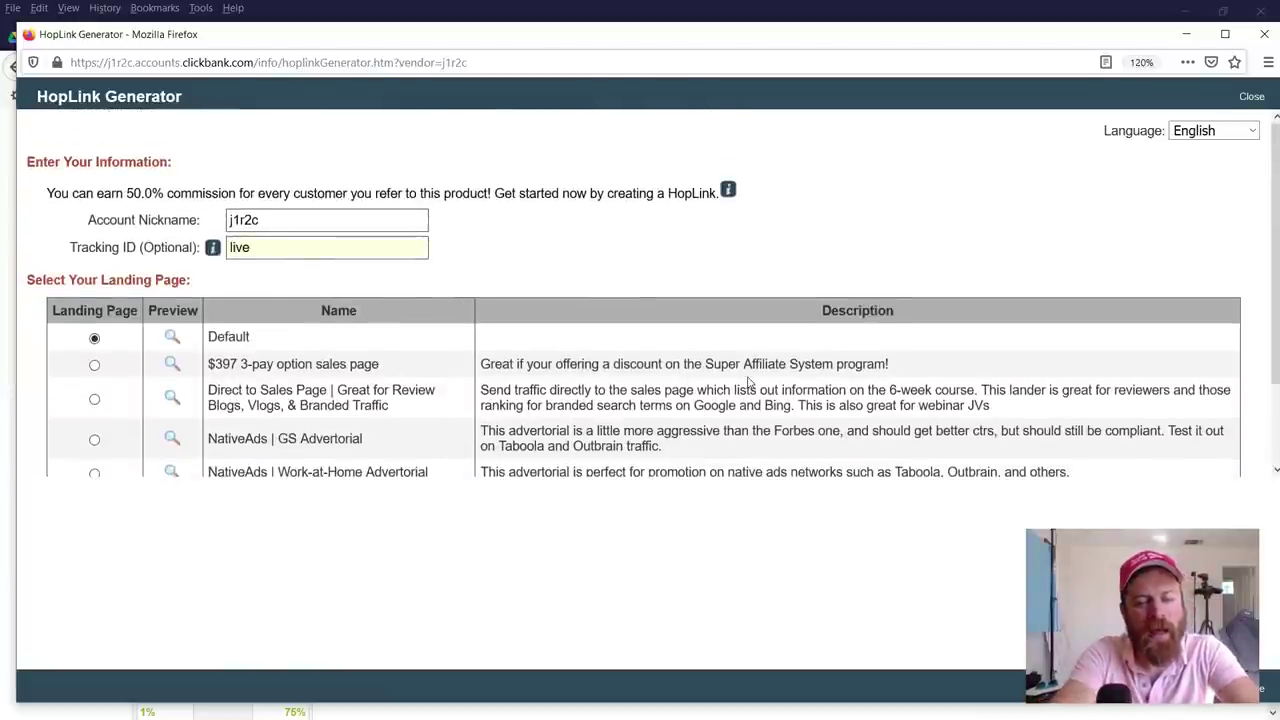
Step: Set the tracking ID to ljmsg2 and generate the HopLink with the Default landing page
type("rnalmessage1")
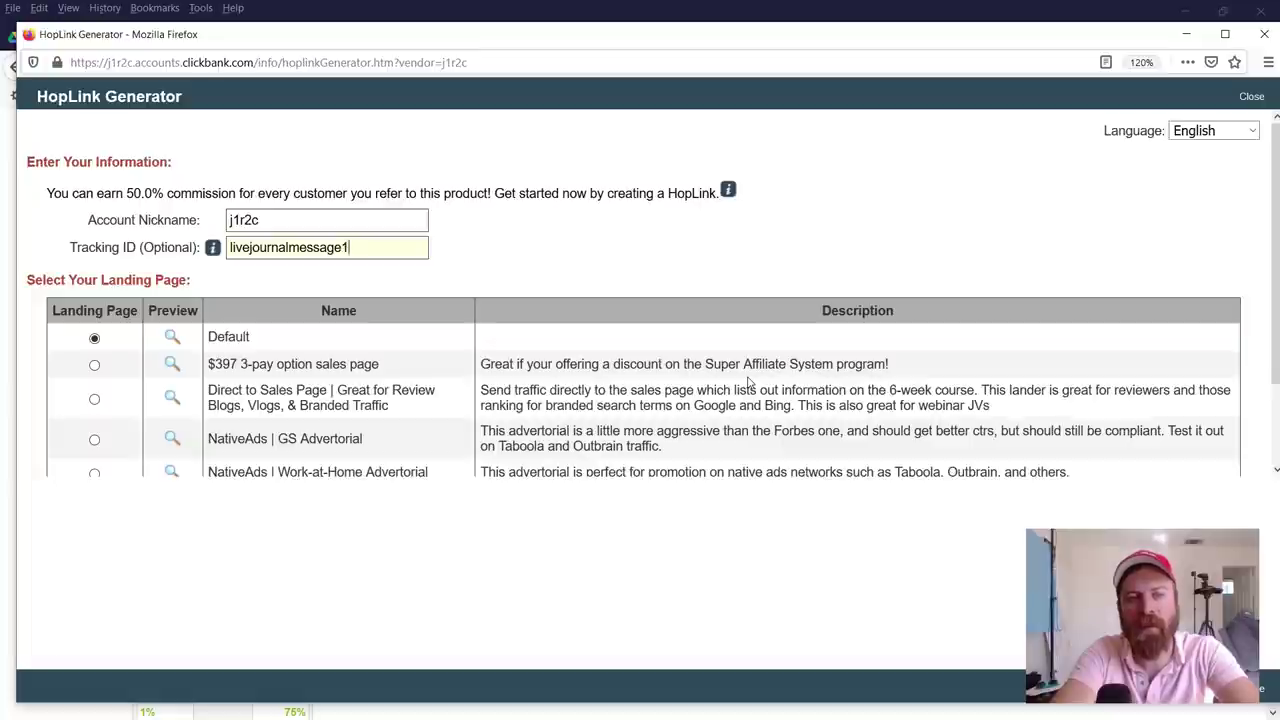
key("ctrl+a")
key("BackSpace")
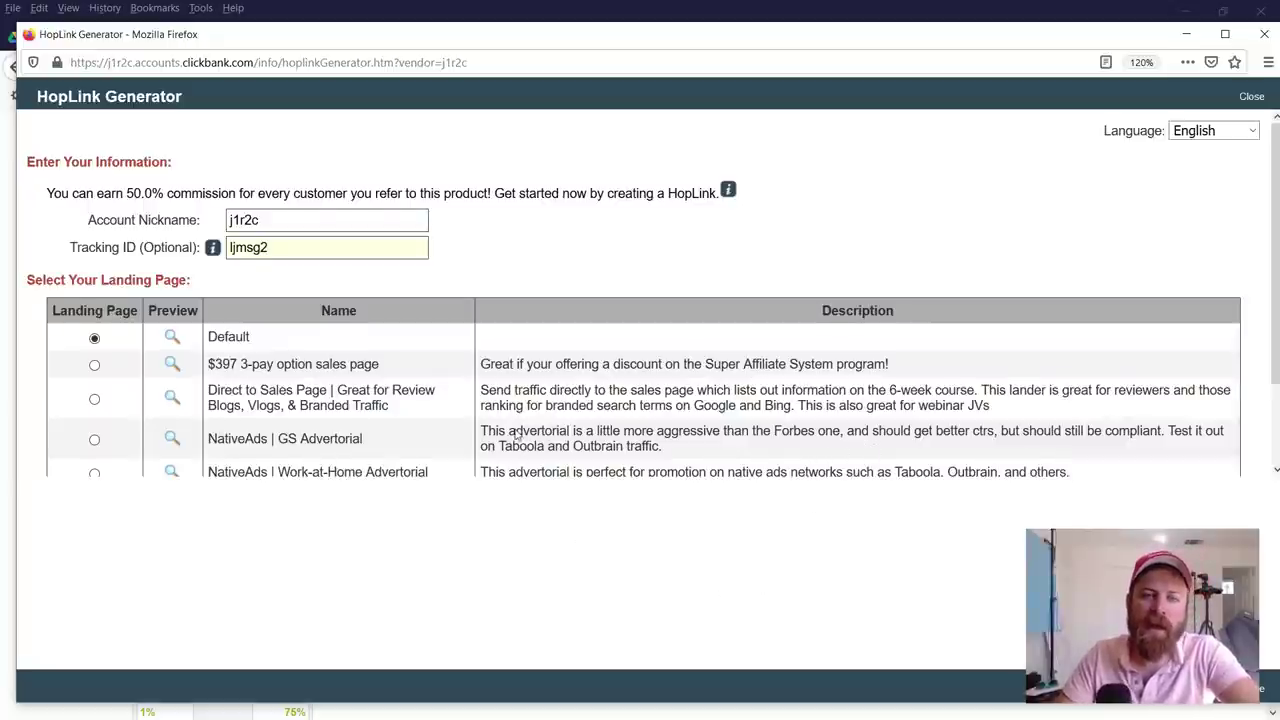
scroll(517, 432, "down", 2)
mouse_move(745, 412)
left_mouse_down()
mouse_move(623, 480)
mouse_move(692, 405)
mouse_move(575, 497)
left_mouse_up()
mouse_move(675, 521)
left_mouse_down()
mouse_move(562, 386)
mouse_move(738, 452)
mouse_move(462, 446)
mouse_move(556, 432)
left_mouse_up()
key("Return")
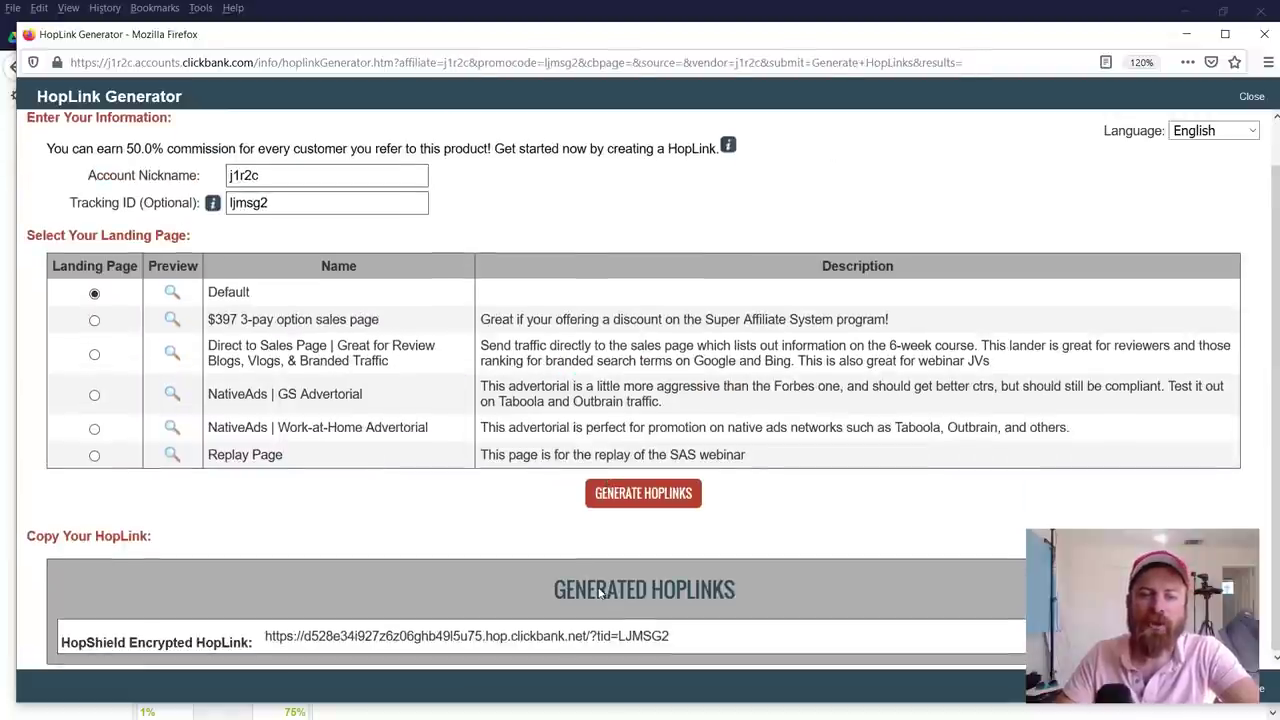
Step: Highlight the generated HopLink, point at it with temporary arrows, handwrite 500 above it, and clear all strokes
left_click_drag(692, 650, 272, 640)
mouse_move(446, 298)
left_mouse_down()
mouse_move(399, 591)
mouse_move(369, 531)
mouse_move(399, 600)
mouse_move(406, 561)
left_mouse_up()
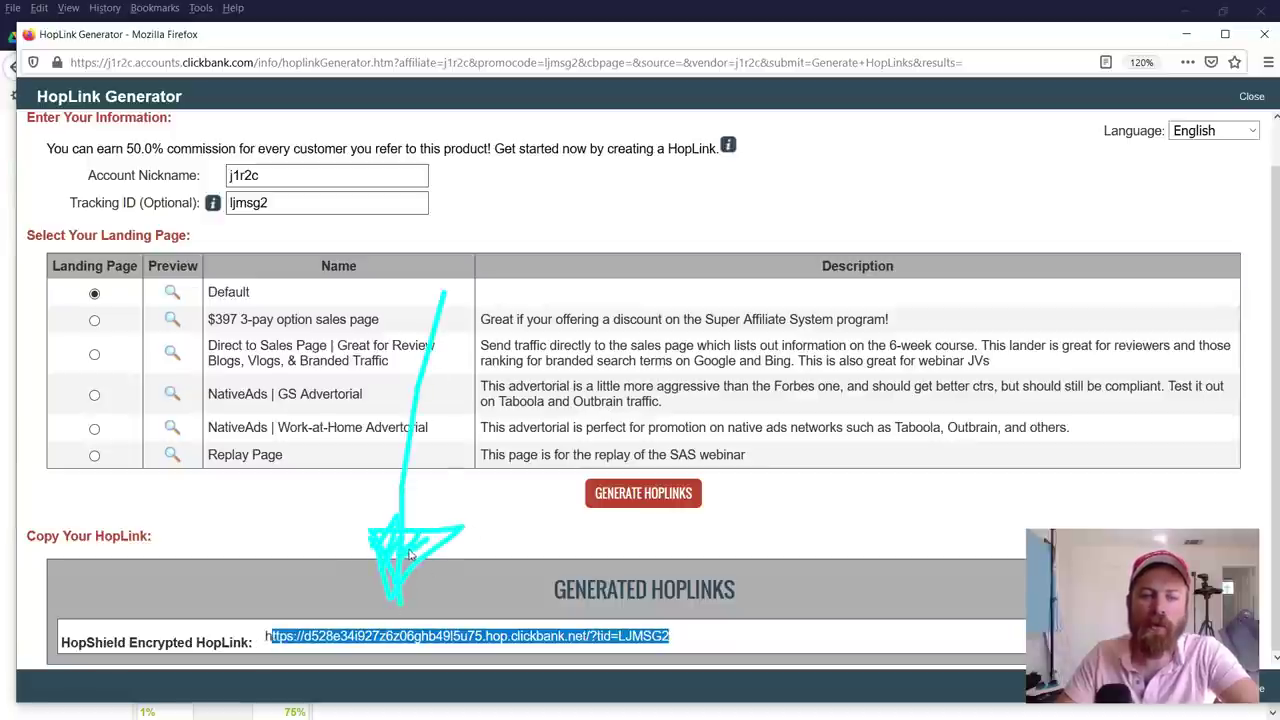
mouse_move(1157, 408)
left_mouse_down()
mouse_move(742, 540)
mouse_move(675, 603)
left_mouse_up()
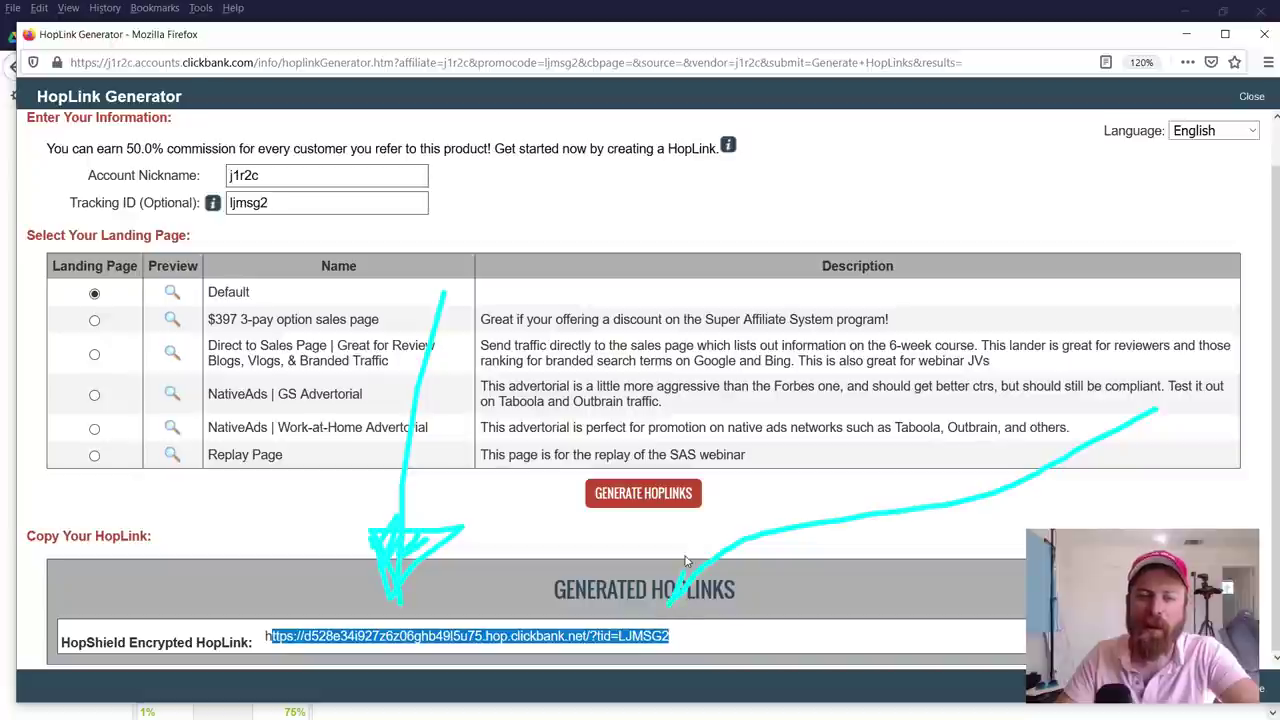
left_click_drag(680, 545, 691, 604)
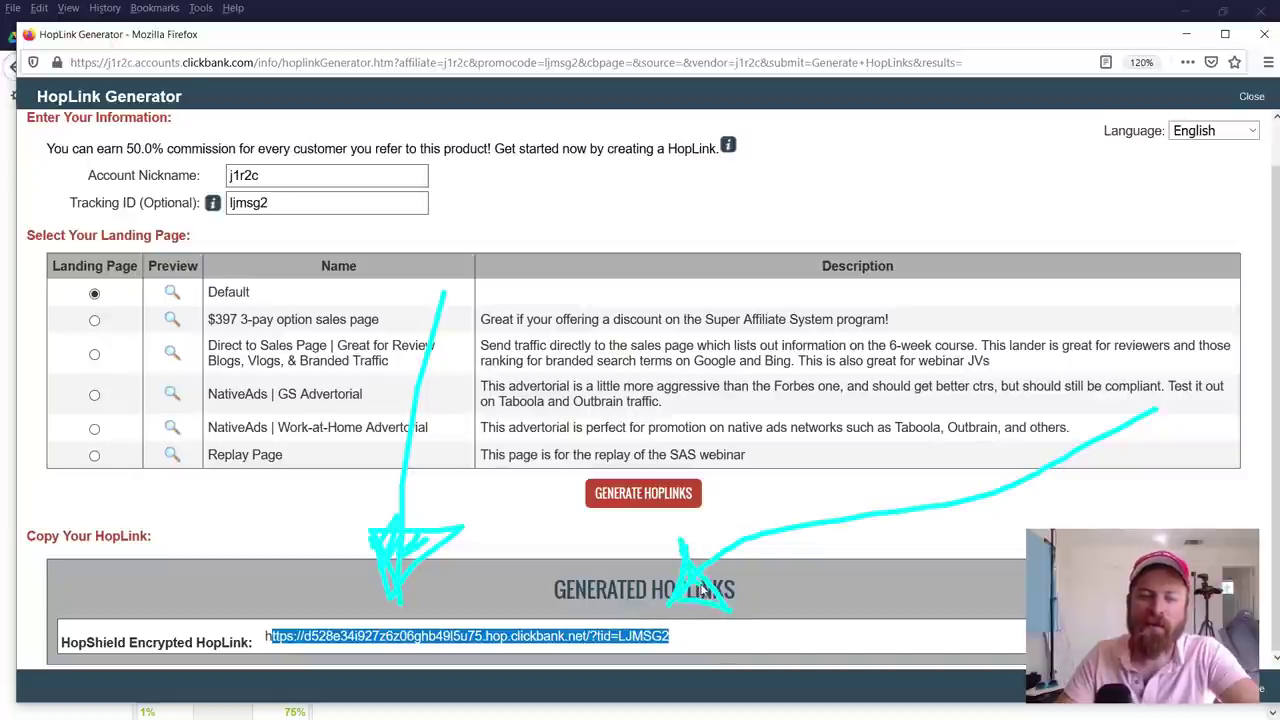
mouse_move(15, 294)
left_mouse_down()
mouse_move(177, 545)
mouse_move(241, 596)
mouse_move(168, 600)
mouse_move(305, 570)
mouse_move(207, 543)
left_mouse_up()
mouse_move(825, 189)
left_mouse_down()
mouse_move(656, 250)
mouse_move(614, 330)
left_mouse_up()
mouse_move(868, 224)
left_mouse_down()
mouse_move(842, 236)
mouse_move(848, 255)
left_mouse_up()
mouse_move(958, 226)
left_mouse_down()
mouse_move(995, 310)
mouse_move(965, 262)
left_mouse_up()
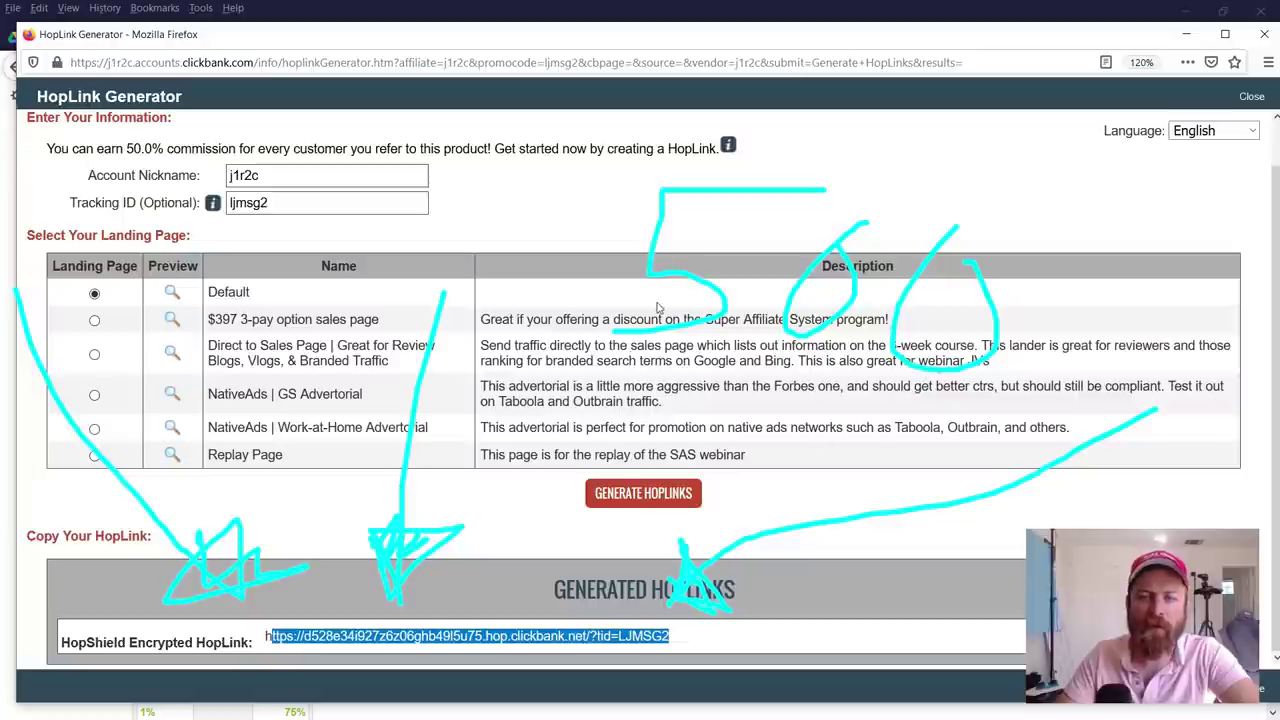
mouse_move(852, 393)
left_mouse_down()
mouse_move(1052, 184)
mouse_move(658, 158)
mouse_move(688, 382)
mouse_move(760, 392)
left_mouse_up()
key("Escape")
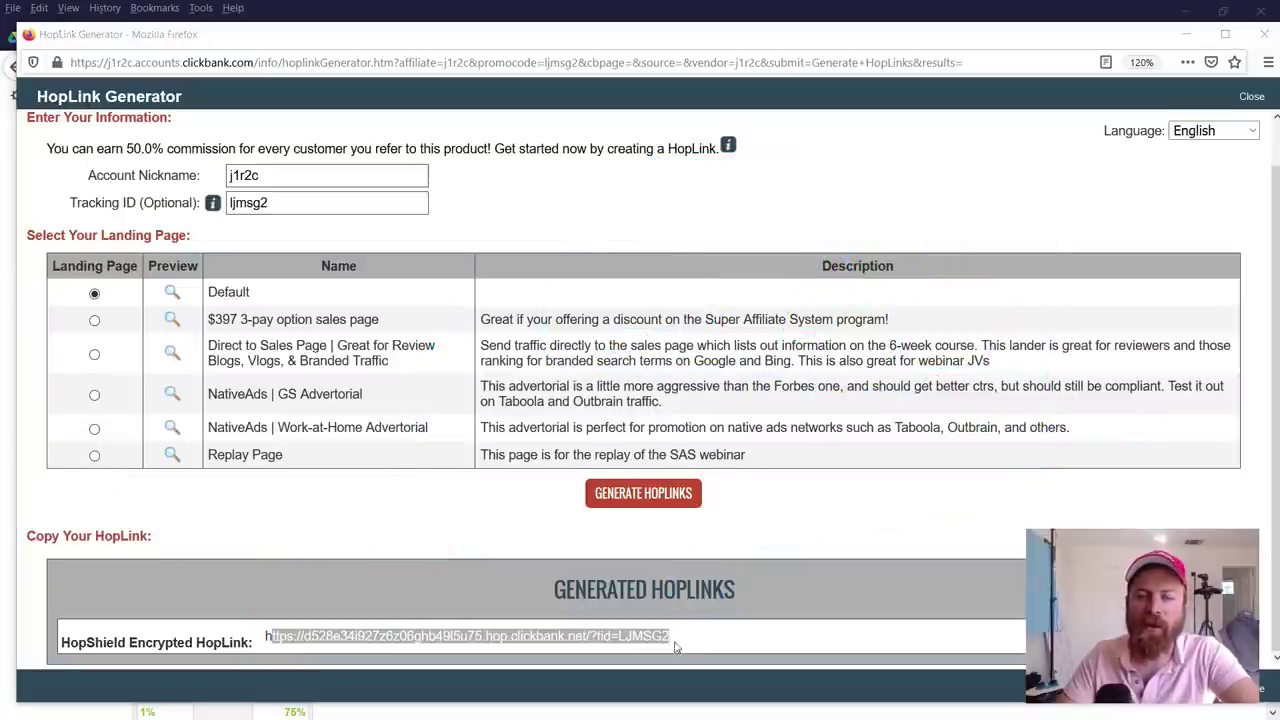
Step: Copy the generated HopShield Encrypted HopLink to the clipboard
right_click(660, 638)
left_click(722, 517)
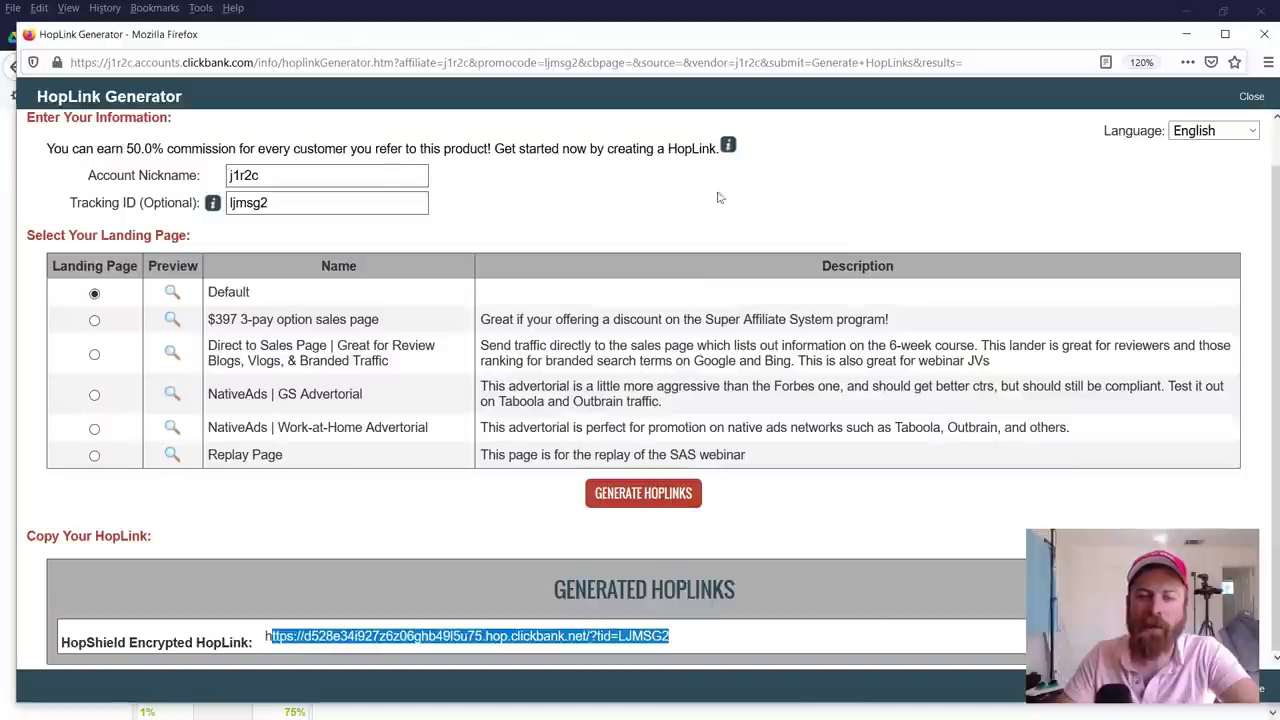
mouse_move(380, 170)
left_mouse_down()
mouse_move(490, 208)
mouse_move(1130, 528)
left_mouse_up()
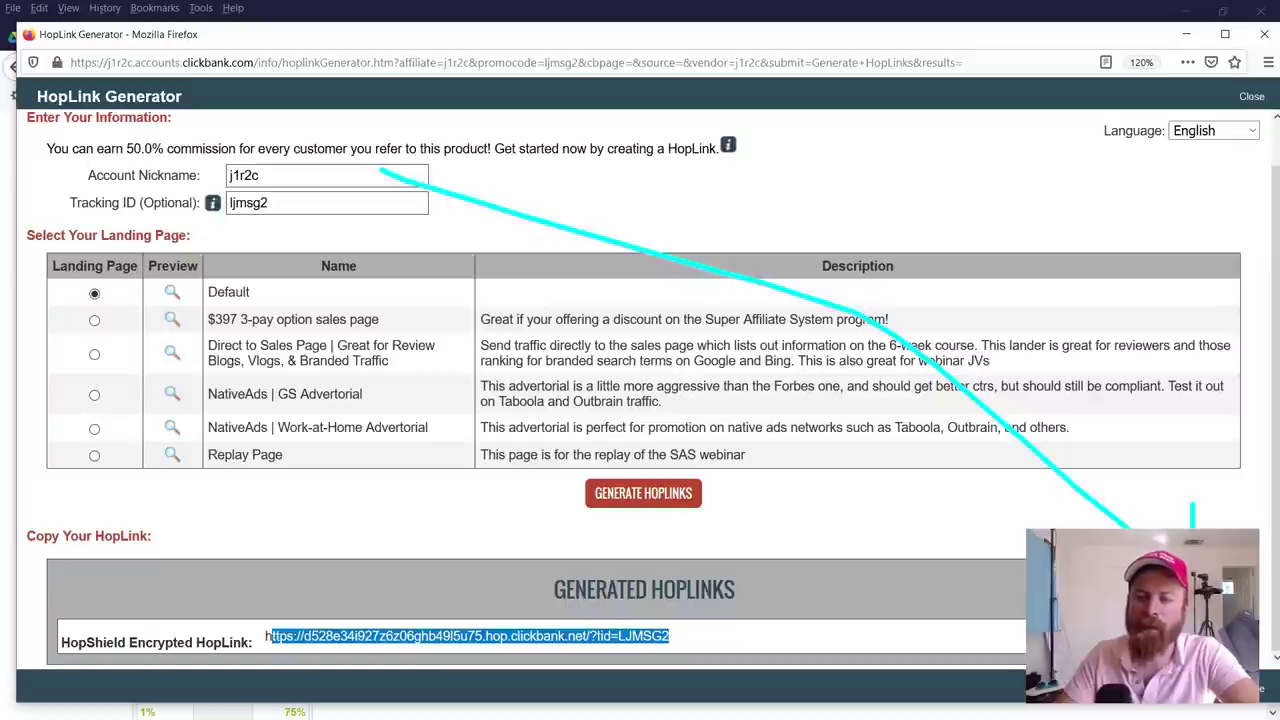
left_click(267, 637)
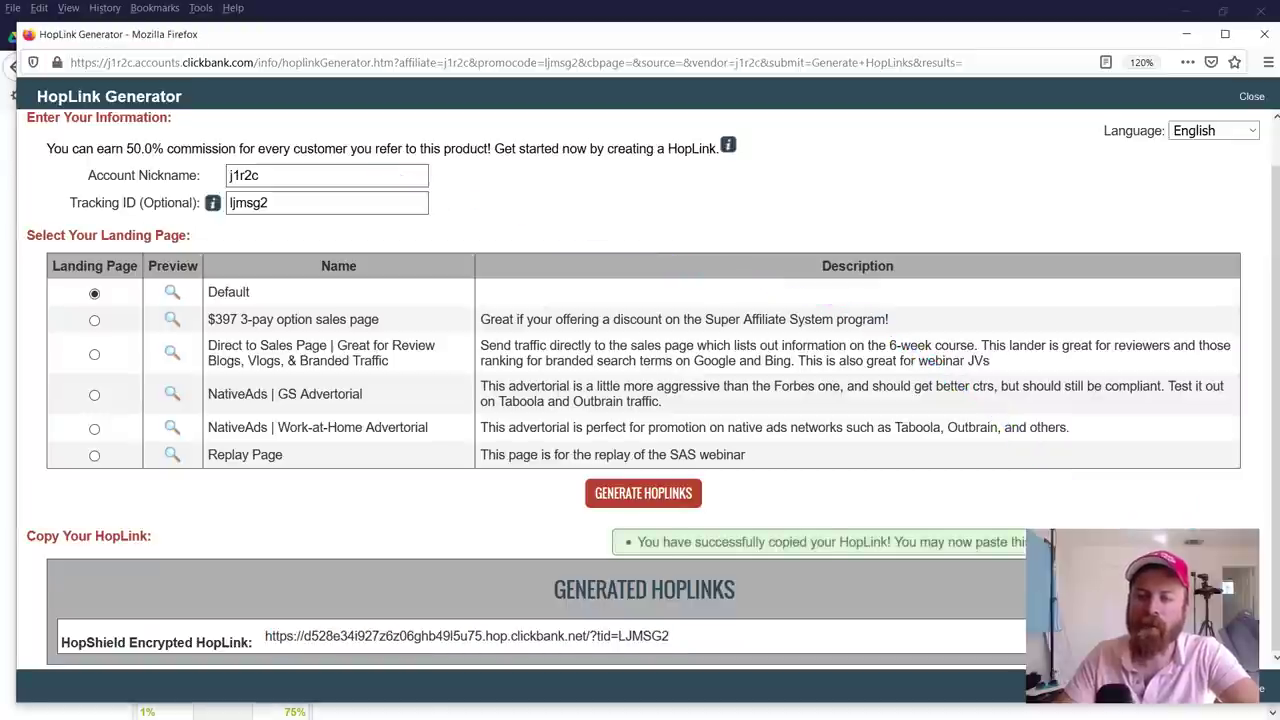
Step: Switch to Notepad, enlarge its window, paste the HopLink two lines below the existing web address, and minimize Notepad
key("alt+Tab")
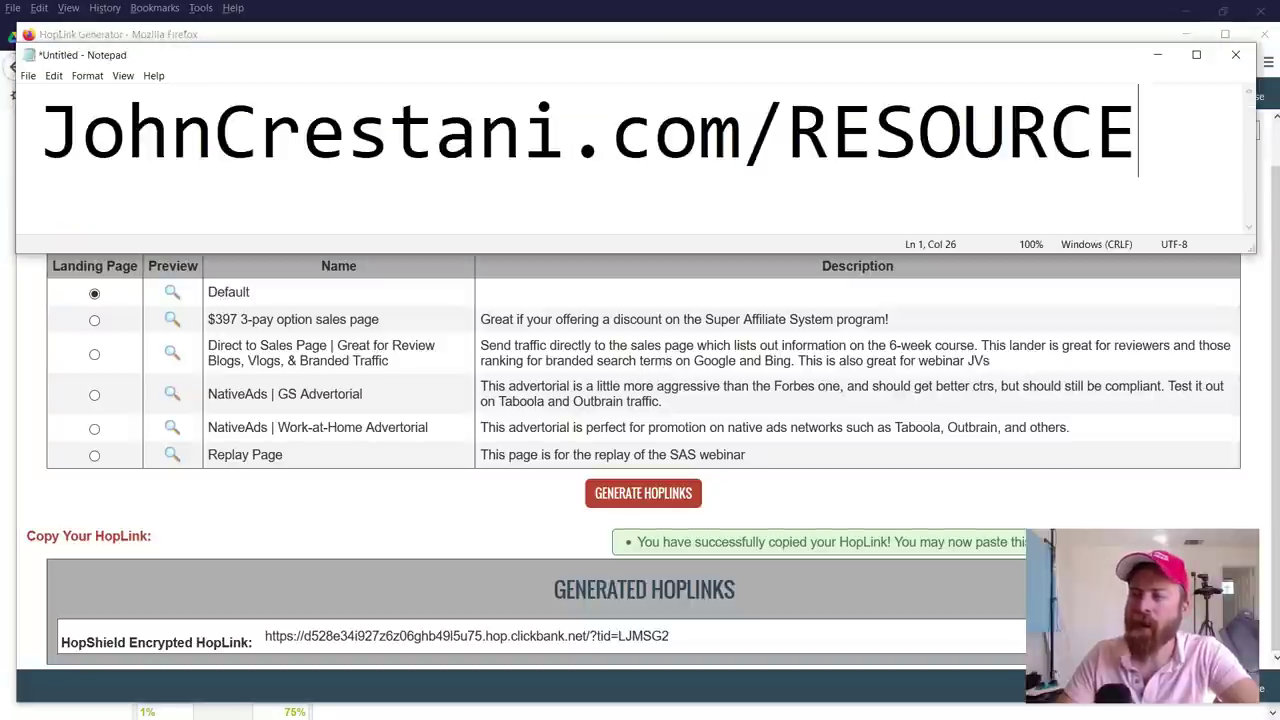
left_click_drag(738, 234, 738, 658)
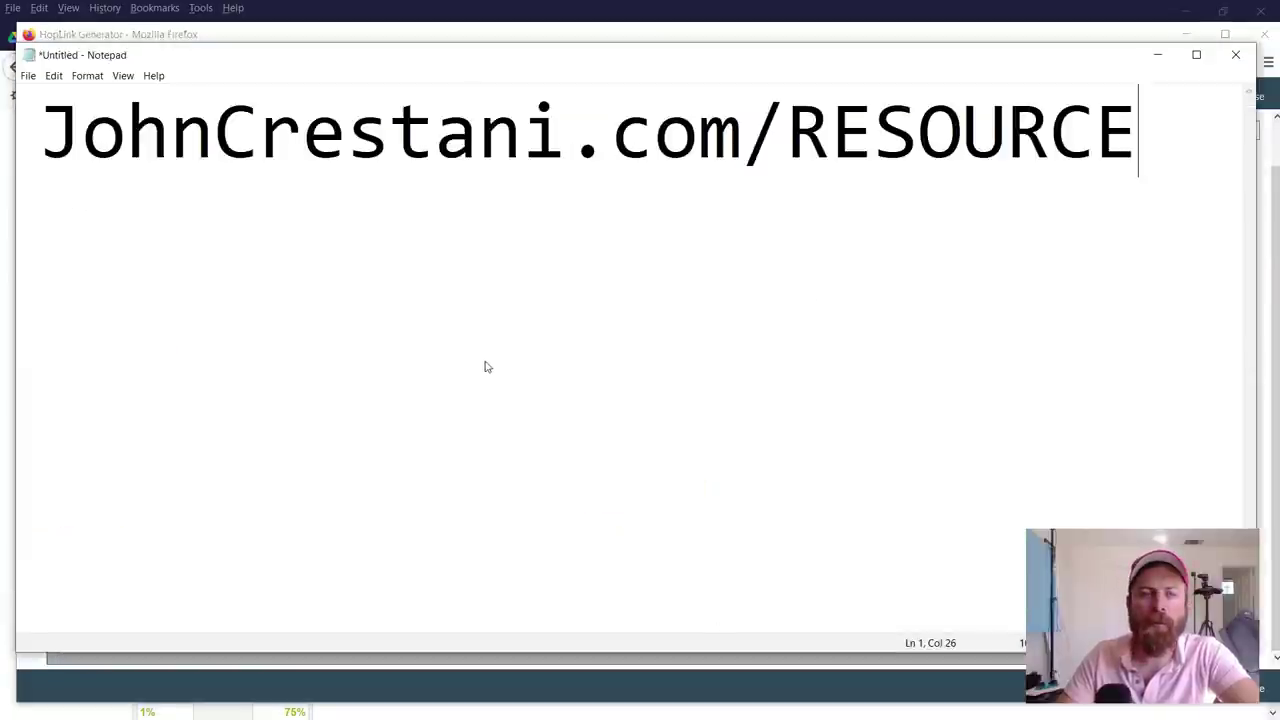
left_click(486, 366)
left_click(388, 280)
left_click(1188, 158)
key("Return")
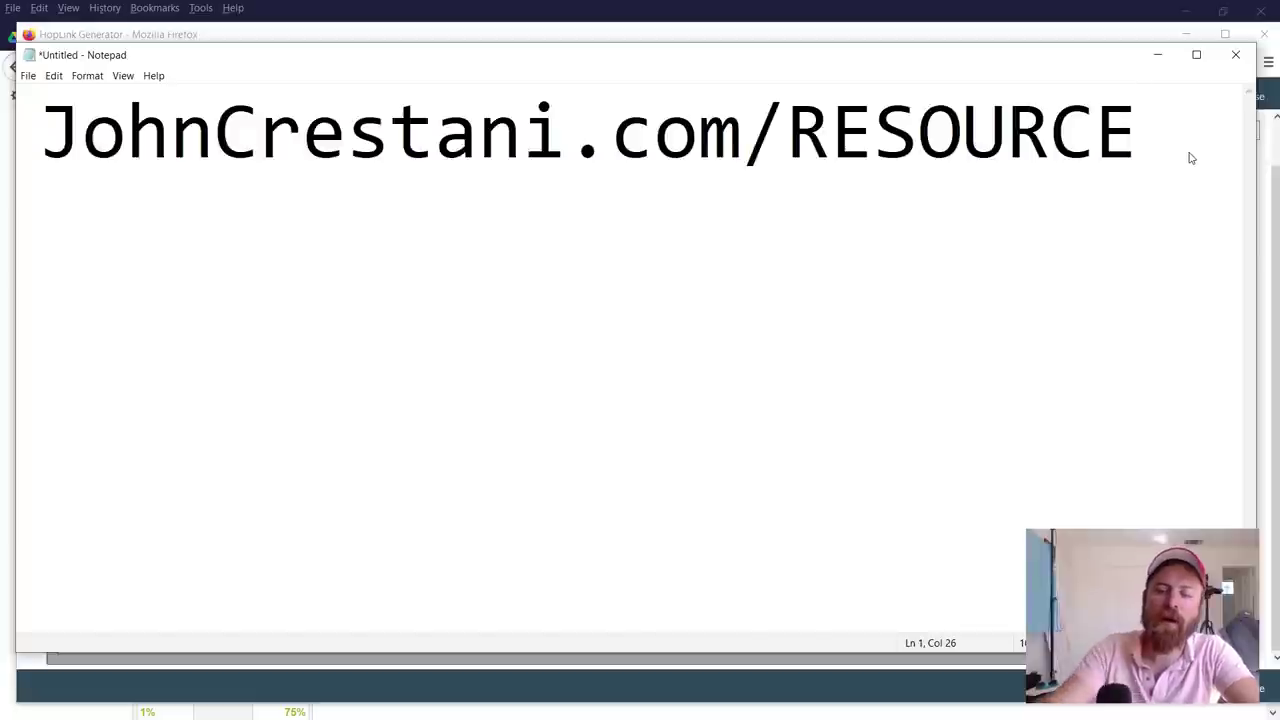
key("Return")
key("ctrl+v")
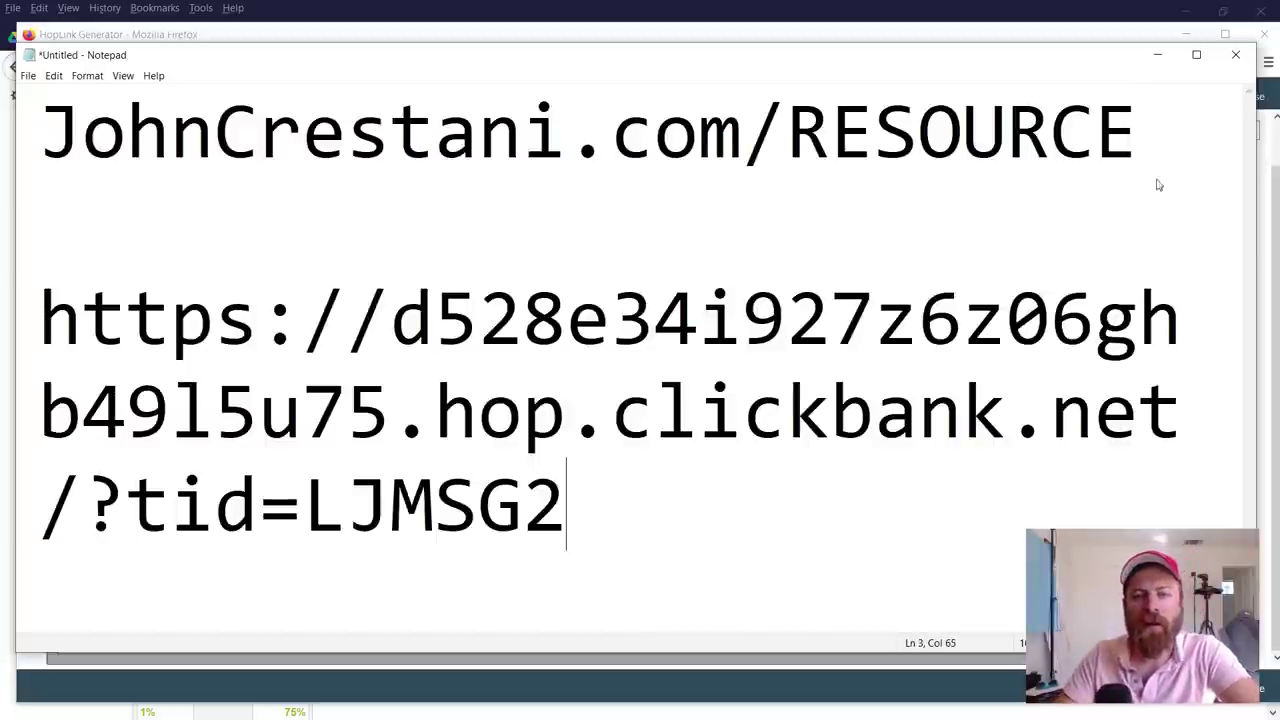
triple_click(434, 343)
left_click(752, 432)
left_click(1158, 62)
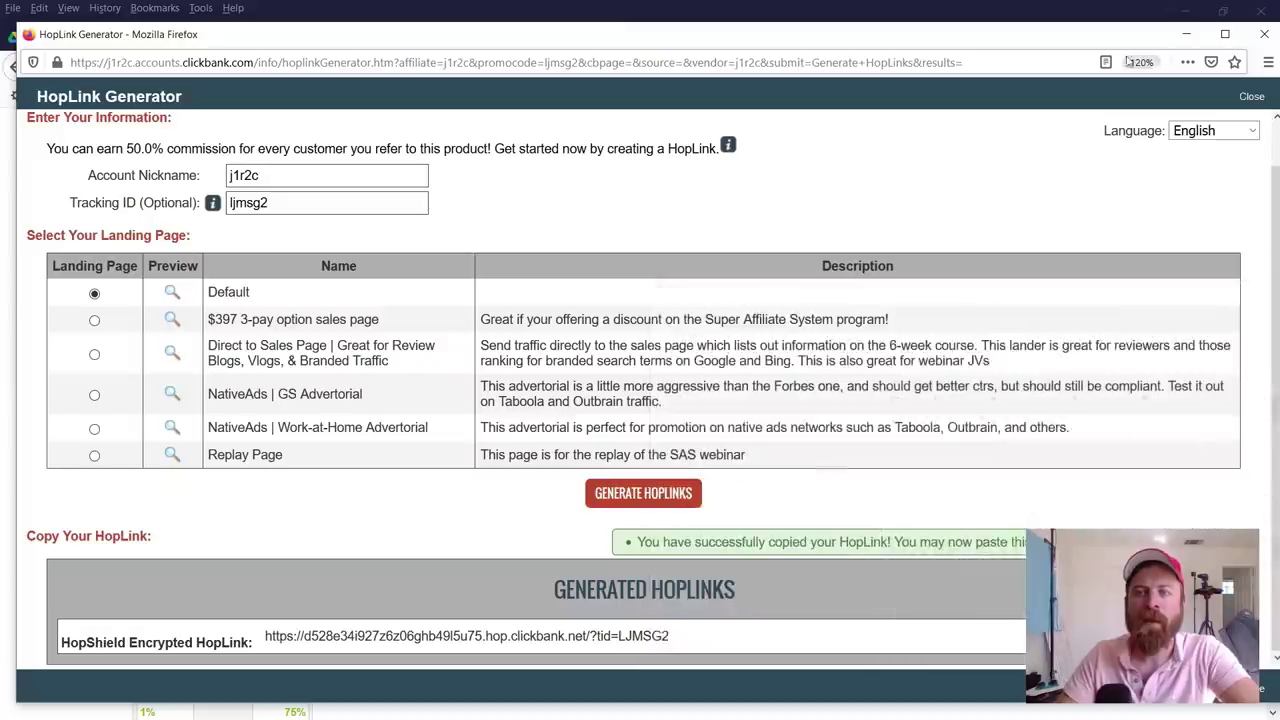
Step: Switch to the online income method document and examine its text from the headline down to the training registration link
left_click(357, 7)
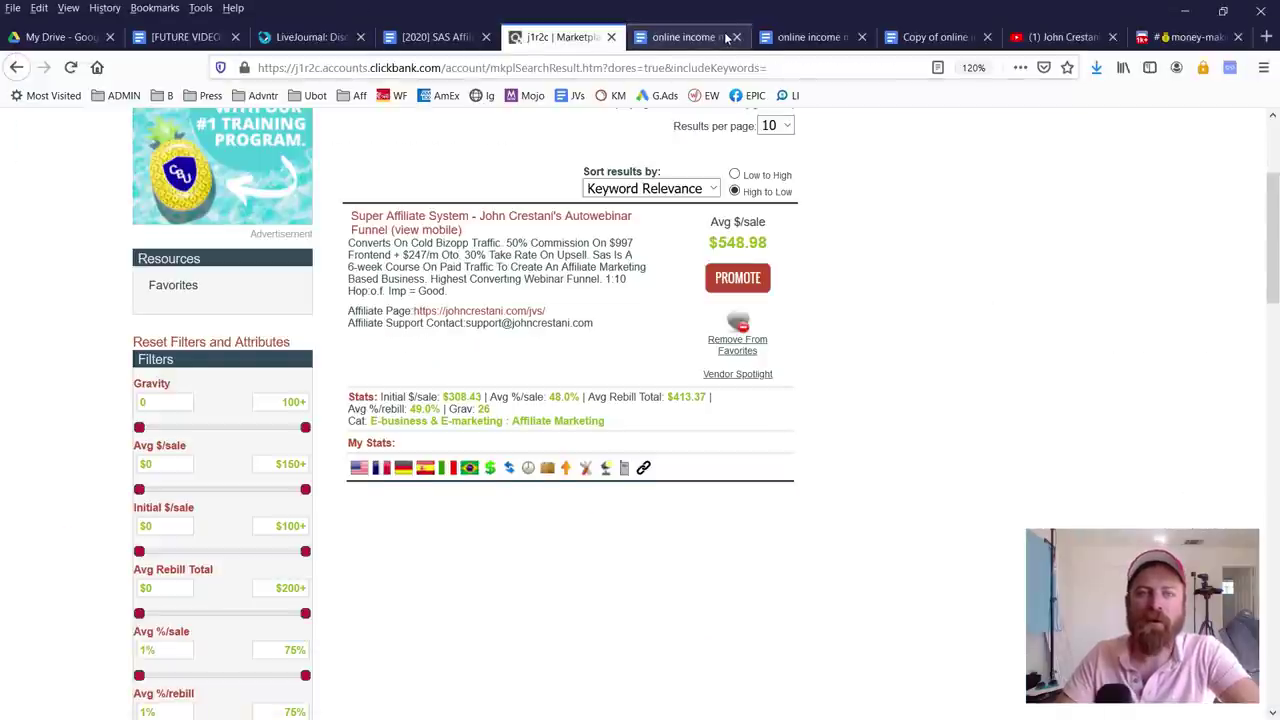
left_click(727, 37)
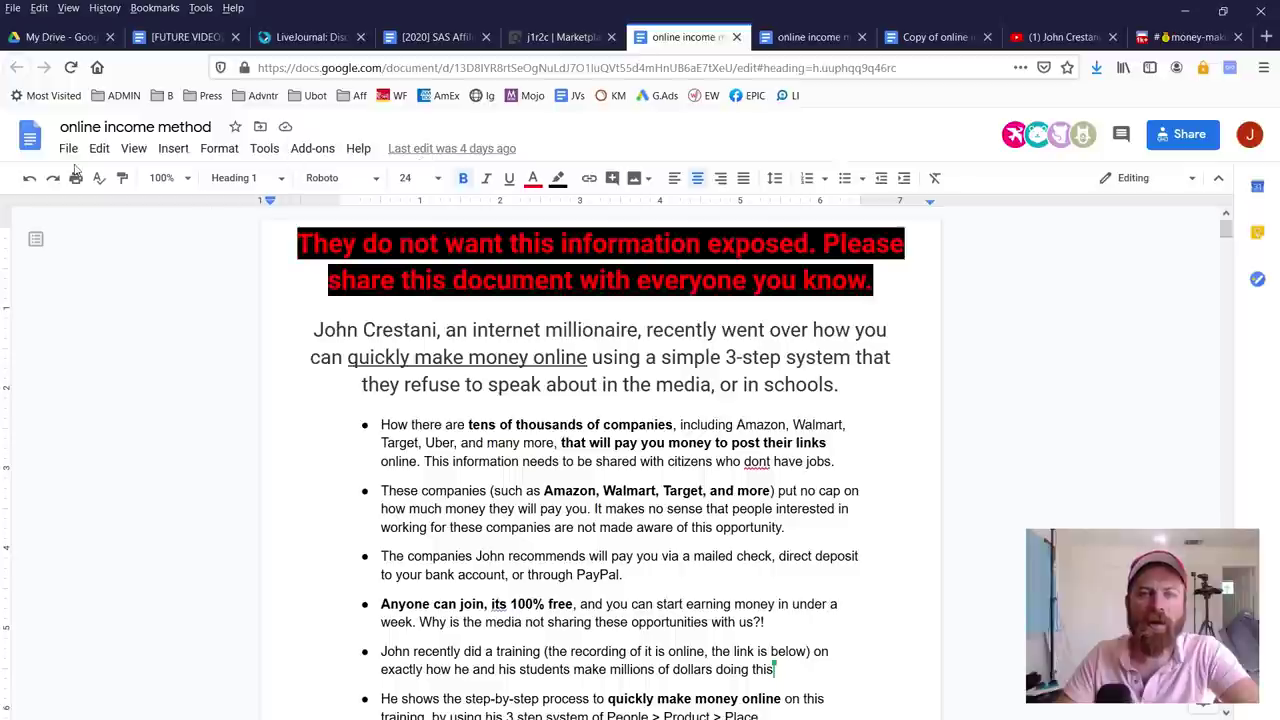
key("ctrl+a")
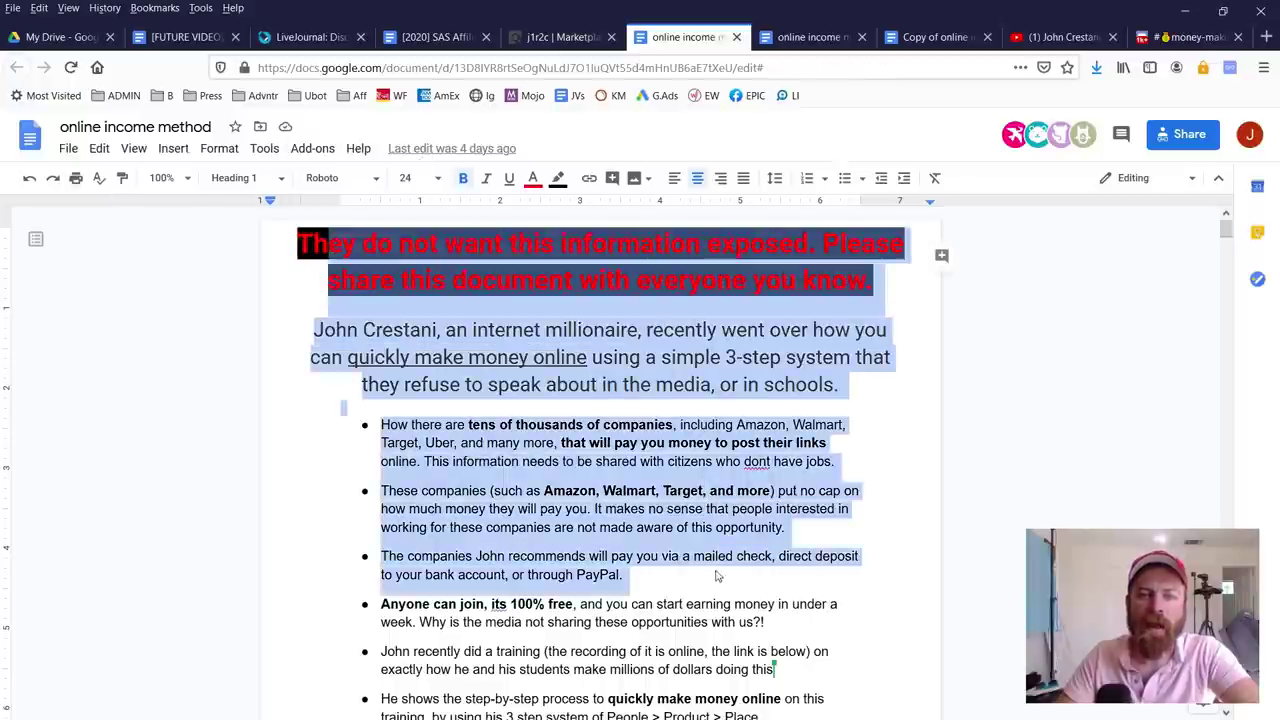
left_click(706, 486)
scroll(706, 486, "down", 1)
scroll(703, 481, "up", 1)
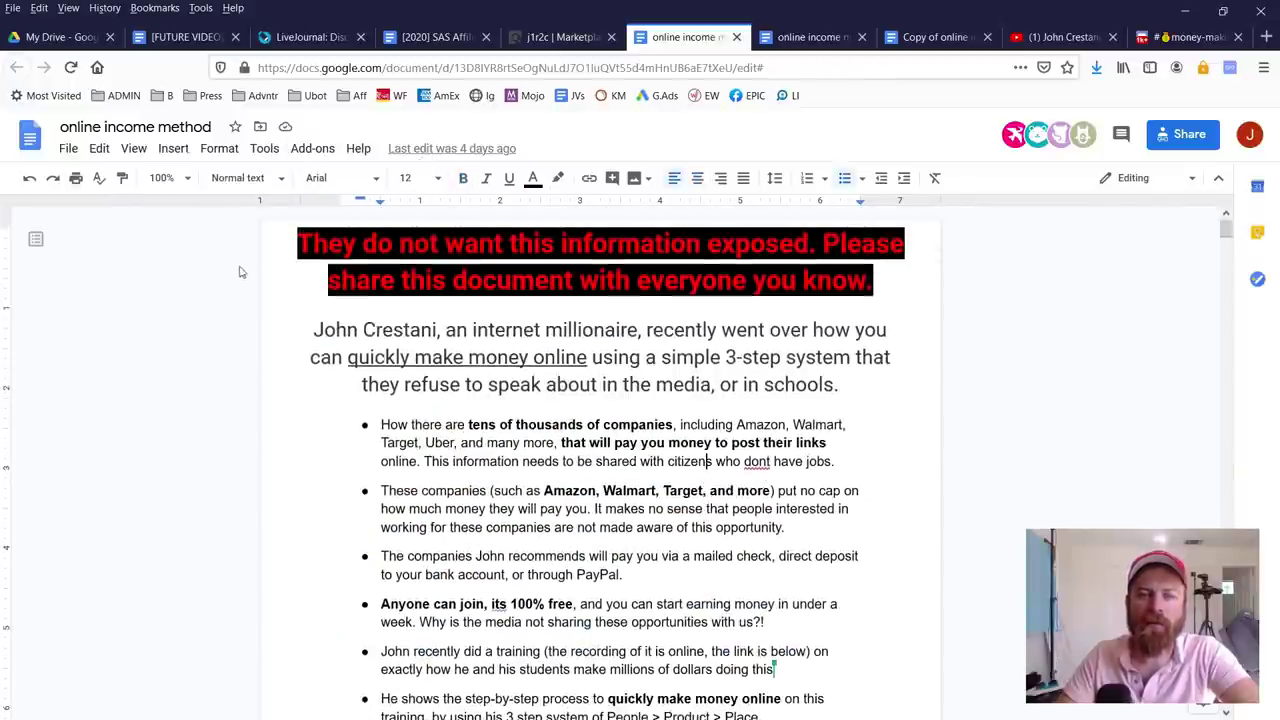
left_click_drag(298, 243, 798, 603)
scroll(790, 565, "down", 2)
scroll(785, 545, "up", 2)
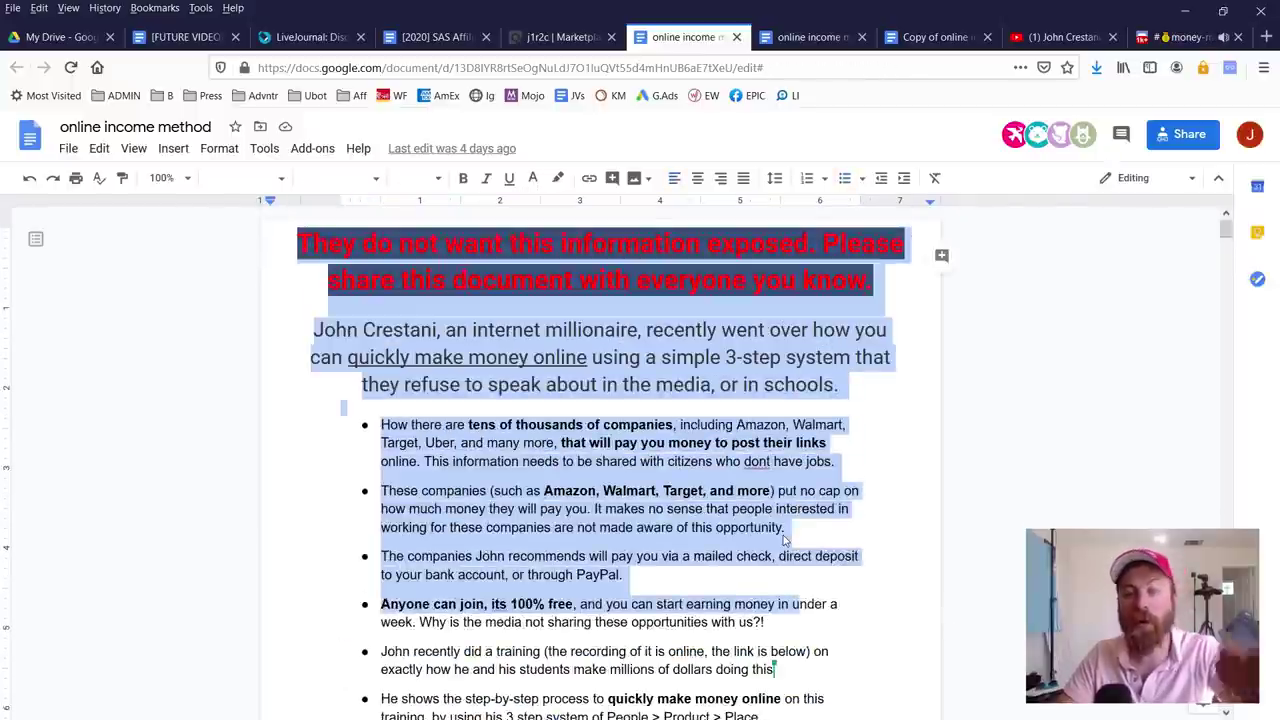
scroll(783, 535, "down", 3)
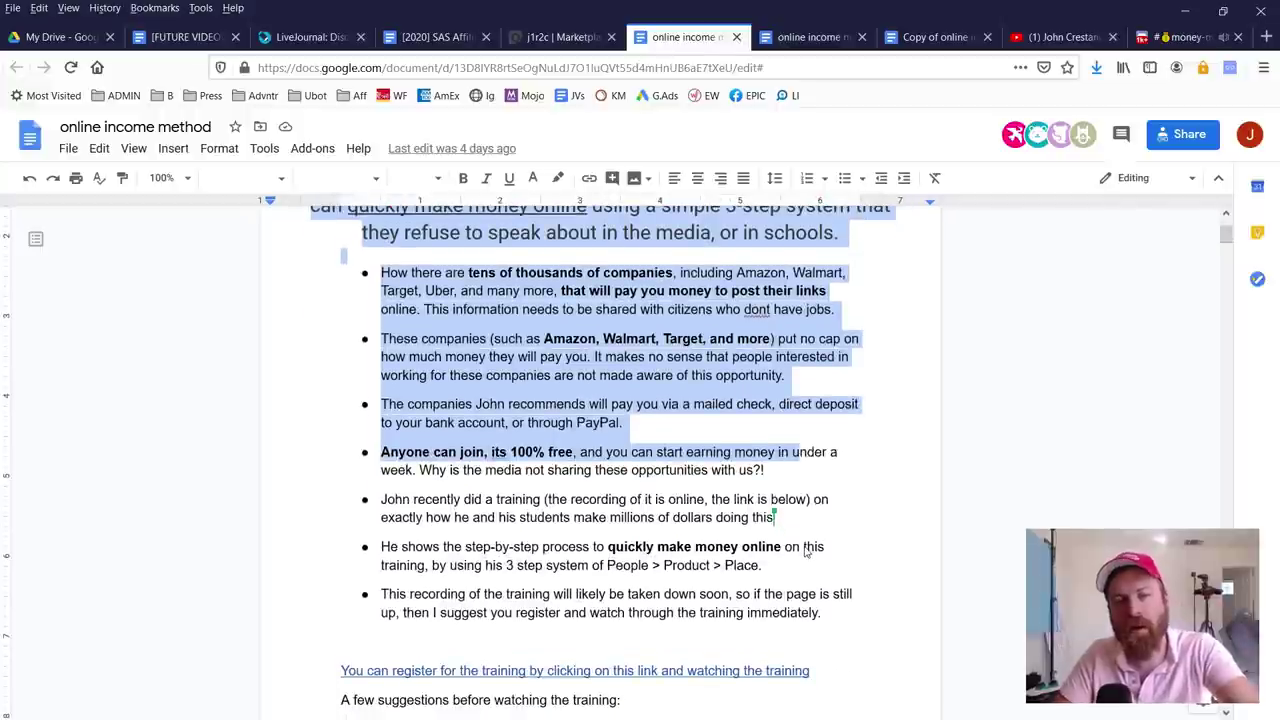
scroll(808, 552, "down", 3)
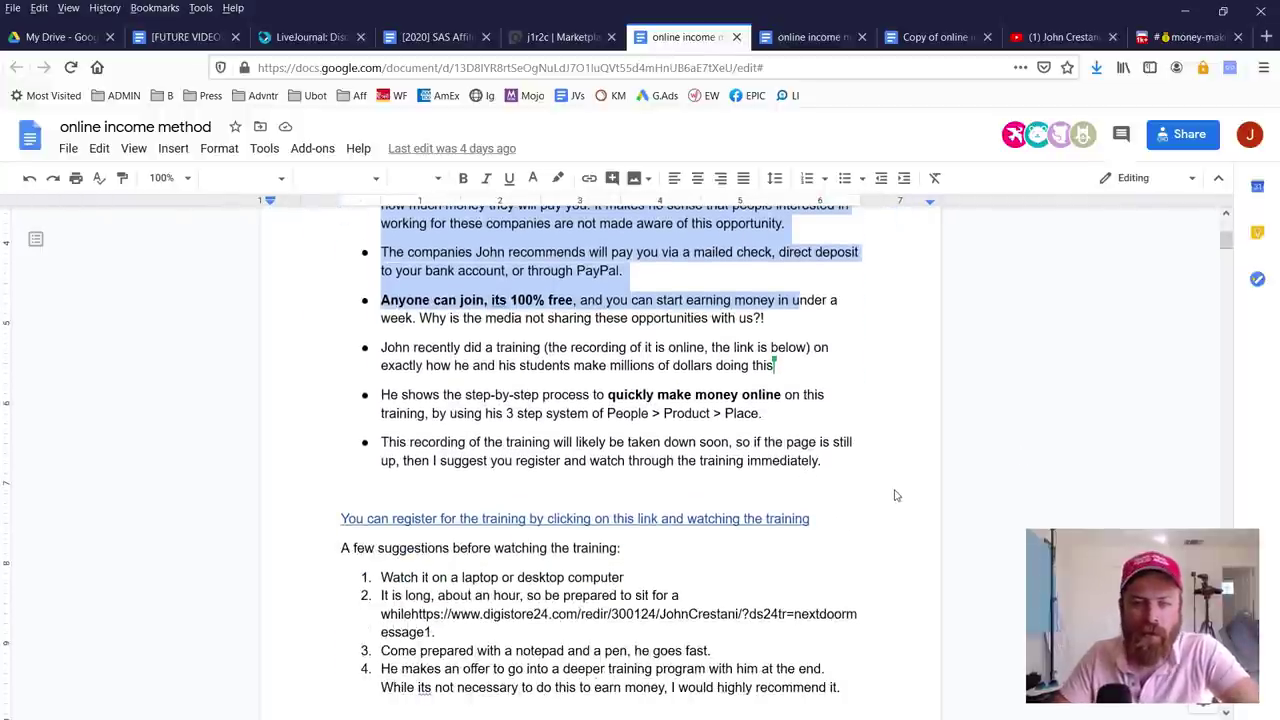
Step: Replace the address behind the "You can register for the training by clicking on this link and watching the training" link with the copied HopLink
mouse_move(824, 511)
left_mouse_down()
mouse_move(462, 478)
mouse_move(326, 532)
mouse_move(752, 604)
mouse_move(848, 492)
mouse_move(362, 473)
left_mouse_up()
mouse_move(1058, 348)
left_mouse_down()
mouse_move(956, 437)
mouse_move(896, 428)
mouse_move(925, 488)
mouse_move(897, 425)
left_mouse_up()
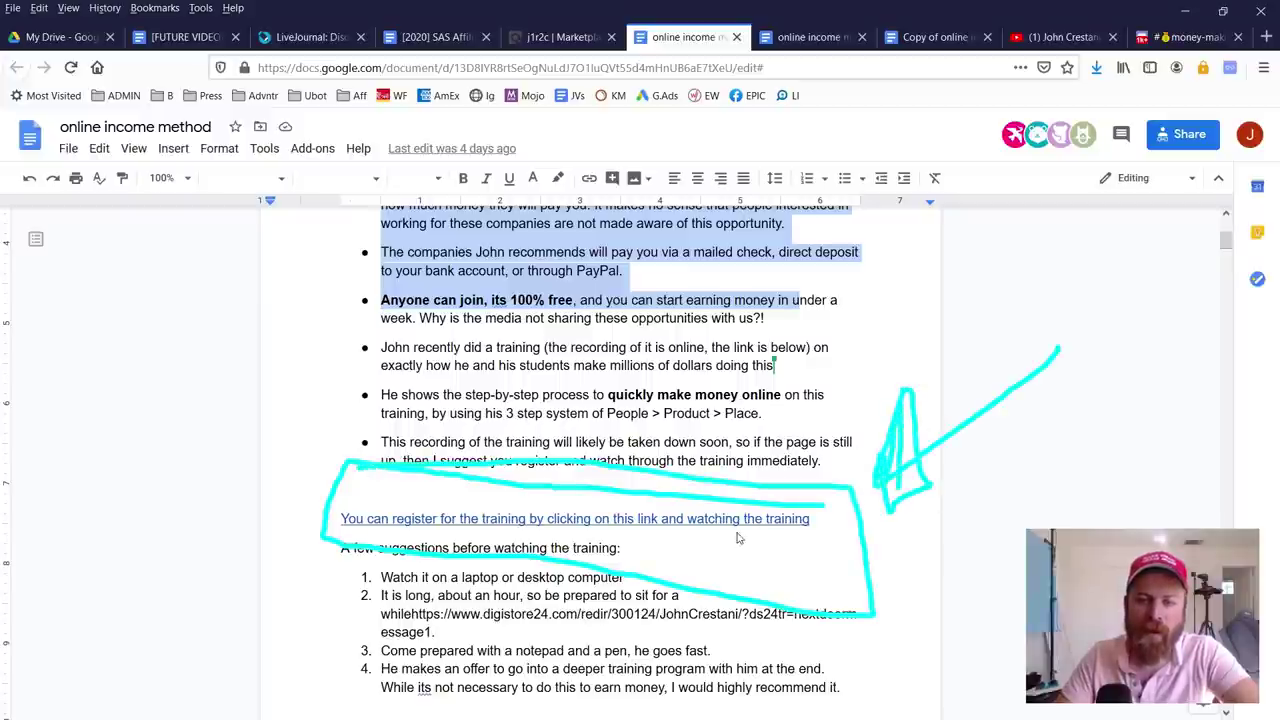
left_click(466, 520)
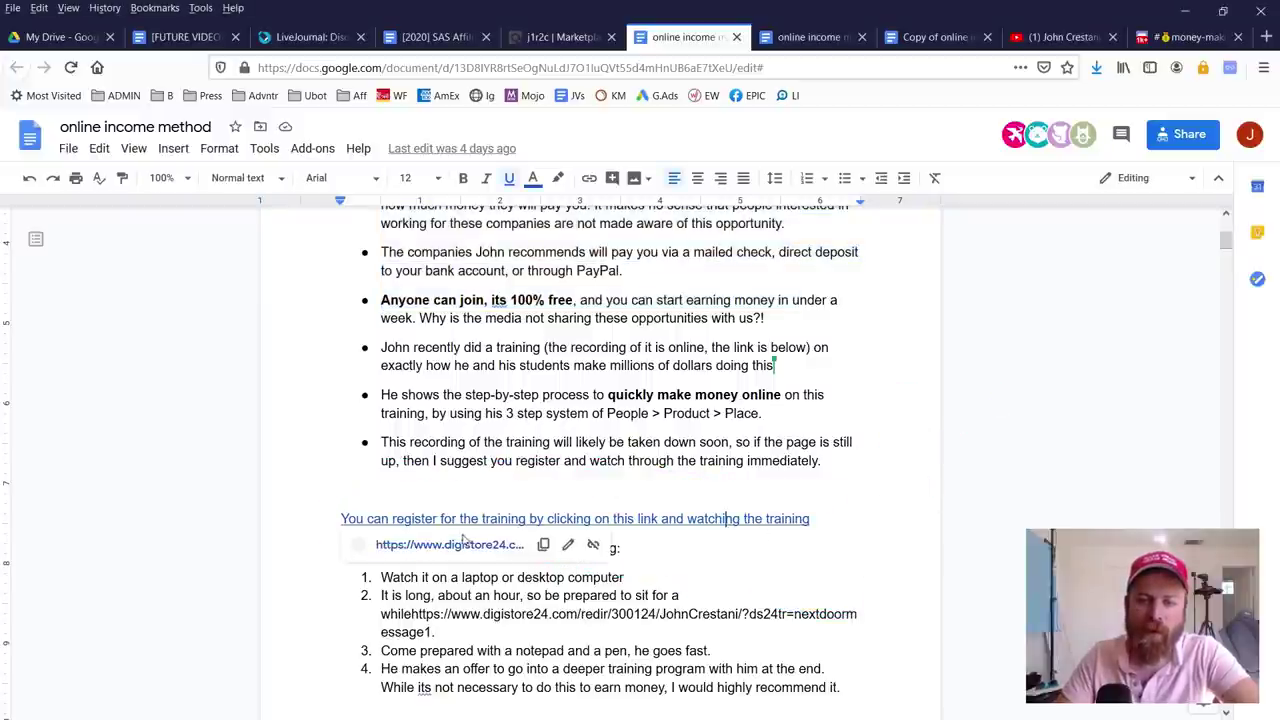
mouse_move(580, 535)
left_mouse_down()
mouse_move(550, 572)
mouse_move(575, 512)
mouse_move(576, 570)
mouse_move(598, 527)
left_mouse_up()
mouse_move(1115, 318)
left_mouse_down()
mouse_move(1048, 334)
mouse_move(632, 524)
left_mouse_up()
left_click(567, 544)
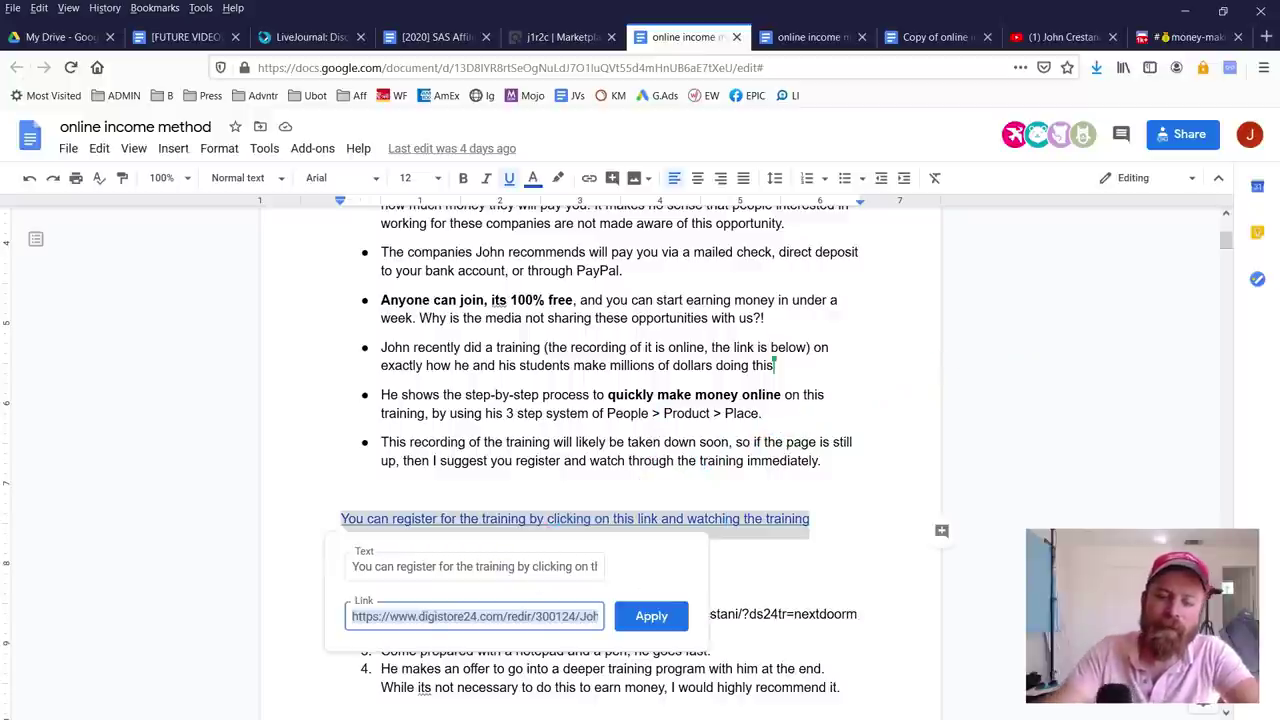
key("BackSpace")
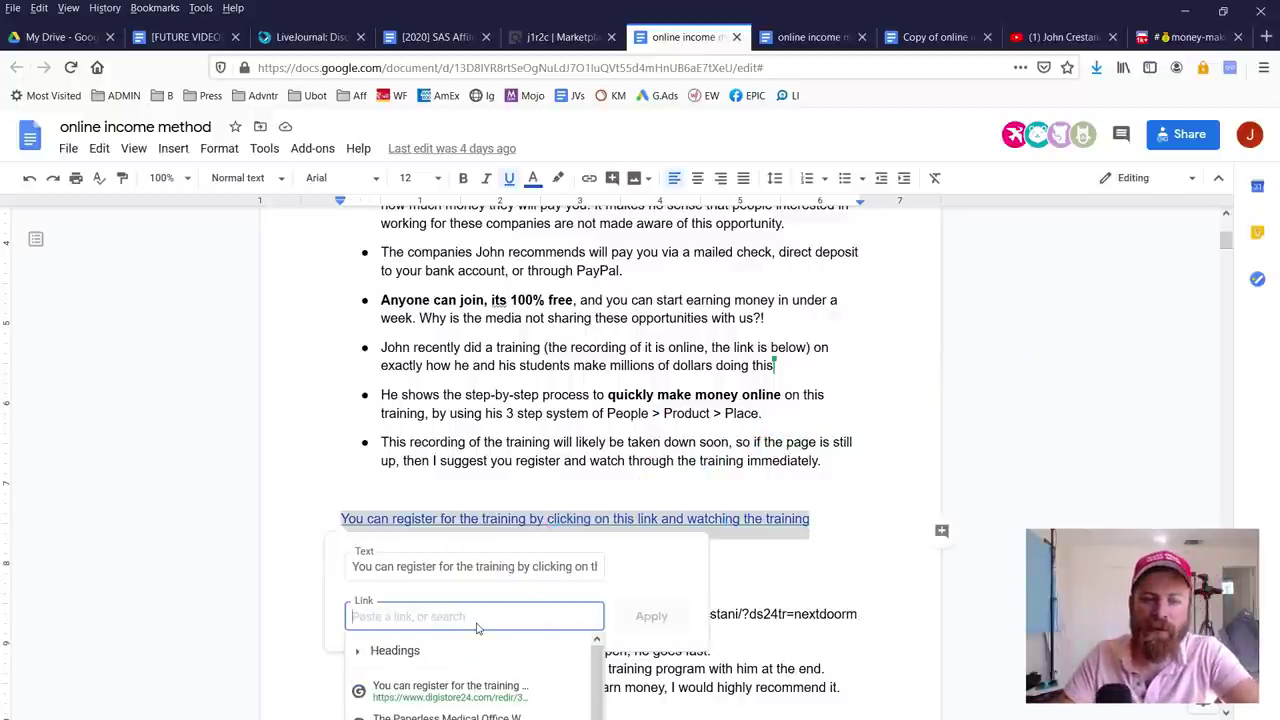
right_click(477, 625)
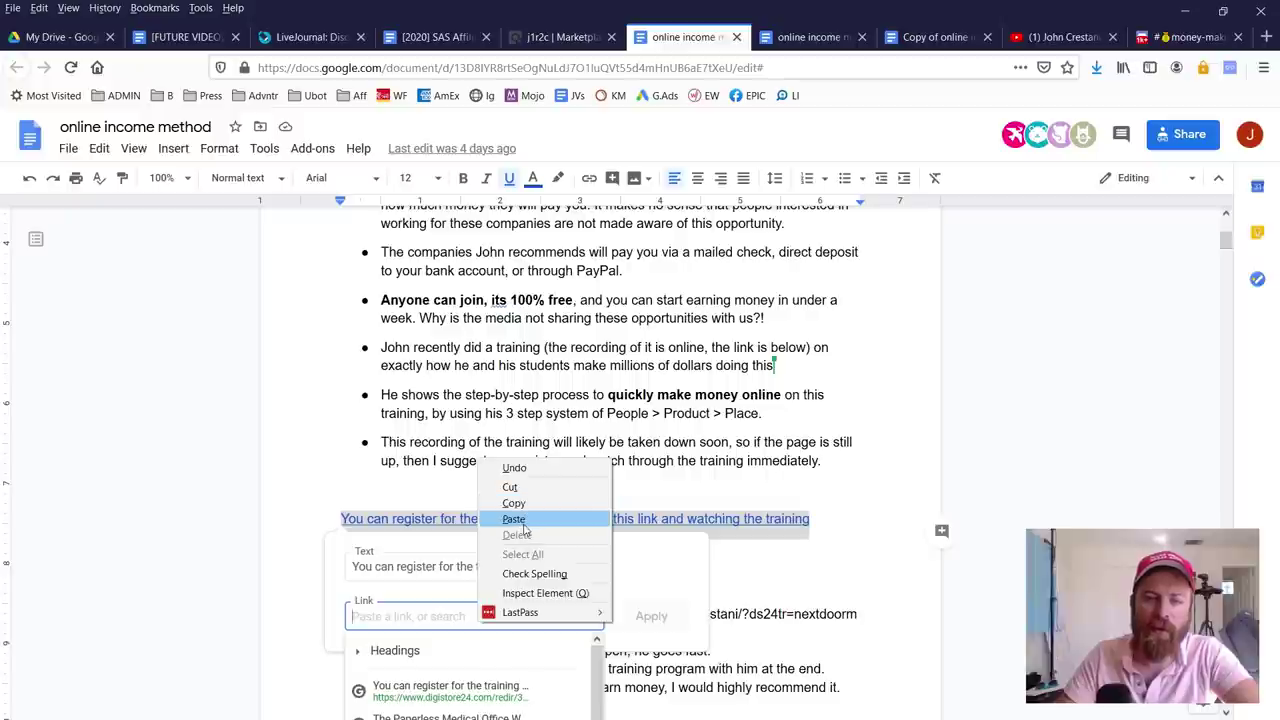
left_click(514, 519)
left_click_drag(600, 622, 289, 636)
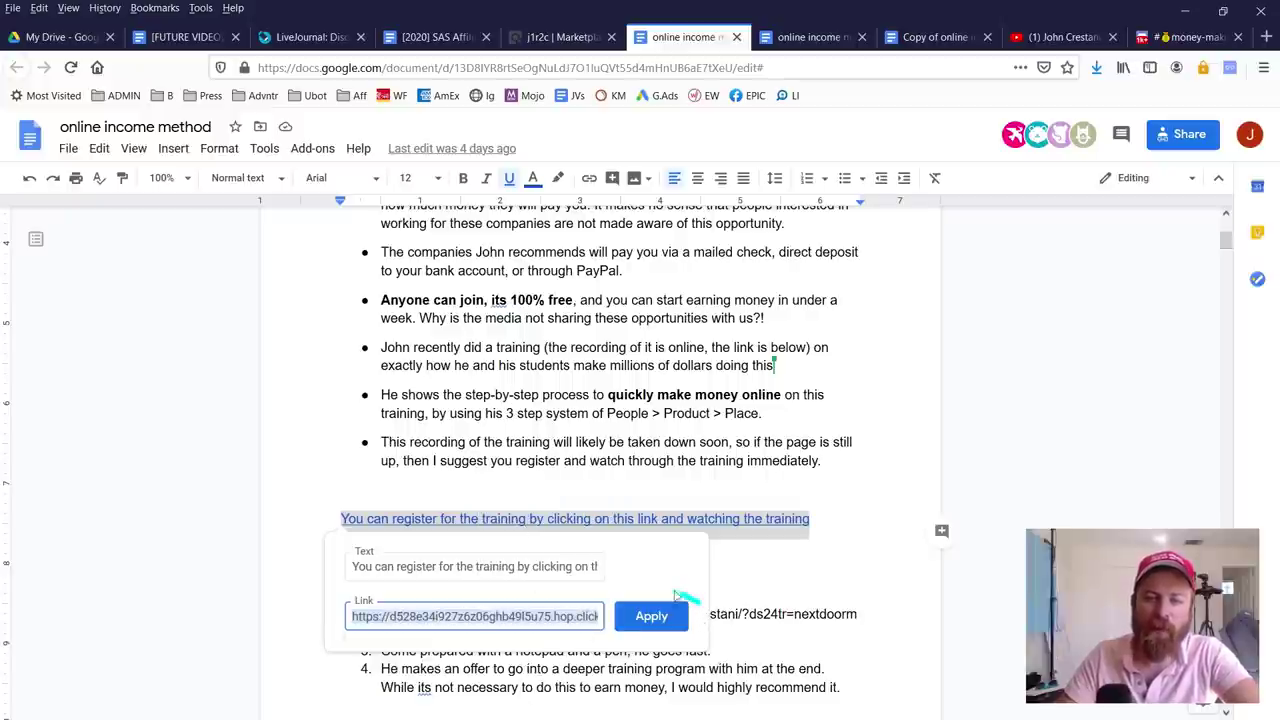
left_click(651, 616)
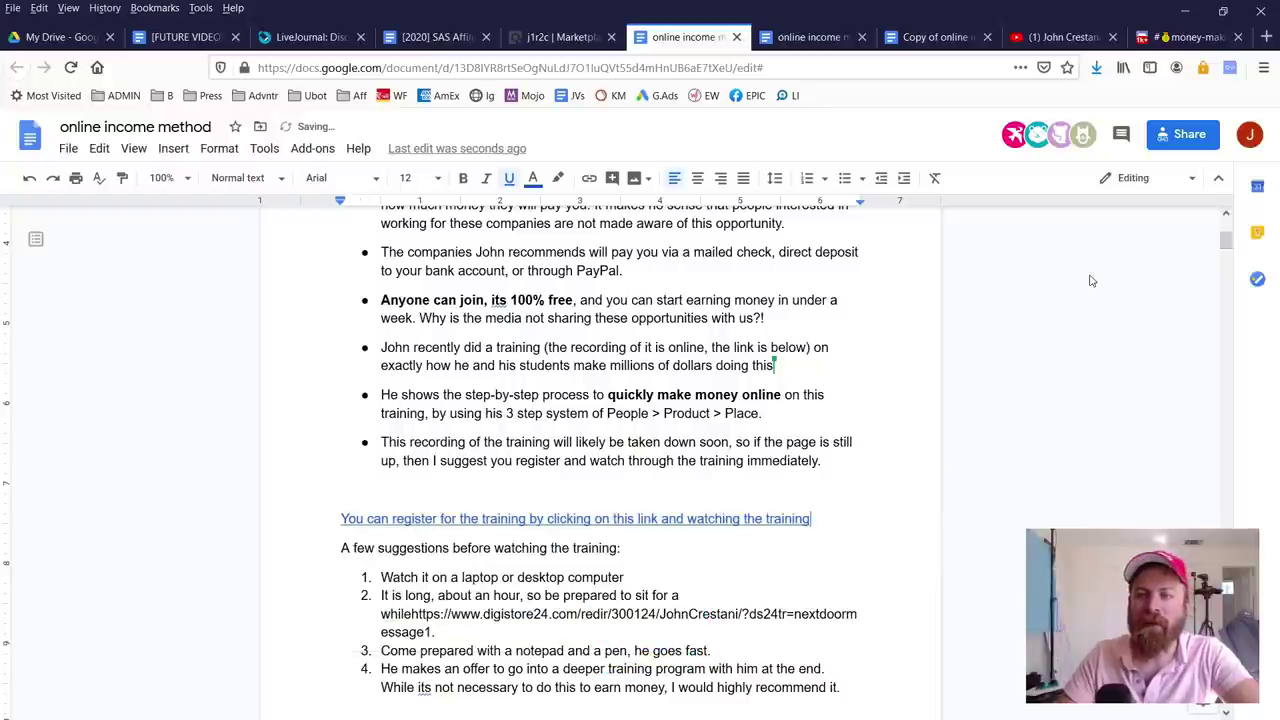
Step: Open the online income method document's sharing settings and set its link access to Restricted
mouse_move(263, 610)
left_mouse_down()
mouse_move(541, 584)
mouse_move(953, 366)
mouse_move(1150, 163)
mouse_move(1152, 214)
mouse_move(1170, 178)
mouse_move(1178, 212)
mouse_move(1107, 162)
left_mouse_up()
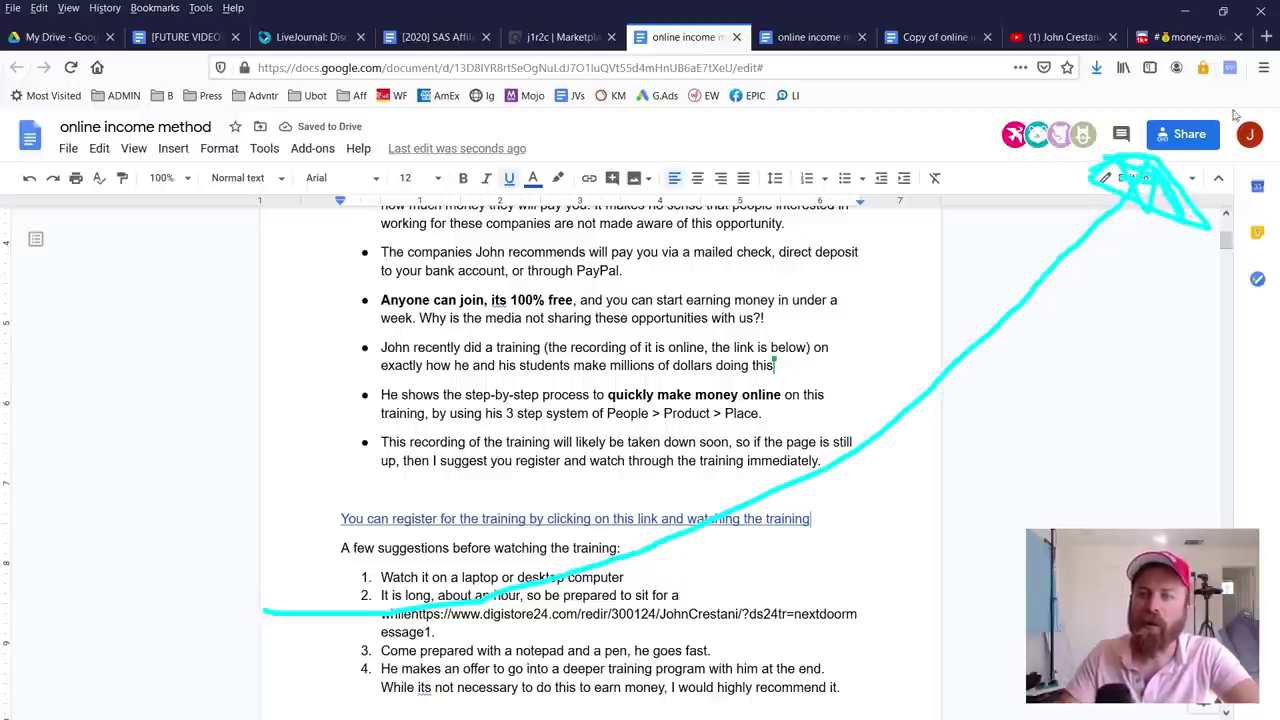
mouse_move(1236, 115)
left_mouse_down()
mouse_move(1152, 108)
mouse_move(1218, 168)
mouse_move(1132, 120)
mouse_move(1263, 147)
mouse_move(1175, 168)
mouse_move(1258, 133)
left_mouse_up()
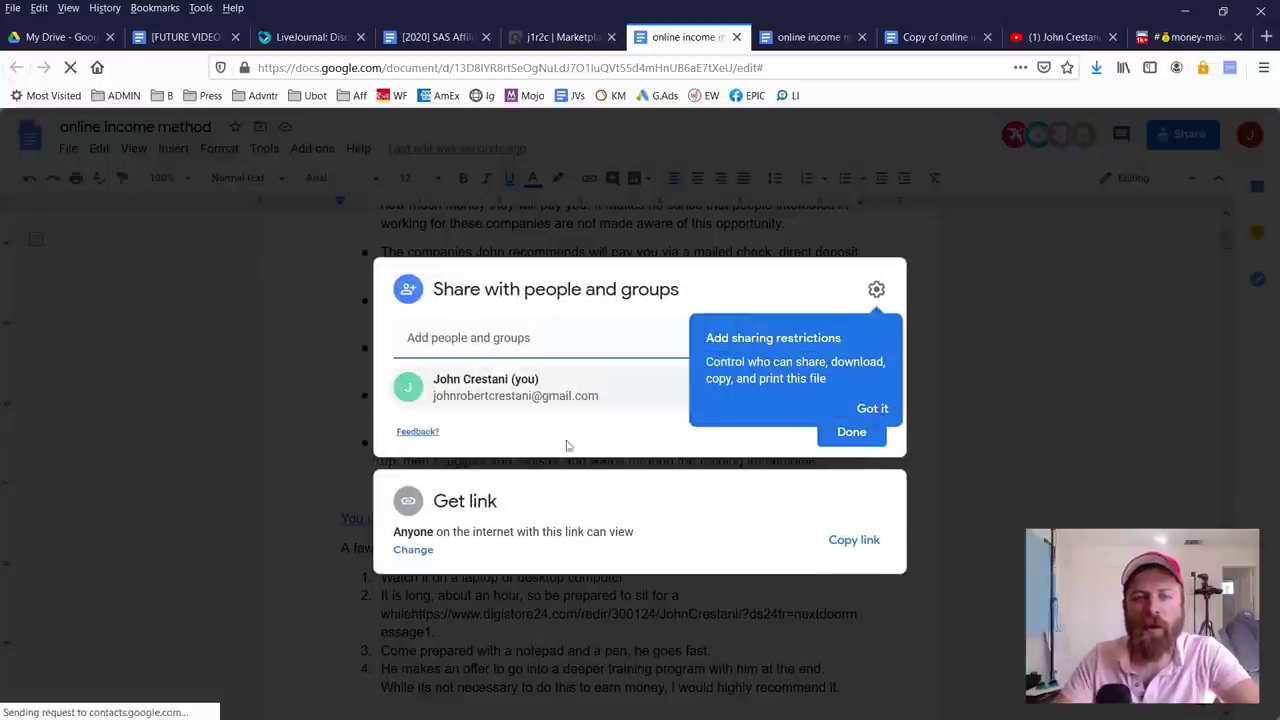
left_click(530, 545)
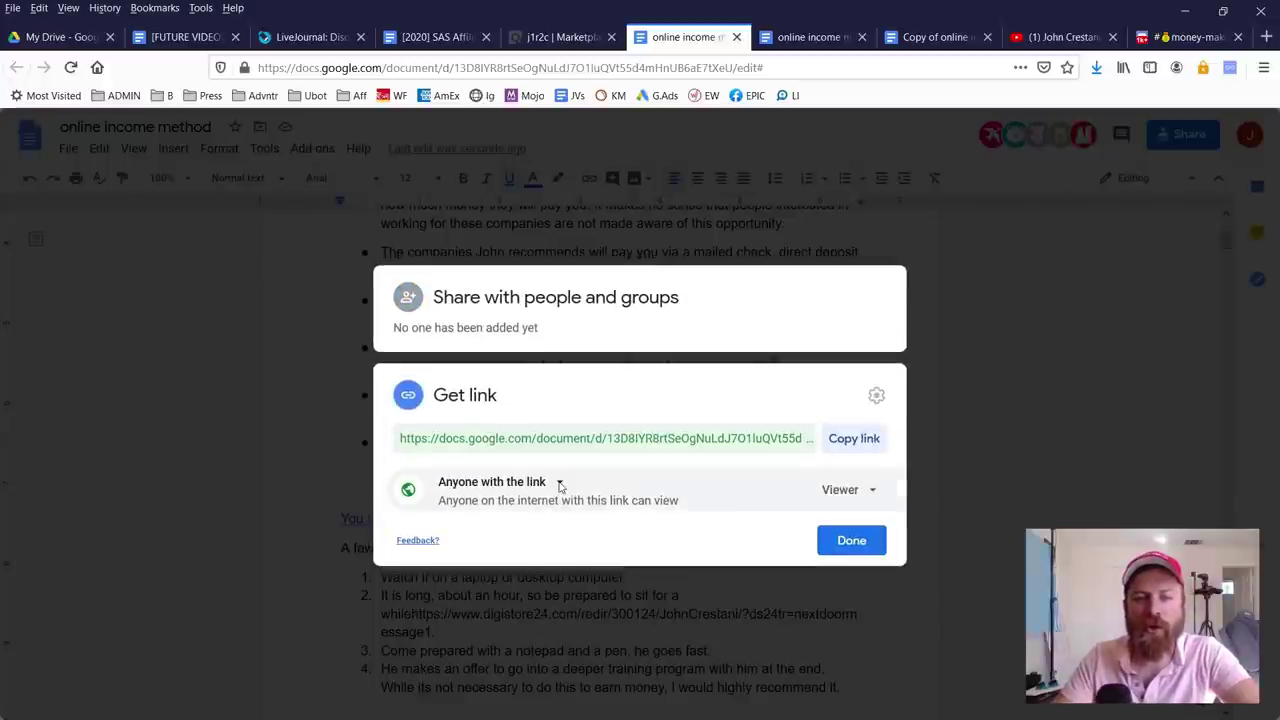
left_click(560, 484)
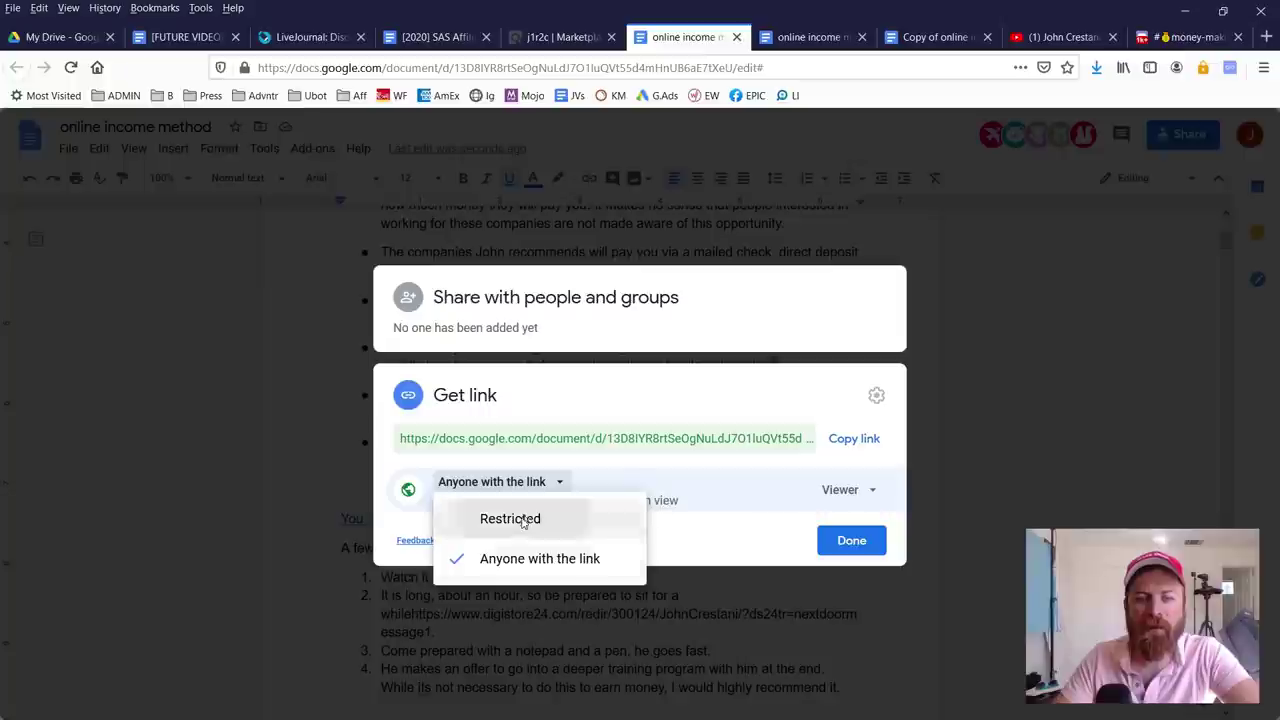
left_click(524, 530)
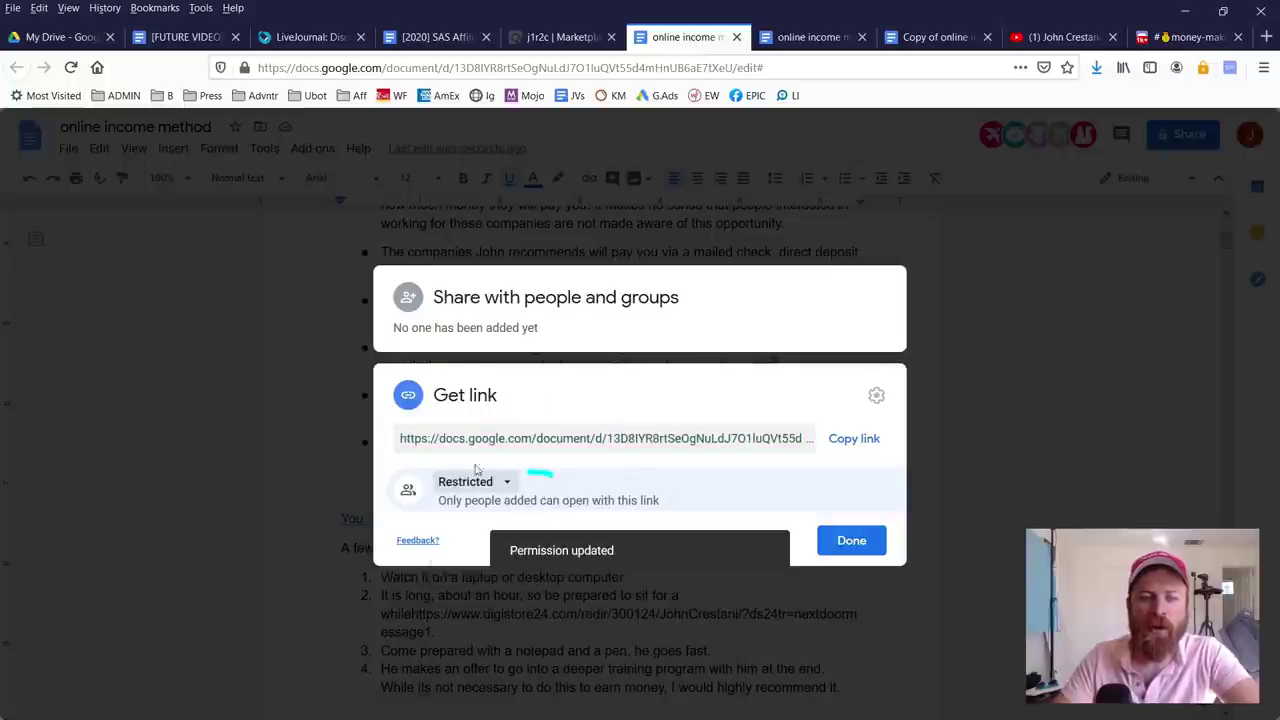
Step: Change the online income method document's link access from Restricted to Anyone with the link
mouse_move(406, 517)
left_mouse_down()
mouse_move(449, 432)
mouse_move(520, 530)
mouse_move(490, 532)
mouse_move(491, 425)
left_mouse_up()
left_click(470, 482)
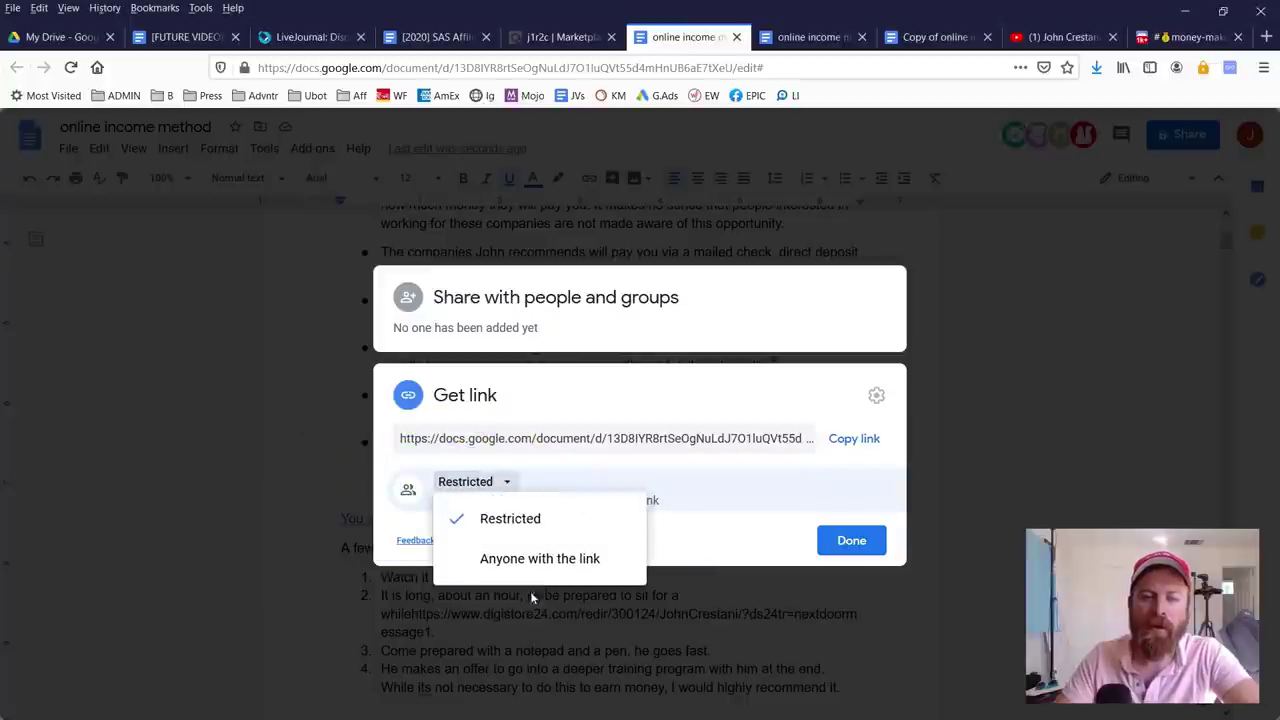
mouse_move(567, 545)
left_mouse_down()
mouse_move(436, 552)
mouse_move(540, 600)
mouse_move(470, 545)
left_mouse_up()
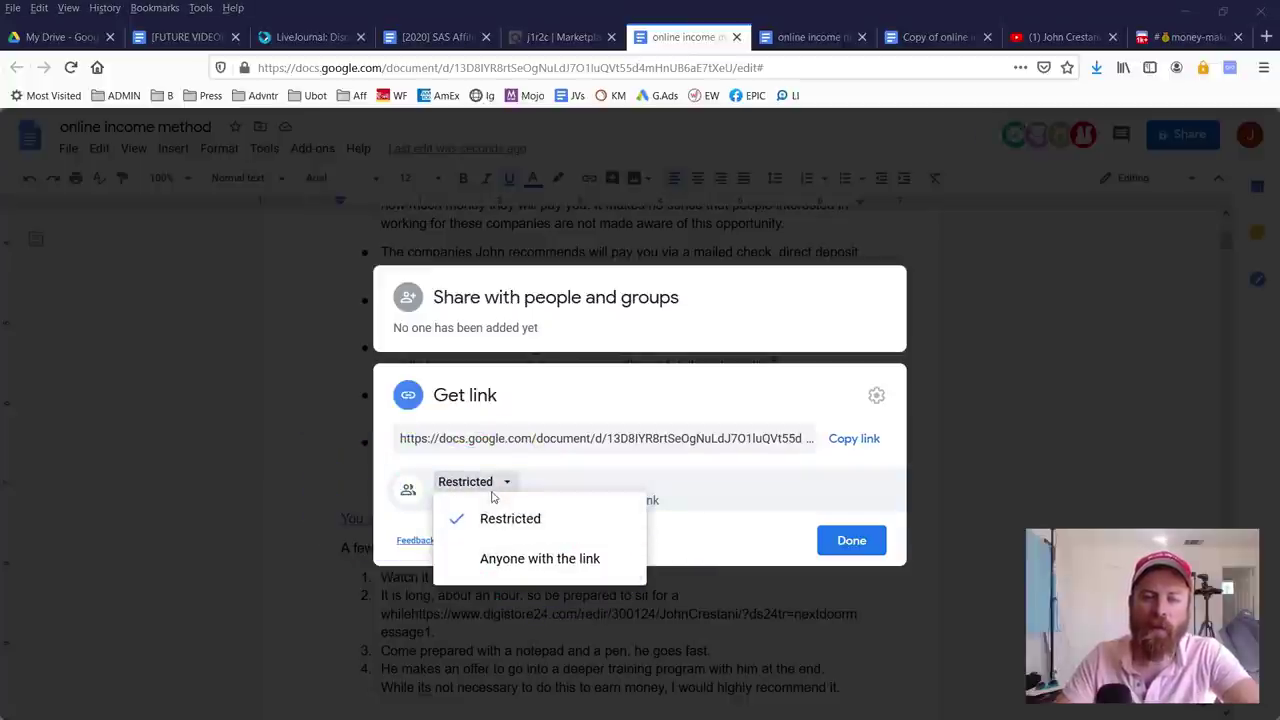
left_click(517, 556)
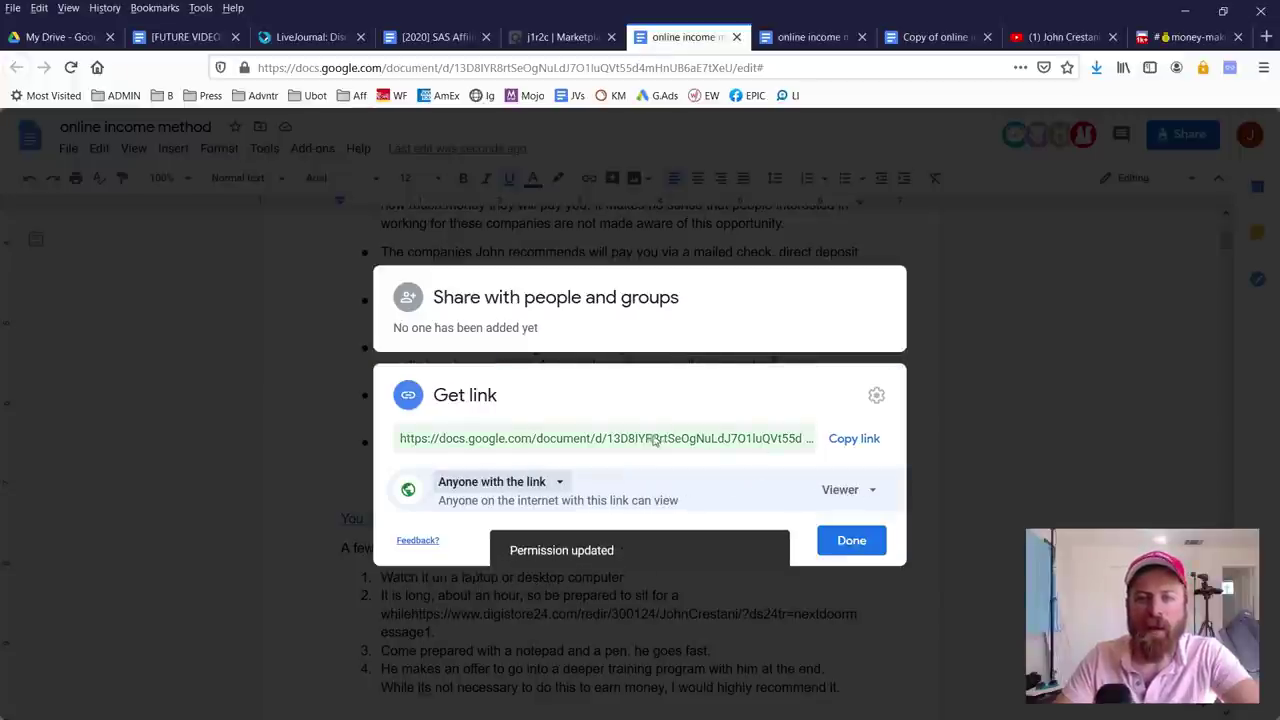
Step: Copy the online income method document's sharing link
left_click(863, 439)
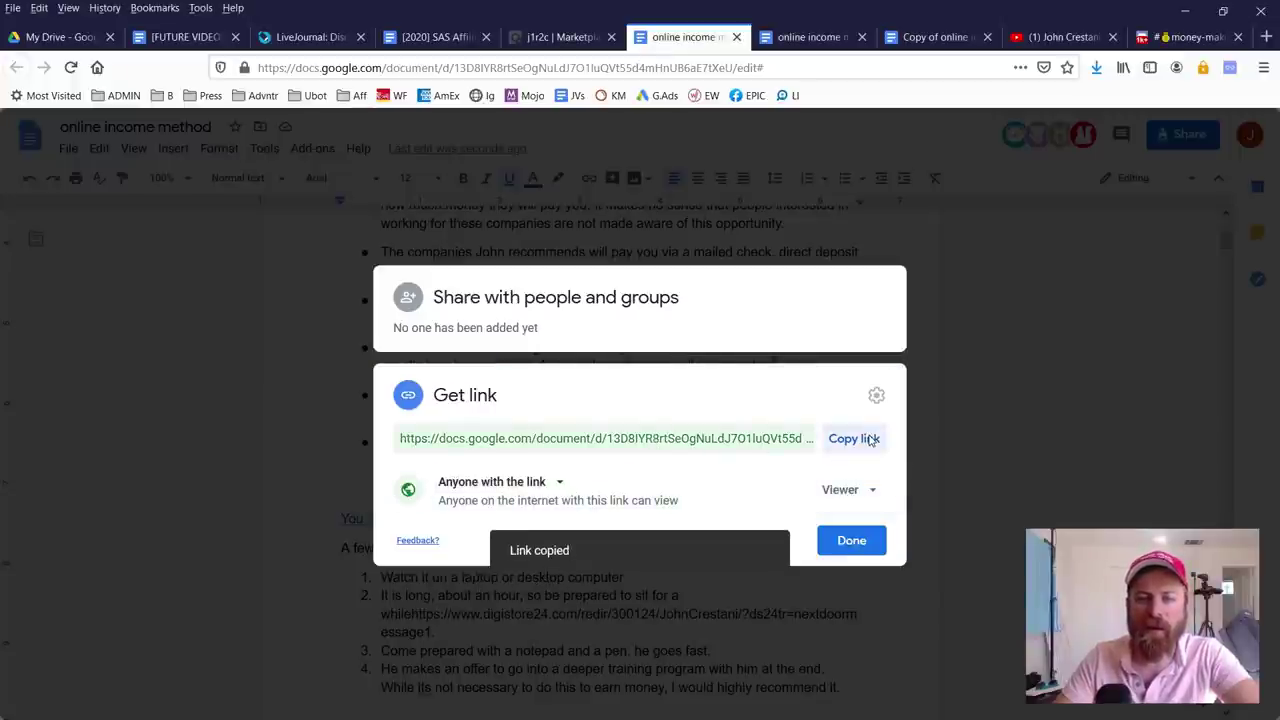
mouse_move(872, 412)
left_mouse_down()
mouse_move(802, 435)
mouse_move(863, 415)
left_mouse_up()
left_click_drag(590, 466, 806, 490)
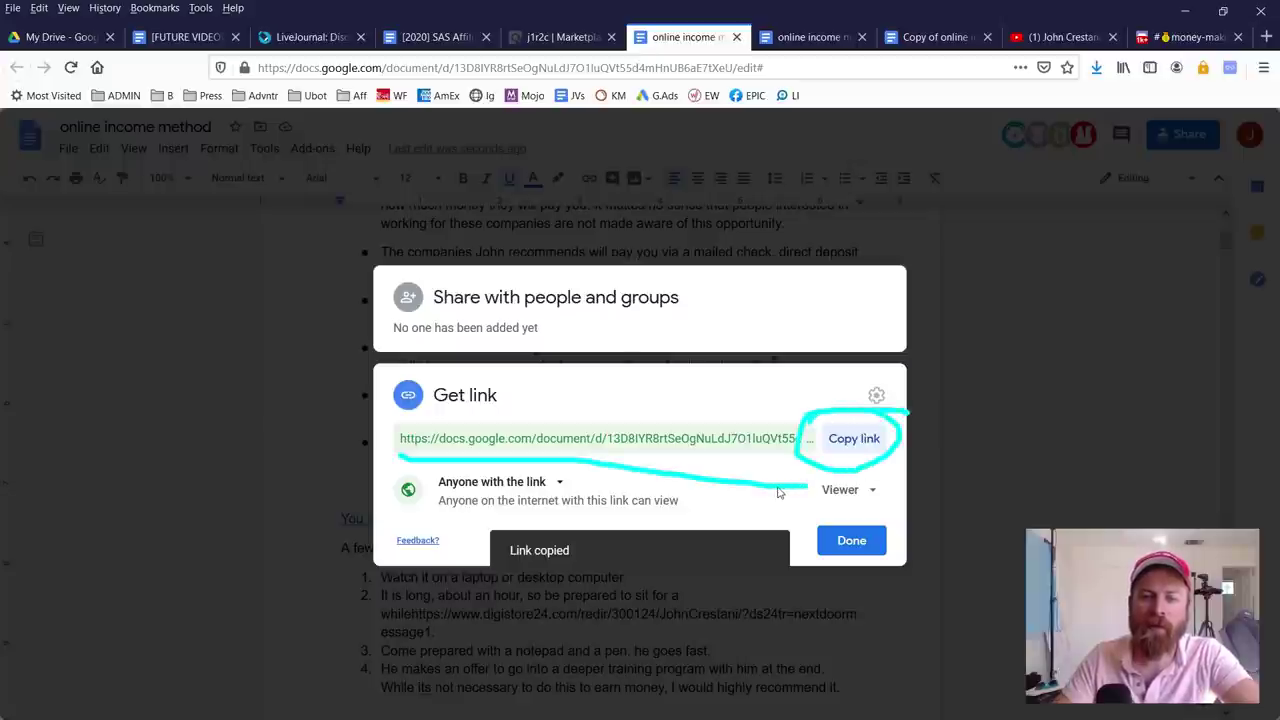
left_click(668, 438)
right_click(668, 440)
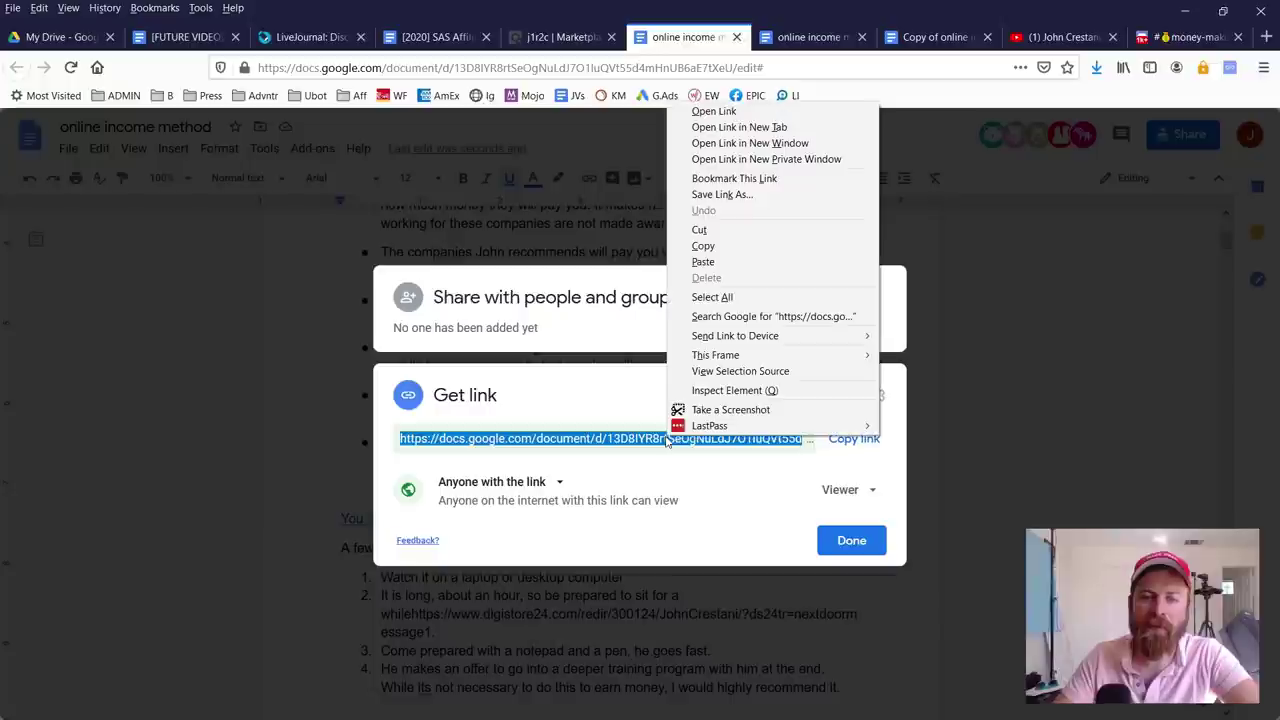
left_click(702, 246)
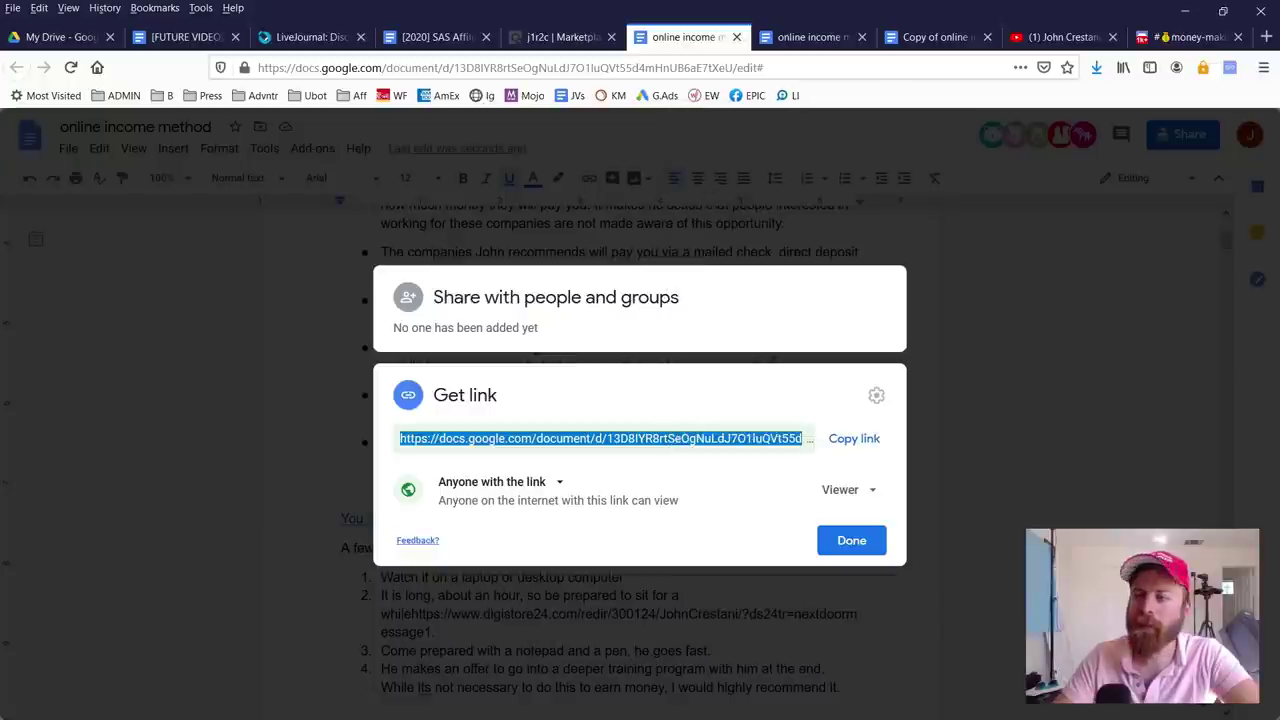
Step: Switch to Notepad, paste the document's sharing link two lines below the HopLink, and fit all three links in the window
key("alt+Tab")
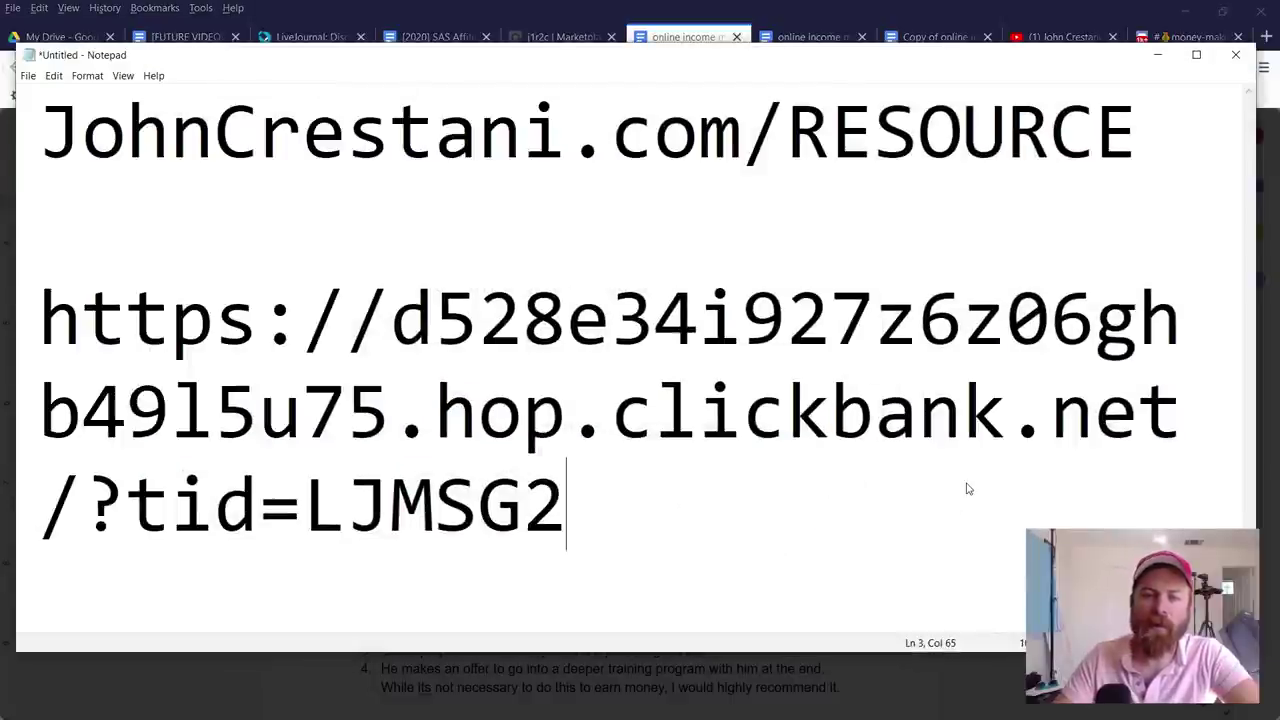
key("Return")
key("Return")
key("ctrl+v")
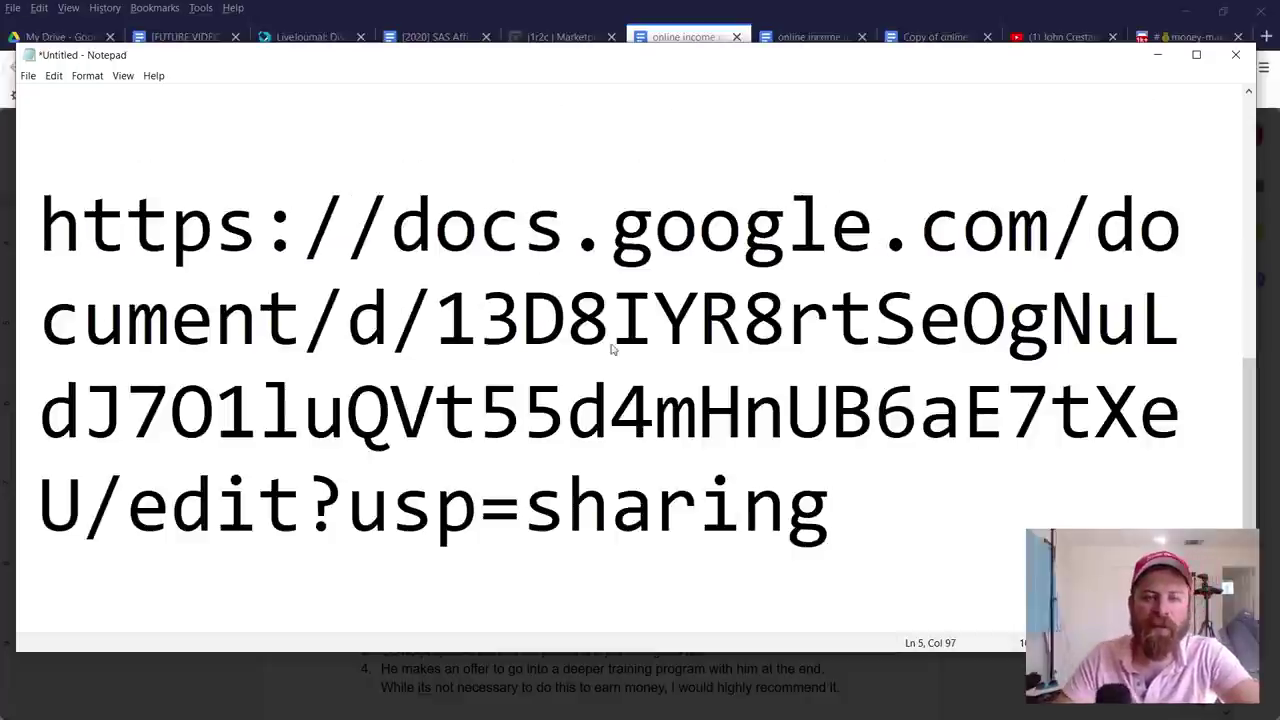
left_click(87, 75)
left_click(108, 94)
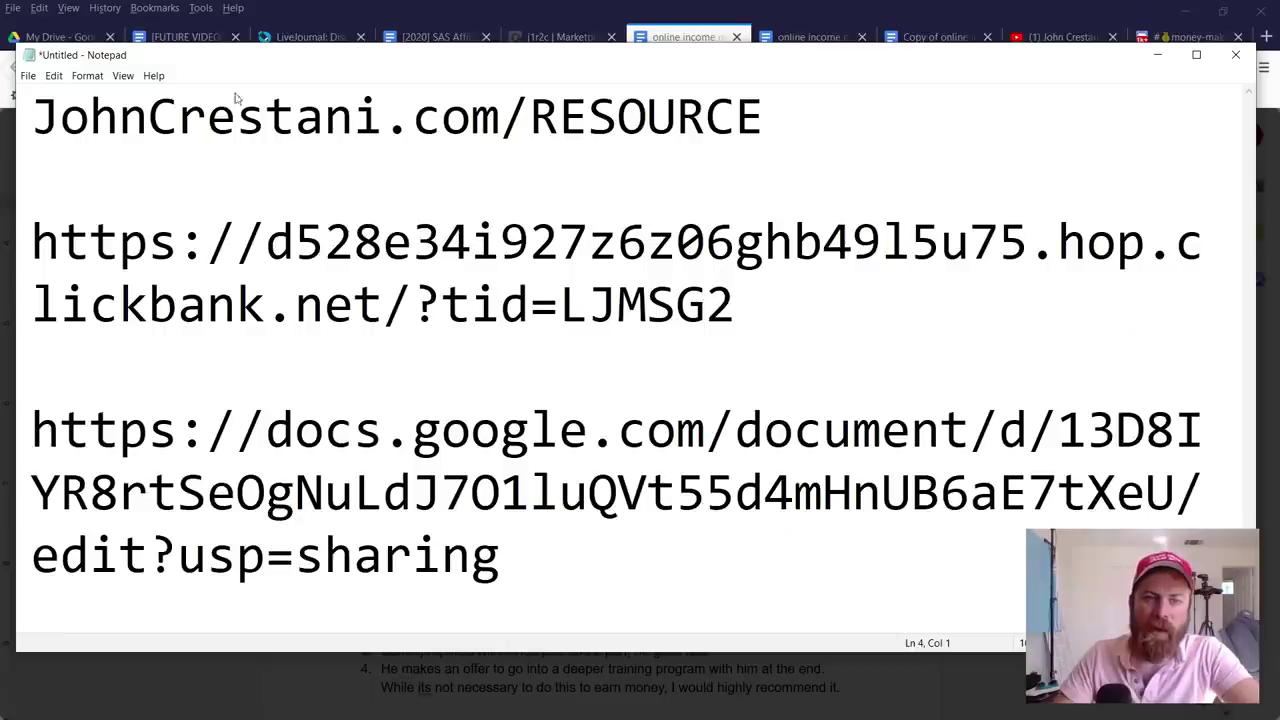
mouse_move(145, 155)
left_mouse_down()
mouse_move(786, 180)
mouse_move(366, 80)
mouse_move(15, 78)
left_mouse_up()
mouse_move(87, 152)
left_mouse_down()
mouse_move(720, 200)
mouse_move(45, 160)
mouse_move(229, 189)
left_mouse_up()
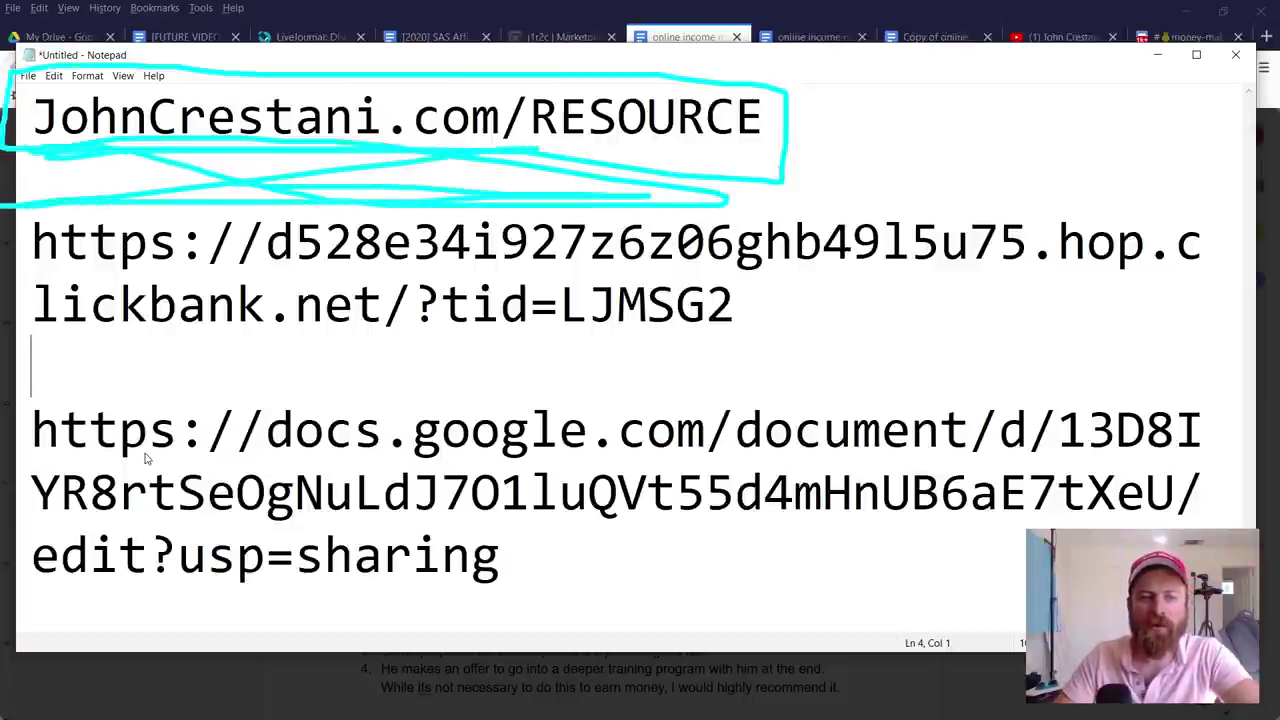
left_click_drag(33, 405, 5, 560)
key("Escape")
Step: Switch to the [2020] SAS Affiliate Resources document and review instructions 12 to 15, from sharing the document to registering for Livejournal
left_click(437, 37)
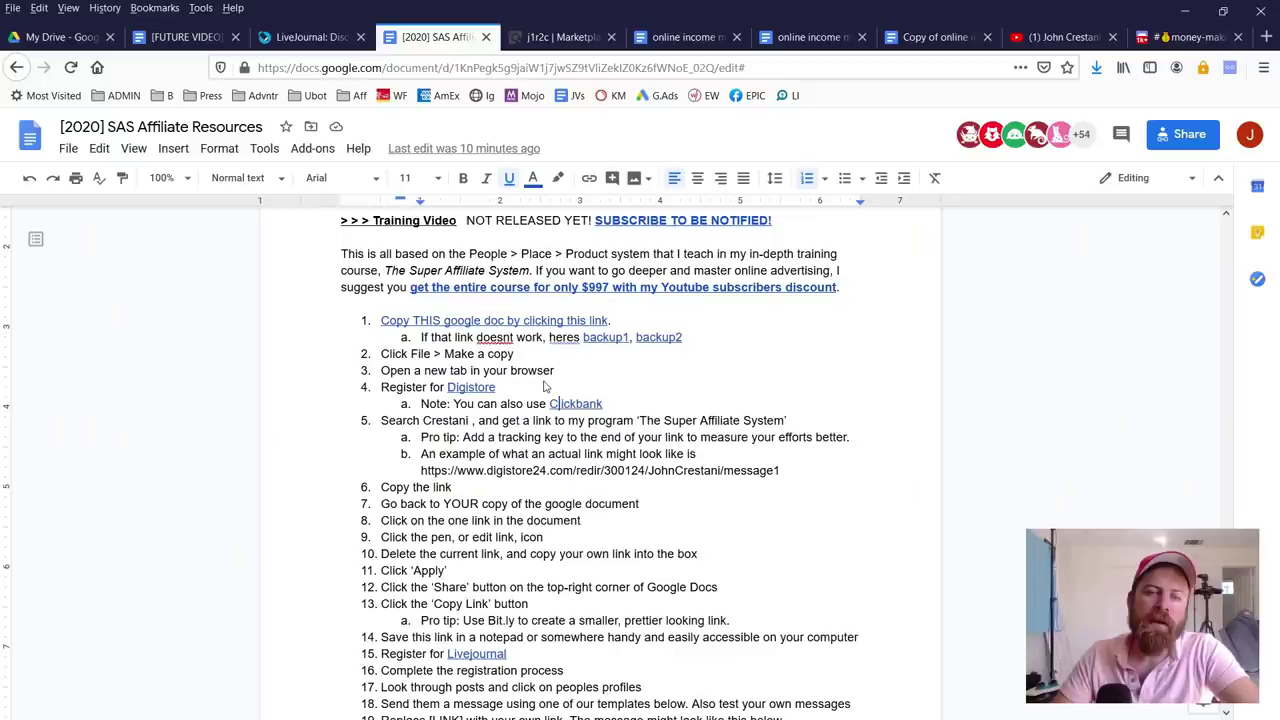
scroll(538, 510, "down", 4)
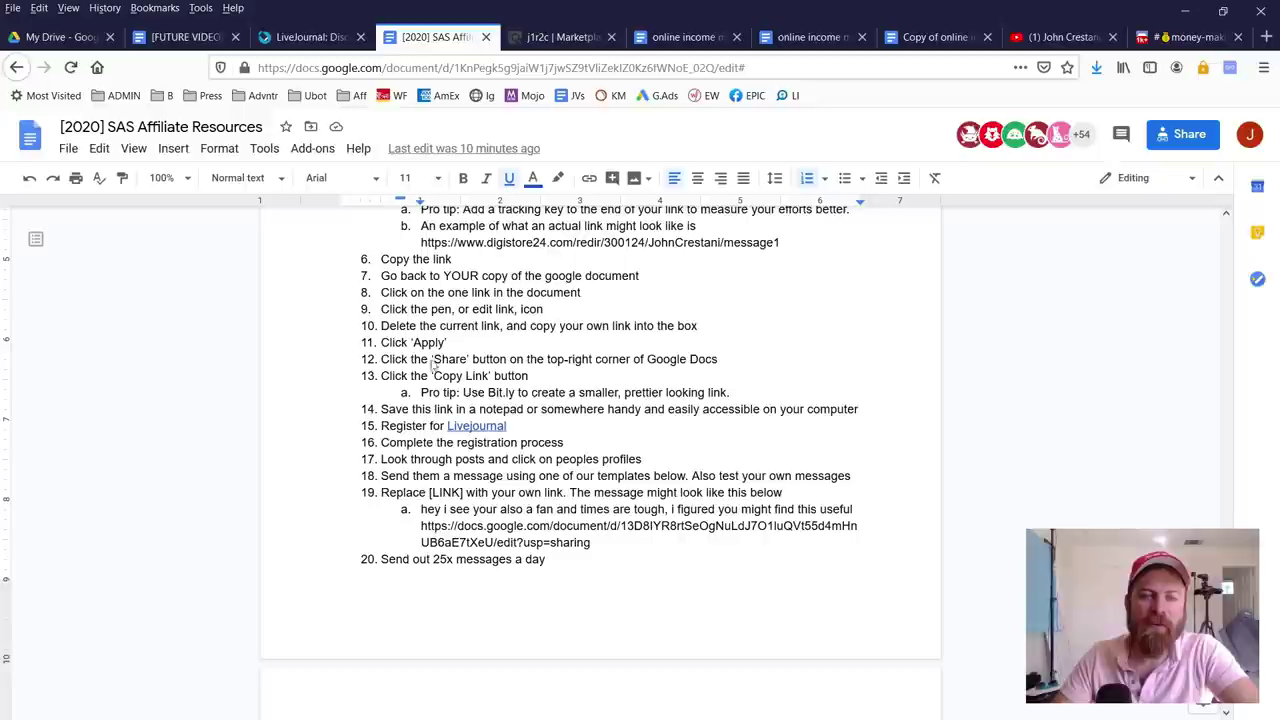
left_click_drag(410, 359, 738, 409)
left_click(491, 442)
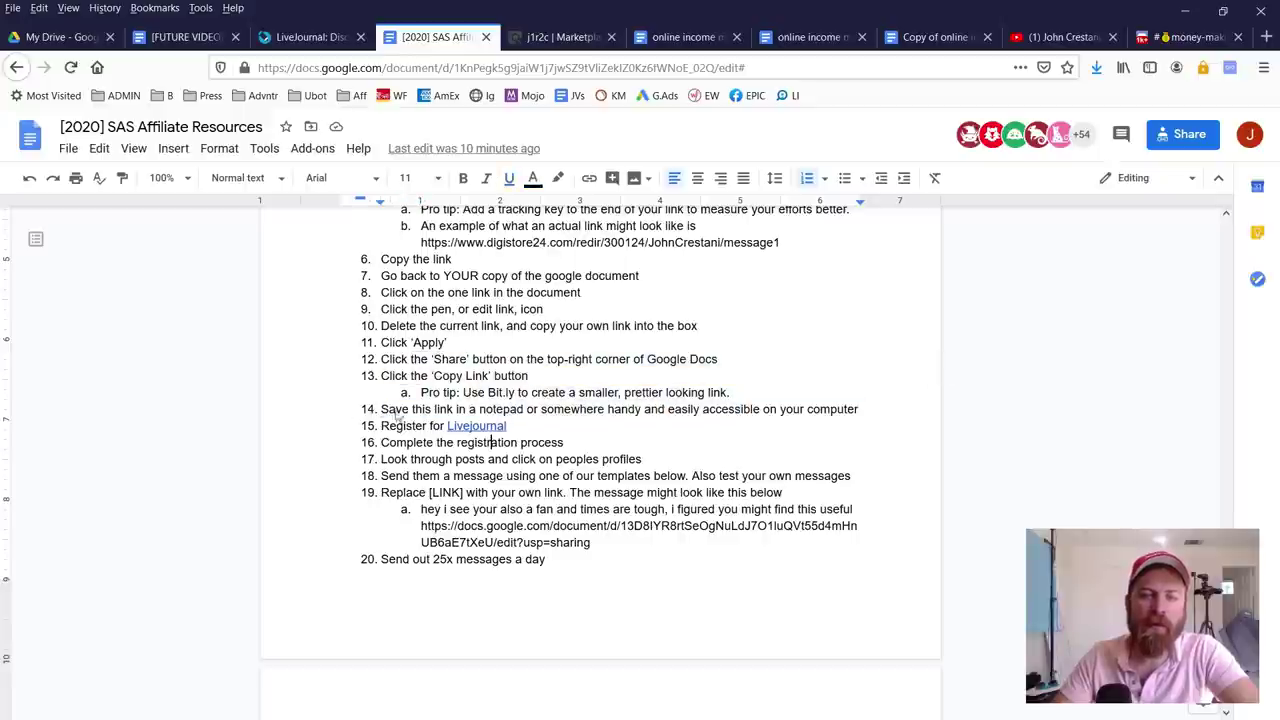
left_click_drag(380, 409, 855, 420)
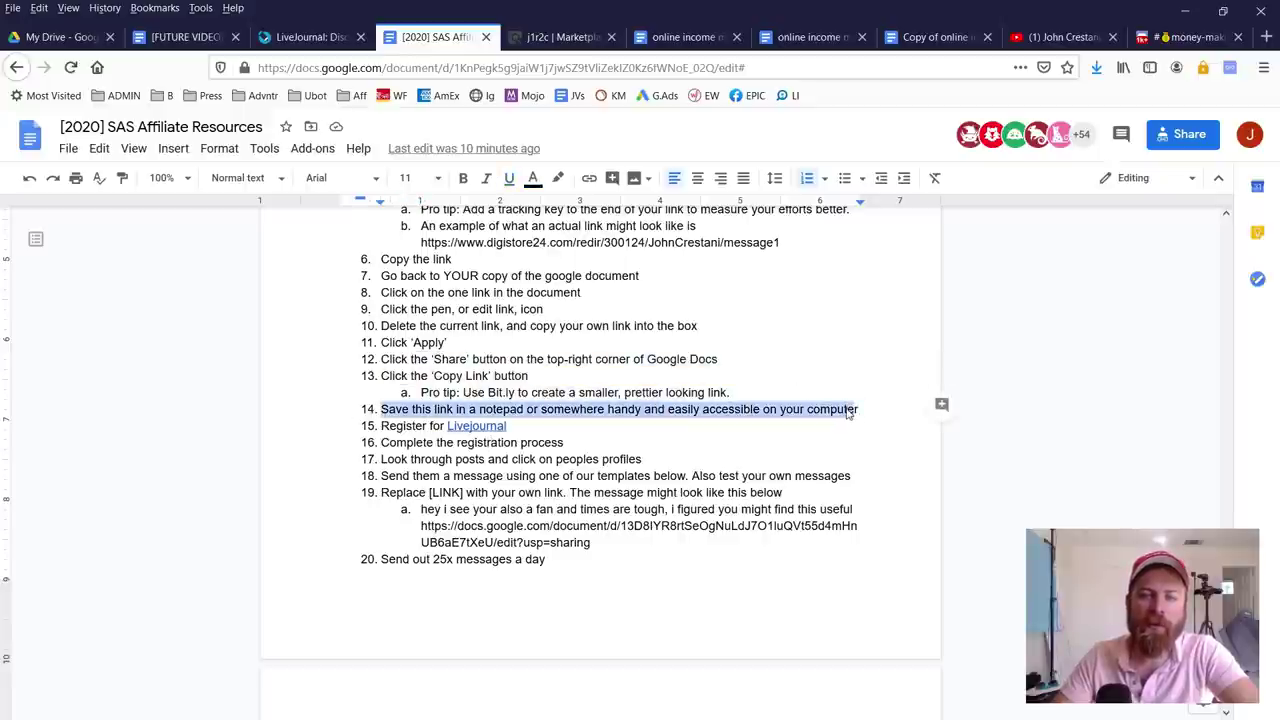
left_click(848, 413)
left_click_drag(508, 426, 380, 432)
left_click(476, 410)
left_click(480, 431)
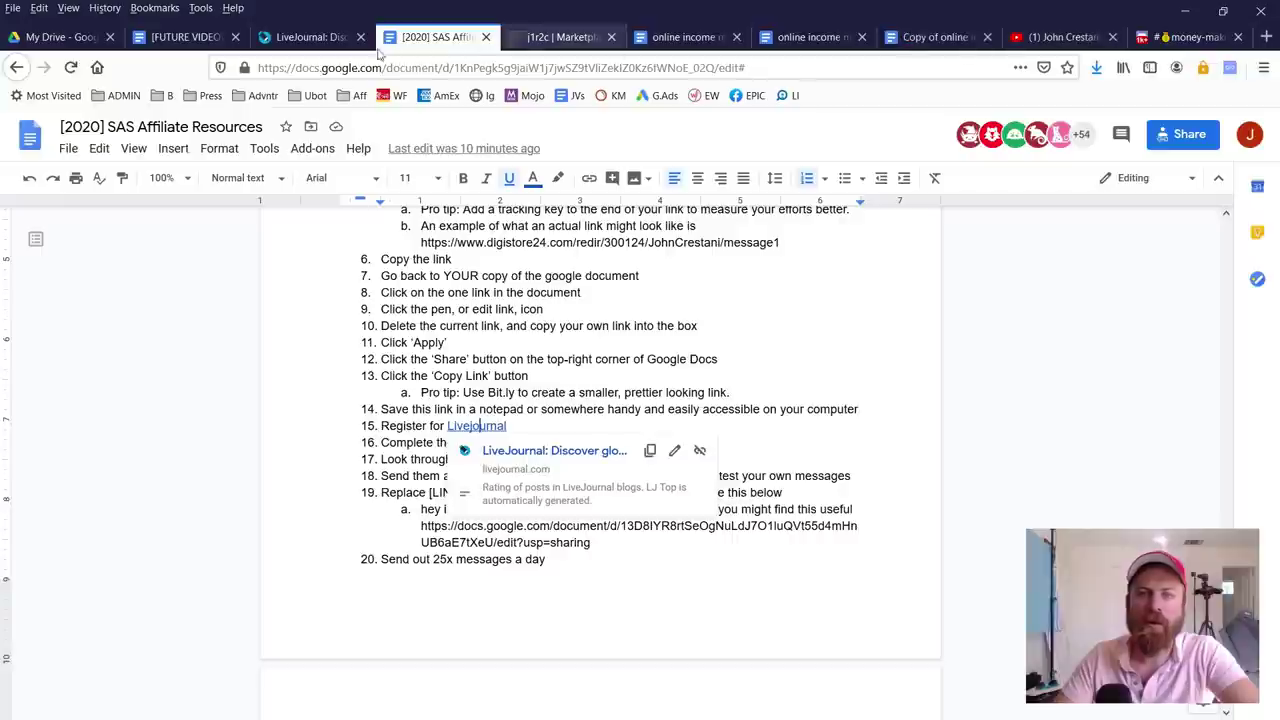
Step: Switch to the LiveJournal site, view the form for creating a new journal, and return to the home page
left_click(286, 38)
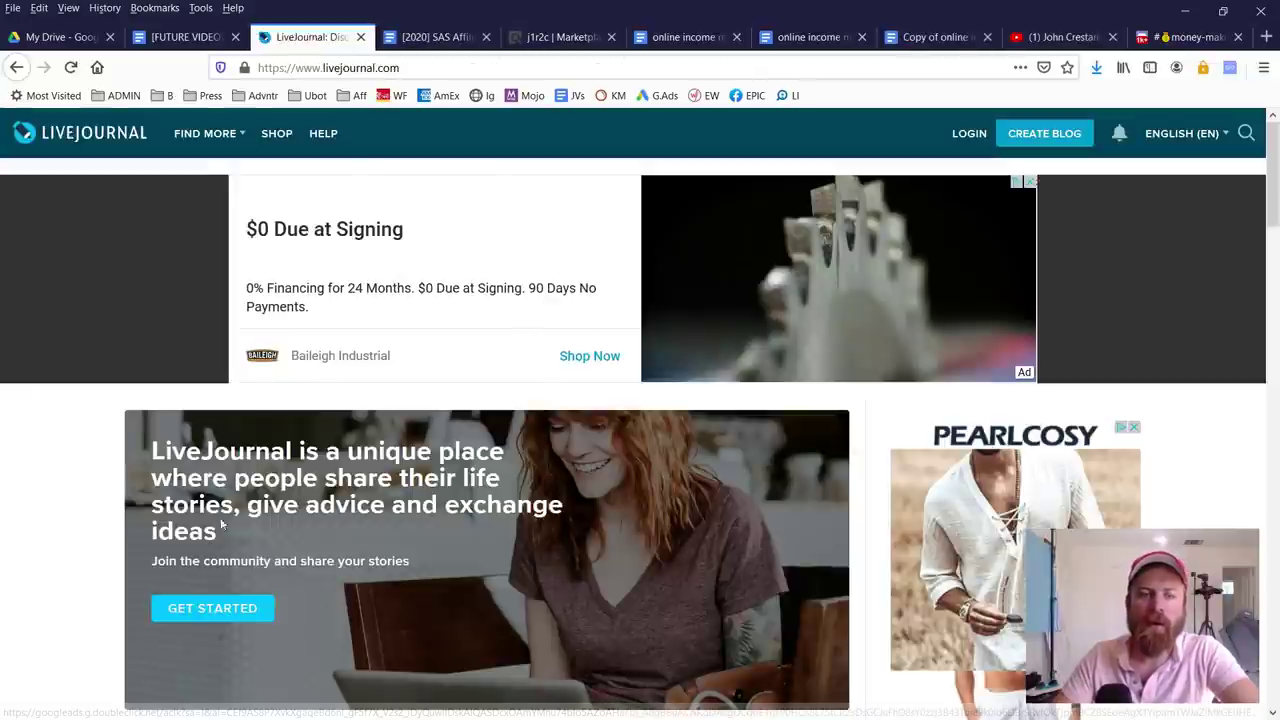
mouse_move(137, 638)
left_mouse_down()
mouse_move(510, 628)
mouse_move(893, 337)
mouse_move(990, 185)
mouse_move(952, 167)
mouse_move(1067, 222)
left_mouse_up()
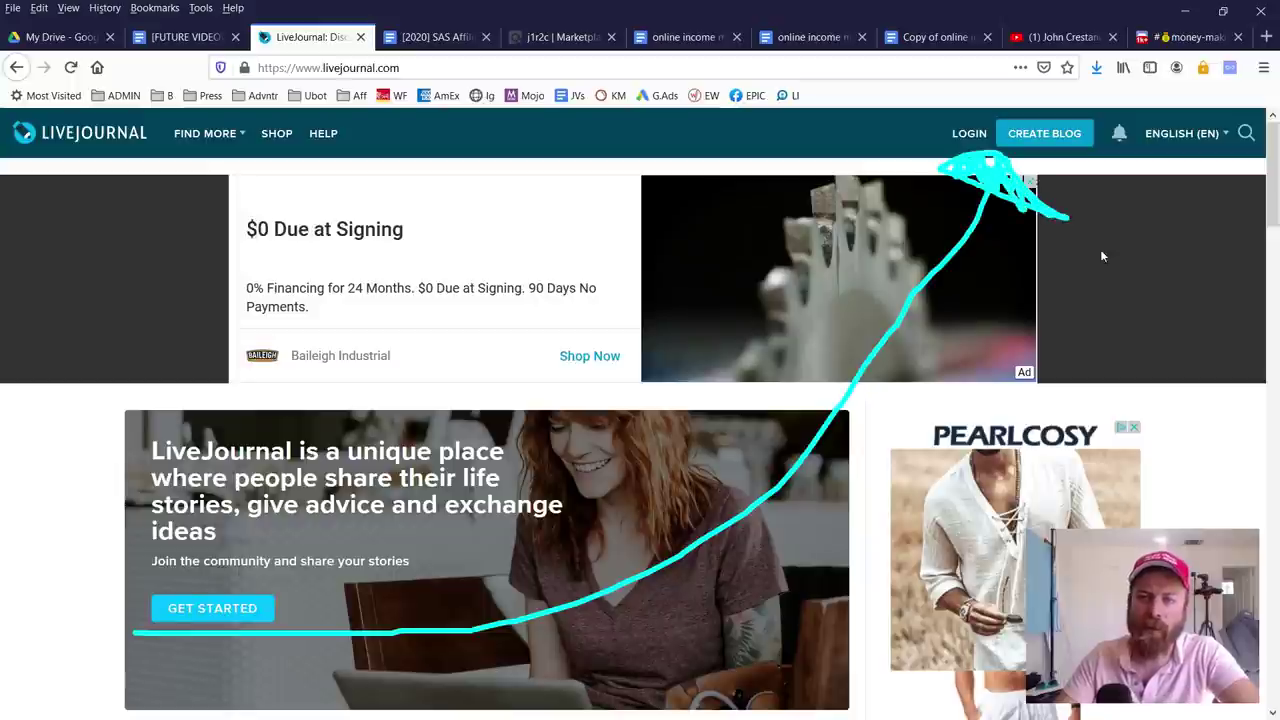
left_click_drag(1157, 325, 1088, 162)
left_click_drag(1072, 210, 1133, 173)
left_click_drag(1062, 197, 1088, 190)
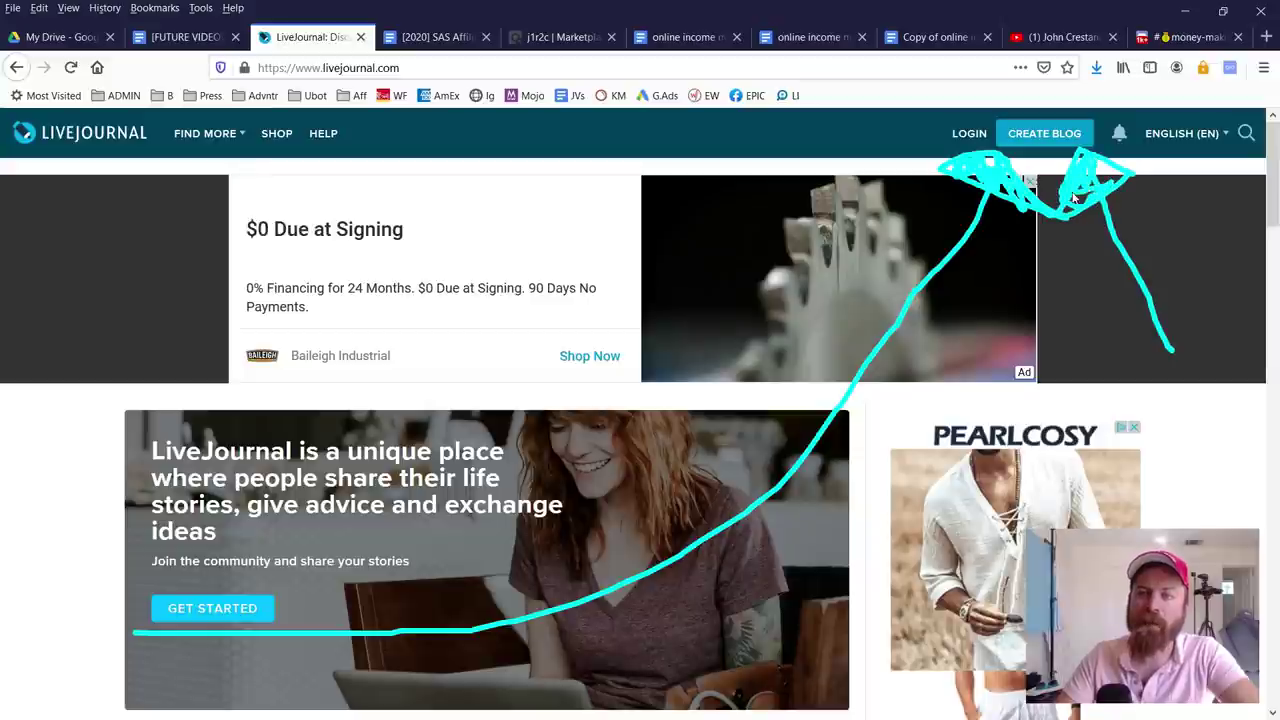
key("Escape")
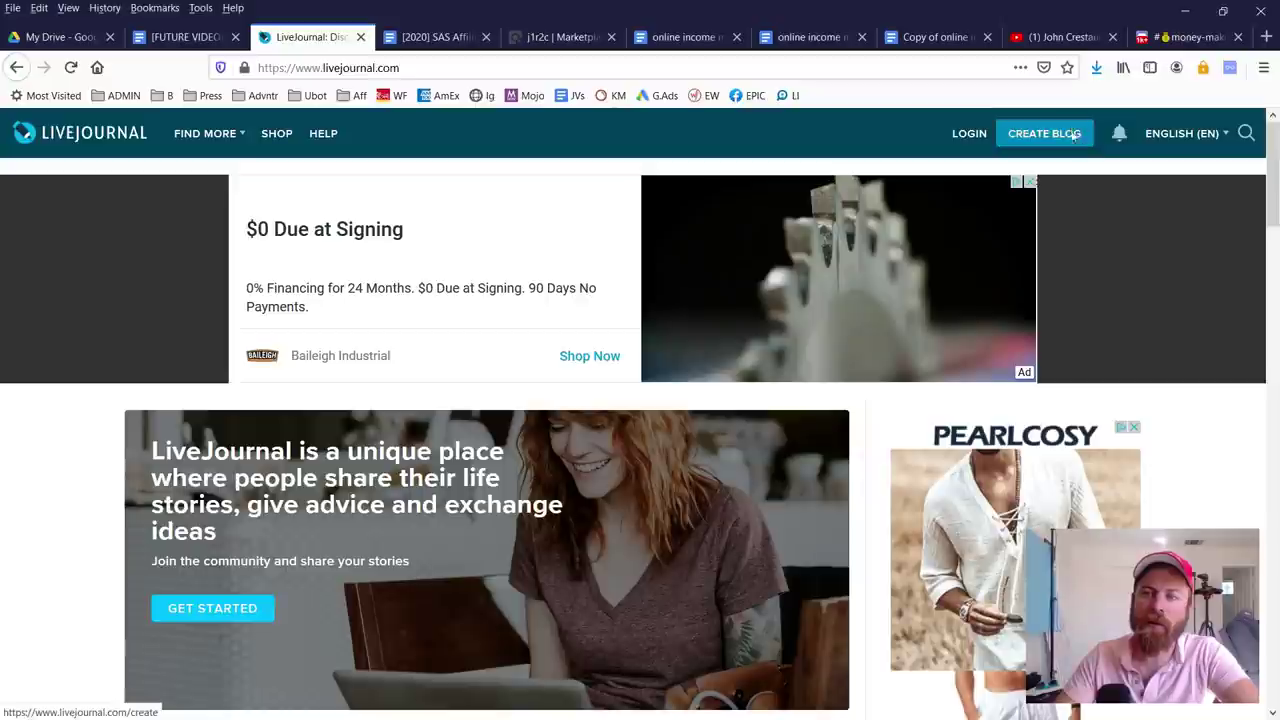
left_click(1010, 133)
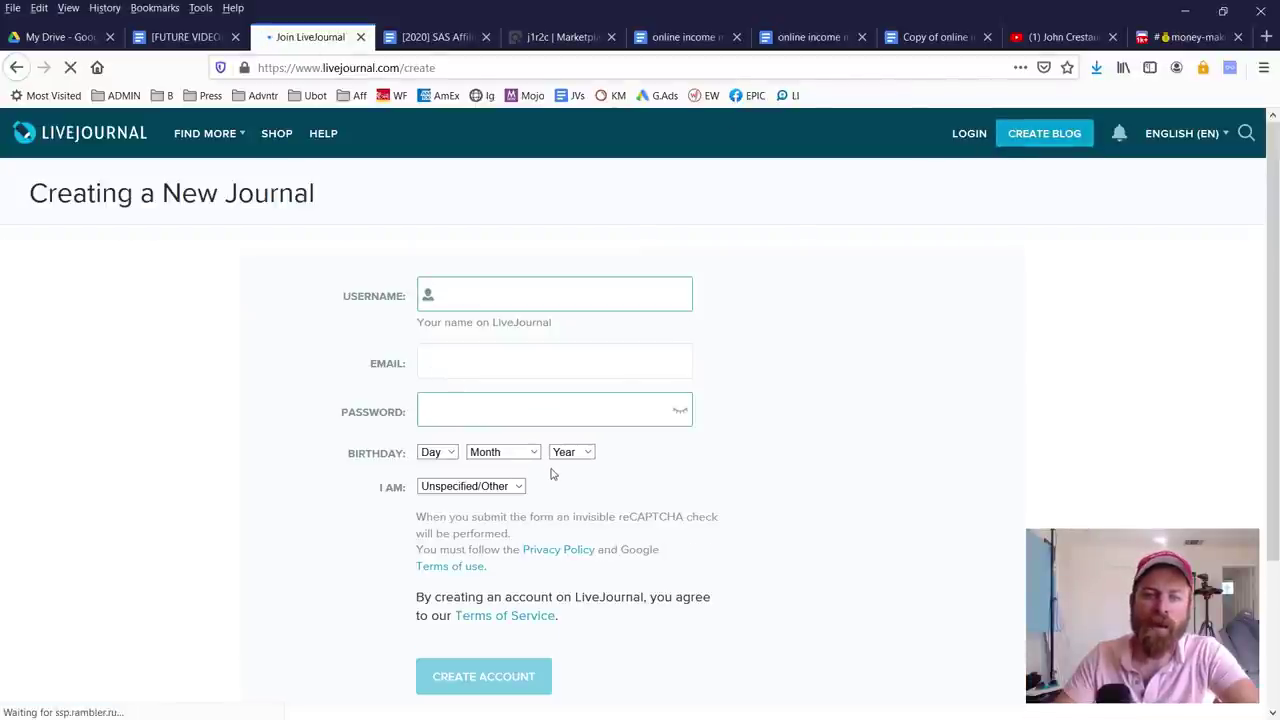
left_click(20, 67)
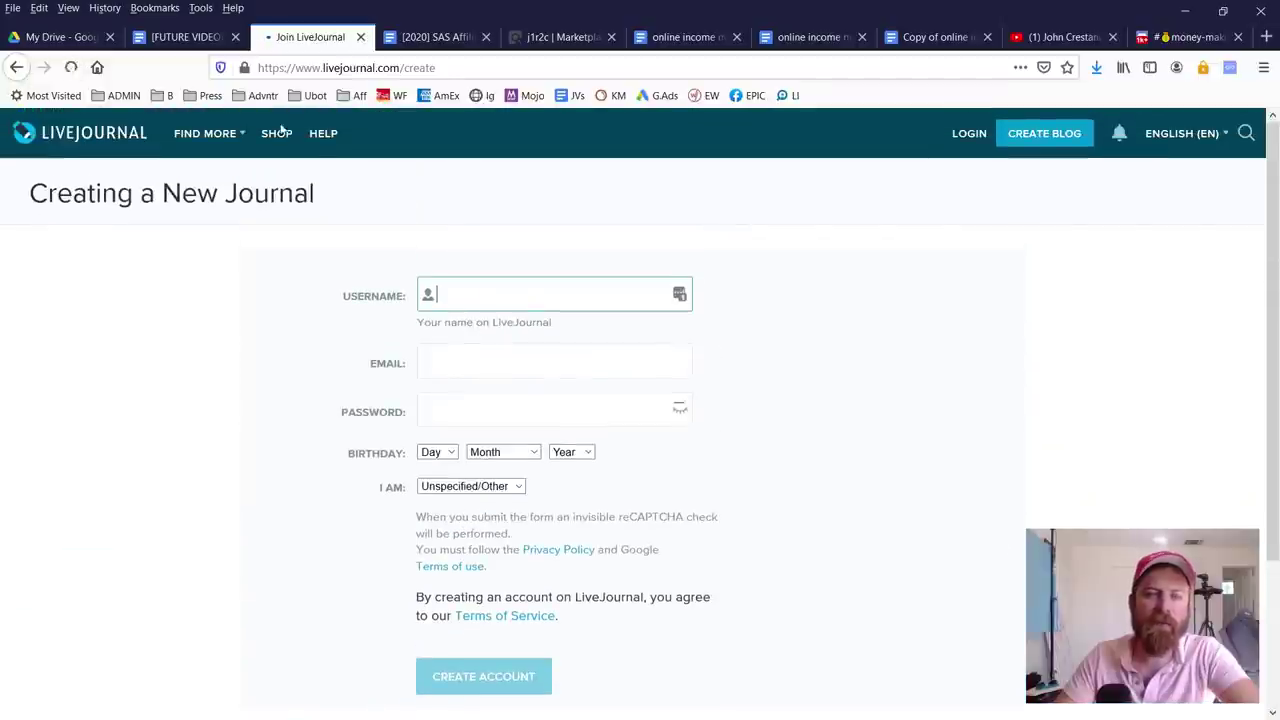
Step: Log in to LiveJournal with the saved account credentials
left_click(971, 133)
mouse_move(619, 478)
left_mouse_down()
mouse_move(346, 470)
mouse_move(570, 550)
mouse_move(635, 476)
left_mouse_up()
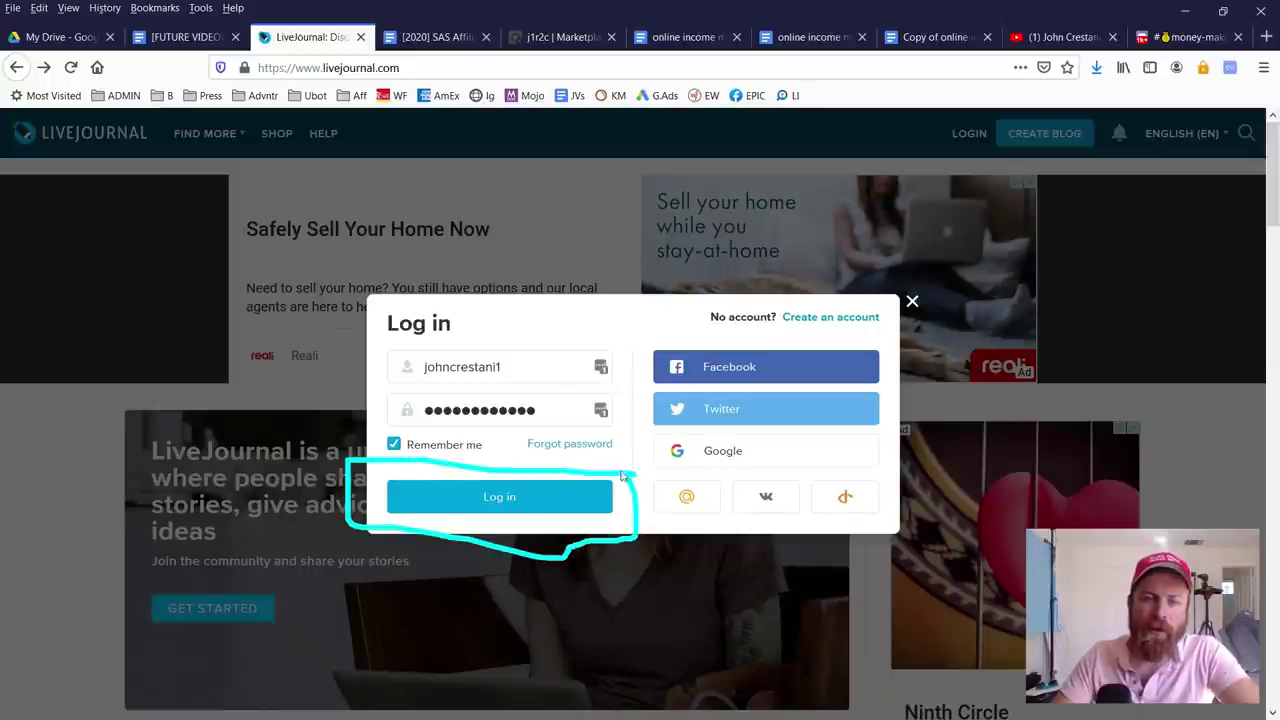
left_click(508, 497)
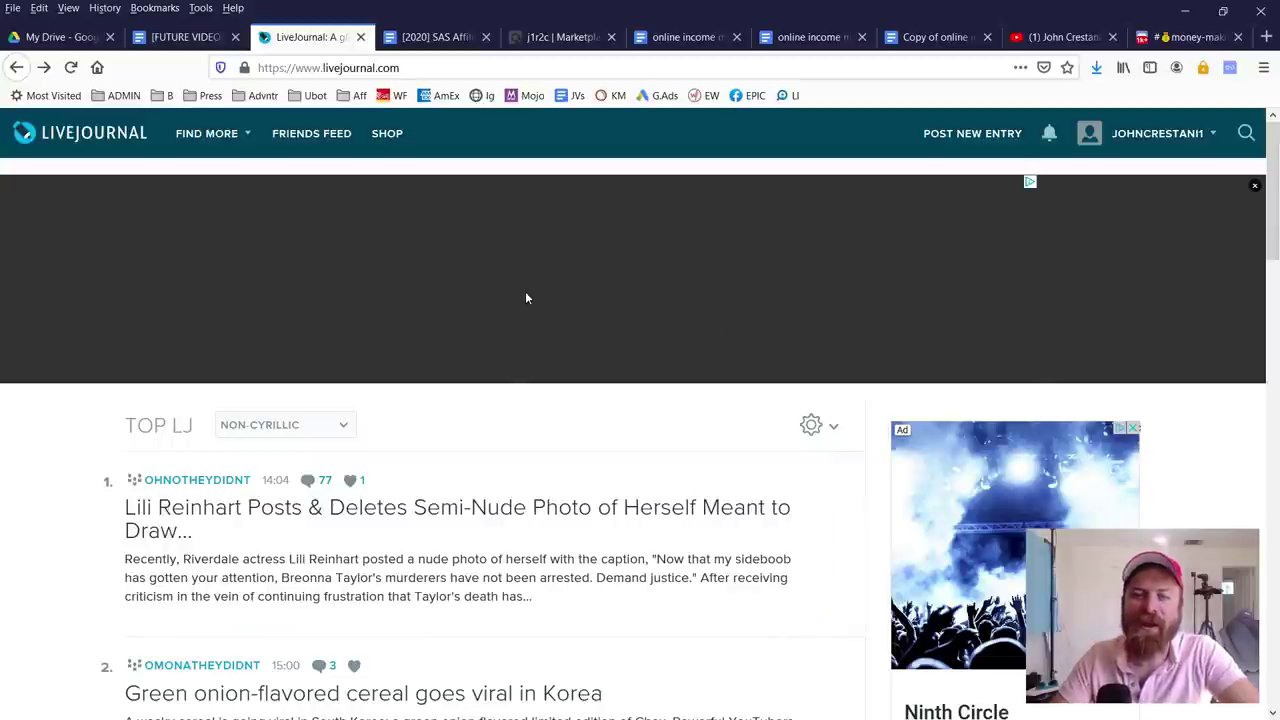
Step: Browse the Top LJ posts, open the top-ranked Lili Reinhart post in a new tab, and return to the LiveJournal feed
scroll(465, 347, "down", 5)
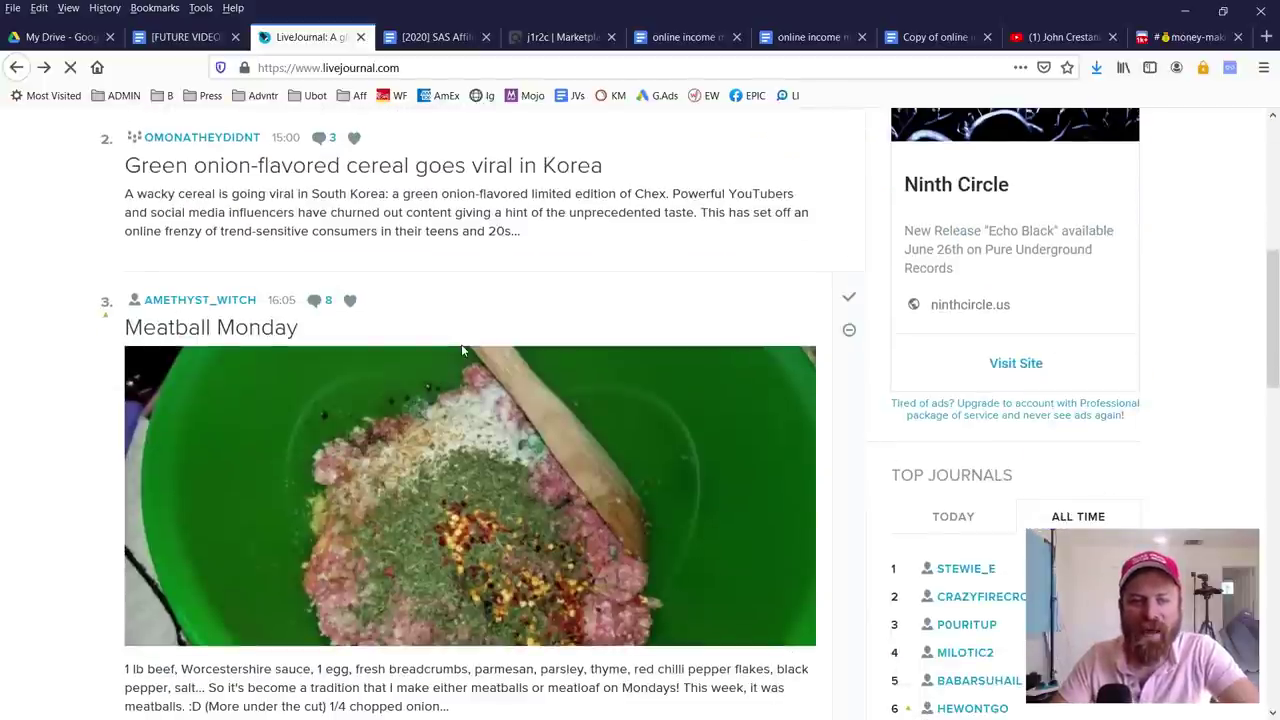
scroll(462, 350, "down", 5)
scroll(462, 350, "up", 3)
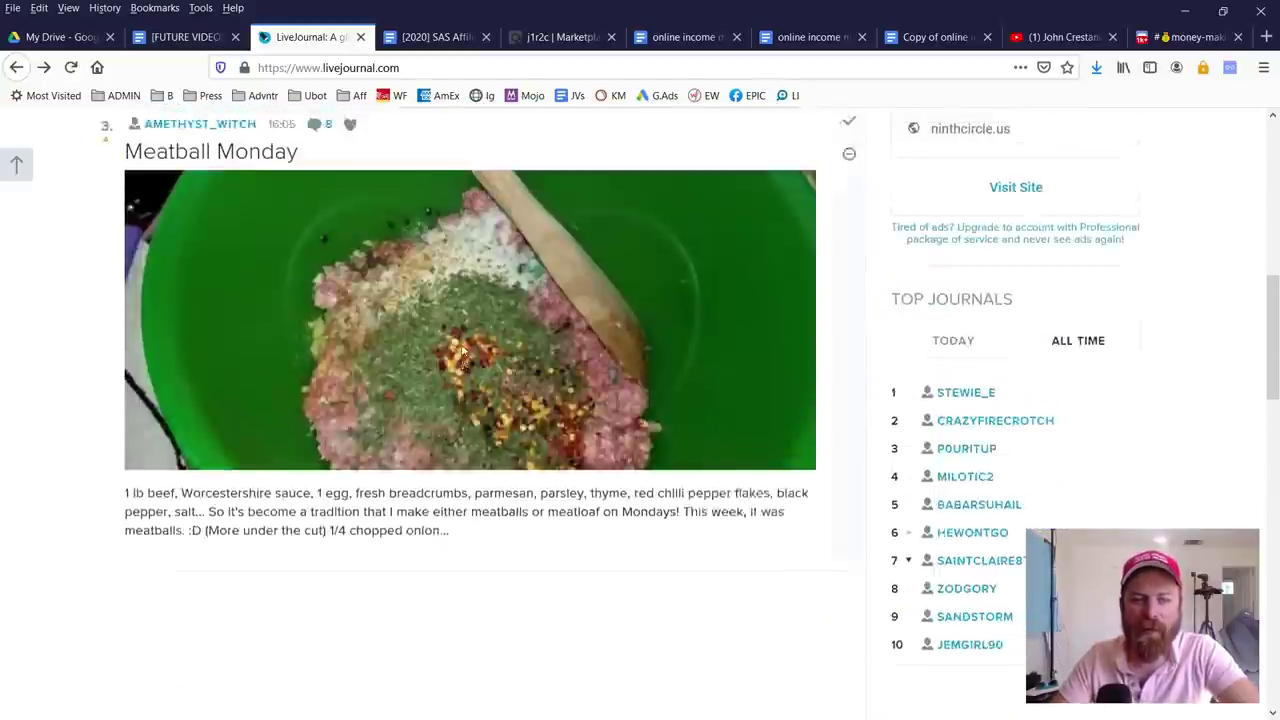
scroll(462, 350, "down", 4)
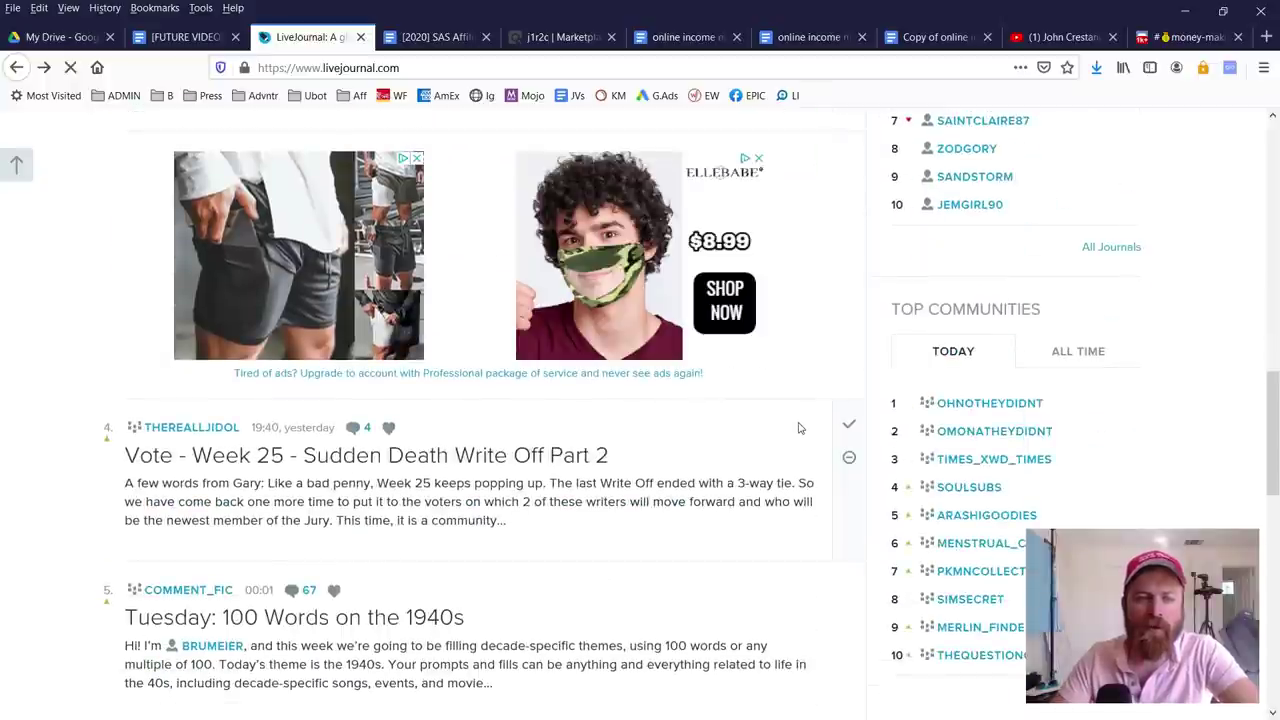
scroll(799, 428, "up", 15)
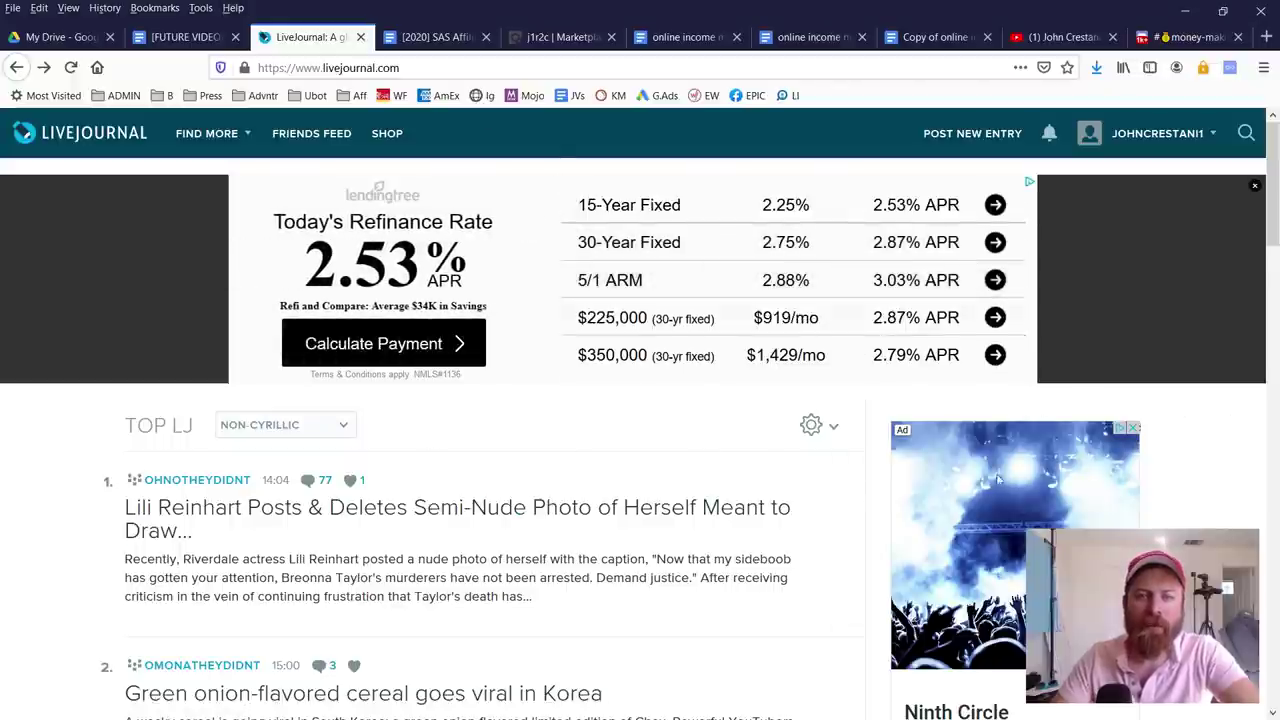
mouse_move(1172, 528)
left_mouse_down()
mouse_move(960, 236)
mouse_move(377, 300)
mouse_move(327, 457)
left_mouse_up()
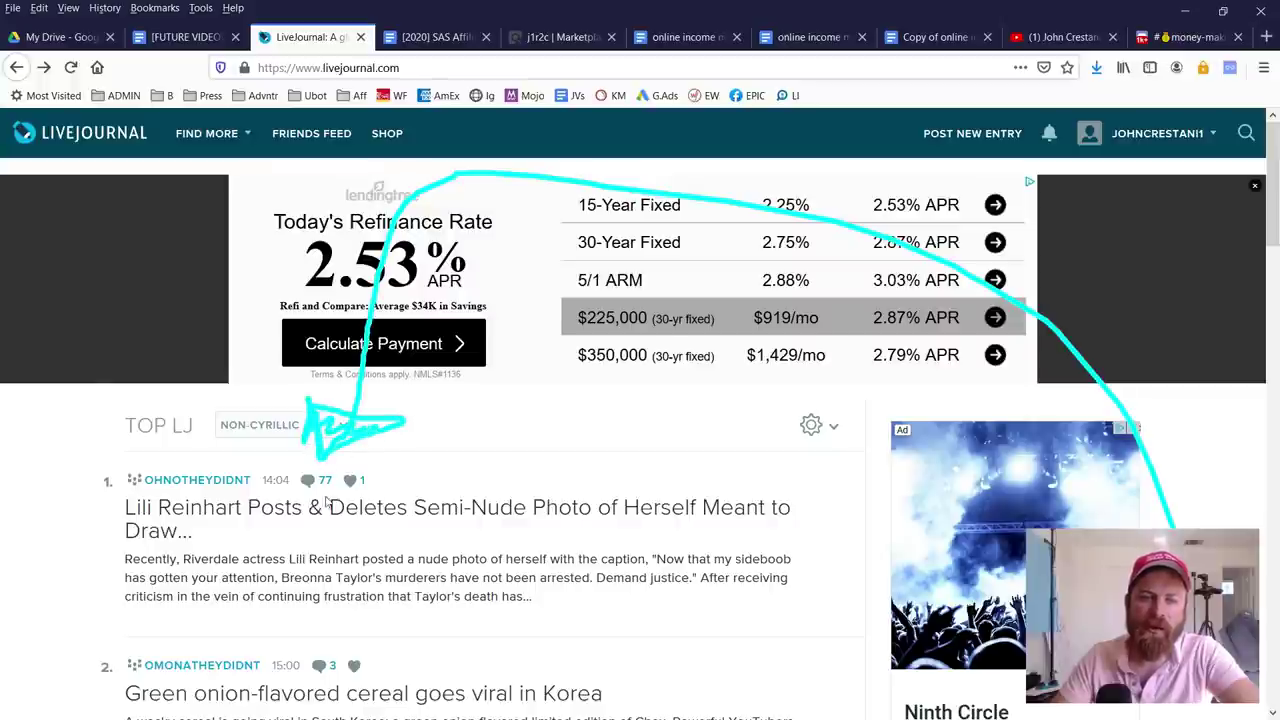
left_click(327, 505)
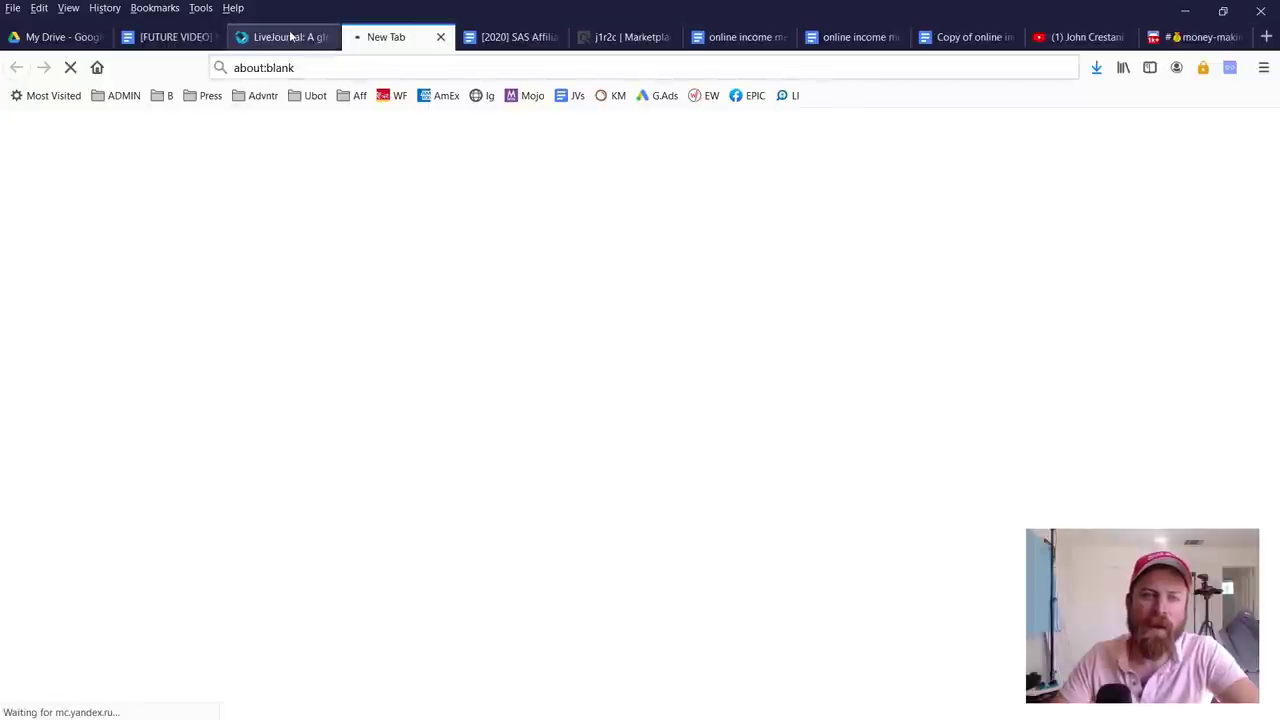
left_click(290, 36)
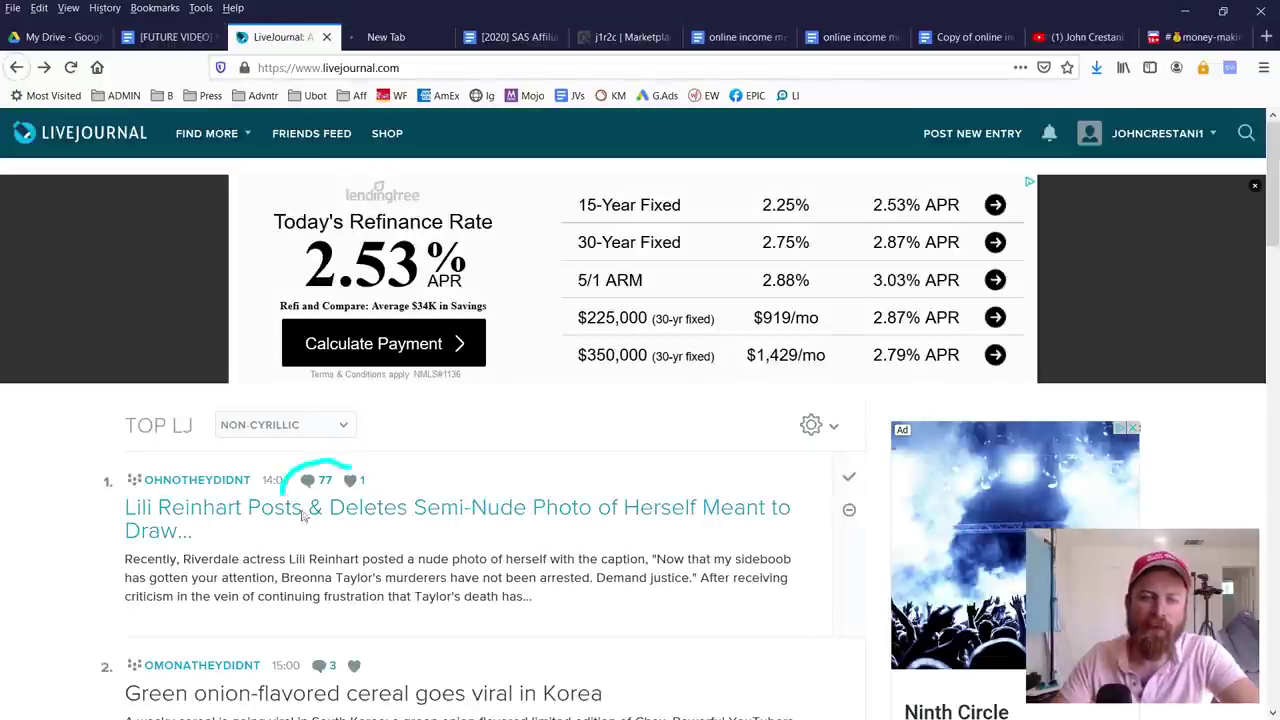
Step: Browse the Top LJ feed for posts with many comments, checking the comment counts beside each entry
mouse_move(310, 517)
left_mouse_down()
mouse_move(265, 472)
mouse_move(370, 458)
mouse_move(345, 525)
mouse_move(273, 548)
mouse_move(320, 458)
mouse_move(353, 447)
left_mouse_up()
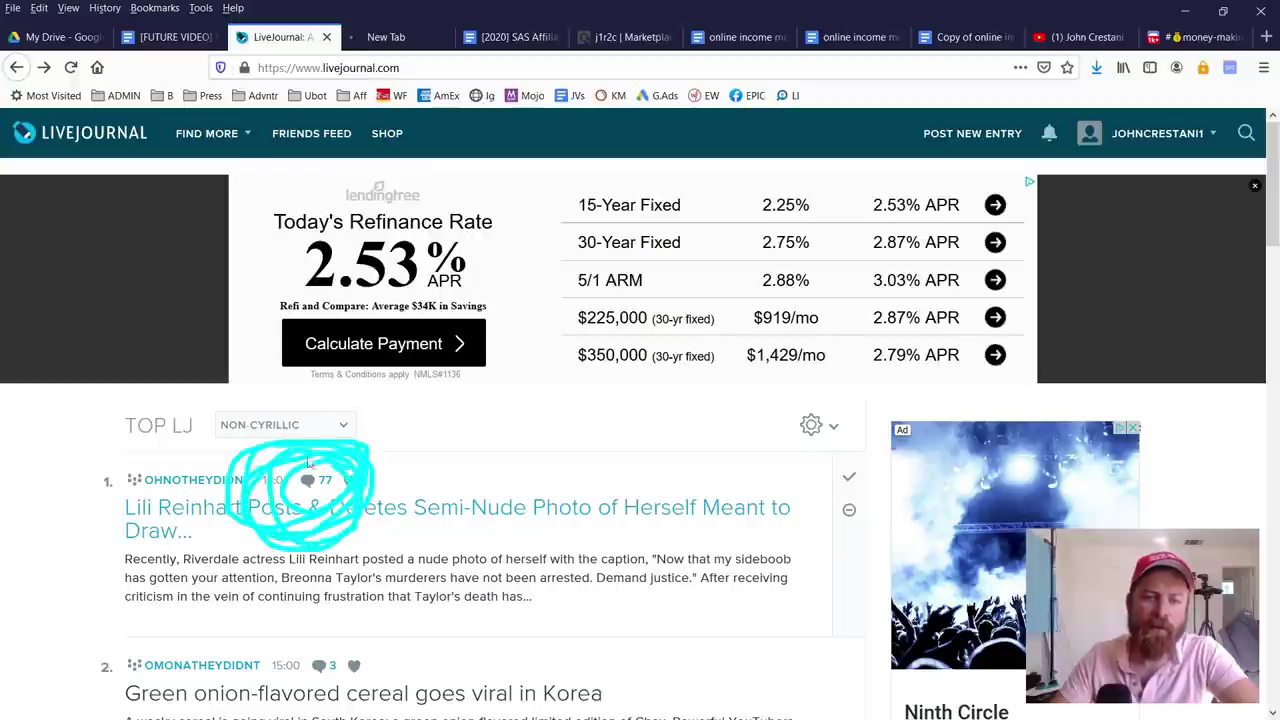
left_click_drag(228, 522, 358, 458)
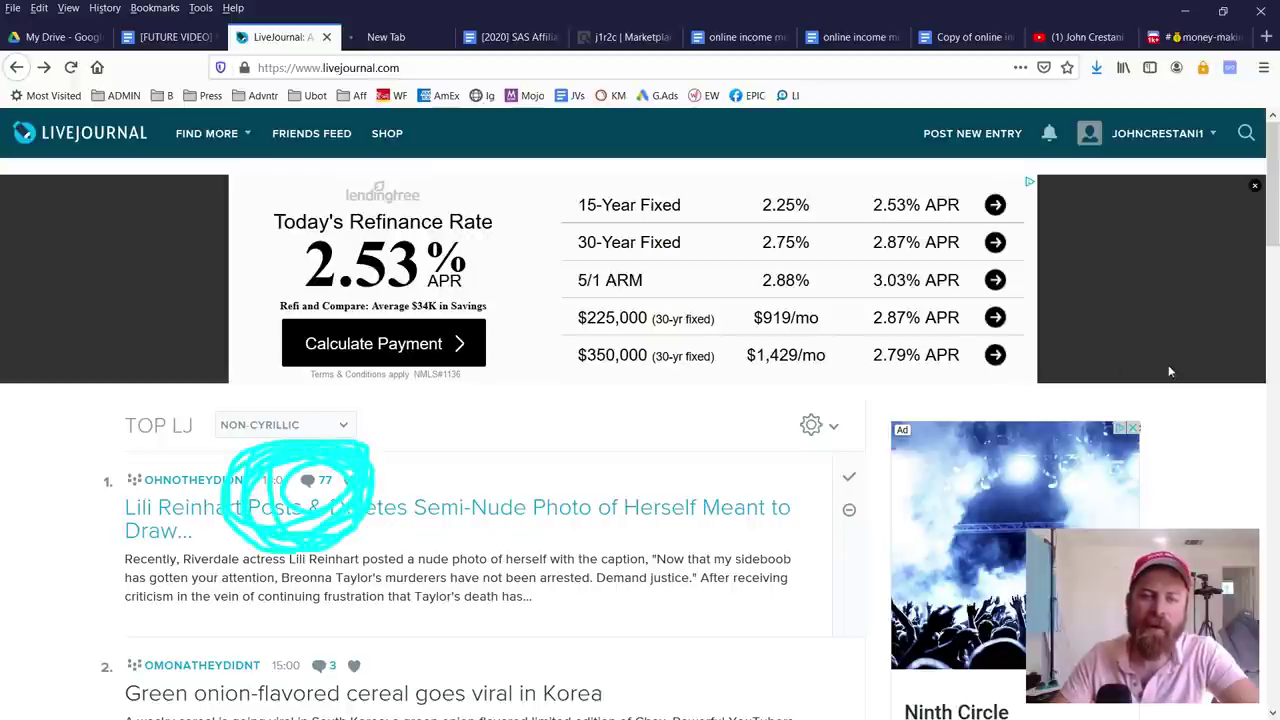
mouse_move(1170, 371)
left_mouse_down()
mouse_move(1010, 268)
mouse_move(395, 400)
mouse_move(378, 345)
mouse_move(466, 367)
mouse_move(391, 347)
left_mouse_up()
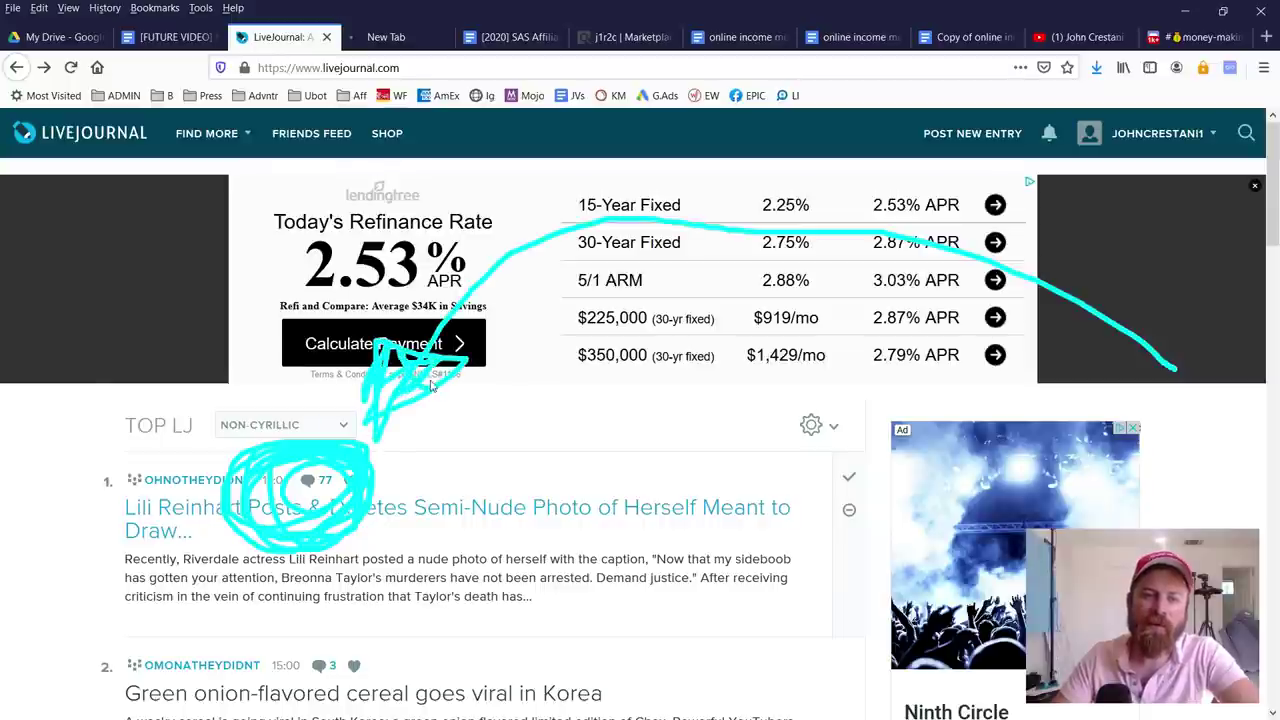
key("Escape")
scroll(545, 470, "down", 15)
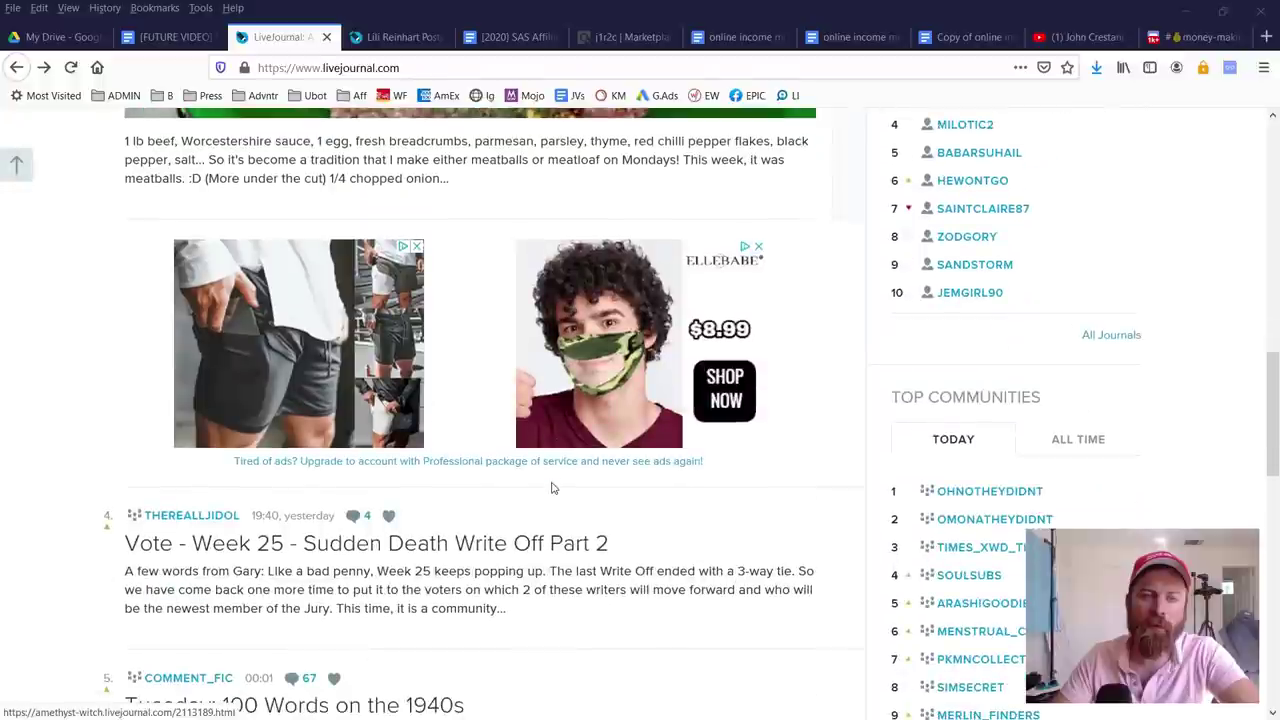
scroll(545, 488, "down", 3)
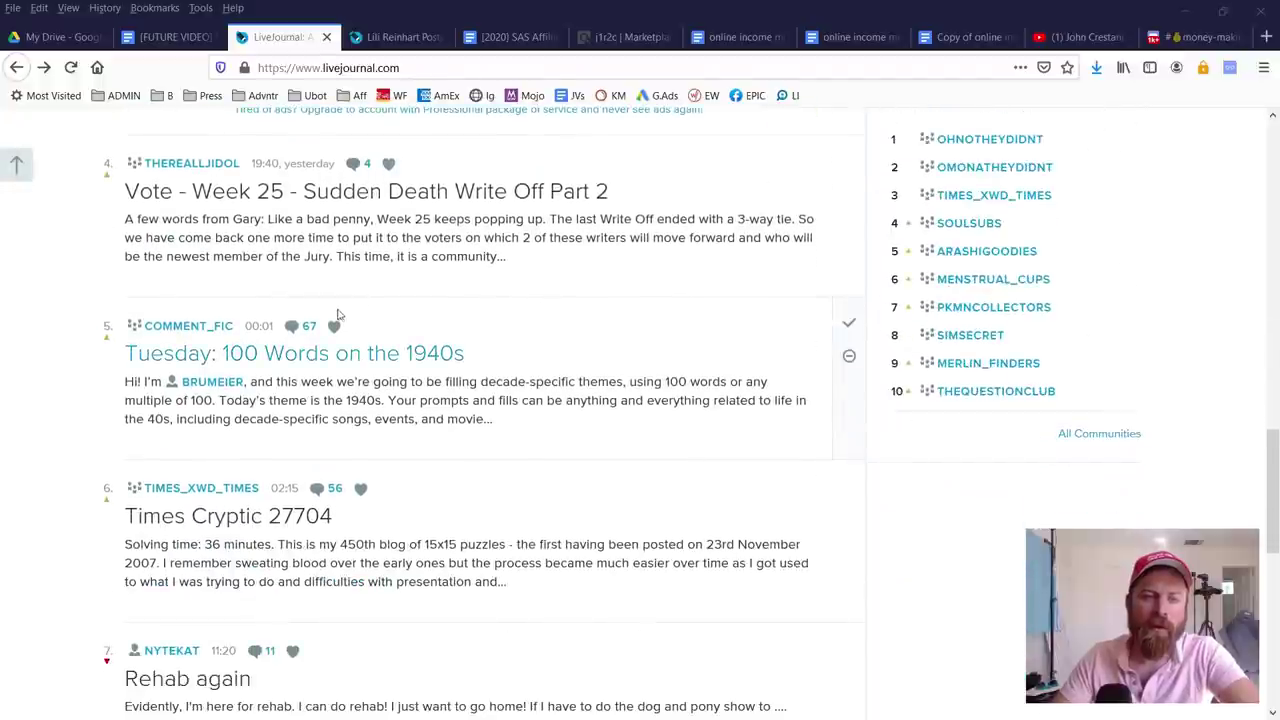
mouse_move(273, 313)
left_mouse_down()
mouse_move(316, 352)
mouse_move(330, 337)
left_mouse_up()
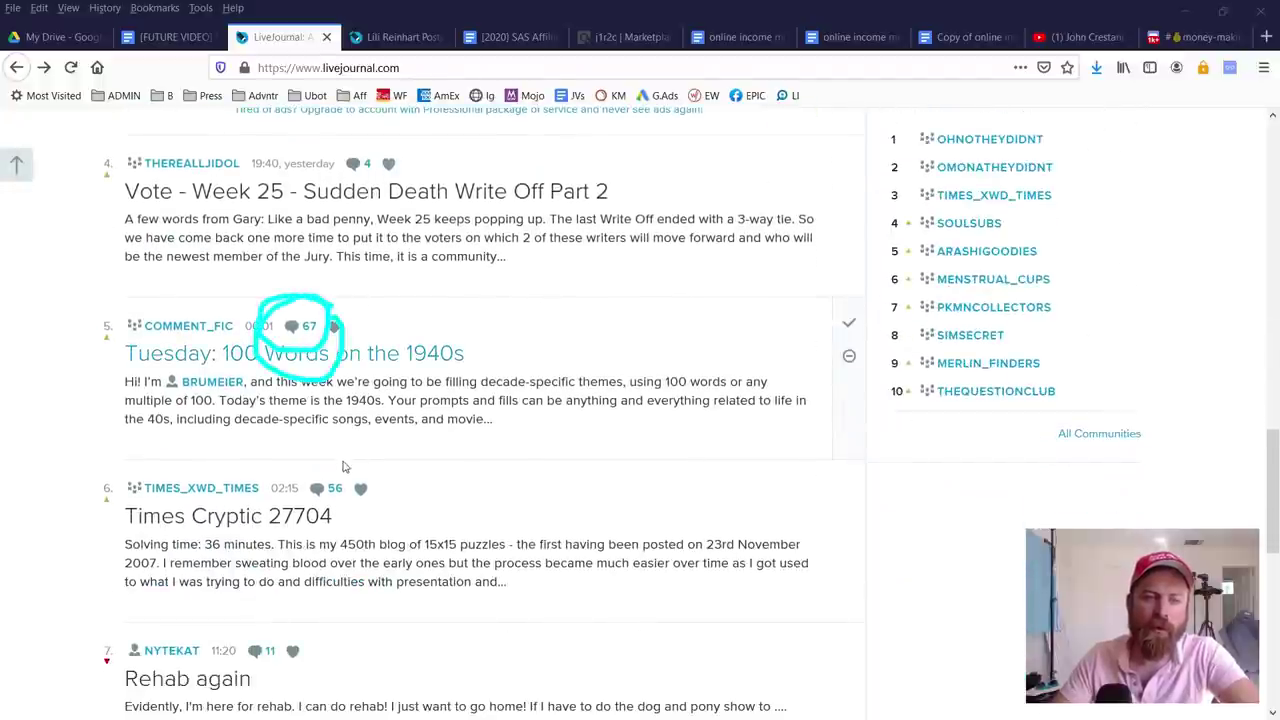
mouse_move(343, 467)
left_mouse_down()
mouse_move(285, 550)
mouse_move(300, 445)
left_mouse_up()
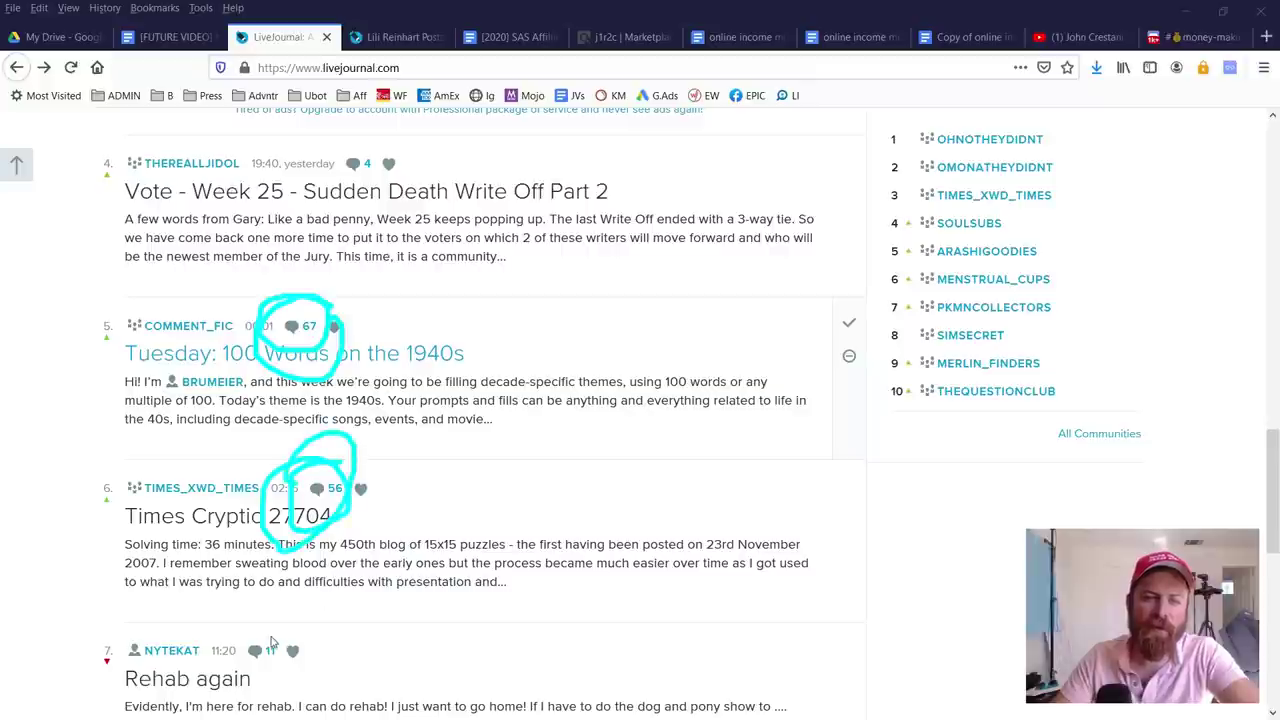
mouse_move(283, 635)
left_mouse_down()
mouse_move(246, 668)
mouse_move(262, 612)
mouse_move(312, 665)
left_mouse_up()
scroll(548, 600, "down", 2)
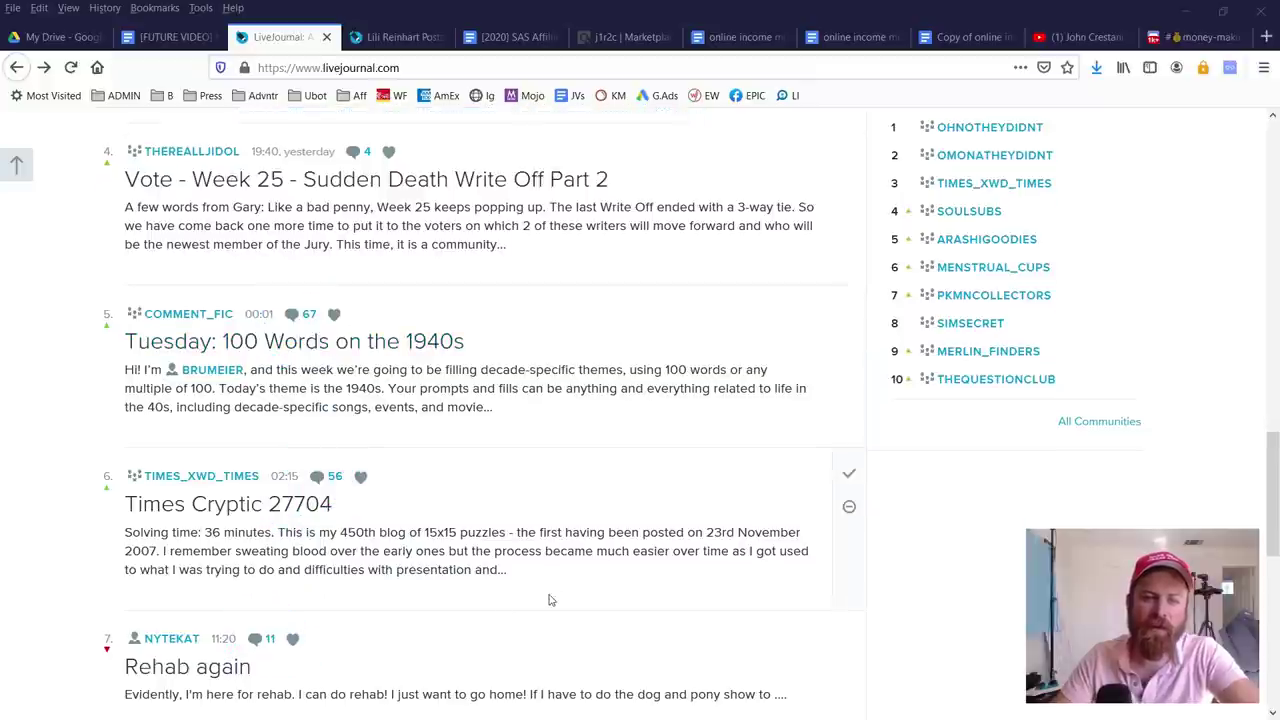
scroll(548, 600, "down", 10)
scroll(226, 371, "down", 4)
scroll(343, 460, "down", 15)
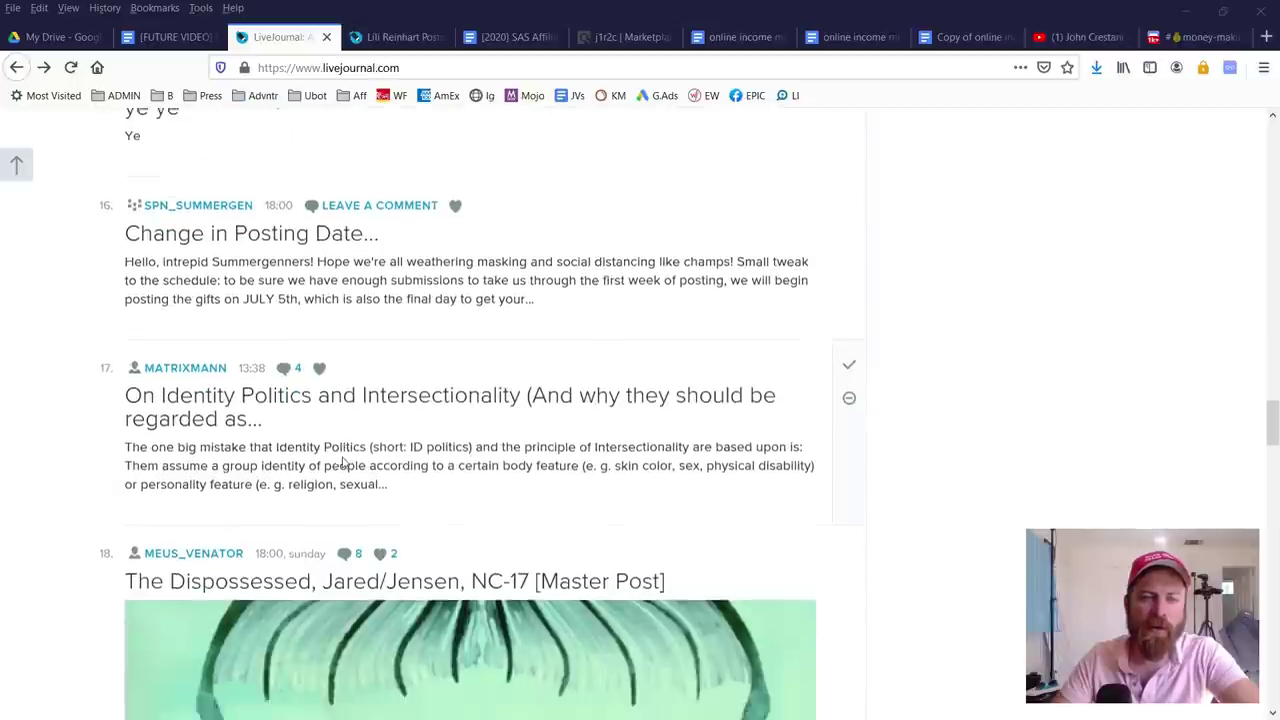
scroll(343, 460, "down", 15)
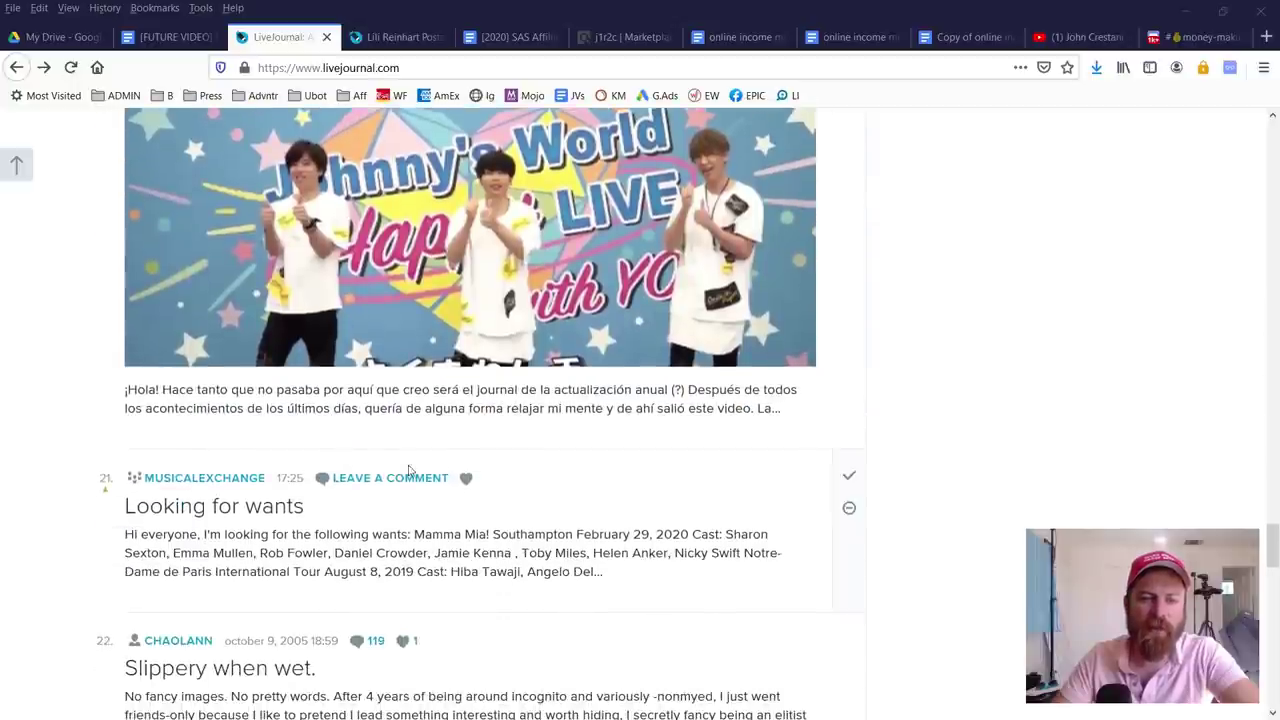
scroll(409, 470, "down", 3)
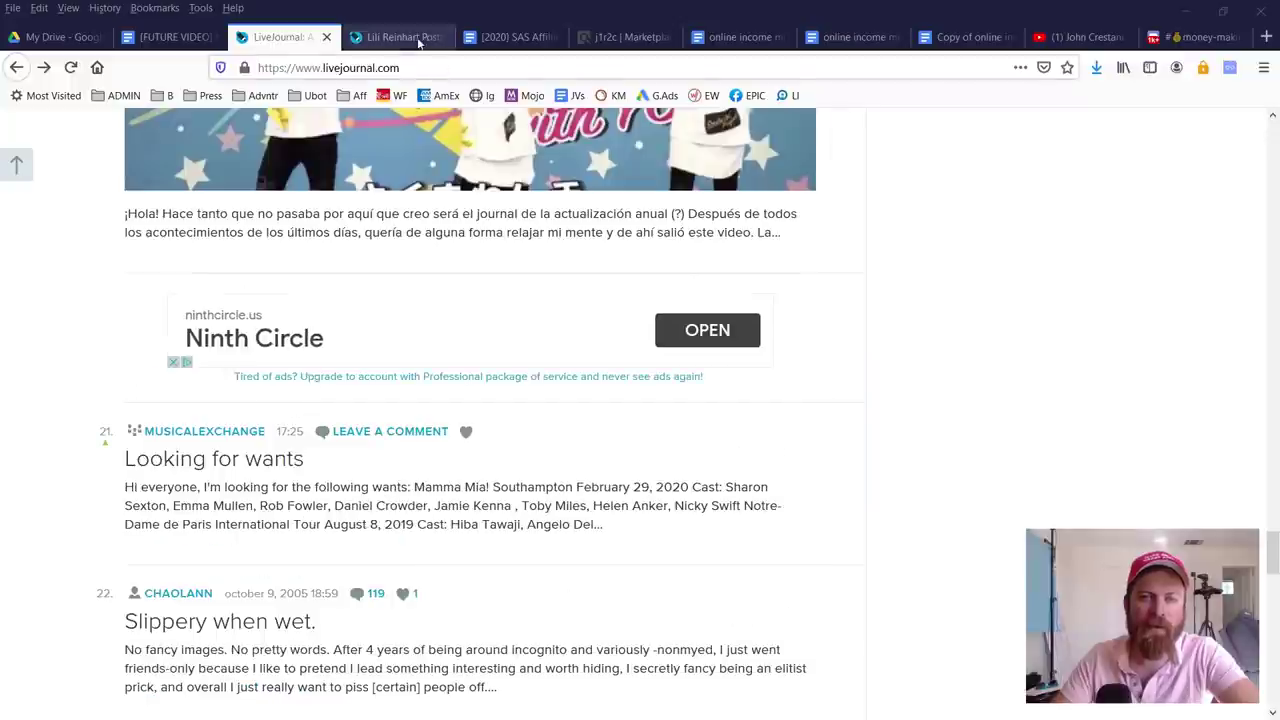
Step: Switch to the Lili Reinhart post and look over the commenters in its comment section
left_click(402, 38)
left_click_drag(210, 115, 458, 185)
mouse_move(340, 445)
left_mouse_down()
mouse_move(440, 405)
mouse_move(408, 451)
mouse_move(430, 400)
left_mouse_up()
left_click_drag(448, 508, 330, 560)
mouse_move(400, 580)
left_mouse_down()
mouse_move(491, 663)
mouse_move(457, 609)
left_mouse_up()
key("Escape")
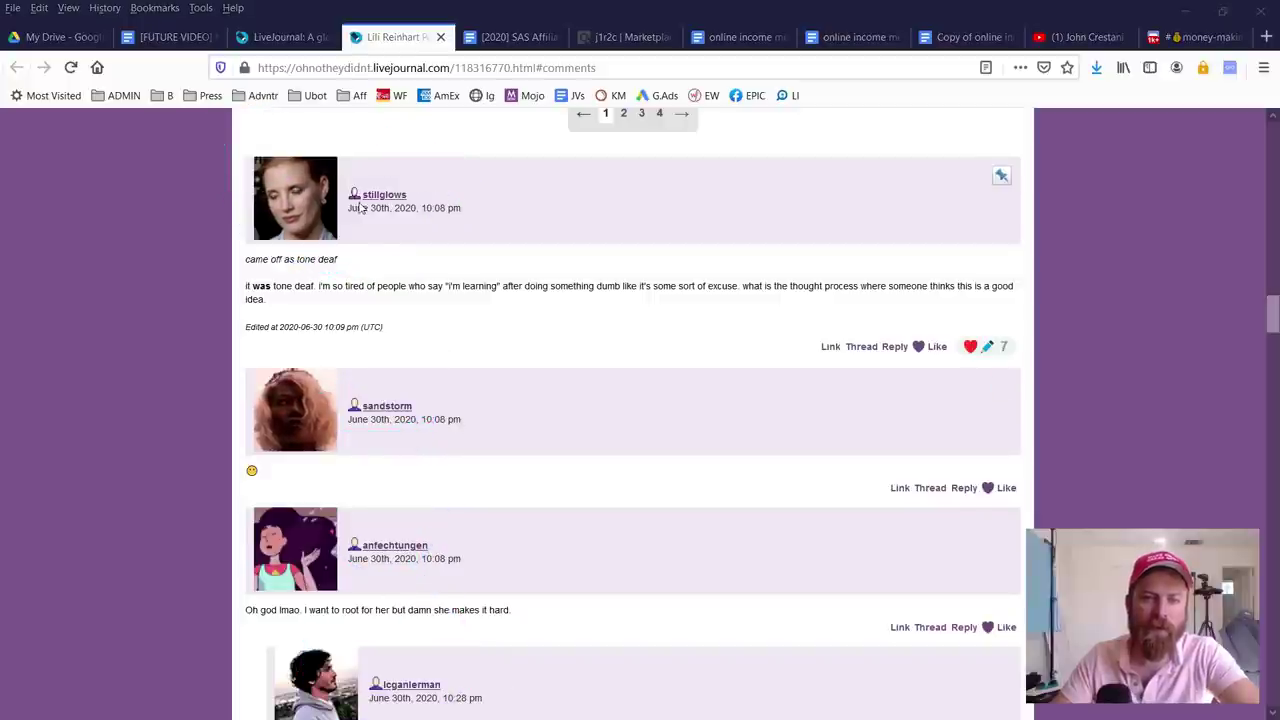
Step: Open the journals of the first four distinct commenters on the post, each in its own new tab
right_click(381, 197)
left_click(456, 212)
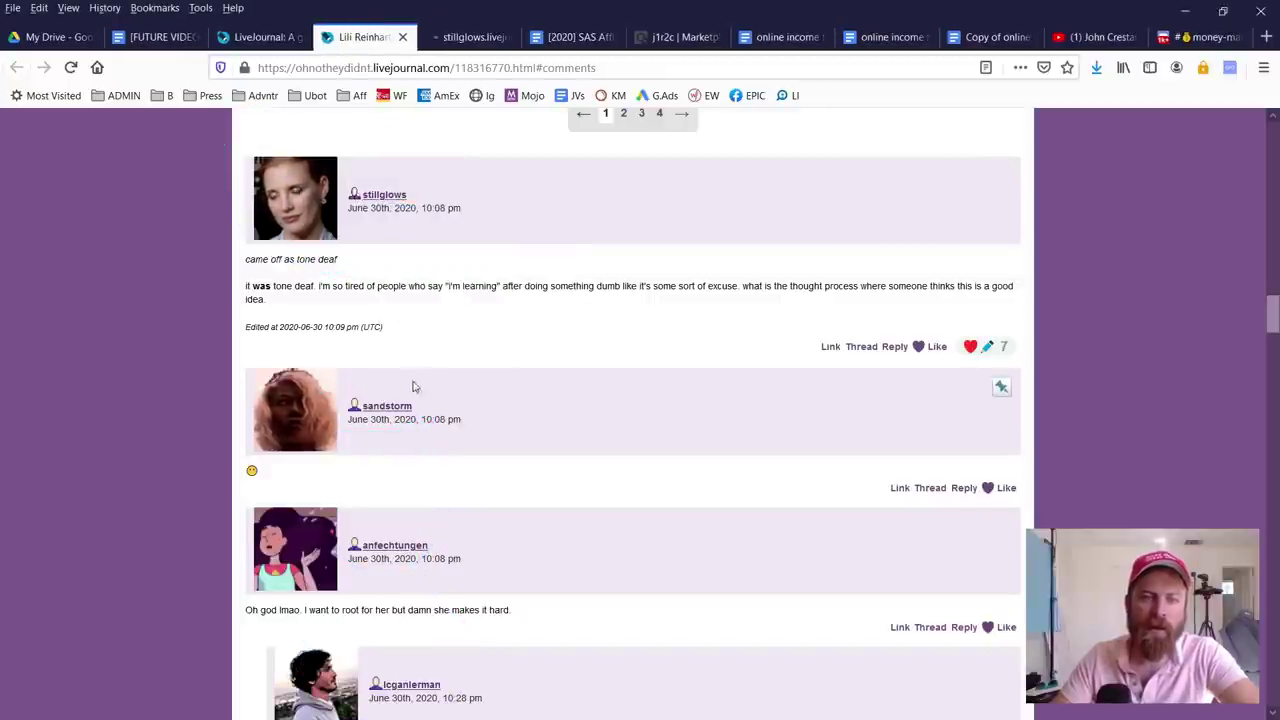
right_click(381, 410)
left_click(462, 423)
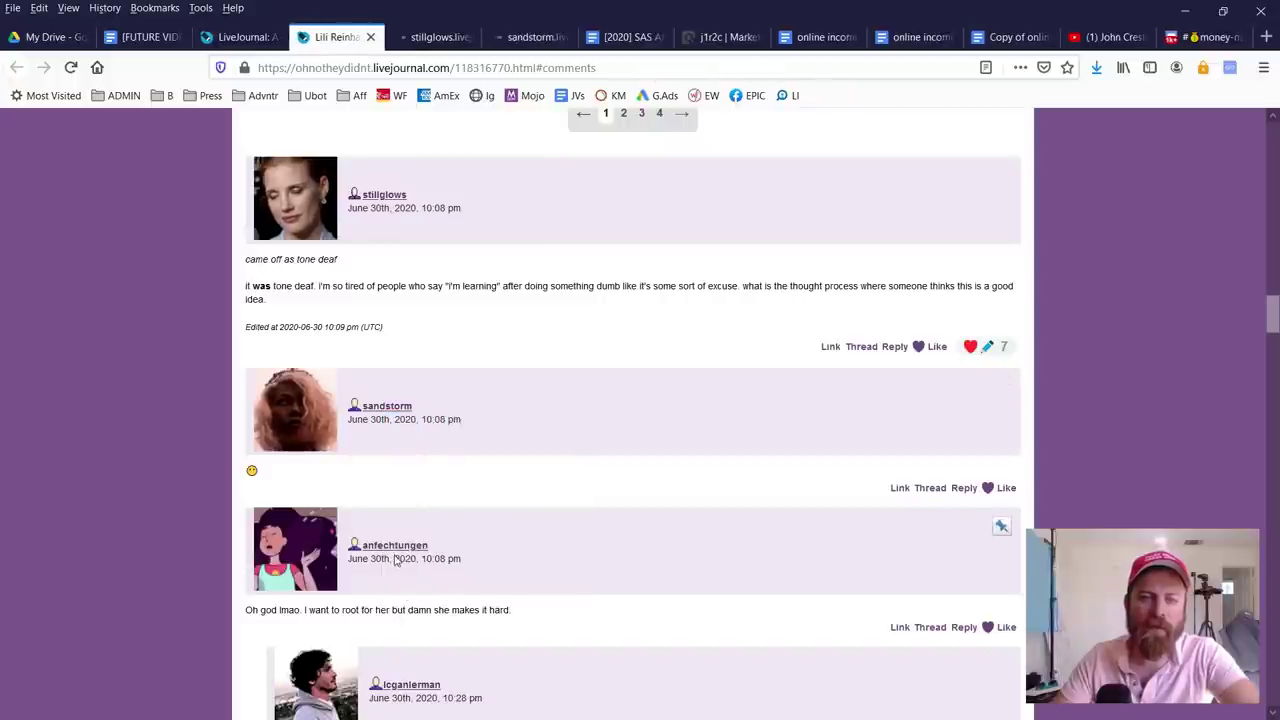
right_click(390, 552)
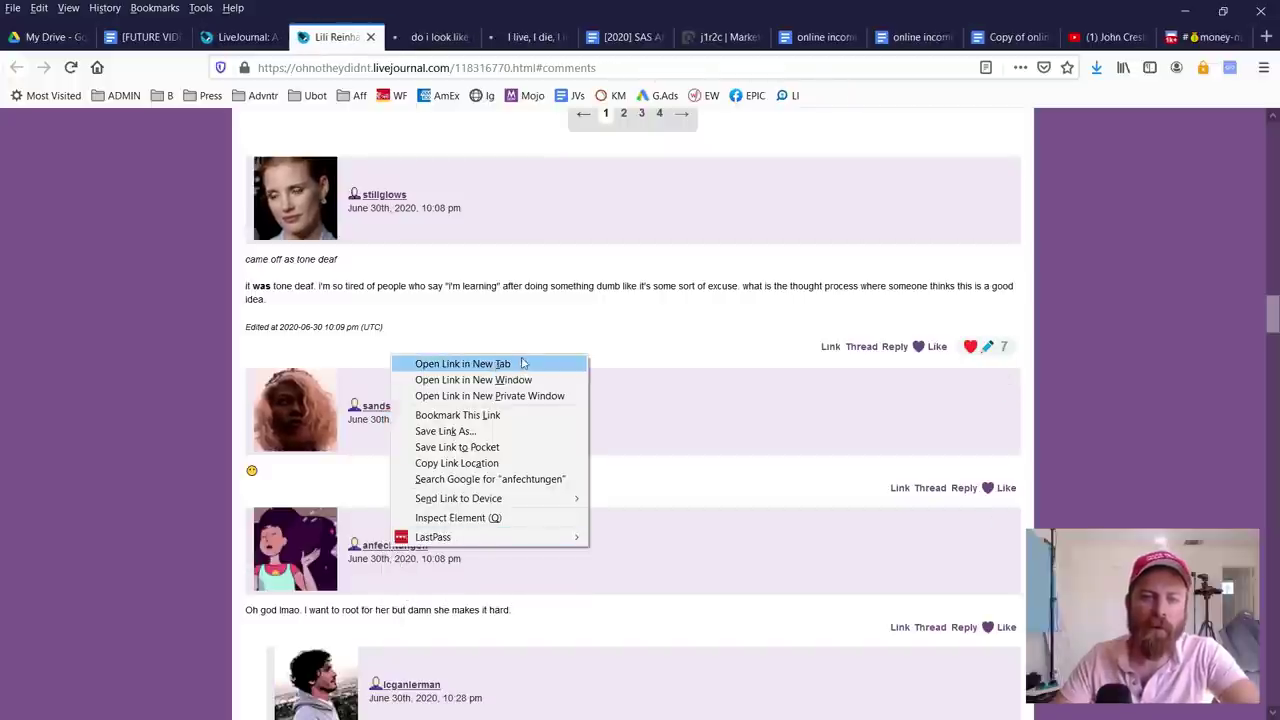
mouse_move(521, 362)
left_mouse_down()
mouse_move(395, 356)
mouse_move(476, 384)
mouse_move(445, 348)
mouse_move(430, 372)
left_mouse_up()
left_click(462, 364)
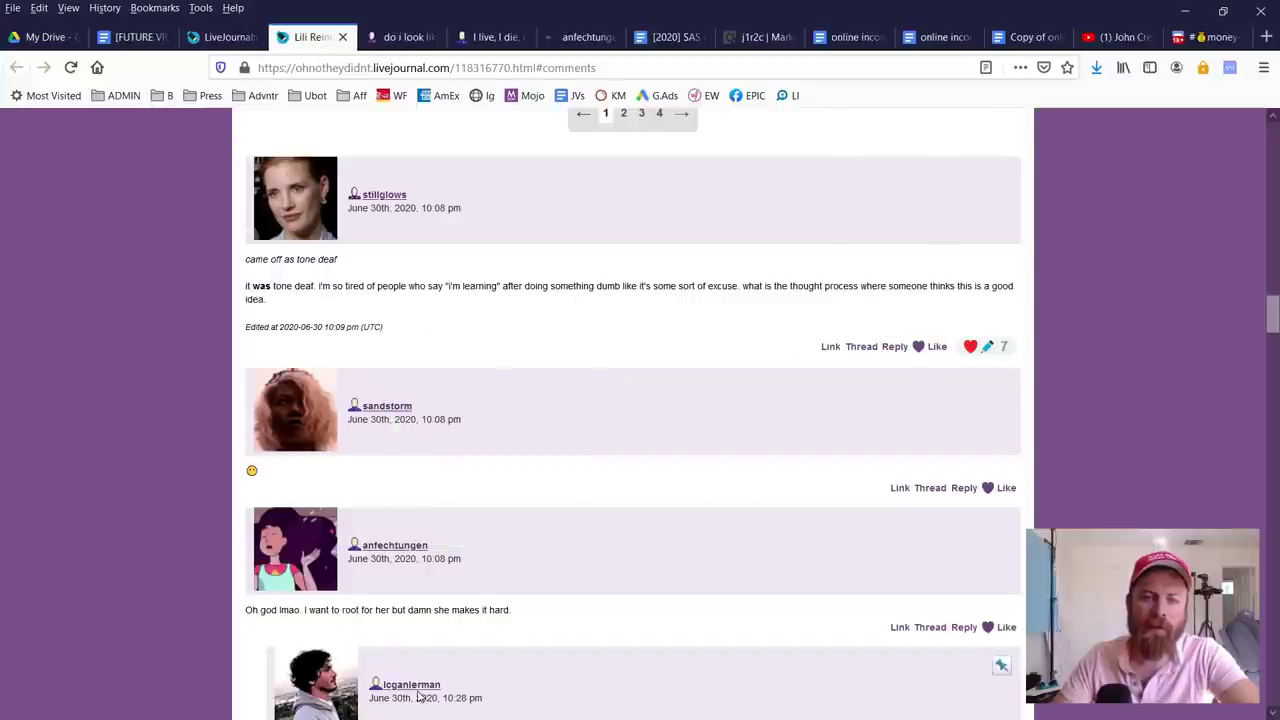
right_click(416, 690)
left_click(470, 502)
scroll(569, 502, "down", 4)
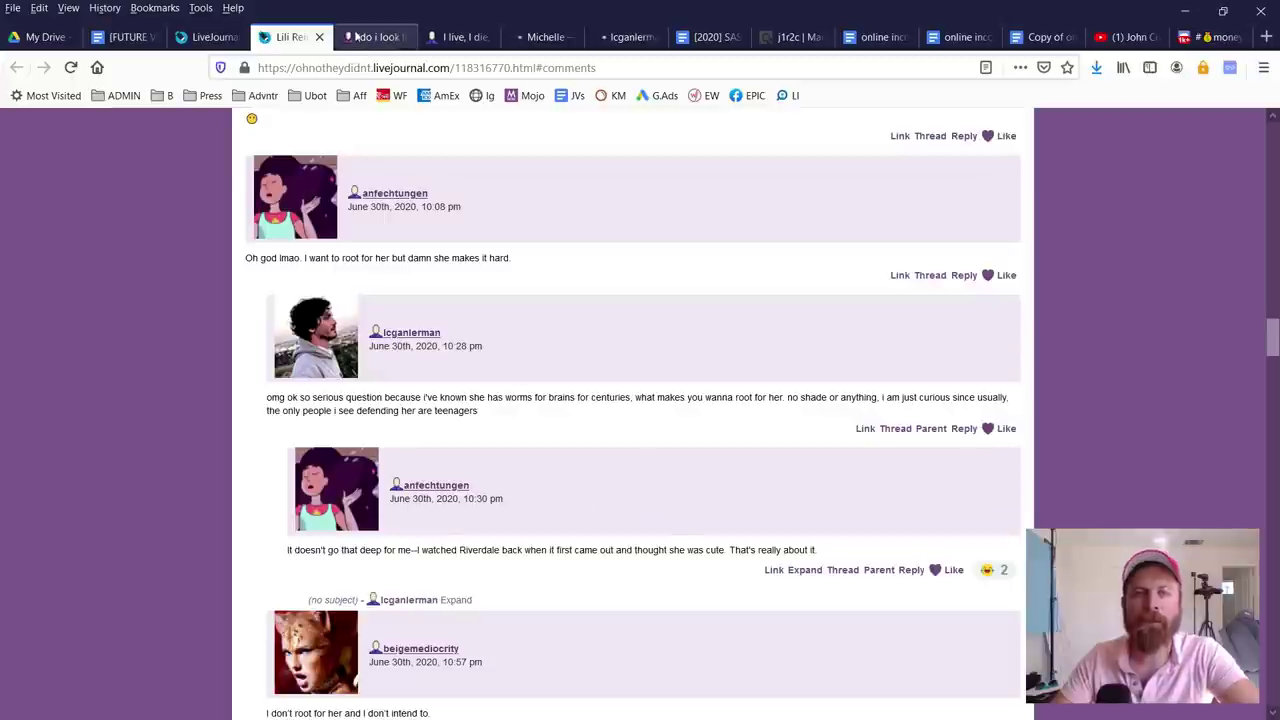
Step: Switch to the first commenter's journal and locate the option for sending its owner a message
left_click(372, 37)
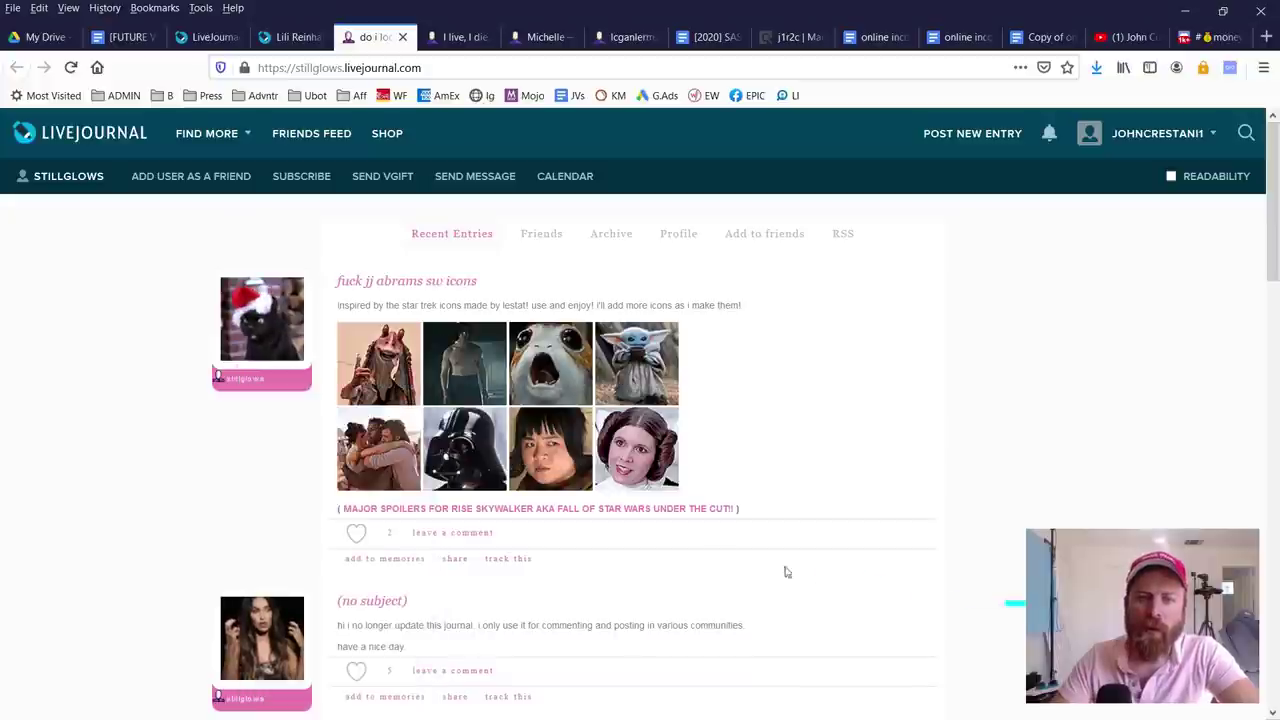
mouse_move(497, 296)
left_mouse_down()
mouse_move(557, 270)
mouse_move(520, 257)
left_mouse_up()
mouse_move(433, 151)
left_mouse_down()
mouse_move(450, 206)
mouse_move(528, 148)
left_mouse_up()
left_click_drag(413, 199, 538, 208)
mouse_move(403, 138)
left_mouse_down()
mouse_move(405, 212)
mouse_move(520, 150)
left_mouse_up()
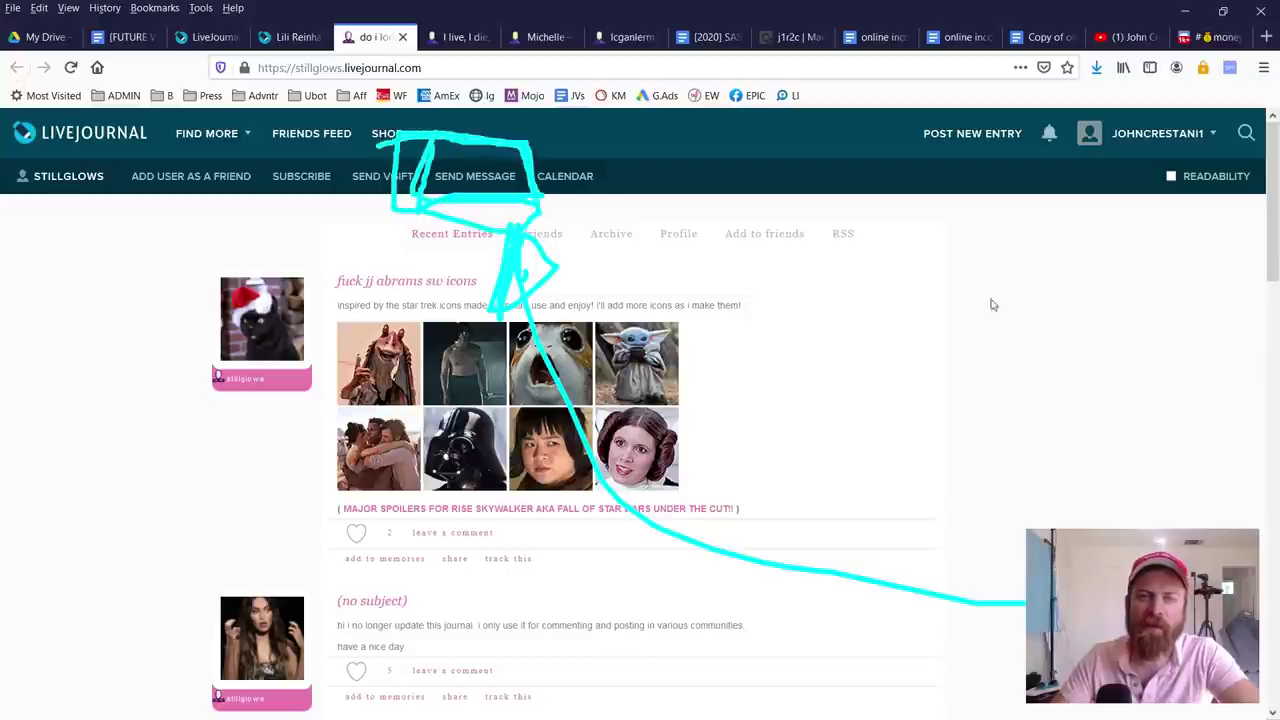
mouse_move(1118, 330)
left_mouse_down()
mouse_move(828, 240)
mouse_move(550, 185)
mouse_move(608, 120)
mouse_move(570, 178)
mouse_move(592, 245)
mouse_move(567, 218)
left_mouse_up()
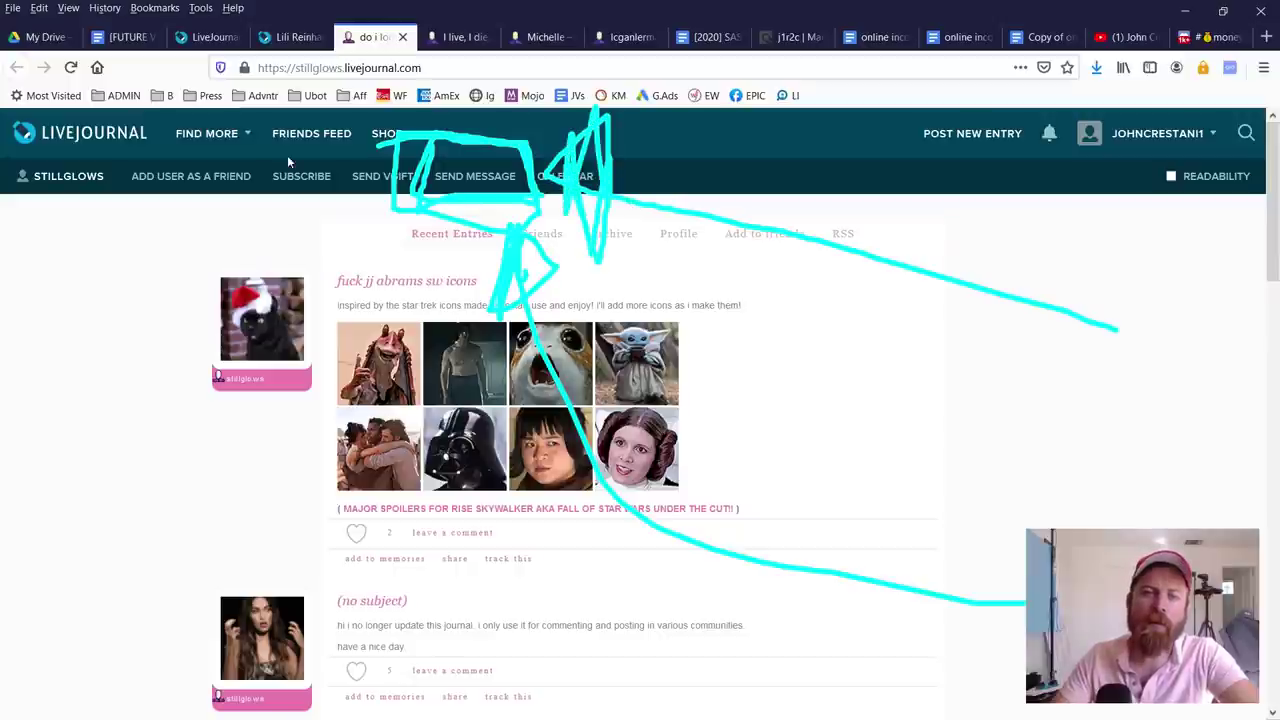
left_click_drag(27, 160, 322, 164)
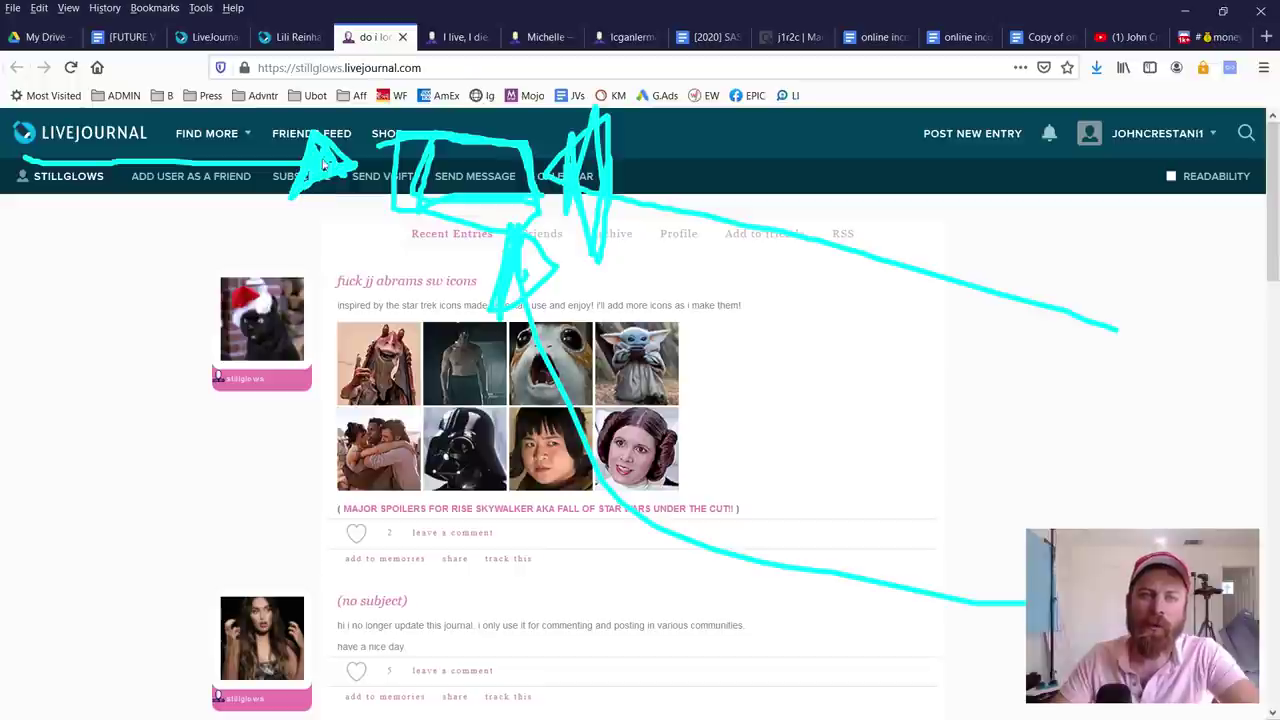
mouse_move(136, 560)
left_mouse_down()
mouse_move(232, 471)
mouse_move(408, 255)
left_mouse_up()
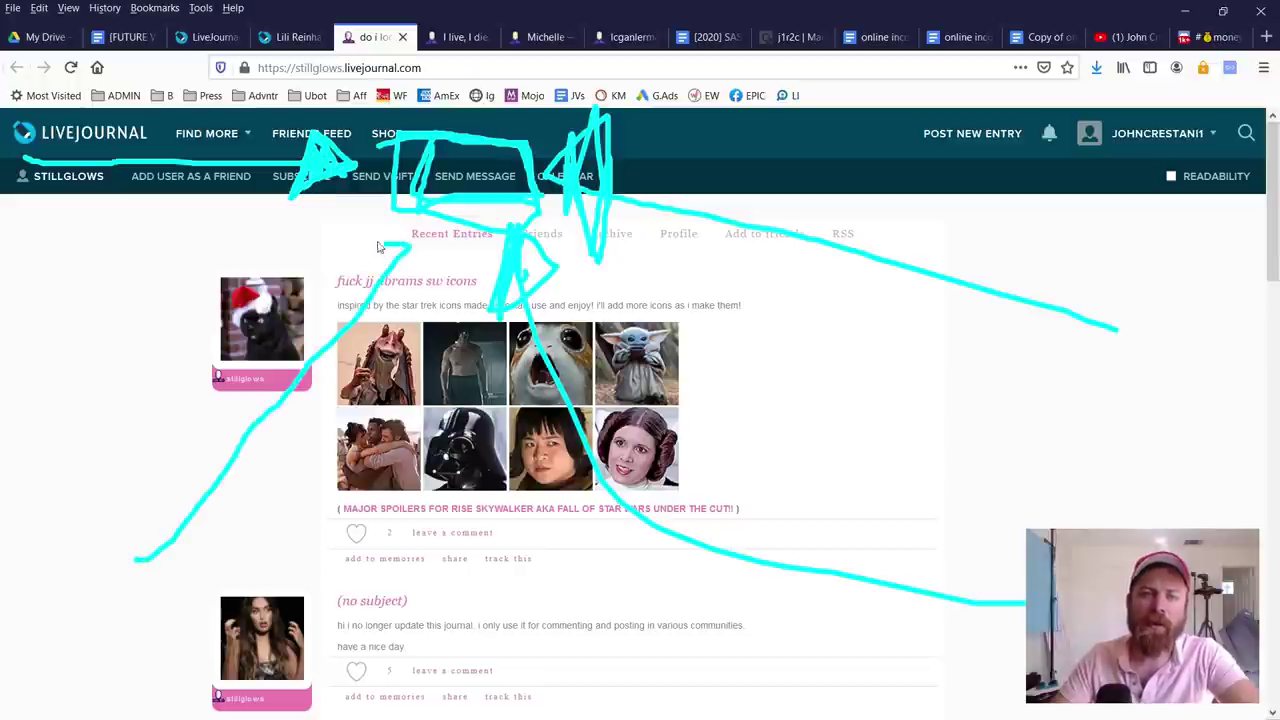
left_click_drag(428, 326, 406, 245)
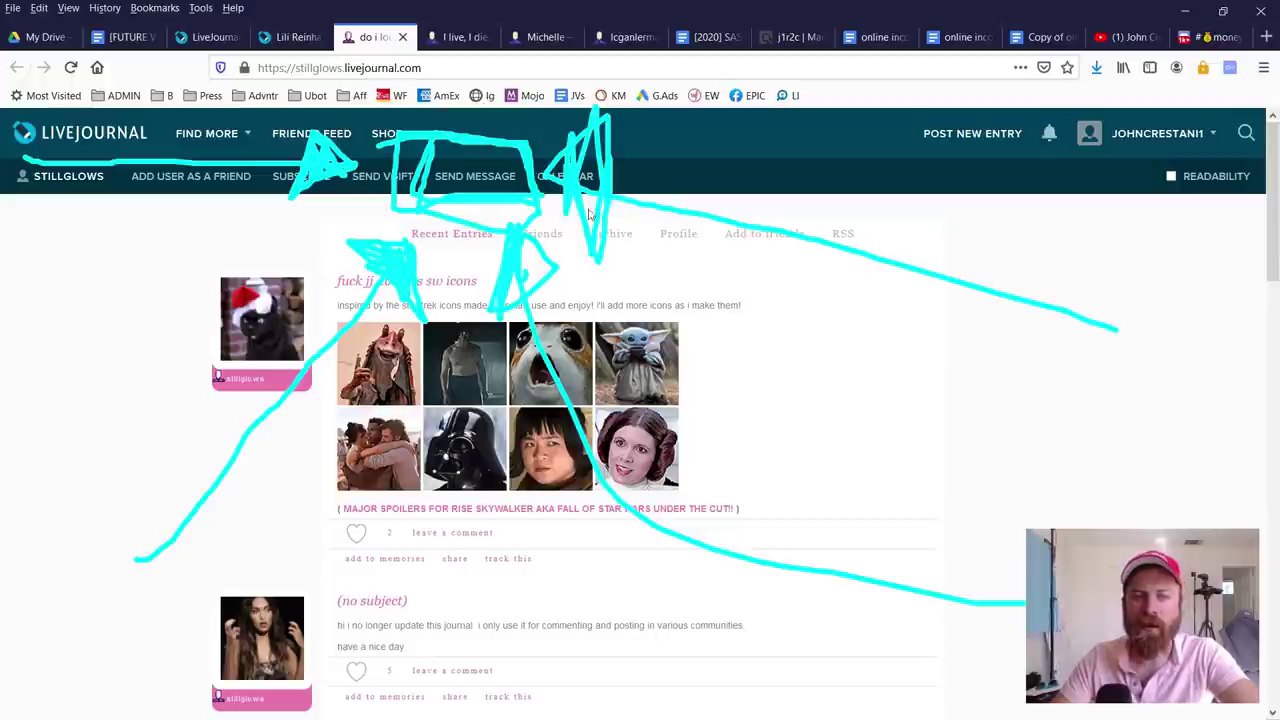
Step: Start a new message to the journal's owner and look over its recipient, subject and body fields
left_click(486, 177)
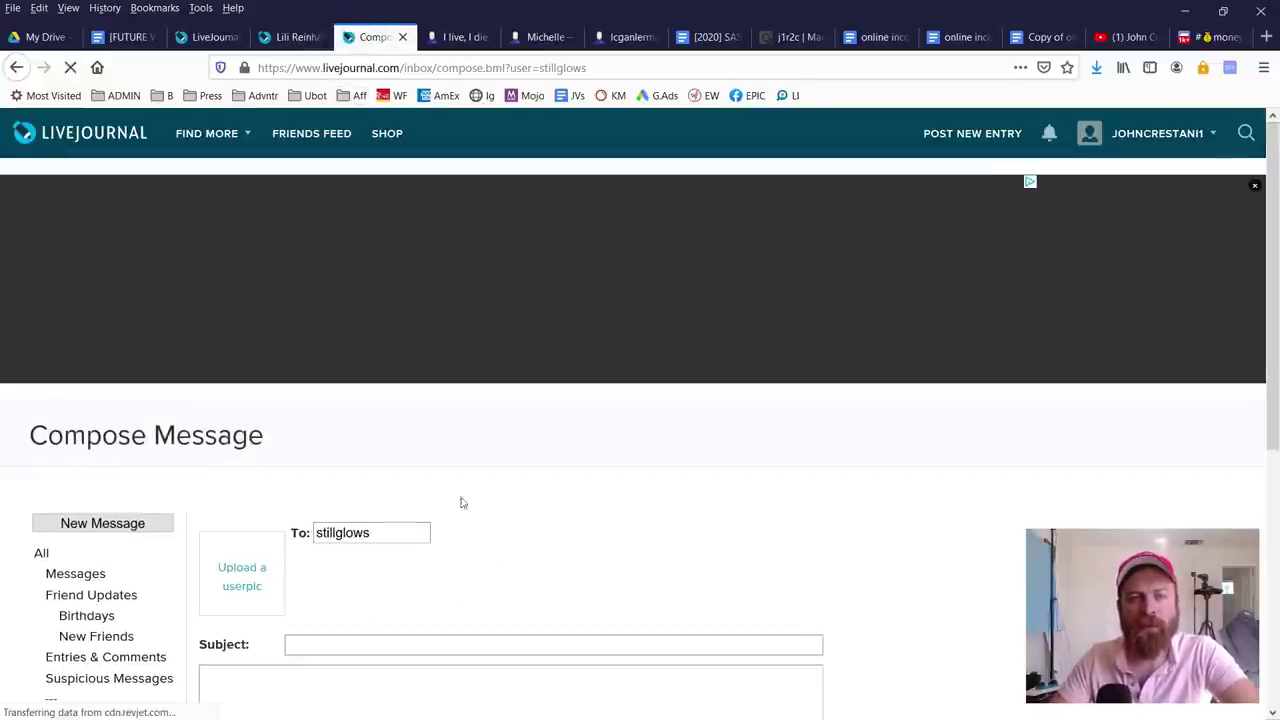
scroll(461, 502, "down", 2)
double_click(360, 357)
left_click(377, 374)
scroll(554, 380, "down", 3)
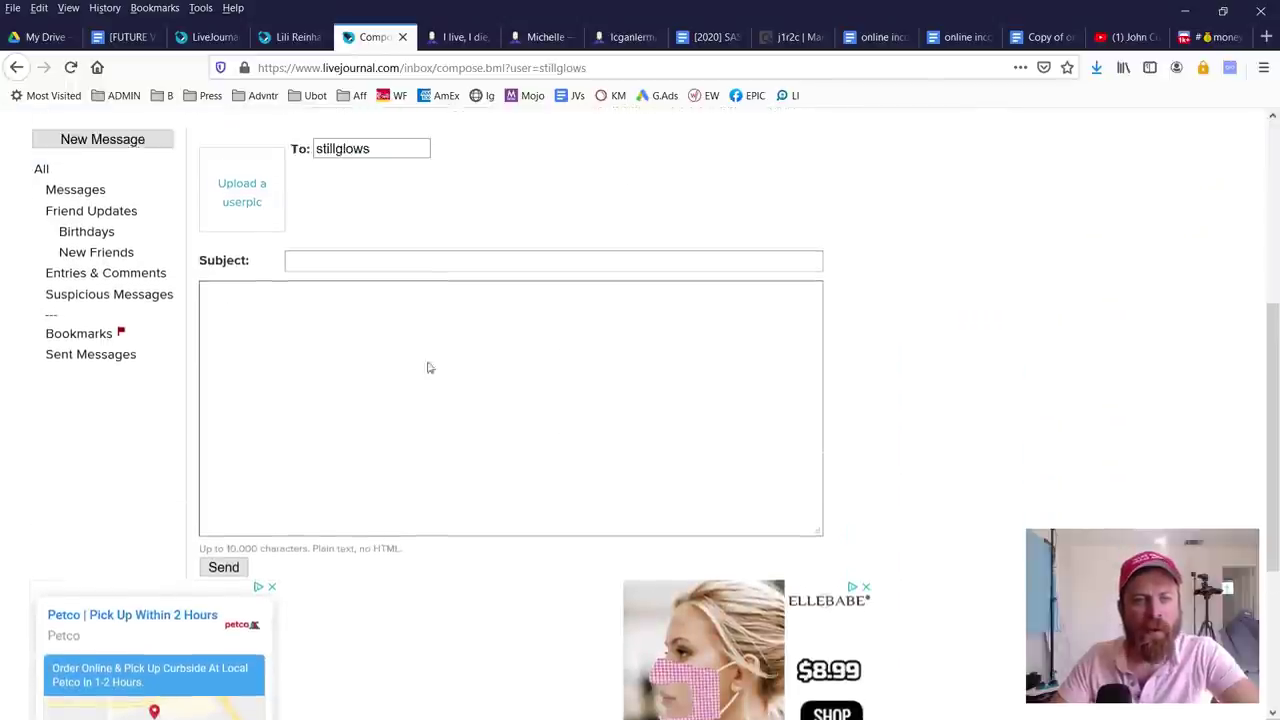
scroll(609, 411, "down", 1)
scroll(632, 382, "up", 1)
mouse_move(253, 283)
left_mouse_down()
mouse_move(203, 320)
mouse_move(170, 283)
left_mouse_up()
left_click_drag(201, 375, 645, 375)
mouse_move(1001, 430)
left_mouse_down()
mouse_move(686, 410)
mouse_move(666, 526)
mouse_move(706, 398)
left_mouse_up()
mouse_move(402, 432)
left_mouse_down()
mouse_move(205, 568)
mouse_move(214, 556)
mouse_move(200, 535)
mouse_move(252, 556)
mouse_move(230, 550)
left_mouse_up()
key("Escape")
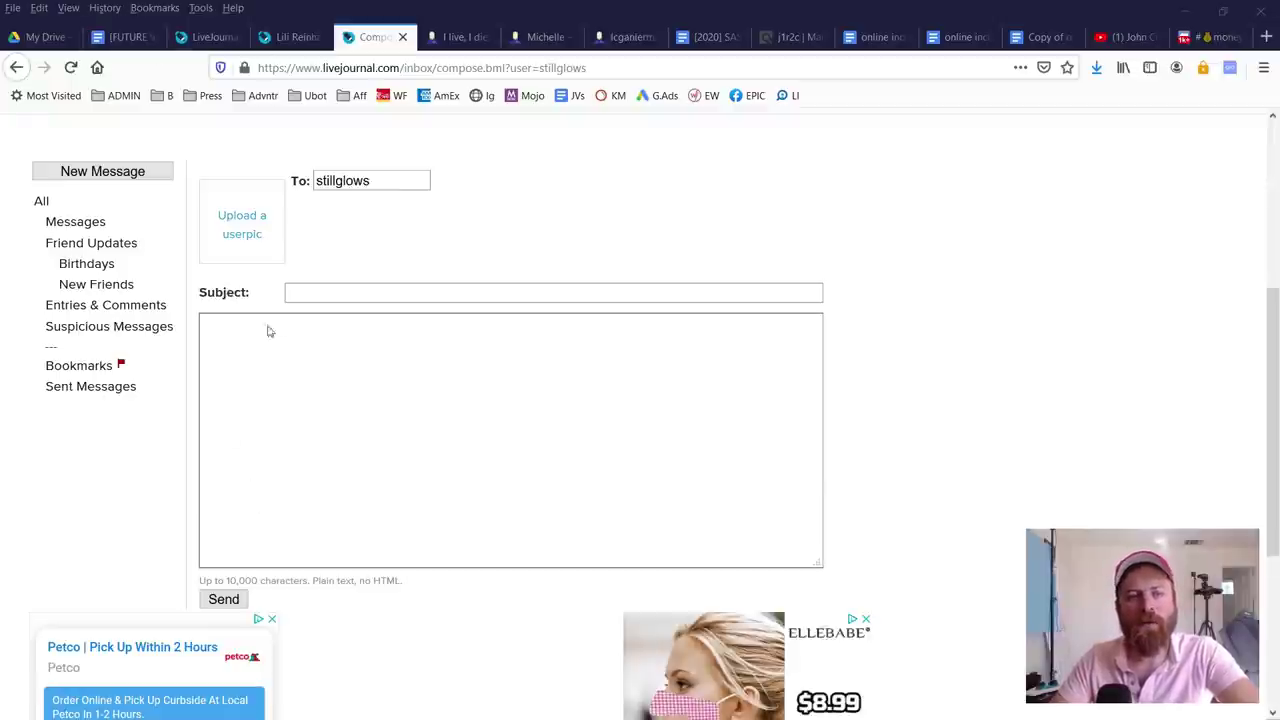
left_click_drag(236, 348, 292, 475)
left_click_drag(292, 533, 312, 549)
left_click_drag(498, 330, 519, 458)
mouse_move(510, 505)
left_mouse_down()
mouse_move(534, 486)
mouse_move(520, 520)
left_mouse_up()
left_click_drag(625, 343, 677, 442)
left_click_drag(685, 501, 675, 512)
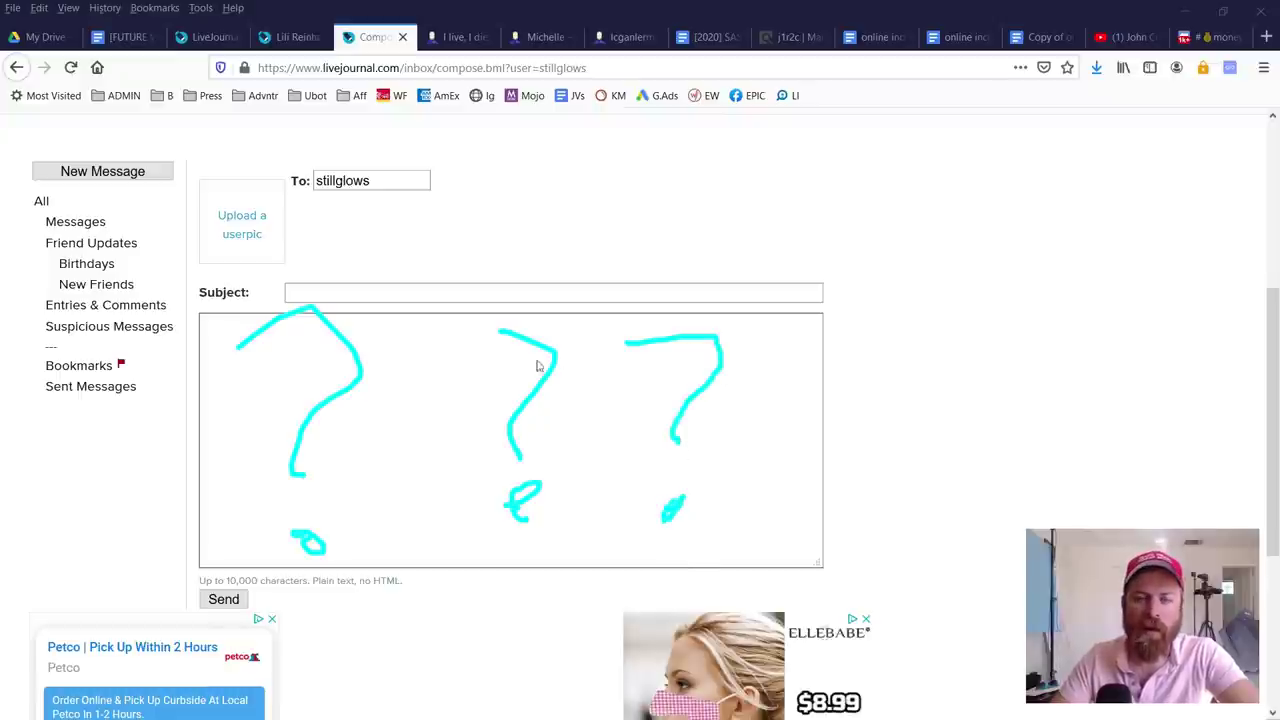
mouse_move(370, 360)
left_mouse_down()
mouse_move(423, 374)
mouse_move(388, 448)
left_mouse_up()
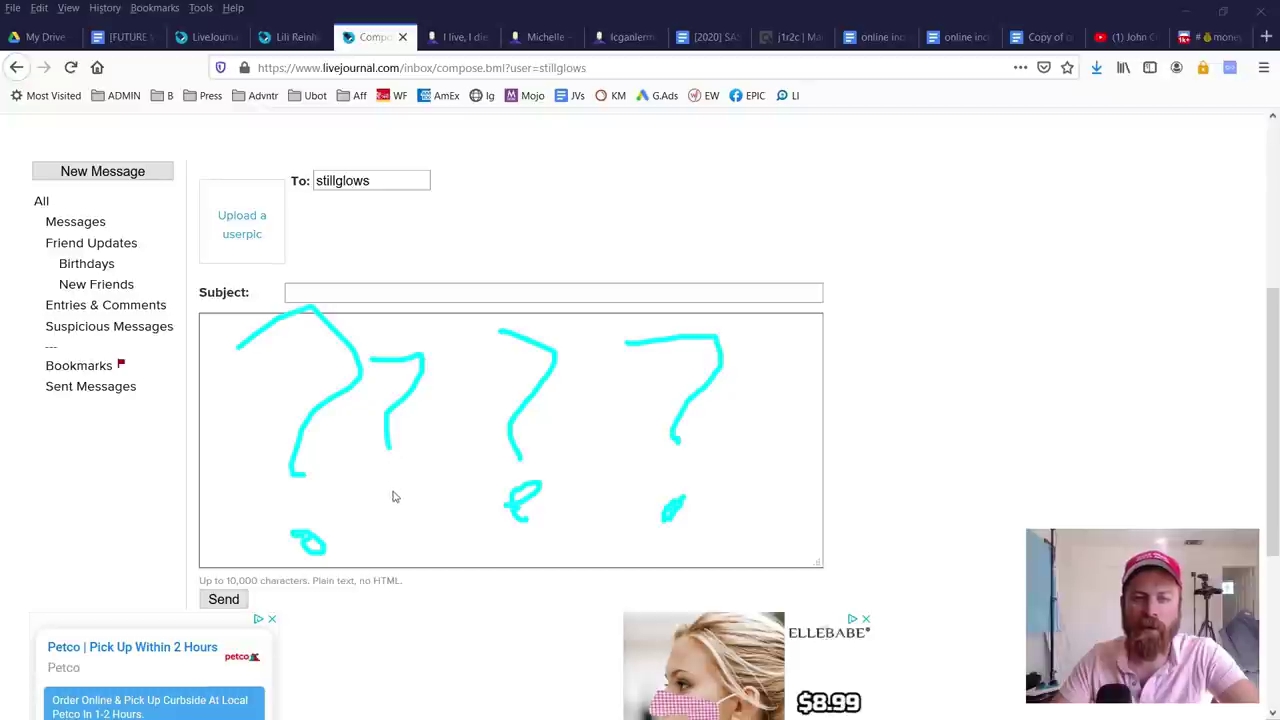
left_click_drag(393, 497, 420, 498)
mouse_move(960, 318)
left_mouse_down()
mouse_move(522, 195)
mouse_move(598, 400)
mouse_move(1078, 340)
mouse_move(440, 600)
mouse_move(453, 140)
left_mouse_up()
key("Escape")
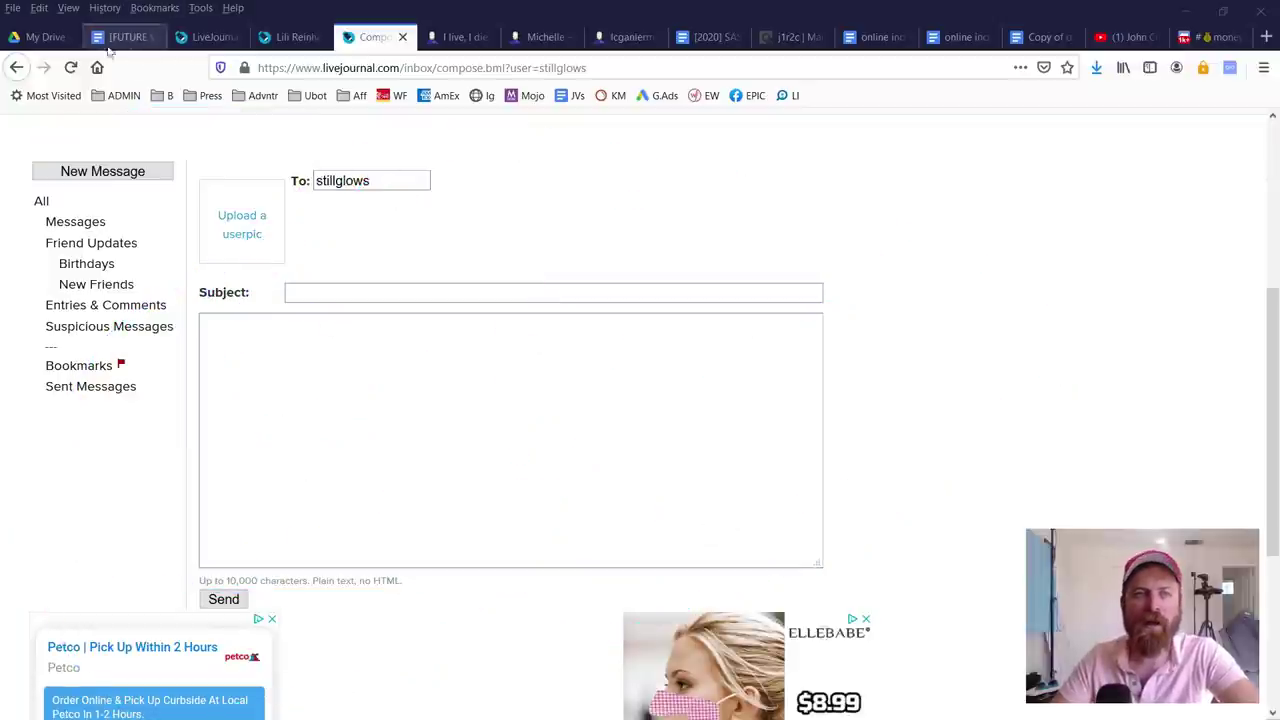
Step: Switch to the [2020] SAS Affiliate Resources document and review instructions 15 to 20 on registering and messaging Livejournal users
left_click(128, 38)
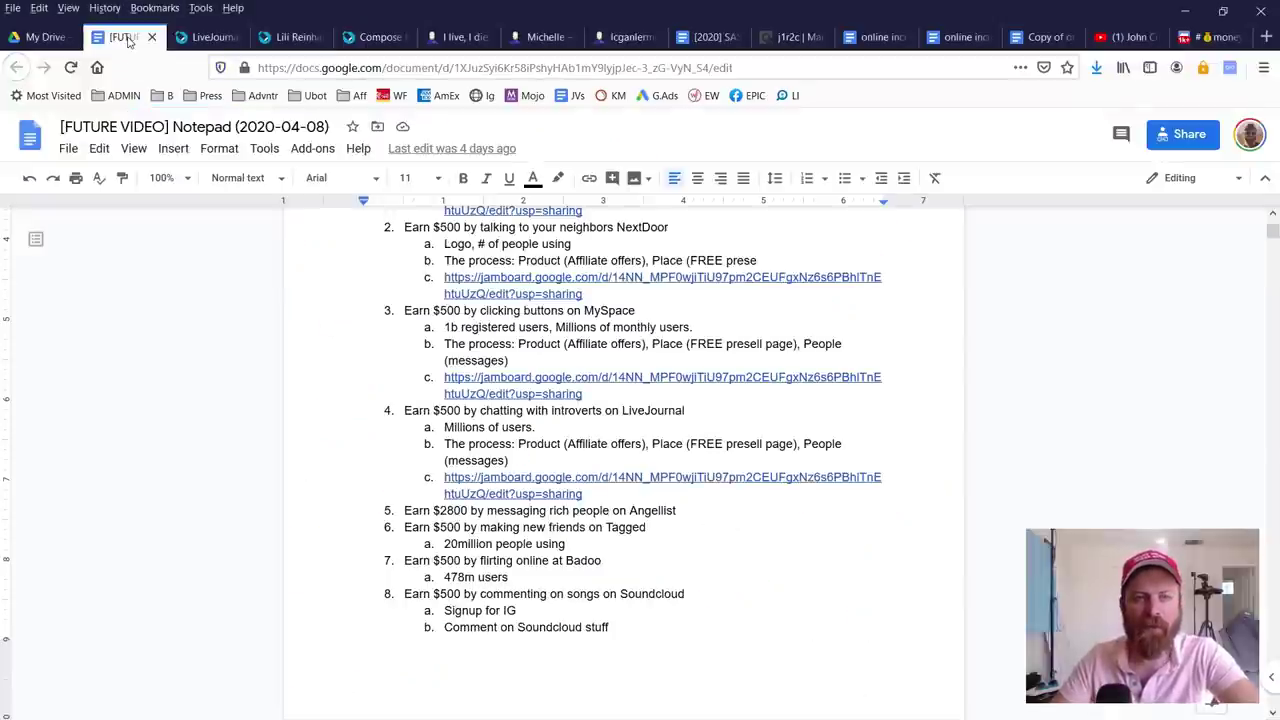
key("ctrl+Tab")
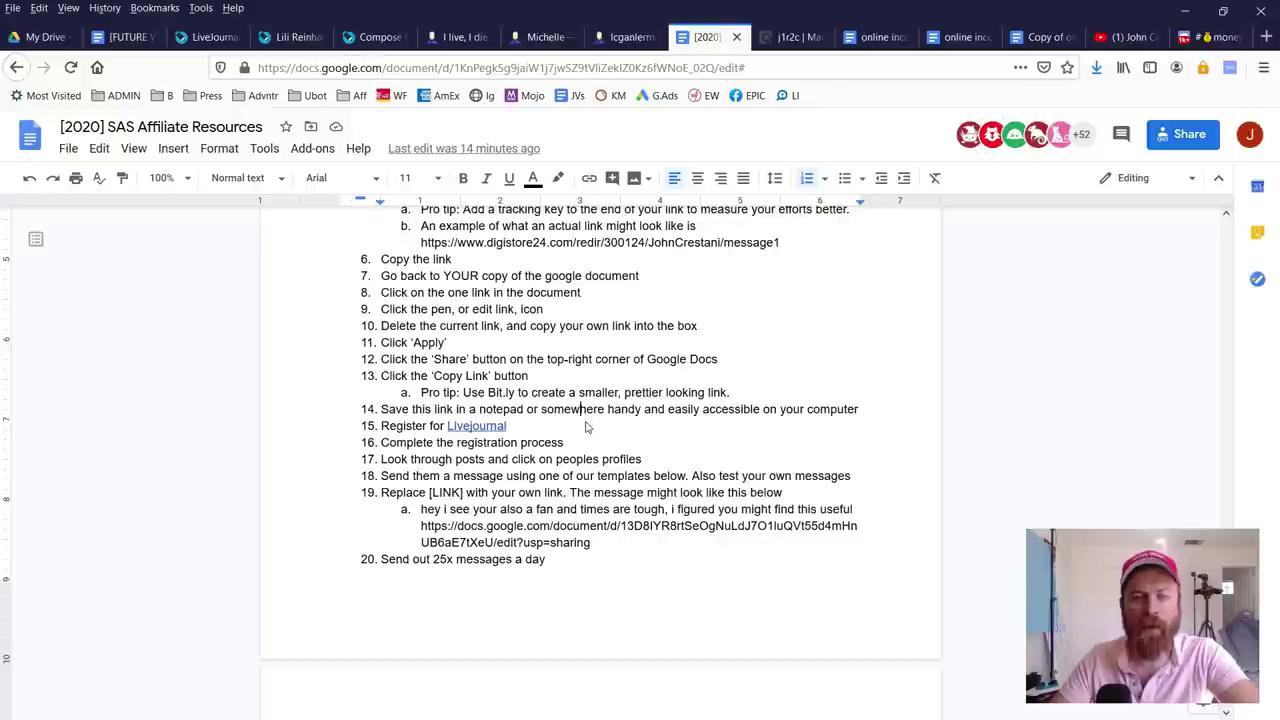
left_click(587, 427)
mouse_move(730, 268)
left_mouse_down()
mouse_move(750, 318)
mouse_move(795, 336)
mouse_move(813, 326)
left_mouse_up()
mouse_move(822, 260)
left_mouse_down()
mouse_move(846, 264)
mouse_move(893, 328)
mouse_move(962, 290)
mouse_move(1005, 336)
left_mouse_up()
mouse_move(725, 367)
left_mouse_down()
mouse_move(1062, 207)
mouse_move(652, 236)
mouse_move(880, 379)
left_mouse_up()
mouse_move(706, 355)
left_mouse_down()
mouse_move(1022, 402)
mouse_move(650, 228)
mouse_move(683, 358)
left_mouse_up()
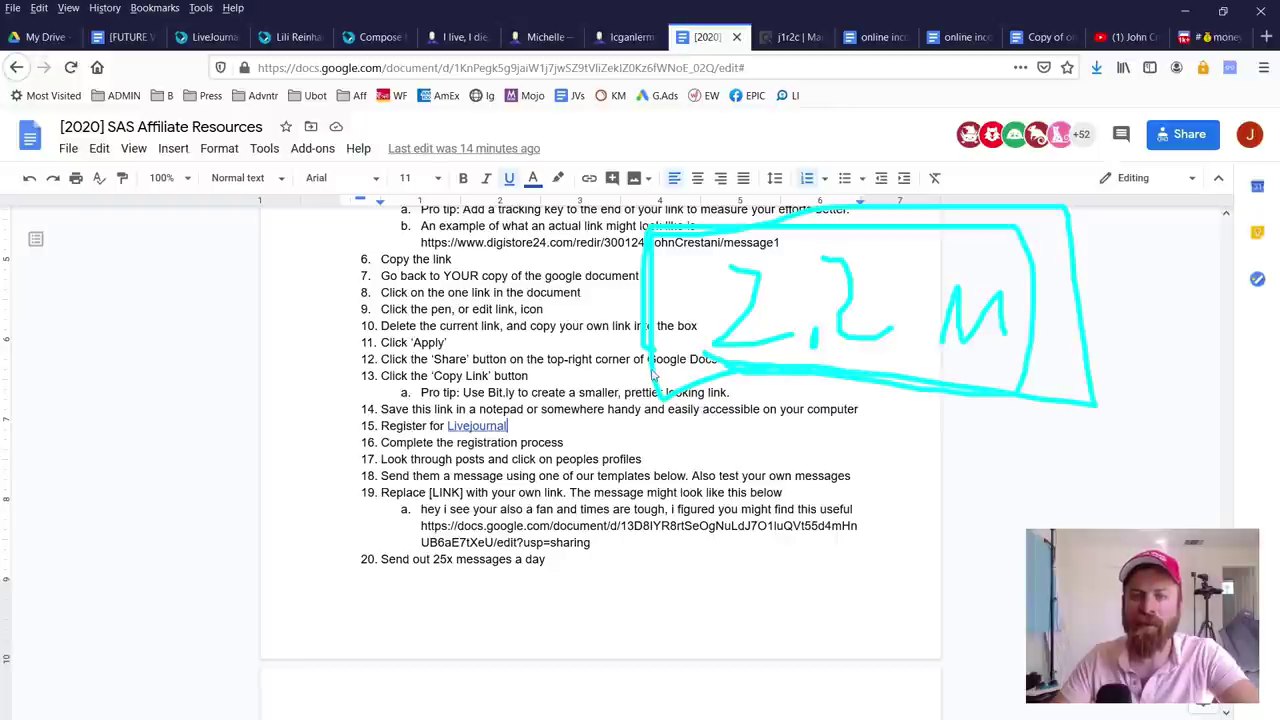
mouse_move(883, 217)
left_mouse_down()
mouse_move(665, 290)
mouse_move(1148, 455)
mouse_move(572, 208)
mouse_move(1236, 497)
left_mouse_up()
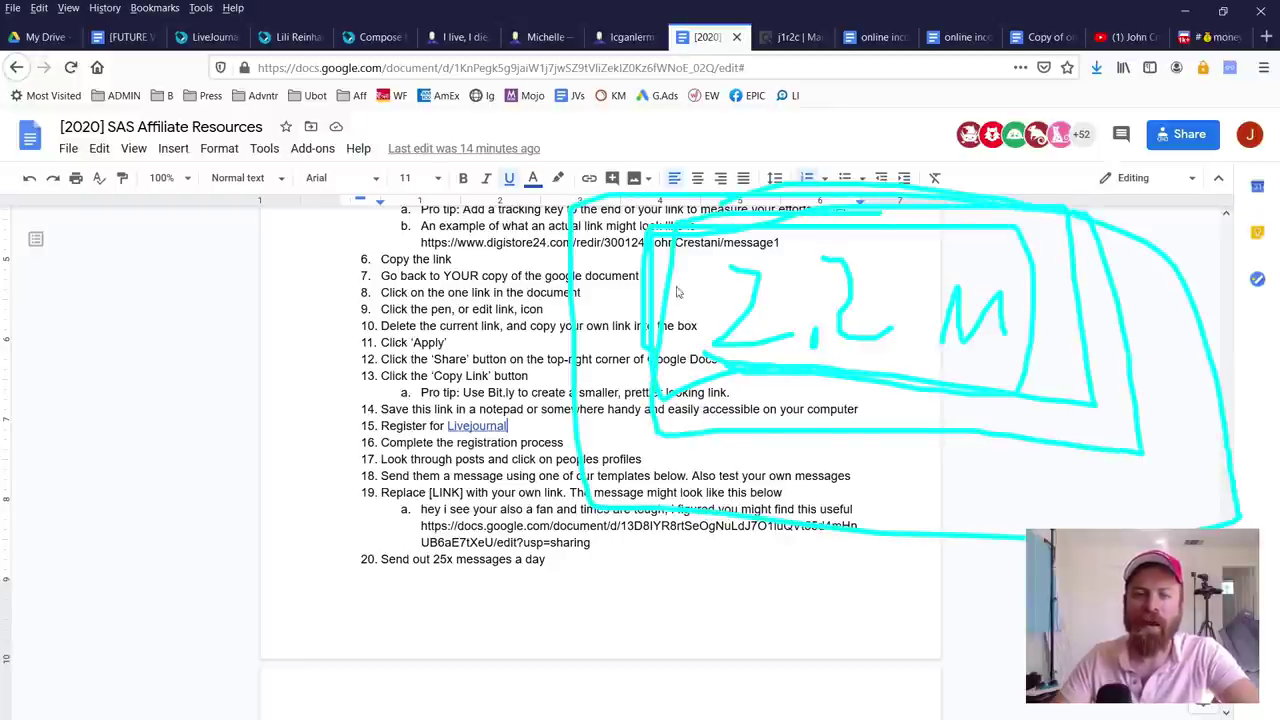
Step: Review the example message under instruction 19, instructions 21 and 22, and the Livejournal Message Templates
left_click_drag(388, 492, 699, 526)
scroll(615, 500, "down", 2)
scroll(613, 500, "down", 2)
scroll(611, 500, "up", 10)
scroll(306, 371, "up", 2)
mouse_move(325, 391)
left_mouse_down()
mouse_move(557, 408)
mouse_move(296, 338)
left_mouse_up()
scroll(673, 319, "down", 7)
scroll(673, 319, "down", 15)
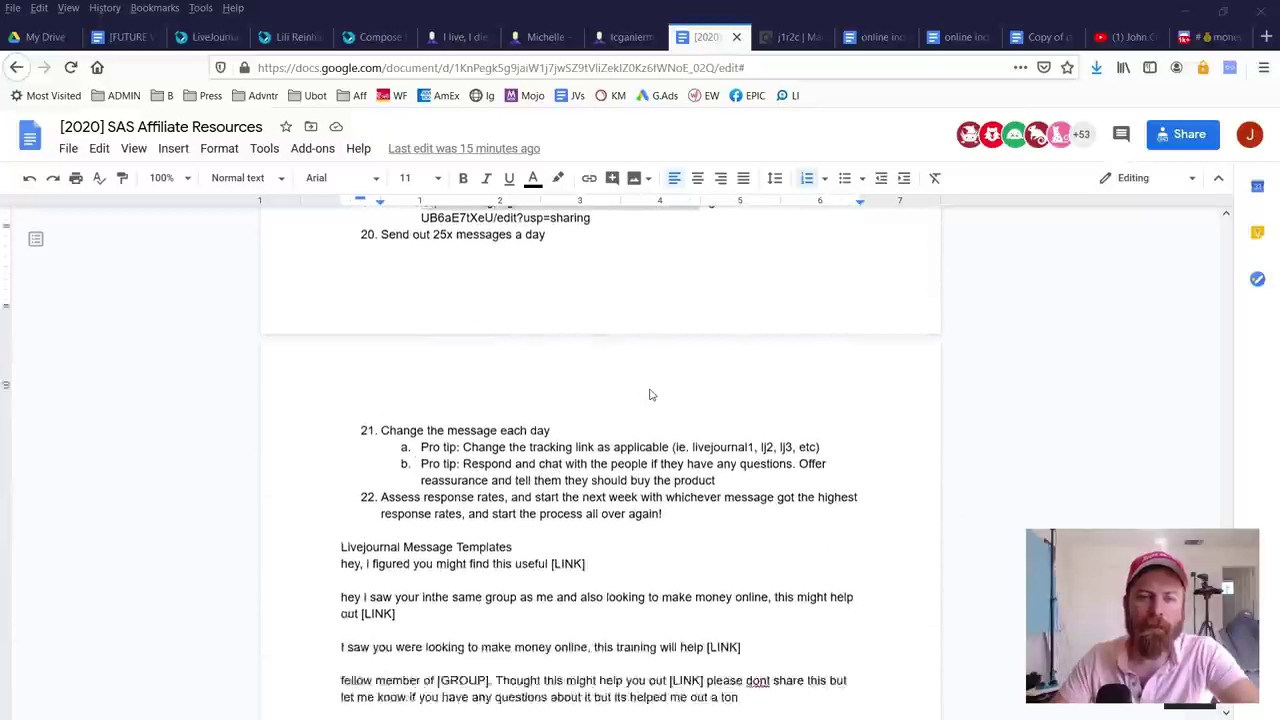
mouse_move(599, 337)
left_mouse_down()
mouse_move(345, 312)
mouse_move(320, 525)
mouse_move(753, 572)
mouse_move(892, 503)
mouse_move(406, 304)
left_mouse_up()
Step: Return to the LiveJournal message being composed and enter "hey" as its subject
key("ctrl+5")
scroll(330, 336, "up", 3)
mouse_move(312, 368)
left_mouse_down()
mouse_move(396, 370)
mouse_move(272, 344)
mouse_move(347, 410)
left_mouse_up()
left_click(312, 480)
type("hey")
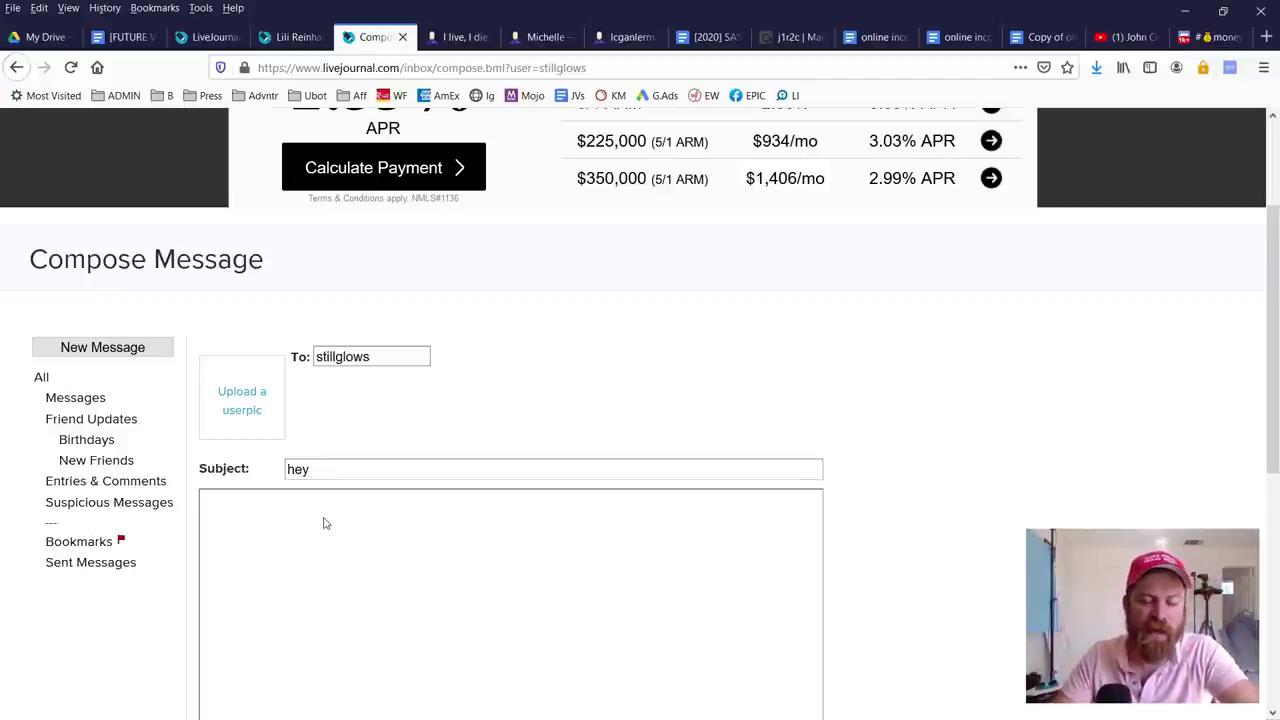
Step: Paste the copied template about making money online into the message body and delete its [LINK] placeholder
right_click(279, 505)
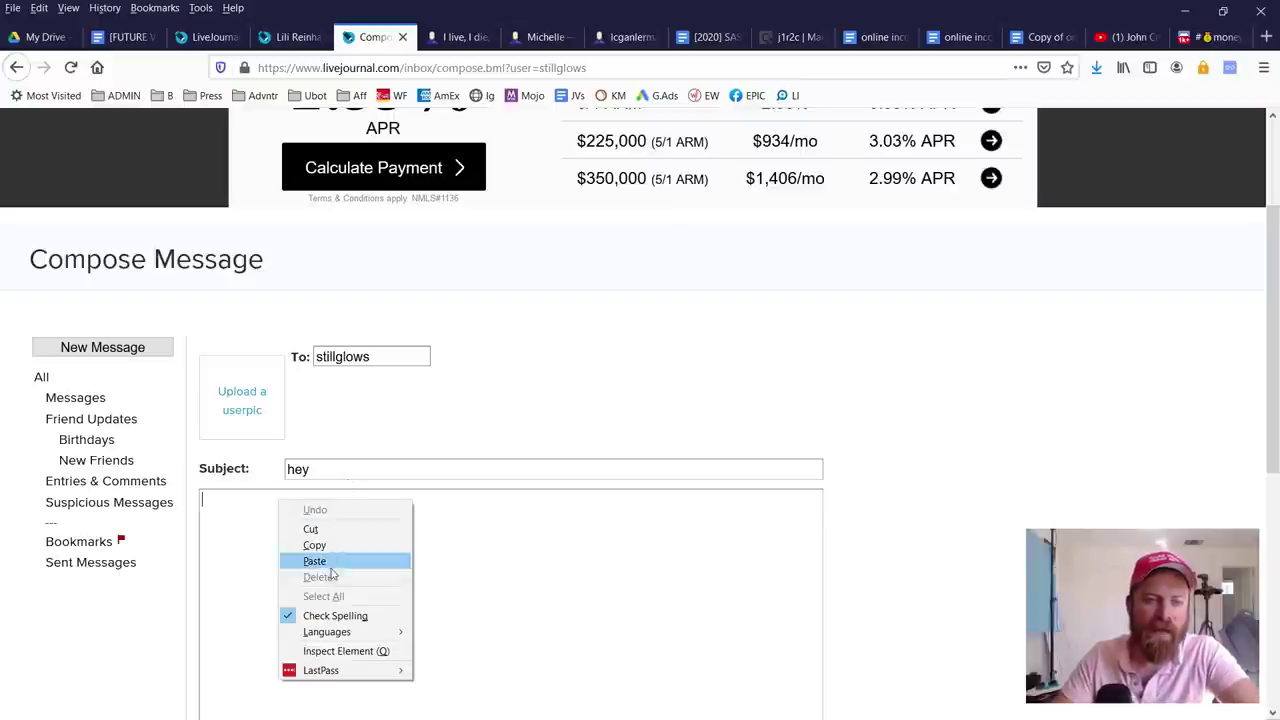
left_click(315, 561)
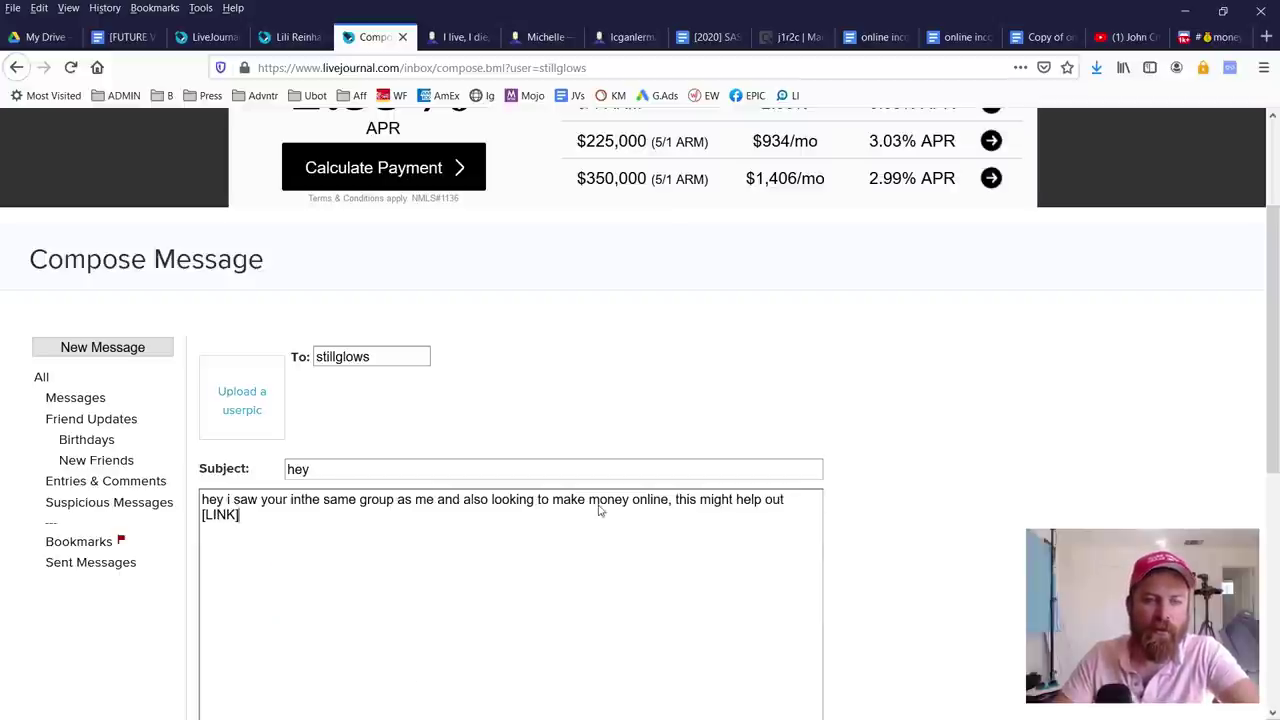
scroll(326, 523, "down", 2)
scroll(290, 458, "up", 1)
left_click_drag(251, 429, 171, 423)
left_click(250, 433)
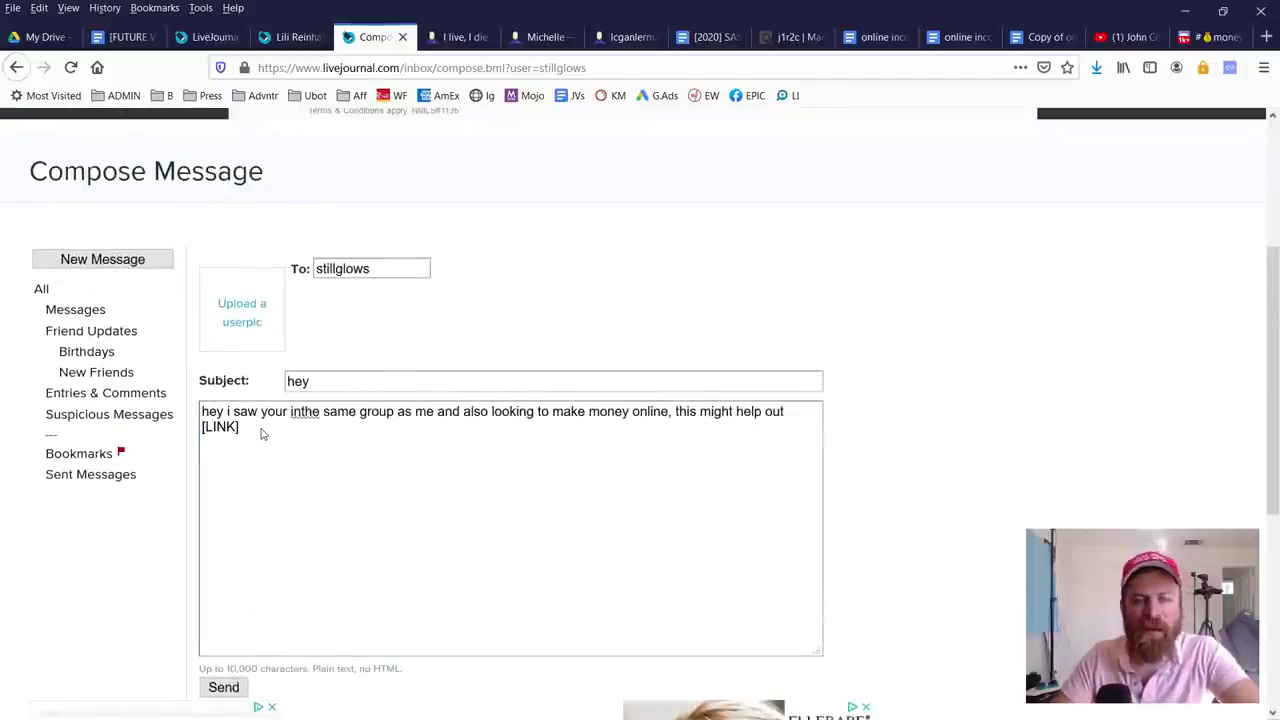
key("BackSpace")
key("BackSpace")
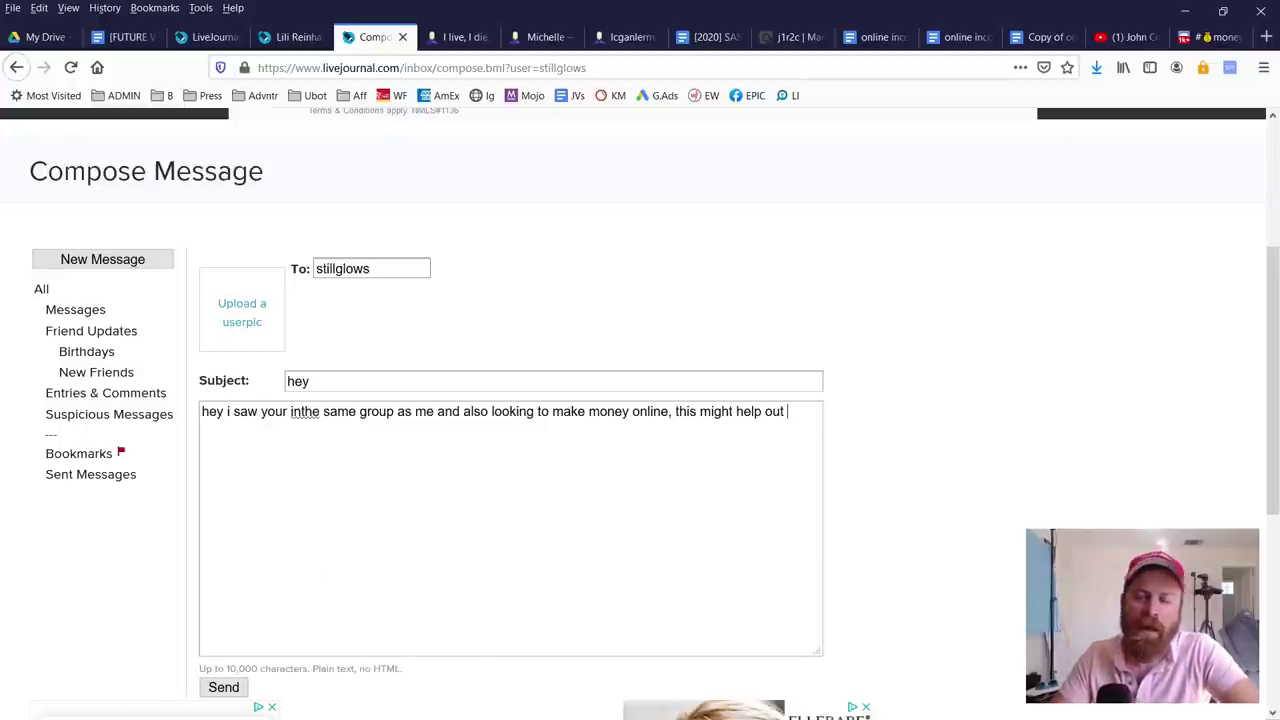
Step: Switch to Notepad, copy the Google Docs sharing link, and return to the LiveJournal message
key("alt+Tab")
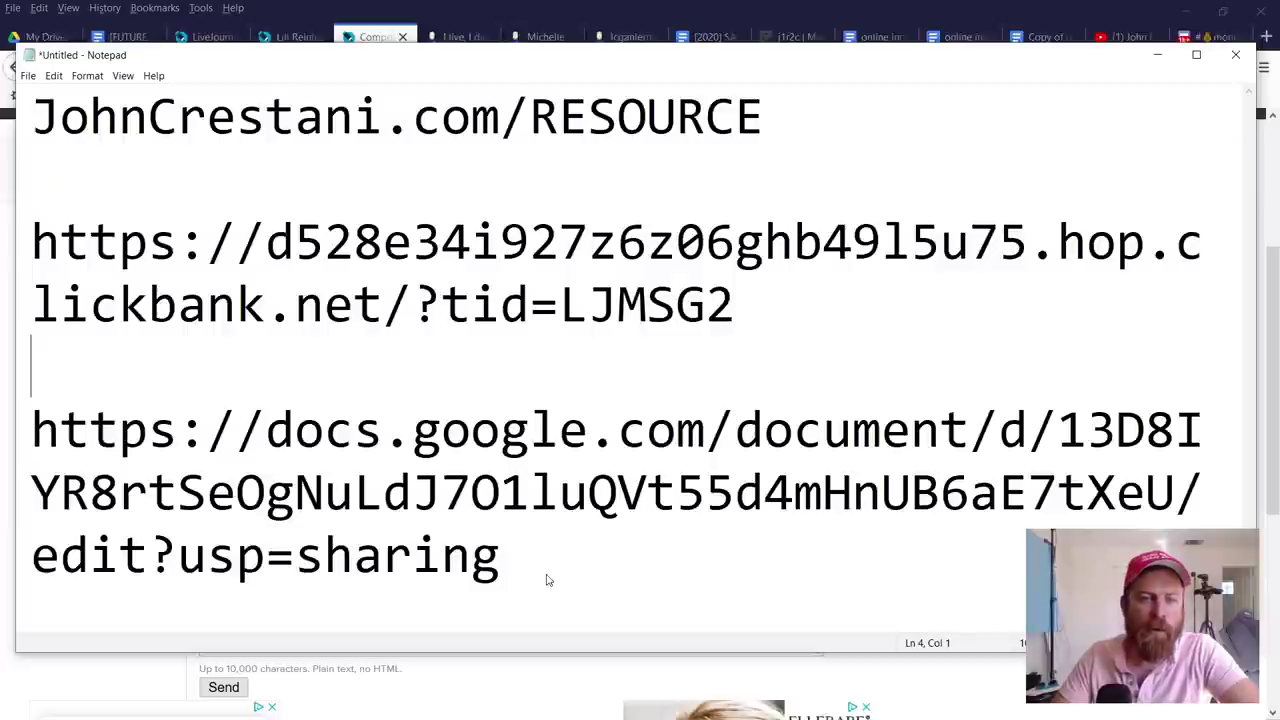
left_click_drag(505, 575, 30, 455)
key("ctrl+c")
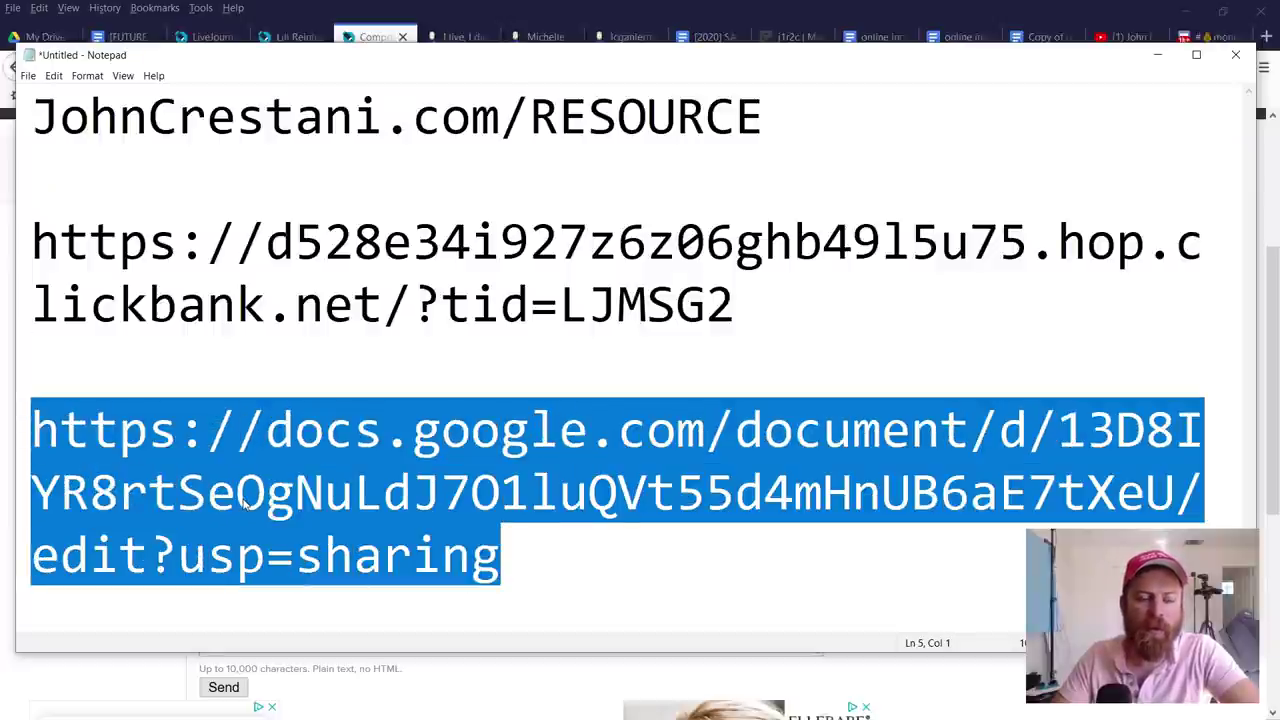
left_click(978, 670)
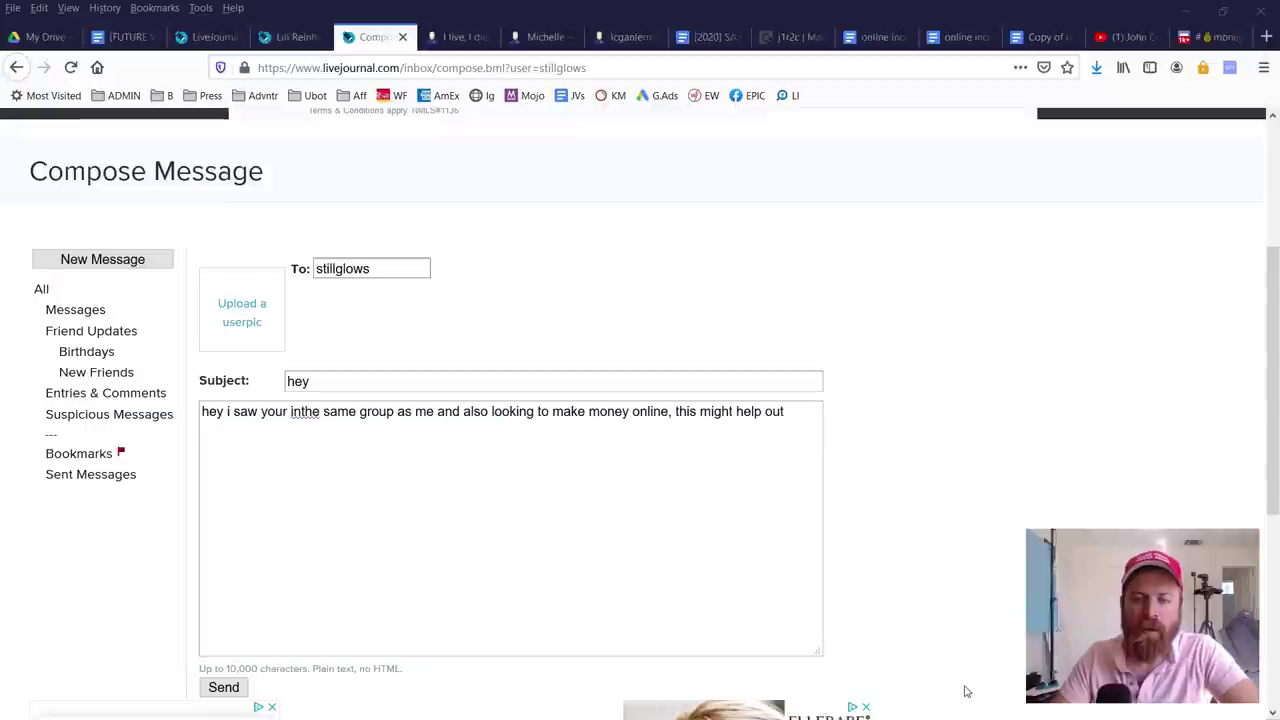
triple_click(975, 665)
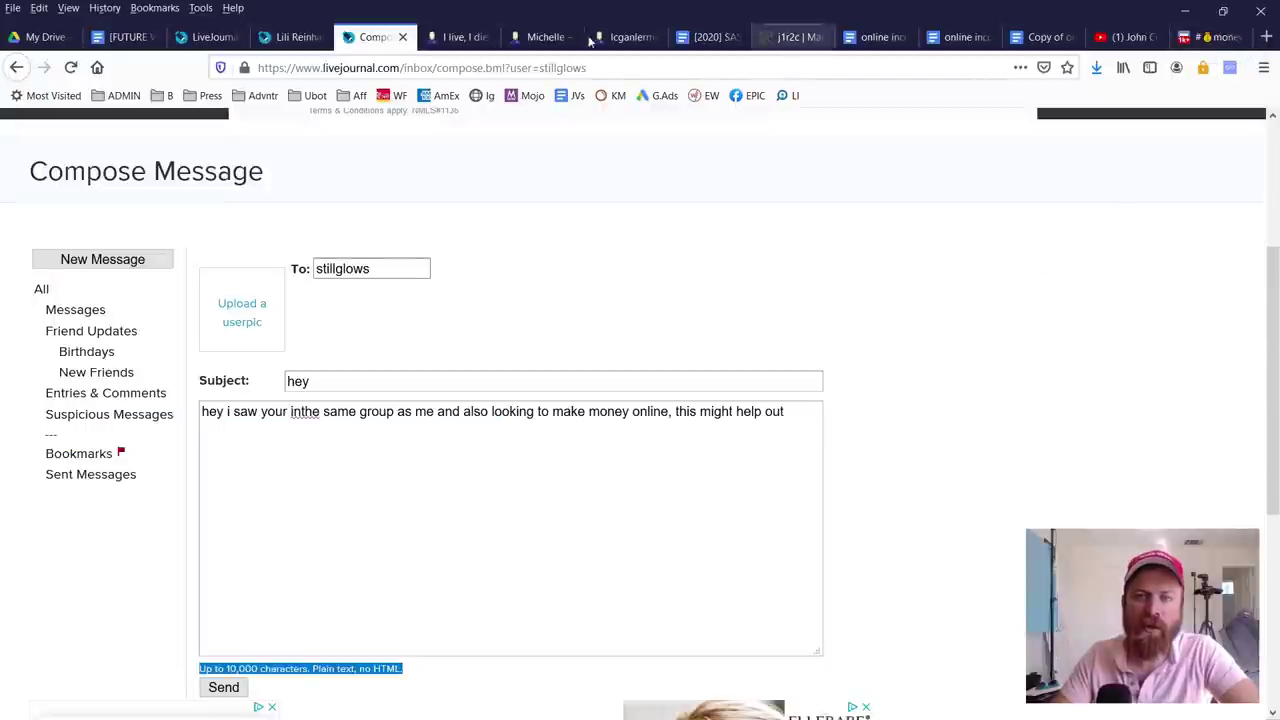
Step: Open the copied link in a new browser page and review the online income method document down to its training registration link
key("ctrl+t")
key("ctrl+v")
key("Return")
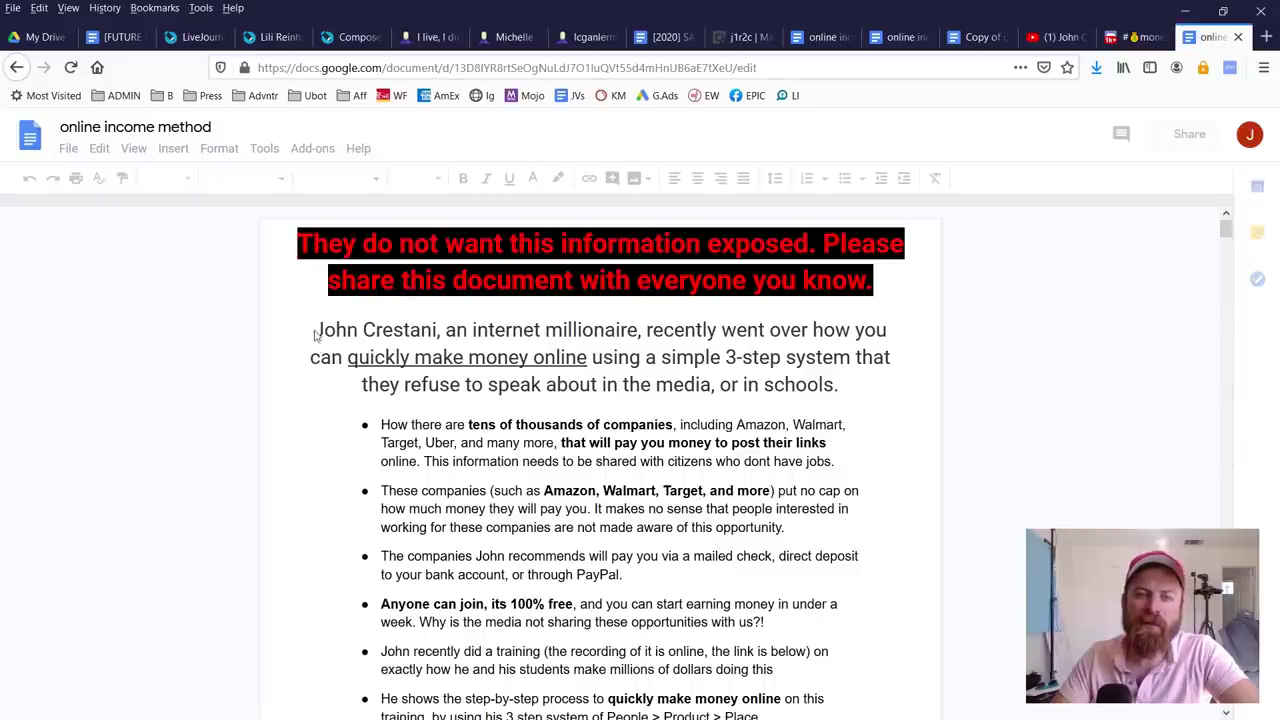
mouse_move(300, 327)
left_mouse_down()
mouse_move(514, 330)
mouse_move(346, 458)
mouse_move(650, 655)
left_mouse_up()
left_click_drag(960, 210, 886, 694)
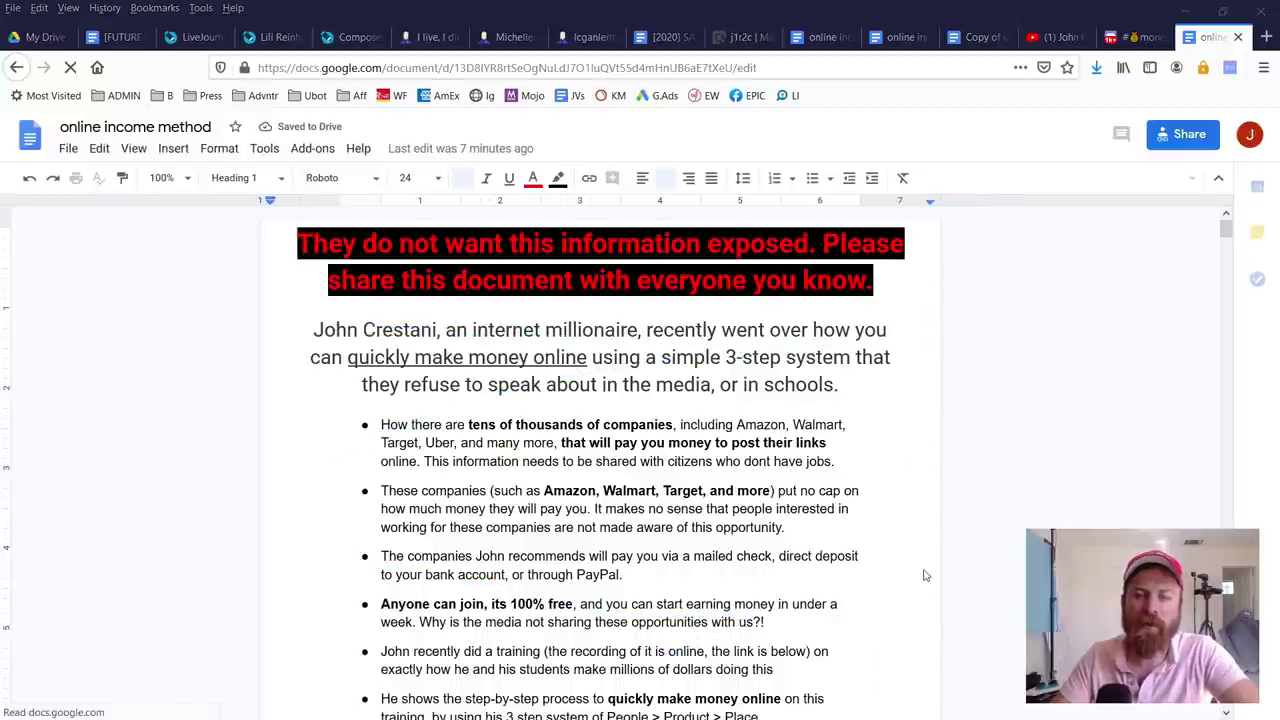
scroll(922, 574, "down", 2)
scroll(925, 573, "down", 3)
mouse_move(840, 432)
left_mouse_down()
mouse_move(436, 418)
mouse_move(338, 430)
mouse_move(416, 472)
mouse_move(858, 450)
mouse_move(352, 385)
left_mouse_up()
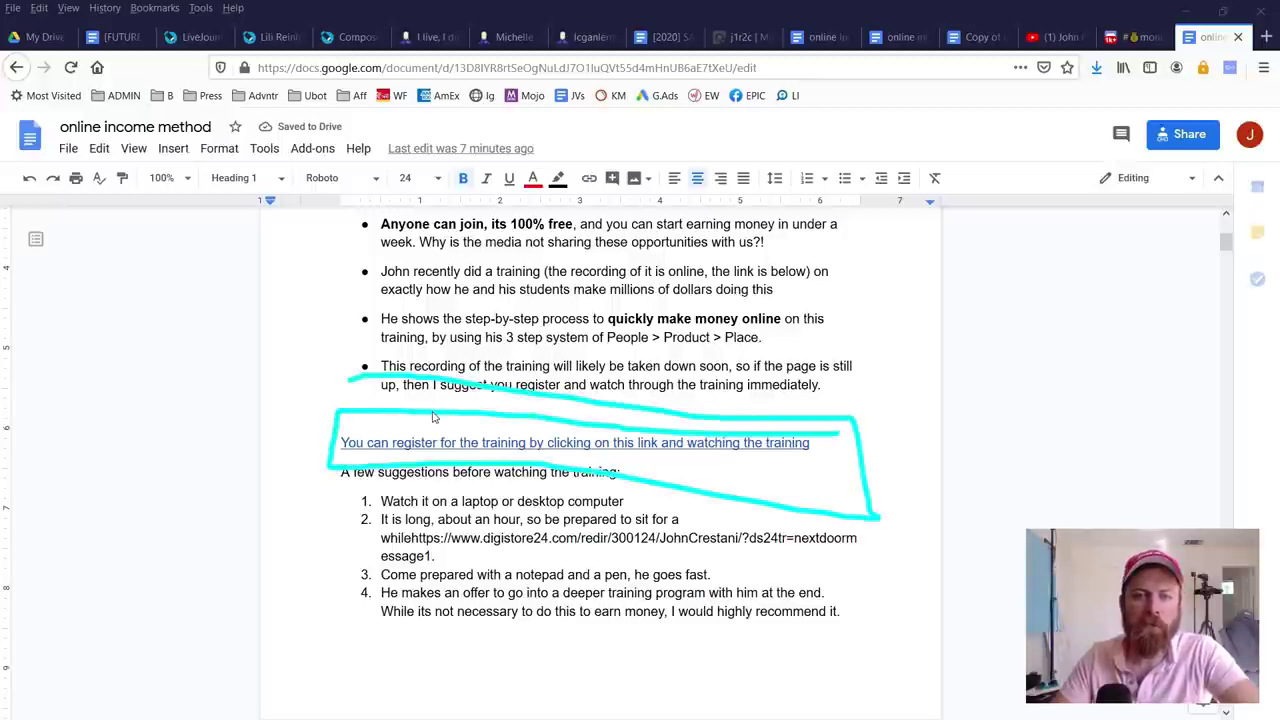
Step: Return to the LiveJournal message and paste the Google Docs sharing link after "this might help out"
left_click(450, 35)
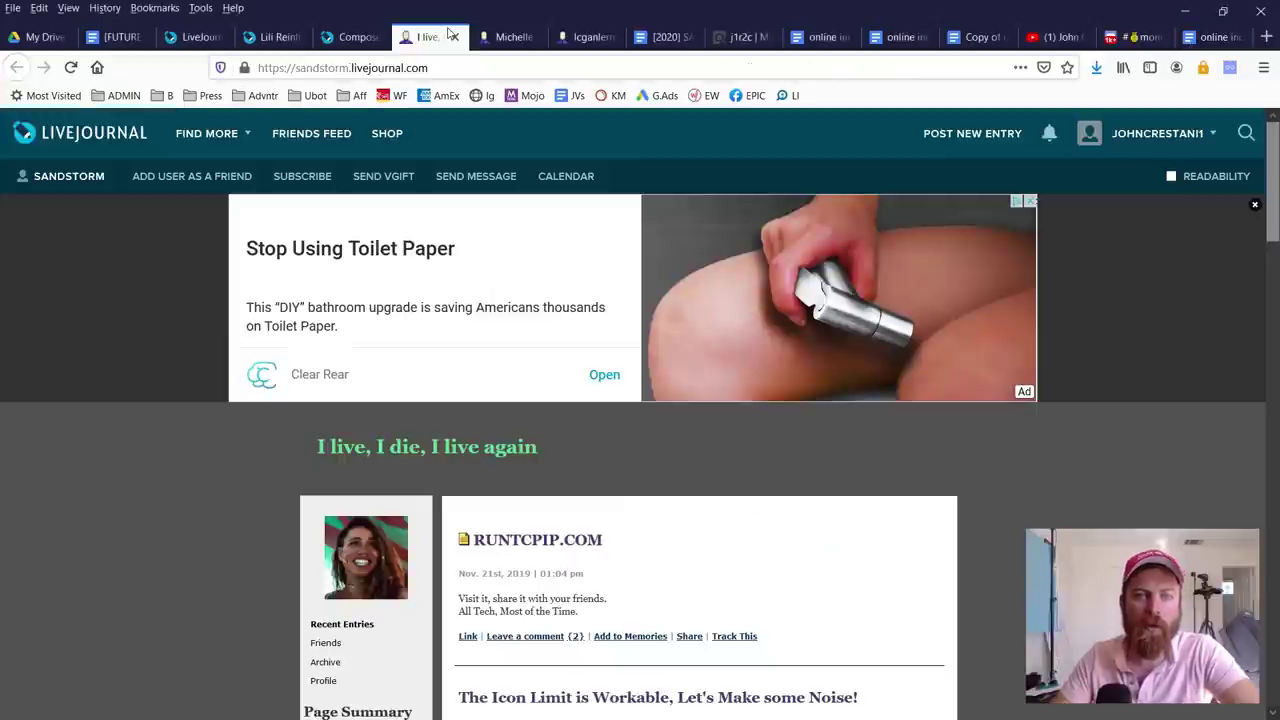
left_click(353, 36)
left_click(808, 411)
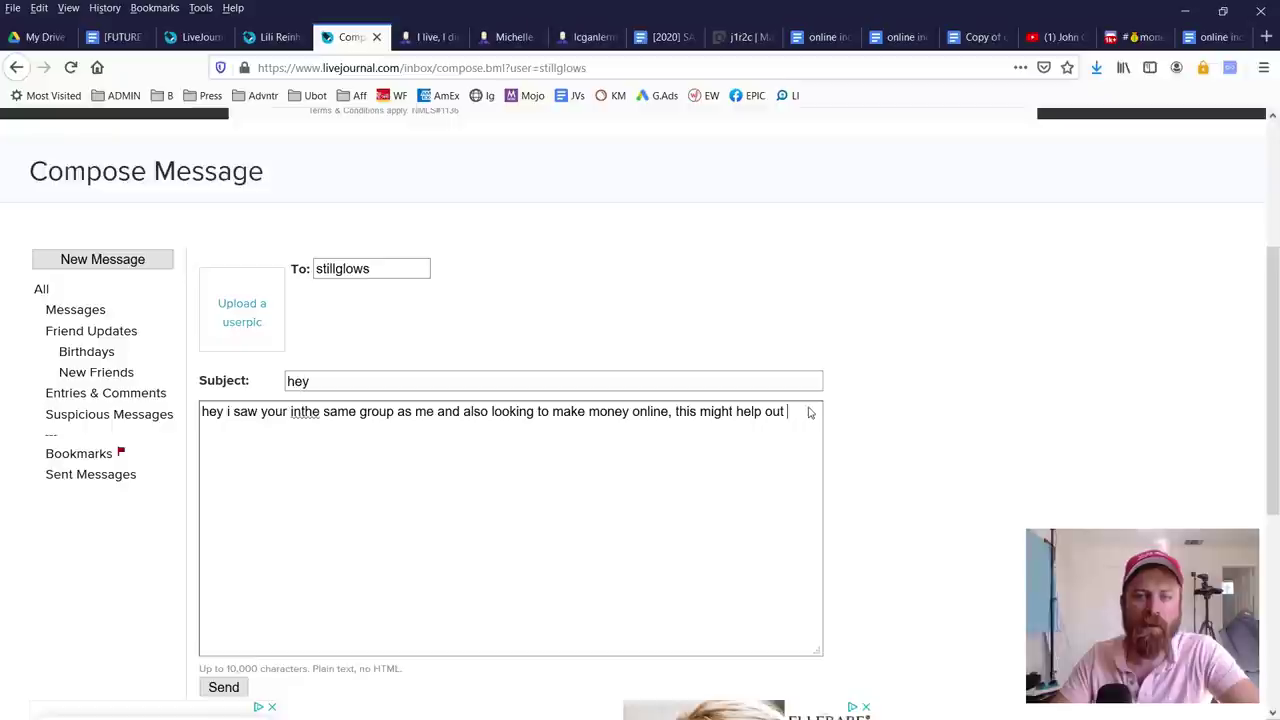
key("ctrl+v")
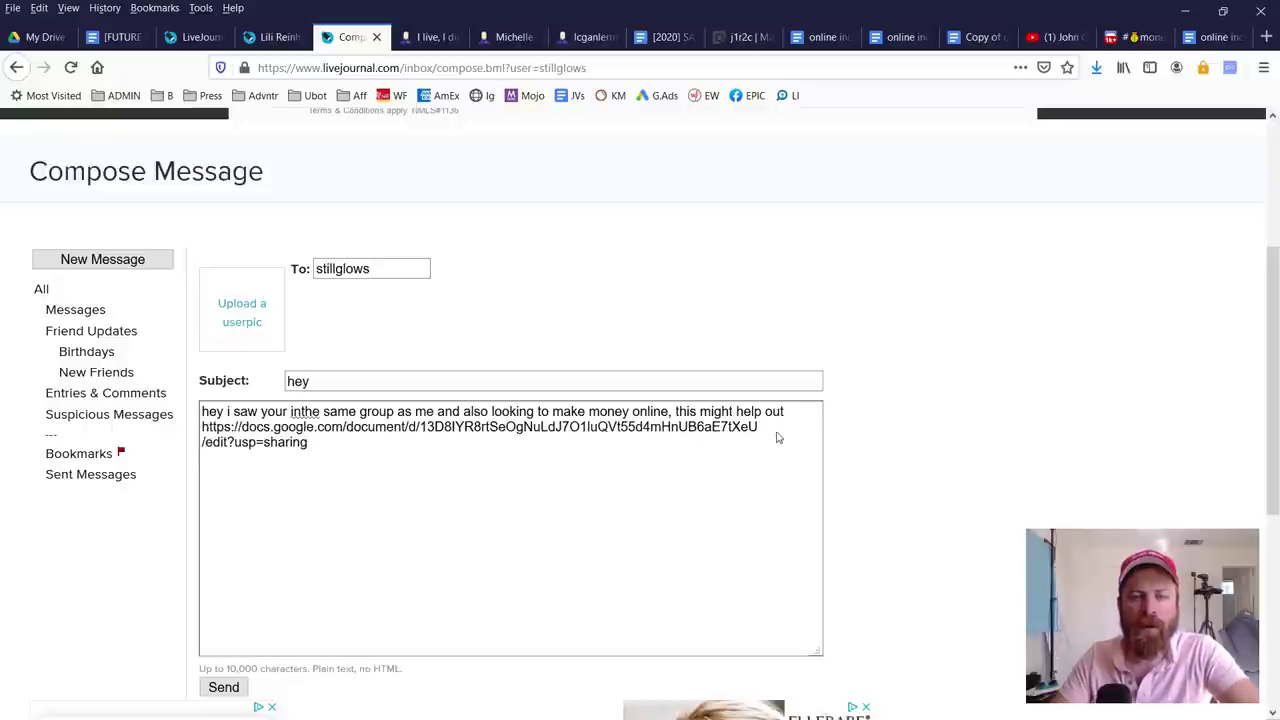
key("ctrl+z")
right_click(792, 415)
left_click(837, 478)
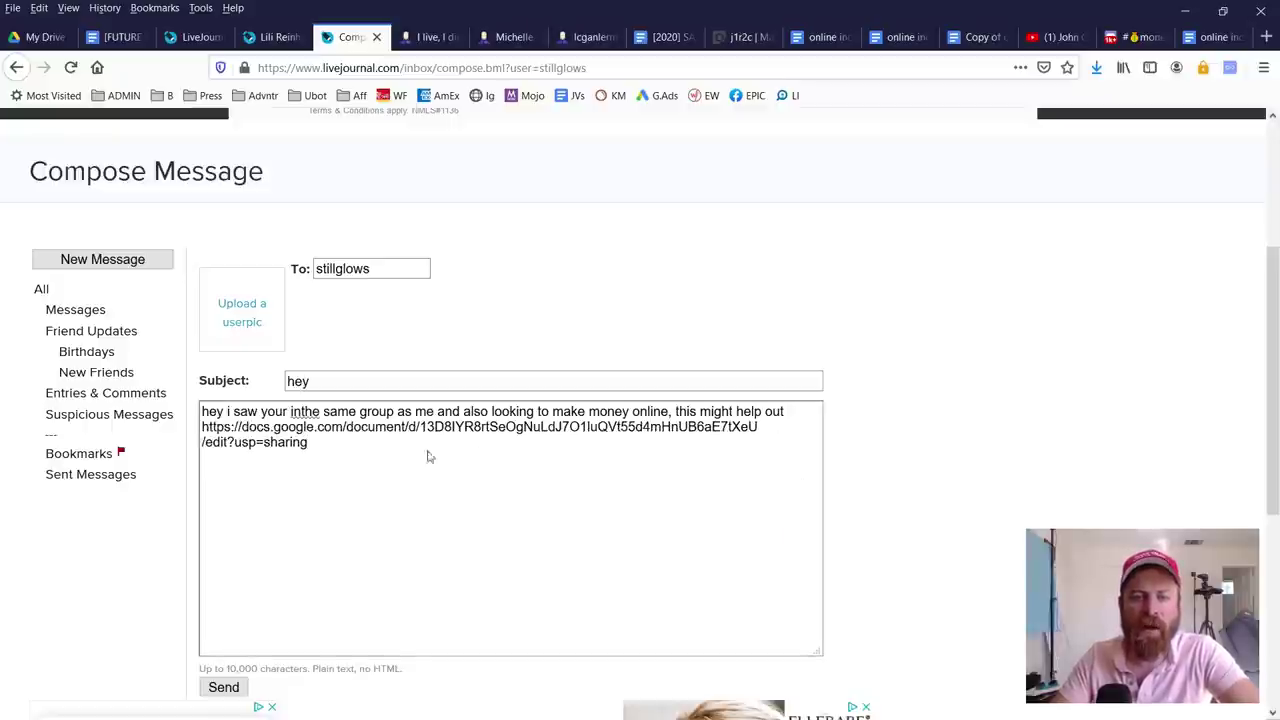
Step: Check the wording of the message body, including its lowercase opening and the run-together "inthe"
key("ctrl+a")
left_click(451, 494)
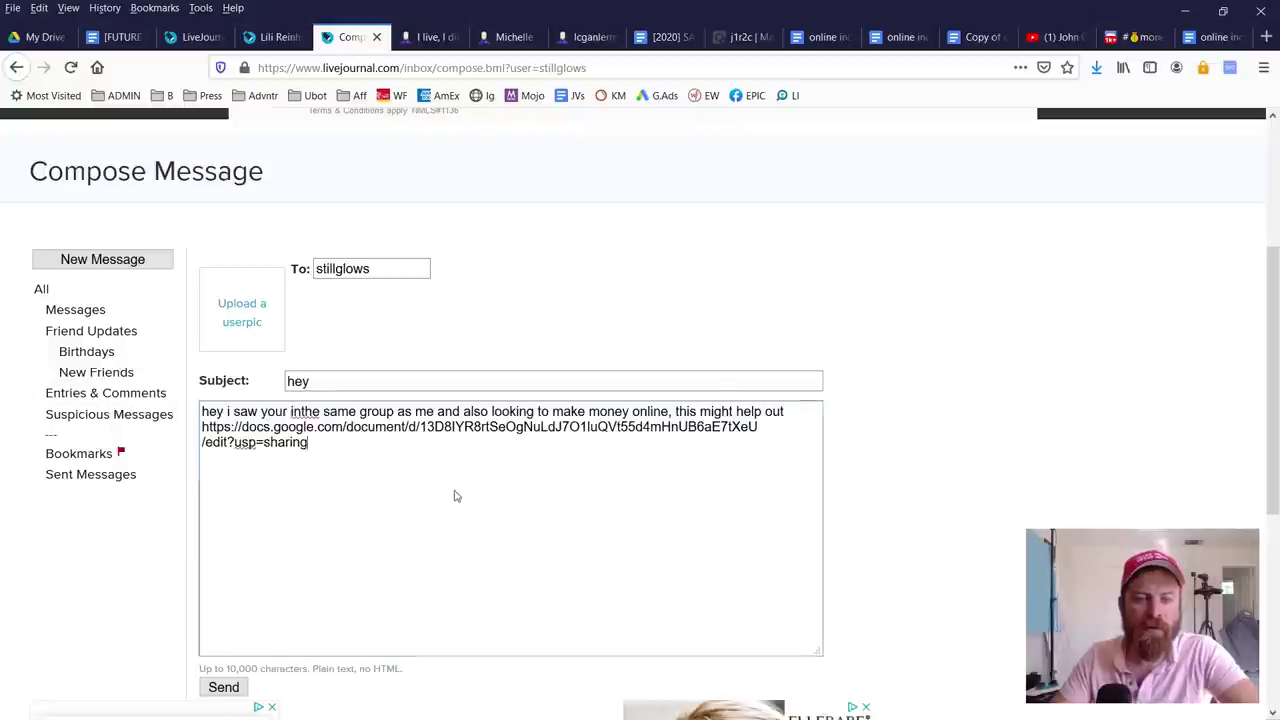
left_click_drag(291, 413, 305, 413)
left_click_drag(208, 416, 201, 413)
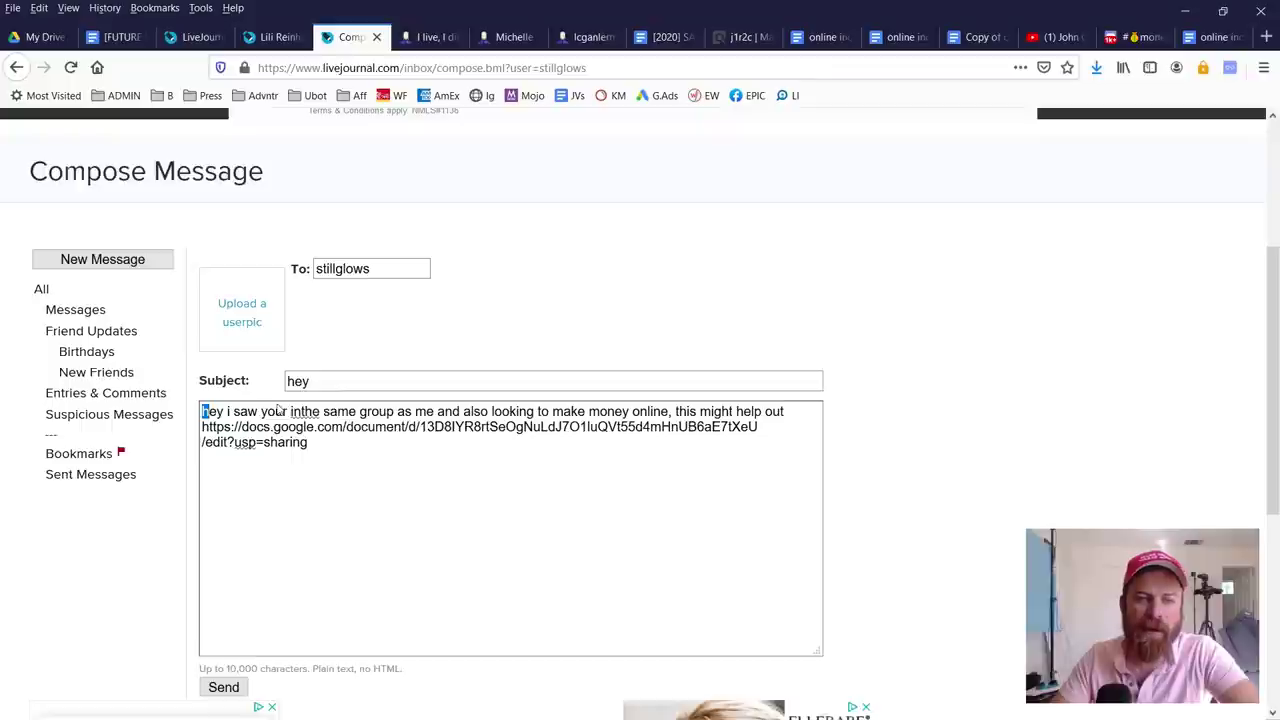
left_click_drag(288, 416, 301, 418)
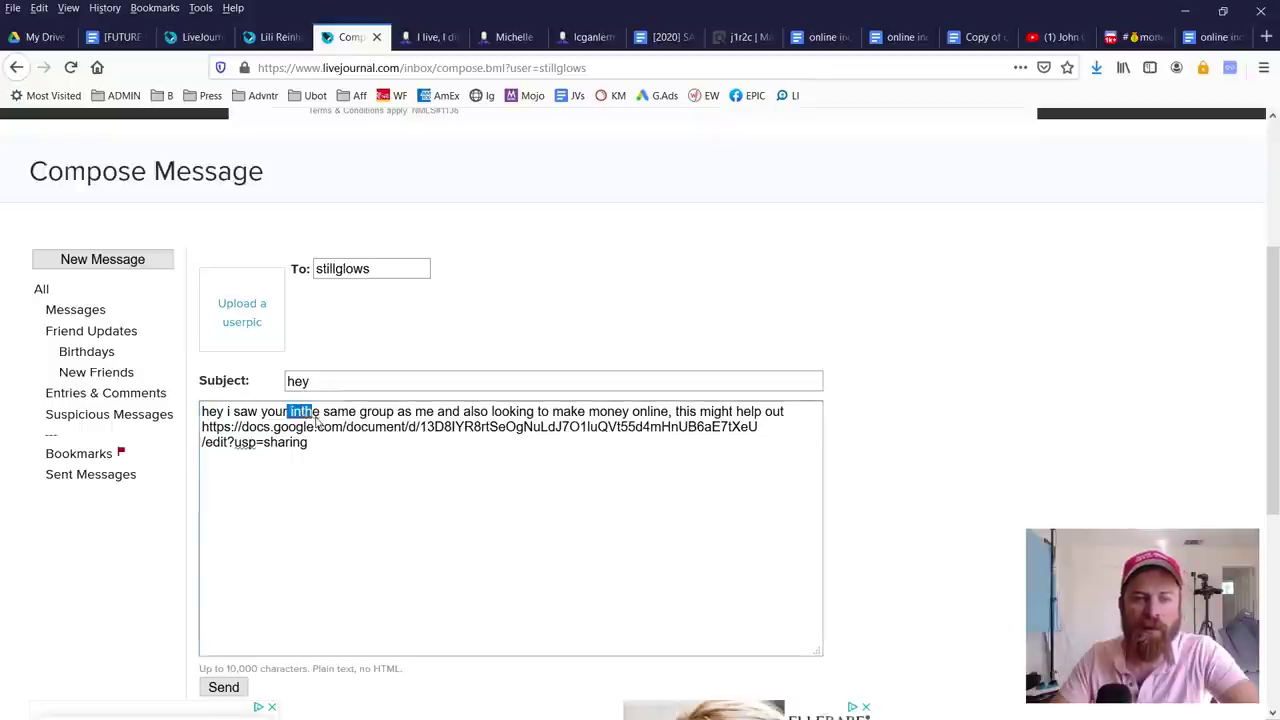
left_click(301, 416)
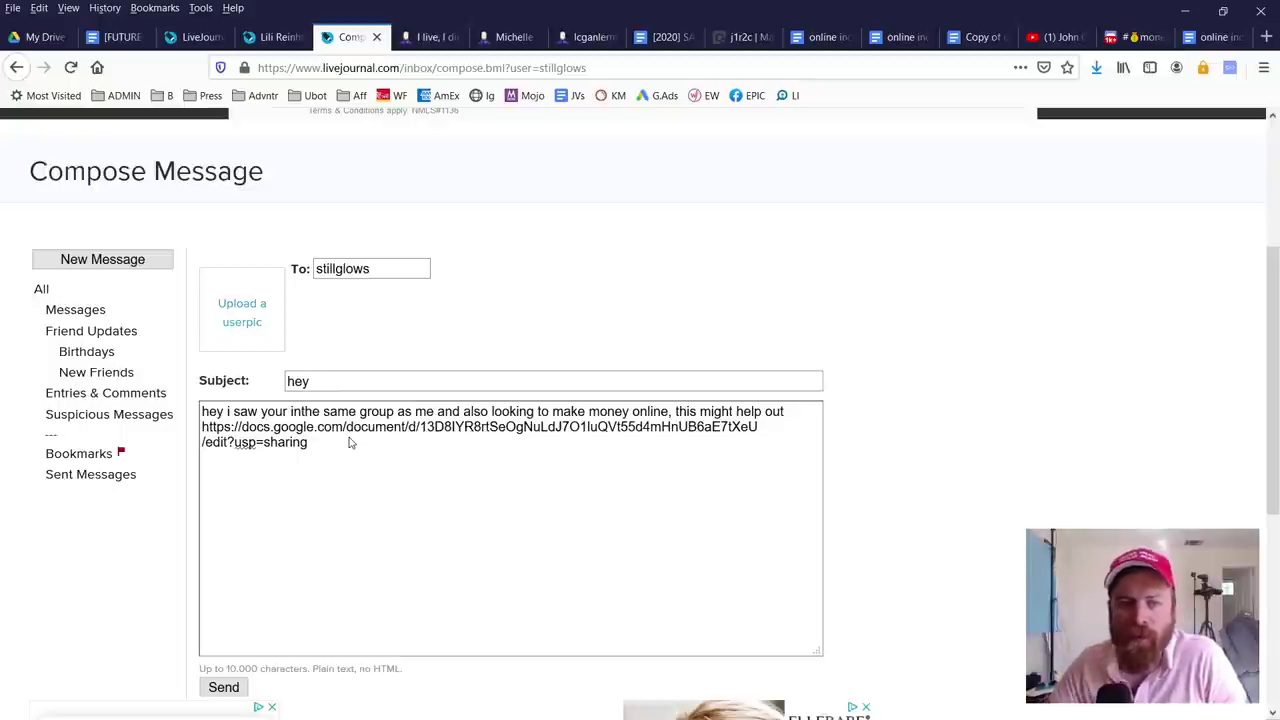
Step: Try "Great Opportunity Just For YOU!" as the message subject, clear it, and restore "hey"
left_click_drag(341, 387, 222, 387)
type("Great Opport")
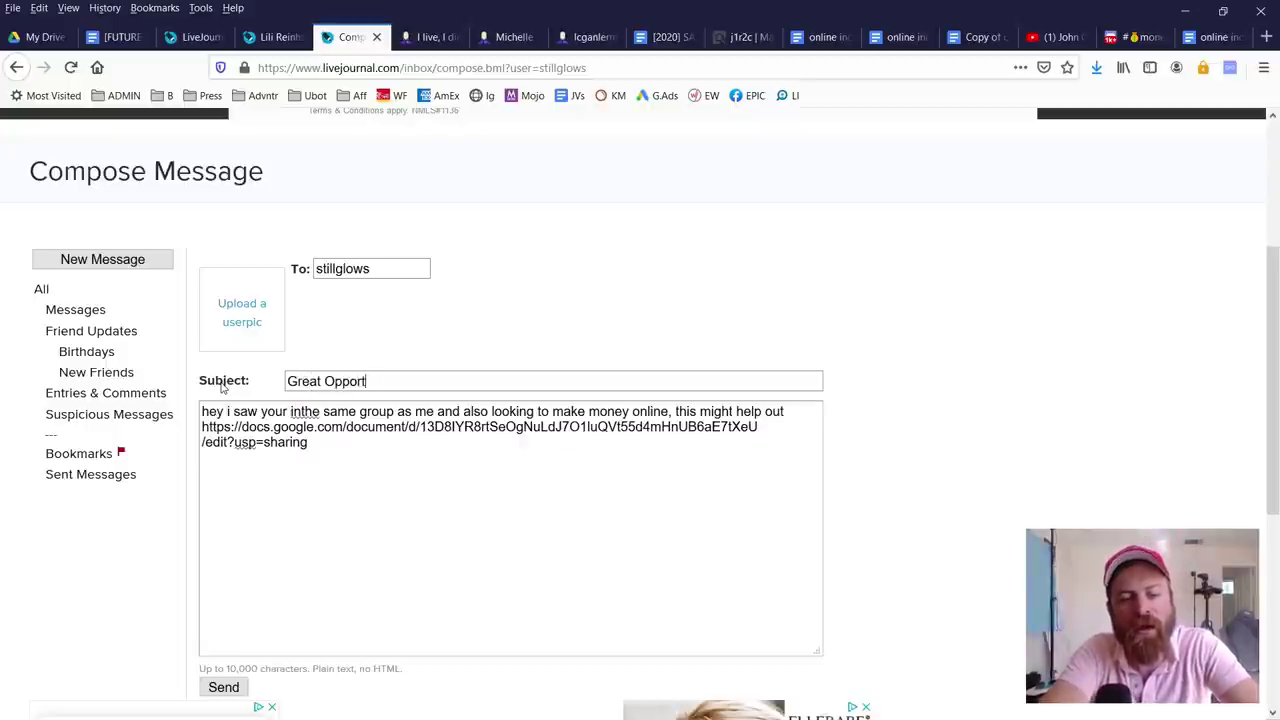
type("unity Just For YOU!")
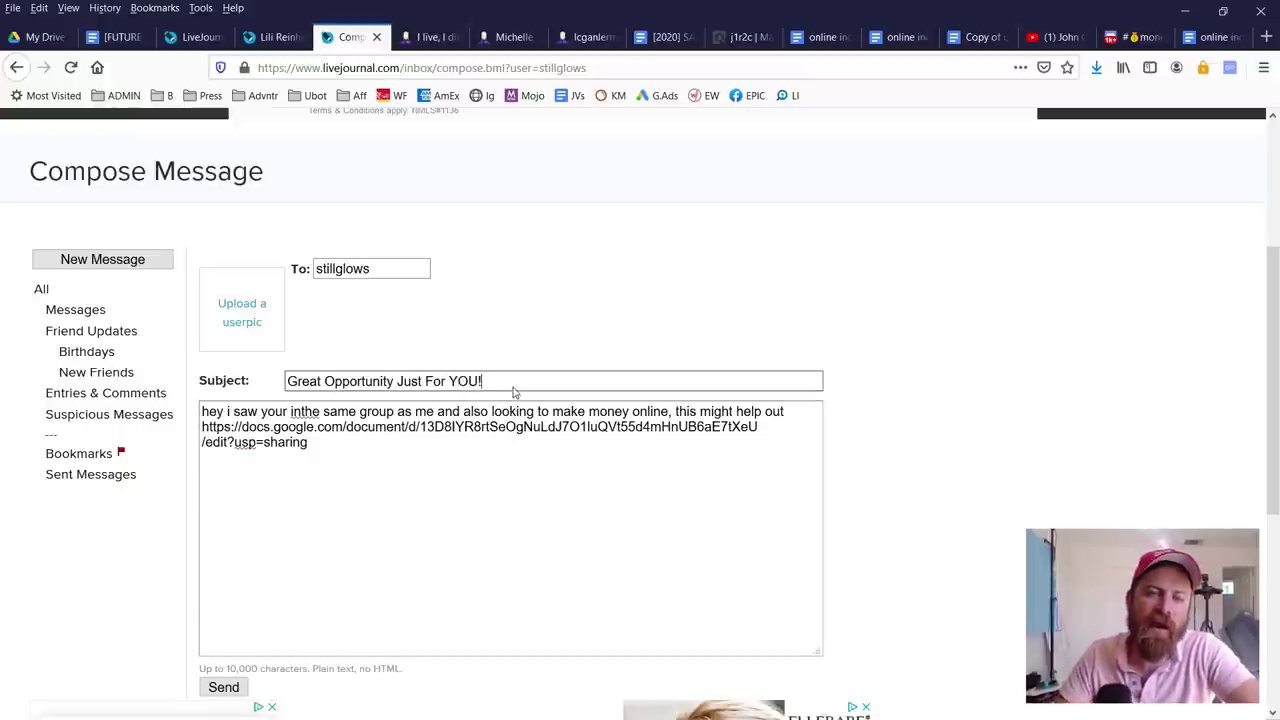
left_click_drag(508, 383, 286, 381)
key("BackSpace")
left_click(444, 529)
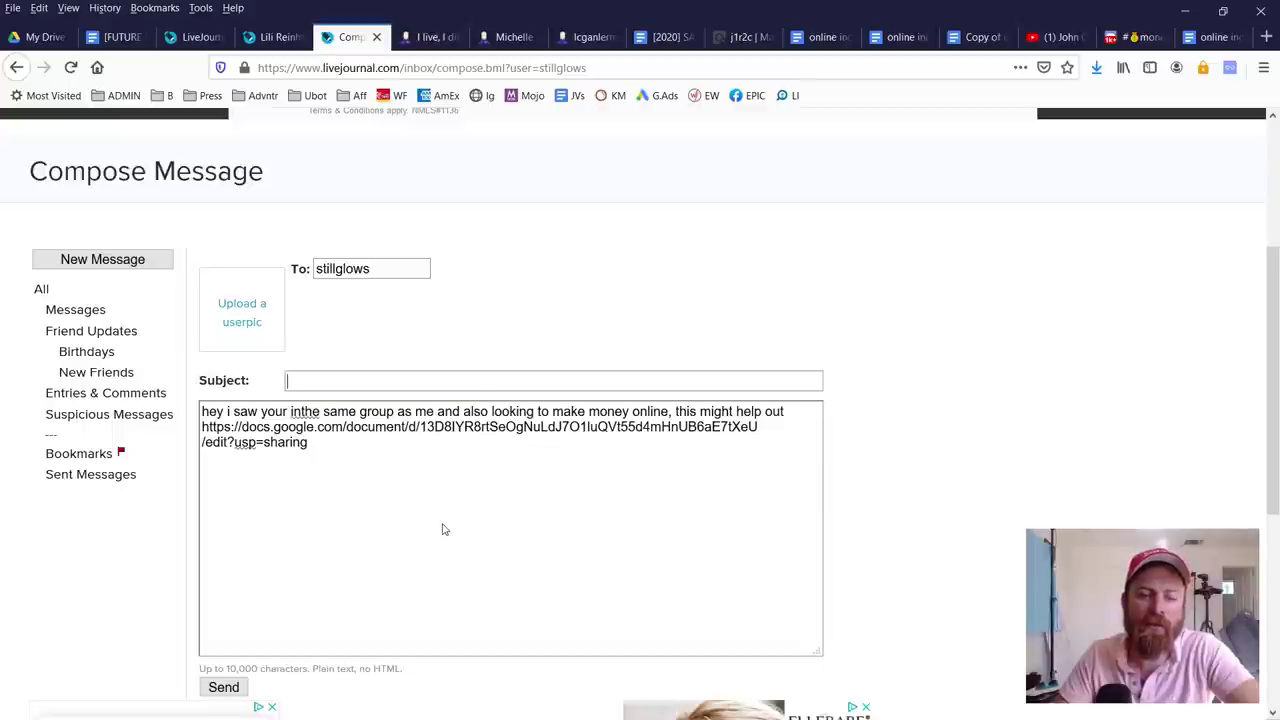
key("ctrl+z")
key("ctrl+z")
left_click(410, 522)
Step: Send the completed message to the journal's owner
scroll(291, 586, "down", 3)
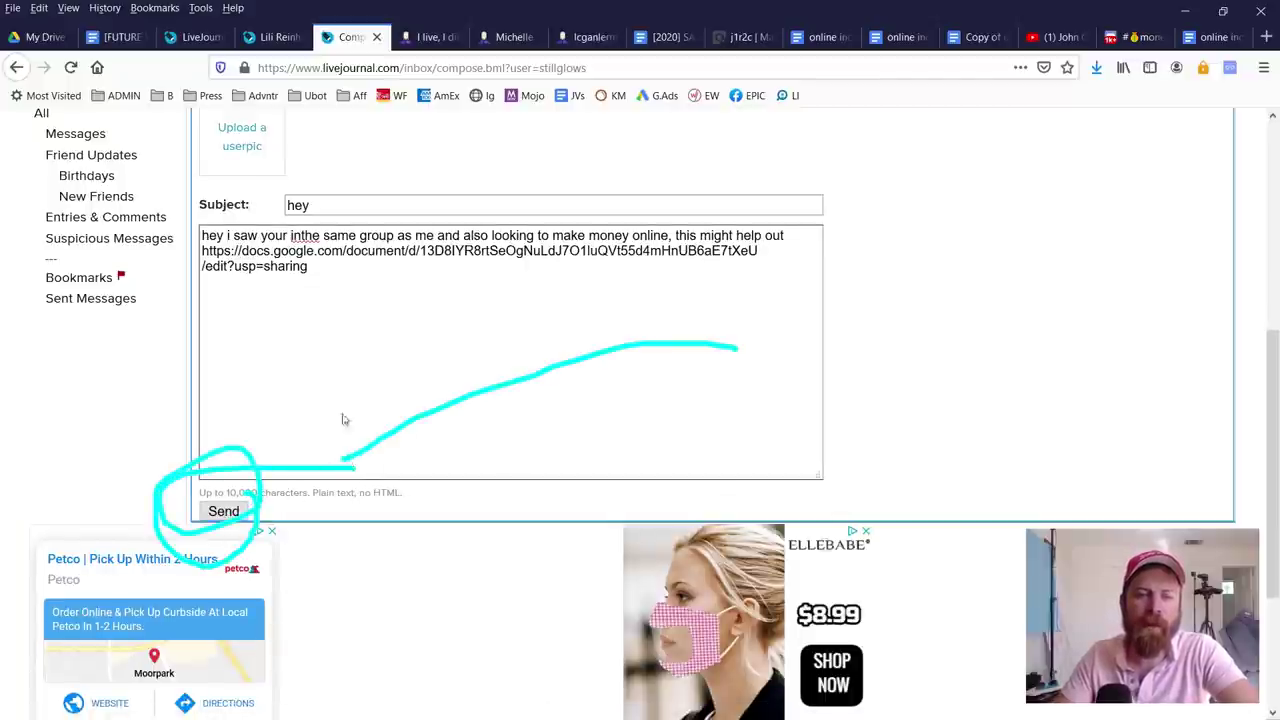
left_click(224, 518)
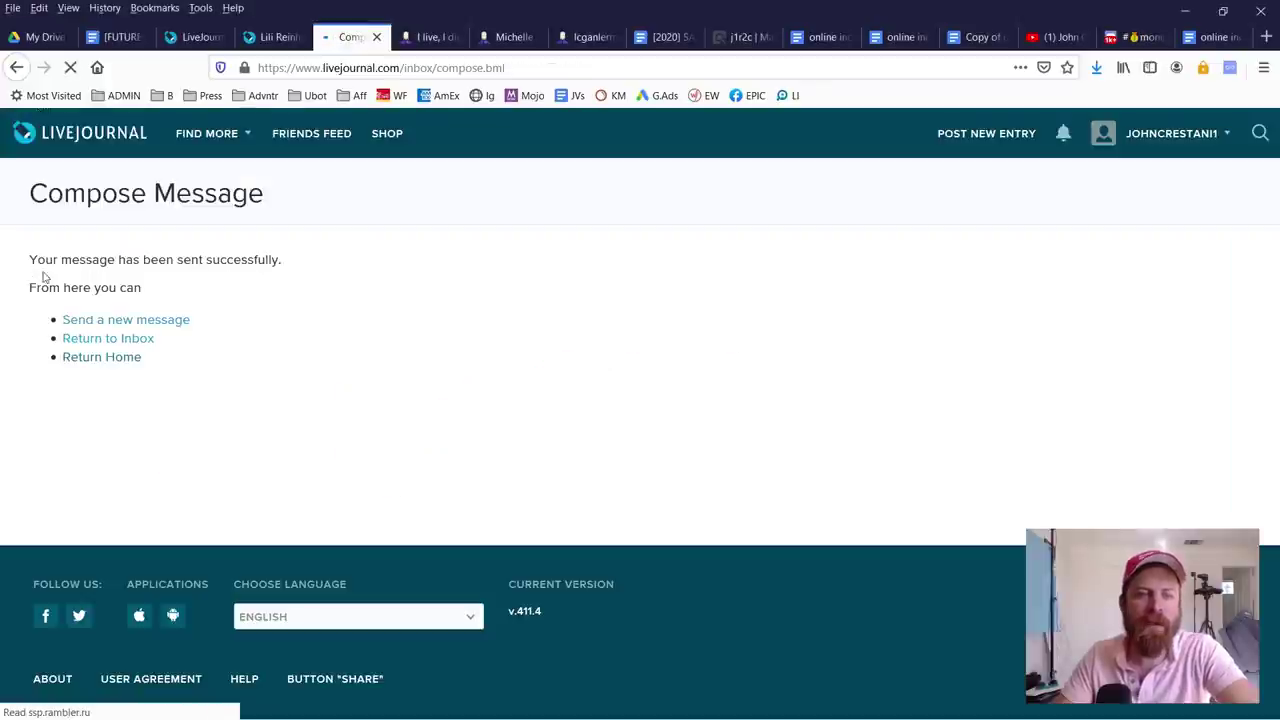
mouse_move(44, 278)
left_mouse_down()
mouse_move(300, 283)
mouse_move(26, 222)
mouse_move(38, 297)
left_mouse_up()
mouse_move(420, 184)
left_mouse_down()
mouse_move(403, 286)
mouse_move(500, 285)
left_mouse_up()
mouse_move(570, 163)
left_mouse_down()
mouse_move(520, 277)
mouse_move(496, 250)
left_mouse_up()
left_click_drag(516, 175, 645, 186)
mouse_move(416, 320)
left_mouse_down()
mouse_move(404, 390)
mouse_move(452, 327)
mouse_move(456, 385)
mouse_move(503, 366)
mouse_move(530, 396)
mouse_move(565, 378)
mouse_move(592, 332)
mouse_move(652, 381)
left_mouse_up()
left_click_drag(301, 378, 372, 376)
left_click_drag(316, 257, 346, 255)
left_click_drag(357, 480, 366, 475)
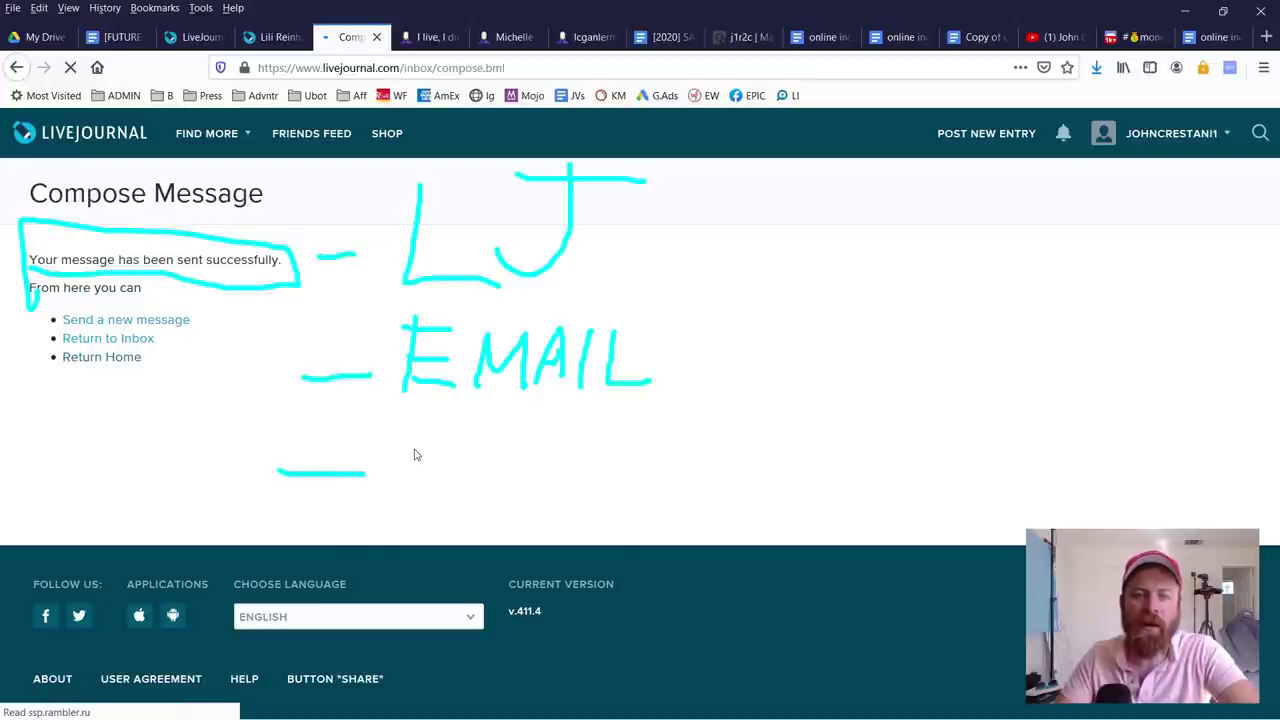
left_click_drag(412, 432, 397, 545)
mouse_move(412, 434)
left_mouse_down()
mouse_move(427, 480)
mouse_move(398, 478)
left_mouse_up()
left_click_drag(443, 490, 470, 488)
mouse_move(568, 478)
left_mouse_down()
mouse_move(500, 531)
mouse_move(572, 541)
mouse_move(608, 506)
left_mouse_up()
left_click_drag(607, 478, 600, 550)
mouse_move(772, 256)
left_mouse_down()
mouse_move(786, 382)
mouse_move(742, 383)
left_mouse_up()
left_click_drag(810, 335, 871, 440)
left_click_drag(794, 412, 828, 362)
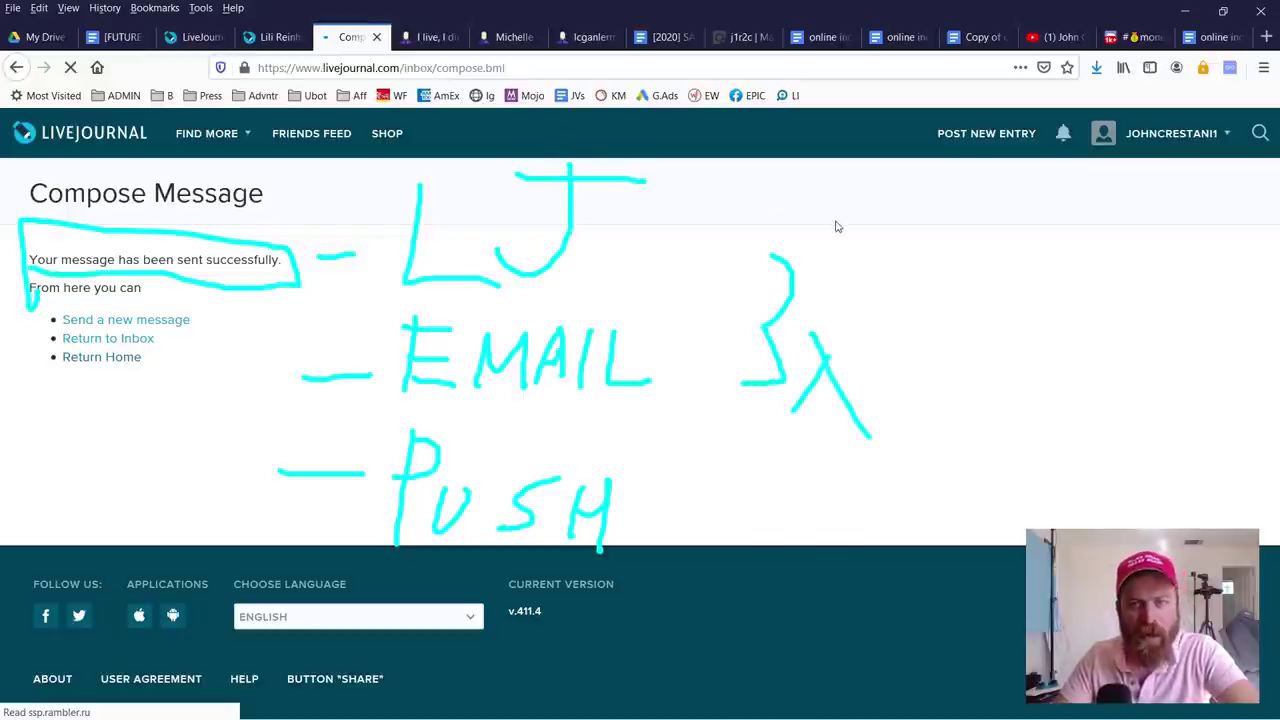
key("Escape")
scroll(815, 407, "down", 2)
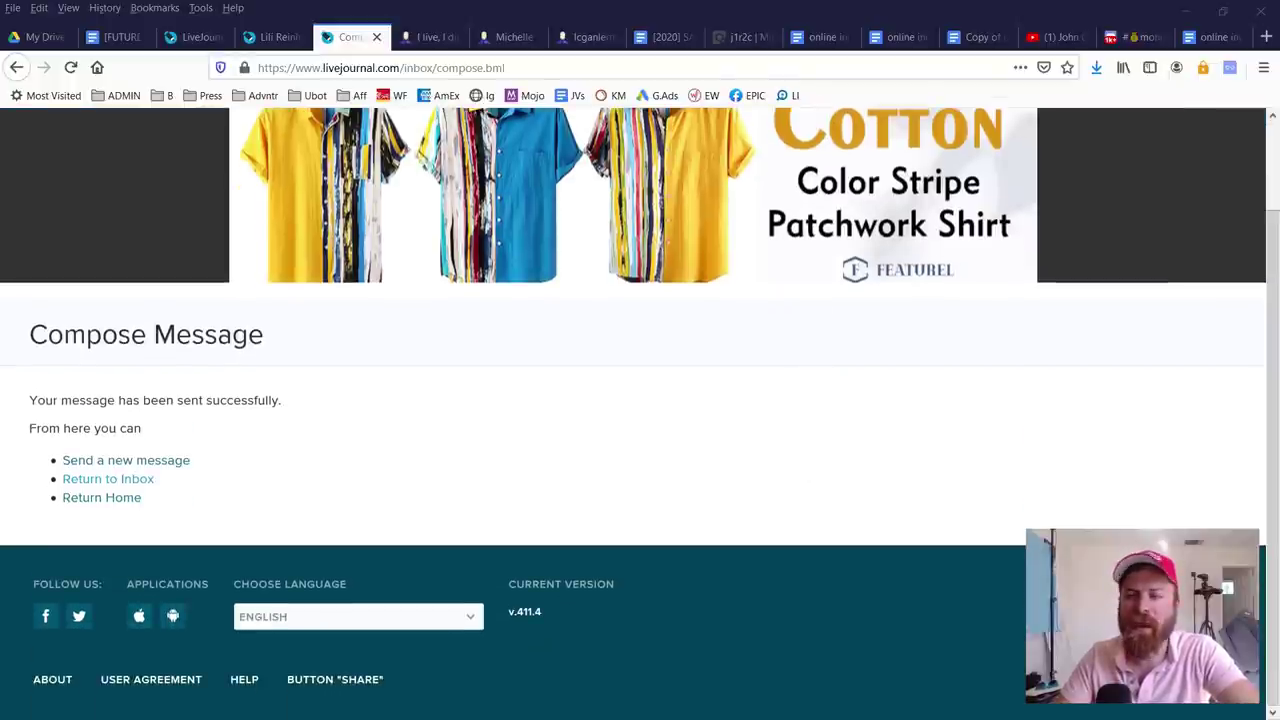
mouse_move(698, 321)
left_mouse_down()
mouse_move(769, 371)
mouse_move(825, 388)
left_mouse_up()
mouse_move(932, 326)
left_mouse_down()
mouse_move(876, 321)
mouse_move(830, 394)
left_mouse_up()
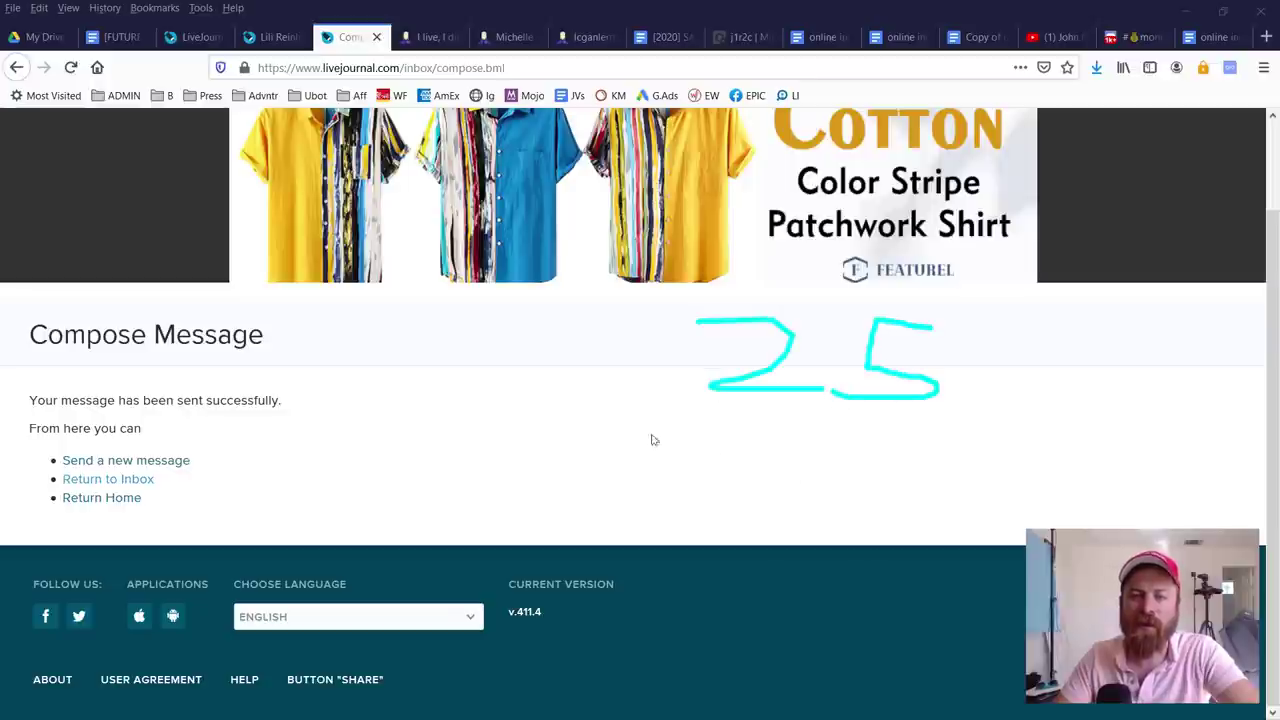
mouse_move(590, 432)
left_mouse_down()
mouse_move(614, 490)
mouse_move(640, 456)
left_mouse_up()
mouse_move(922, 437)
left_mouse_down()
mouse_move(858, 439)
mouse_move(893, 490)
mouse_move(848, 508)
left_mouse_up()
left_click_drag(546, 530, 1018, 566)
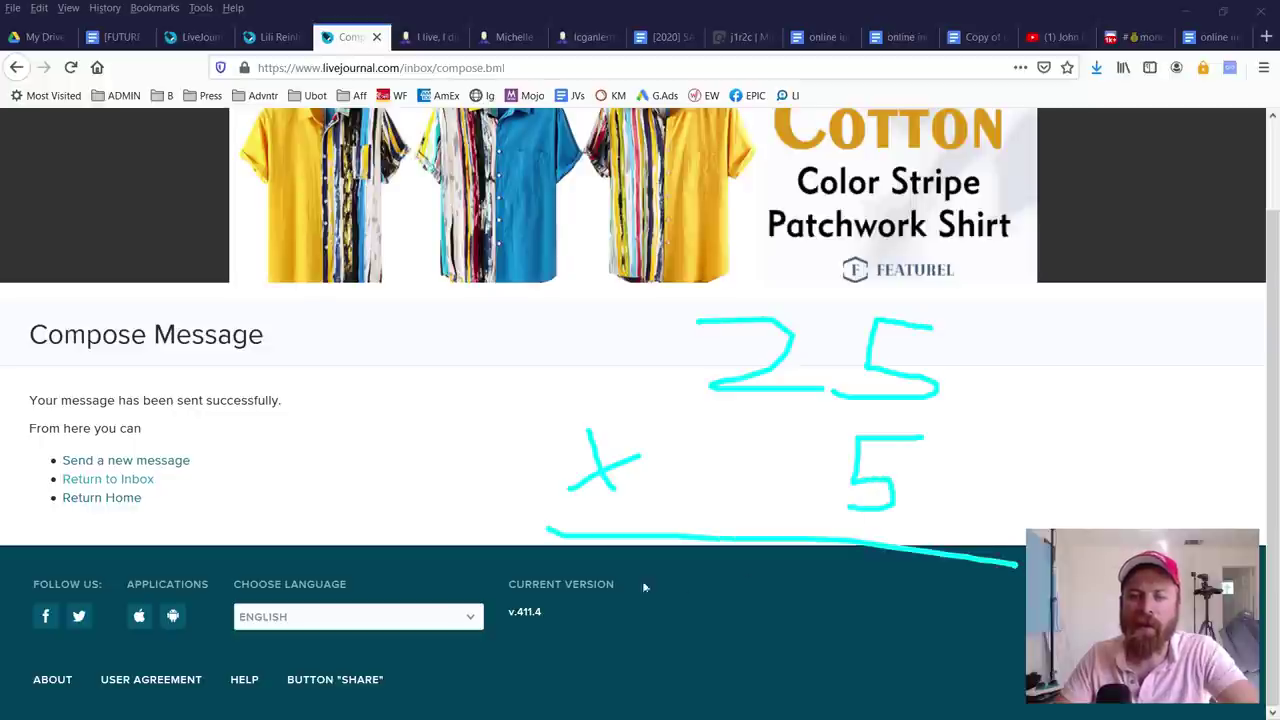
left_click_drag(597, 584, 586, 657)
mouse_move(630, 602)
left_mouse_down()
mouse_move(643, 649)
mouse_move(722, 668)
left_mouse_up()
mouse_move(806, 622)
left_mouse_down()
mouse_move(794, 666)
mouse_move(742, 676)
left_mouse_up()
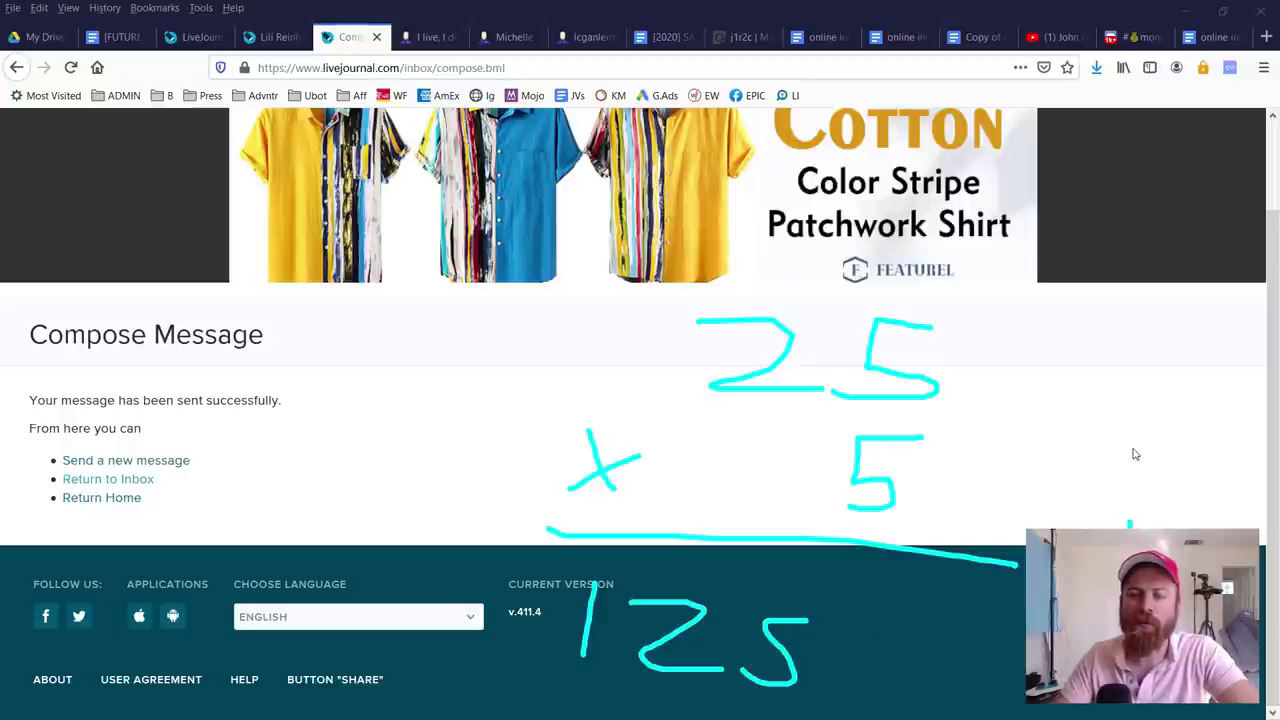
mouse_move(118, 218)
left_mouse_down()
mouse_move(178, 212)
mouse_move(160, 352)
mouse_move(203, 352)
left_mouse_up()
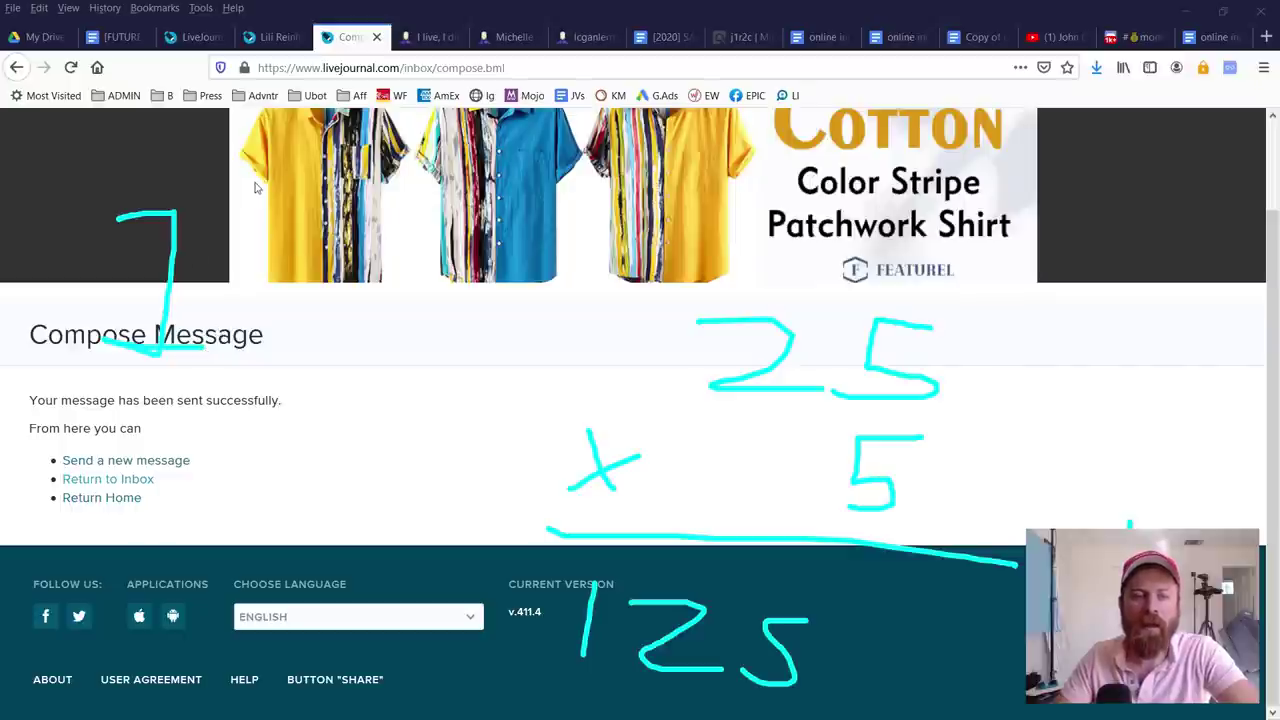
mouse_move(253, 186)
left_mouse_down()
mouse_move(58, 198)
mouse_move(100, 412)
mouse_move(74, 234)
mouse_move(229, 393)
mouse_move(172, 137)
mouse_move(85, 158)
left_mouse_up()
left_click_drag(297, 285, 383, 292)
left_click_drag(355, 248, 341, 338)
mouse_move(570, 218)
left_mouse_down()
mouse_move(505, 213)
mouse_move(465, 318)
left_mouse_up()
mouse_move(612, 242)
left_mouse_down()
mouse_move(601, 310)
mouse_move(612, 258)
left_mouse_up()
left_click_drag(708, 250, 680, 212)
key("Escape")
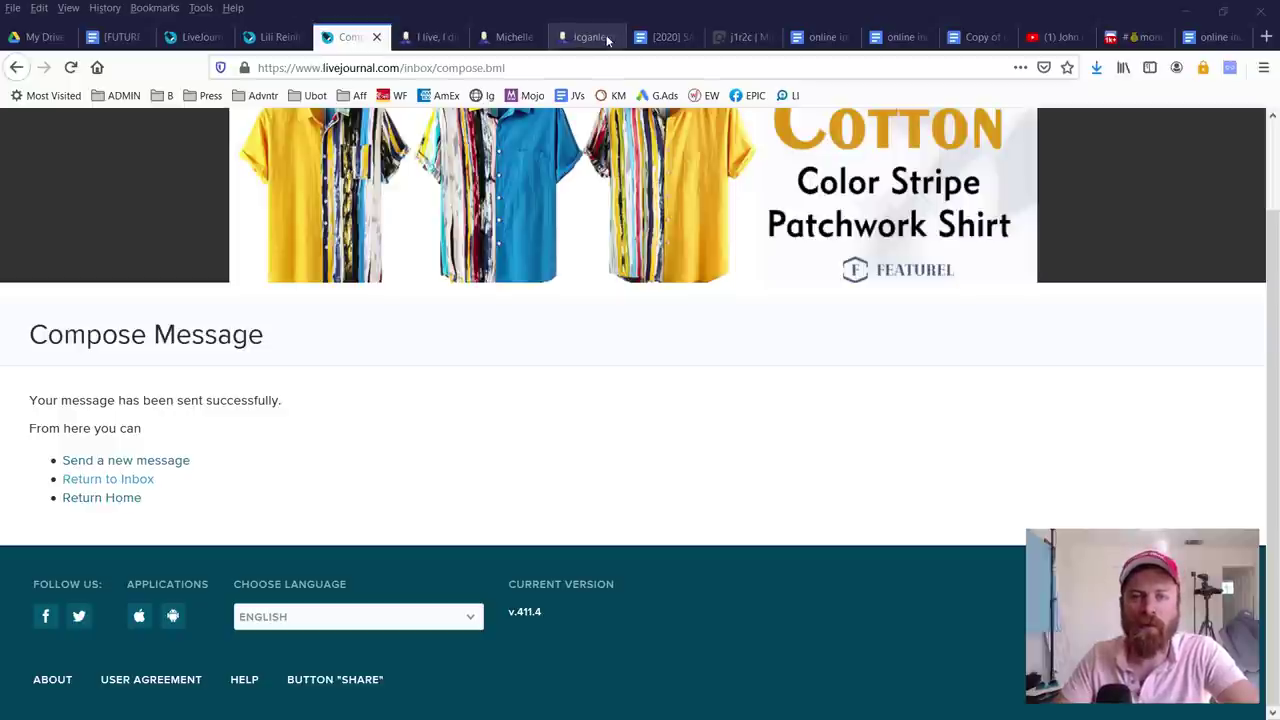
Step: Switch to the ClickBank marketplace results and examine the average earnings per sale of the Super Affiliate System
left_click(745, 37)
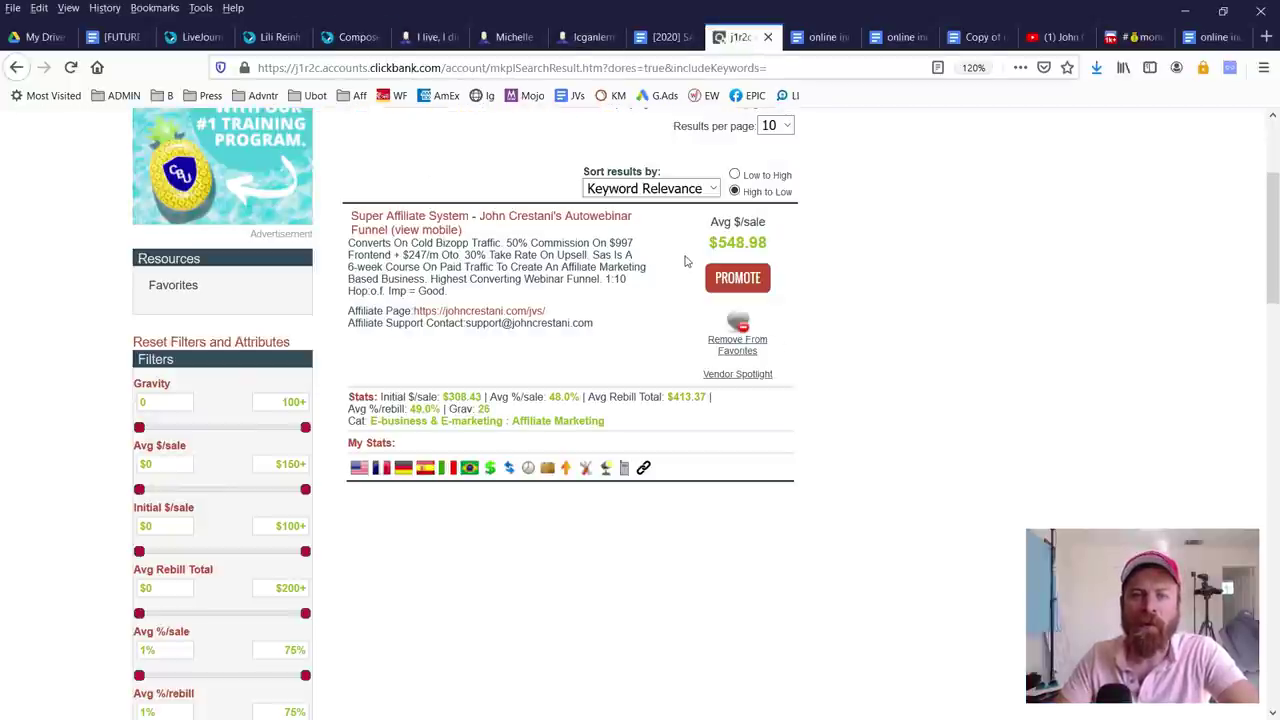
mouse_move(686, 261)
left_mouse_down()
mouse_move(908, 251)
mouse_move(858, 220)
mouse_move(728, 210)
mouse_move(692, 228)
left_mouse_up()
key("Escape")
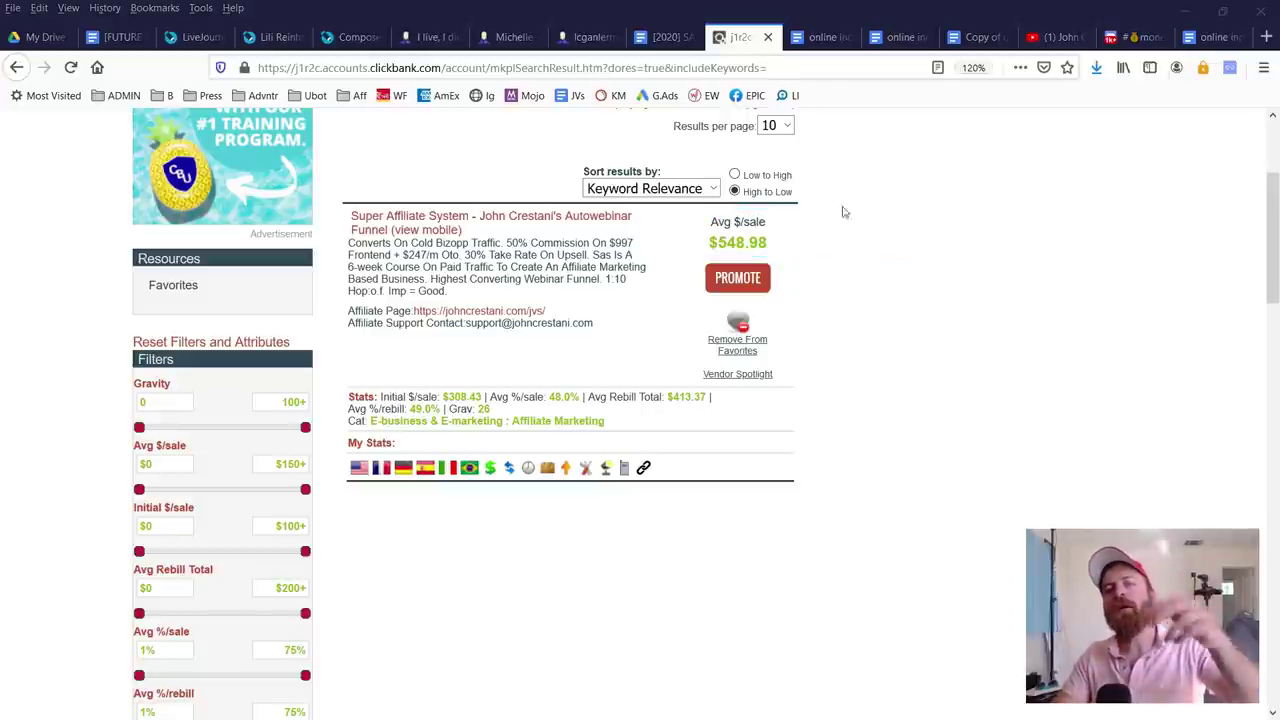
Step: Switch to the open YouTube channel page
left_click(1062, 37)
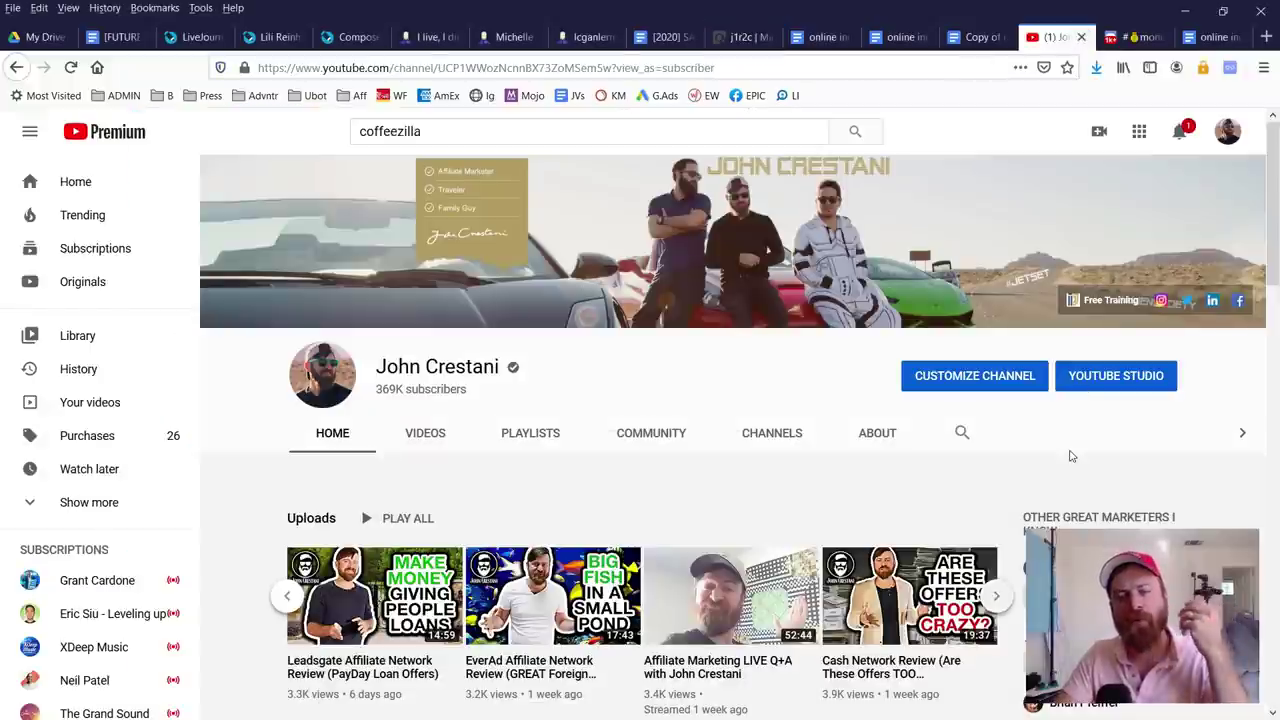
Step: Examine the channel's recent uploads, circling the Affiliate Marketing LIVE Q+A video and its view count before clearing the on-screen markings
scroll(1100, 500, "down", 2)
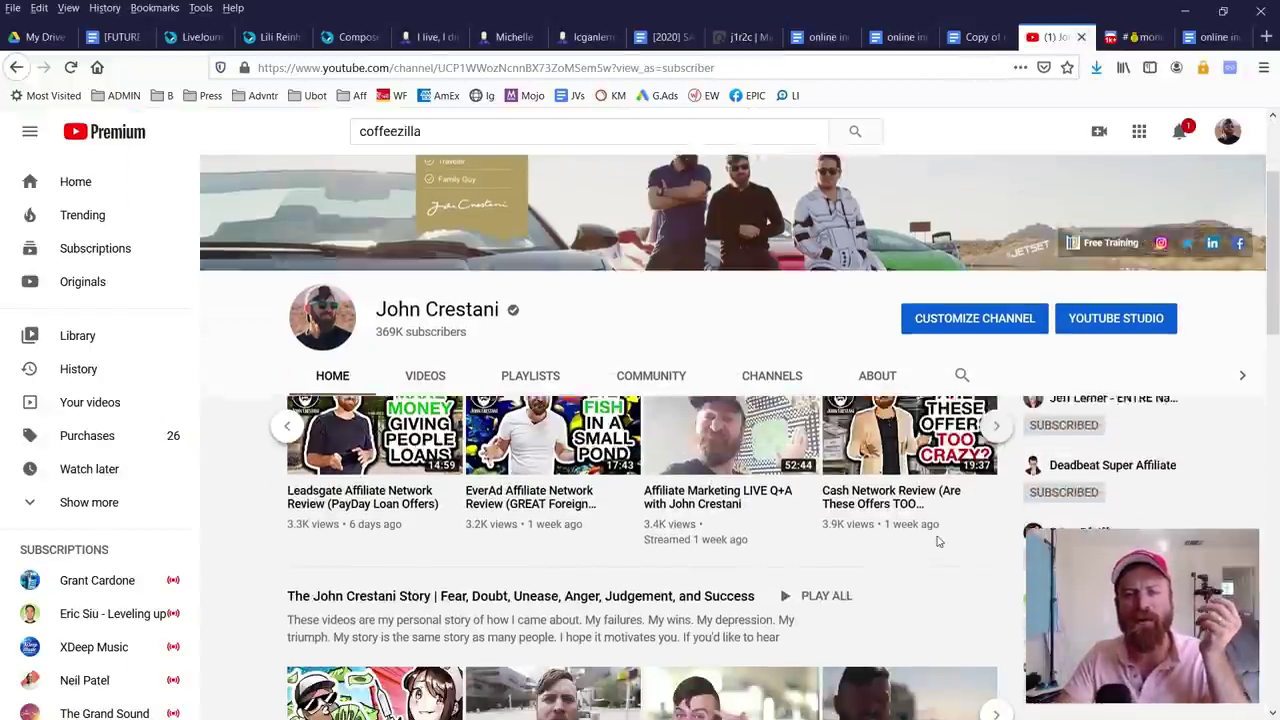
scroll(1192, 429, "up", 2)
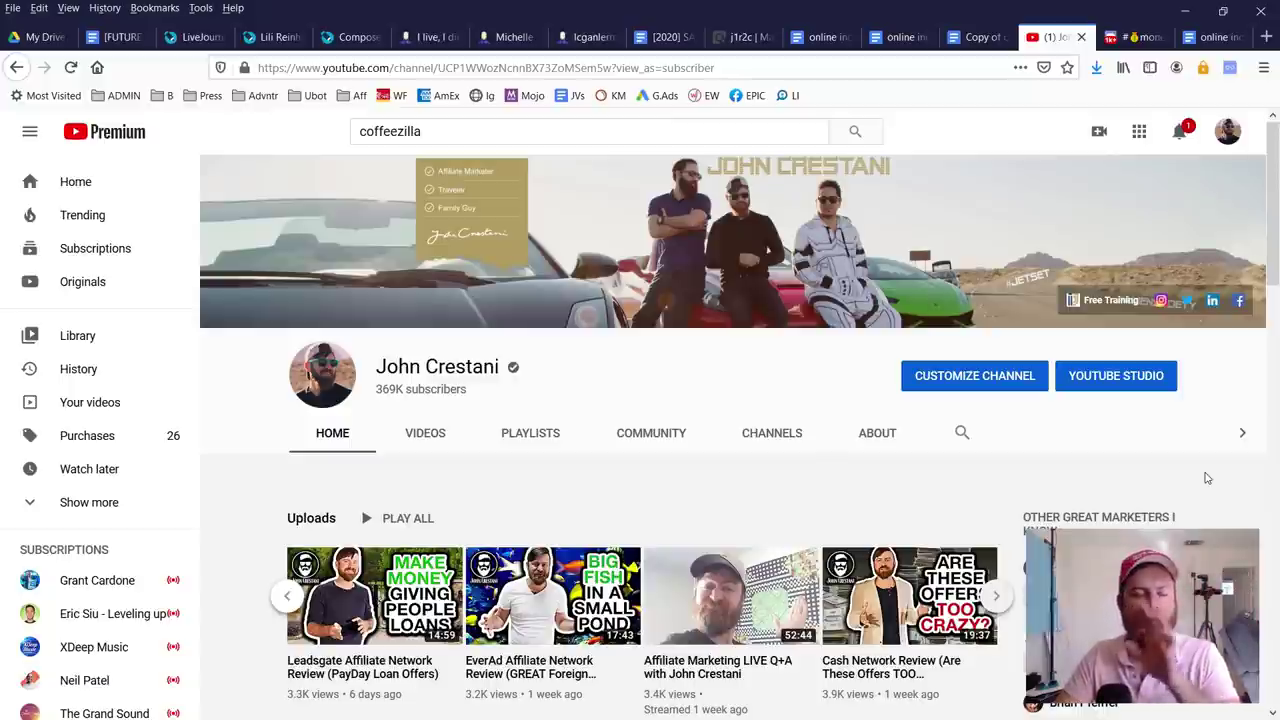
scroll(898, 540, "down", 3)
mouse_move(830, 335)
left_mouse_down()
mouse_move(826, 478)
mouse_move(706, 565)
mouse_move(622, 562)
mouse_move(636, 372)
mouse_move(853, 356)
left_mouse_up()
mouse_move(1105, 525)
left_mouse_down()
mouse_move(848, 448)
mouse_move(862, 388)
mouse_move(870, 510)
mouse_move(850, 452)
left_mouse_up()
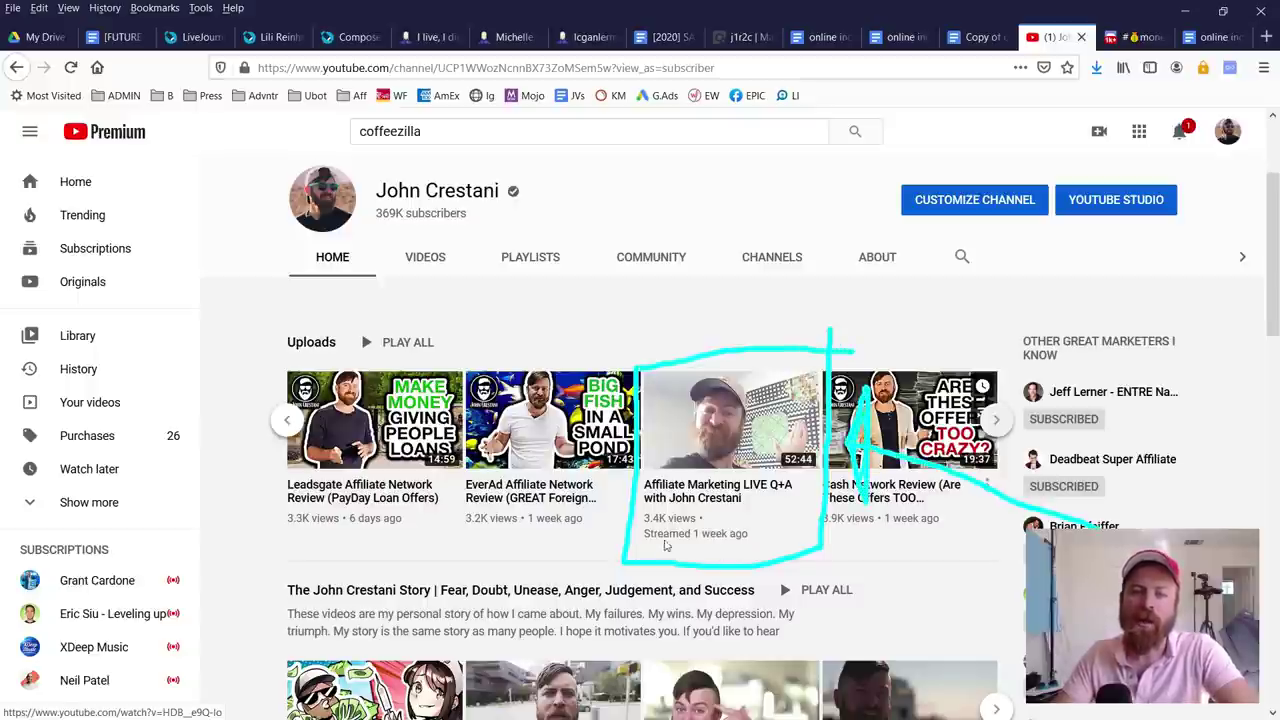
mouse_move(655, 540)
left_mouse_down()
mouse_move(712, 515)
mouse_move(660, 508)
left_mouse_up()
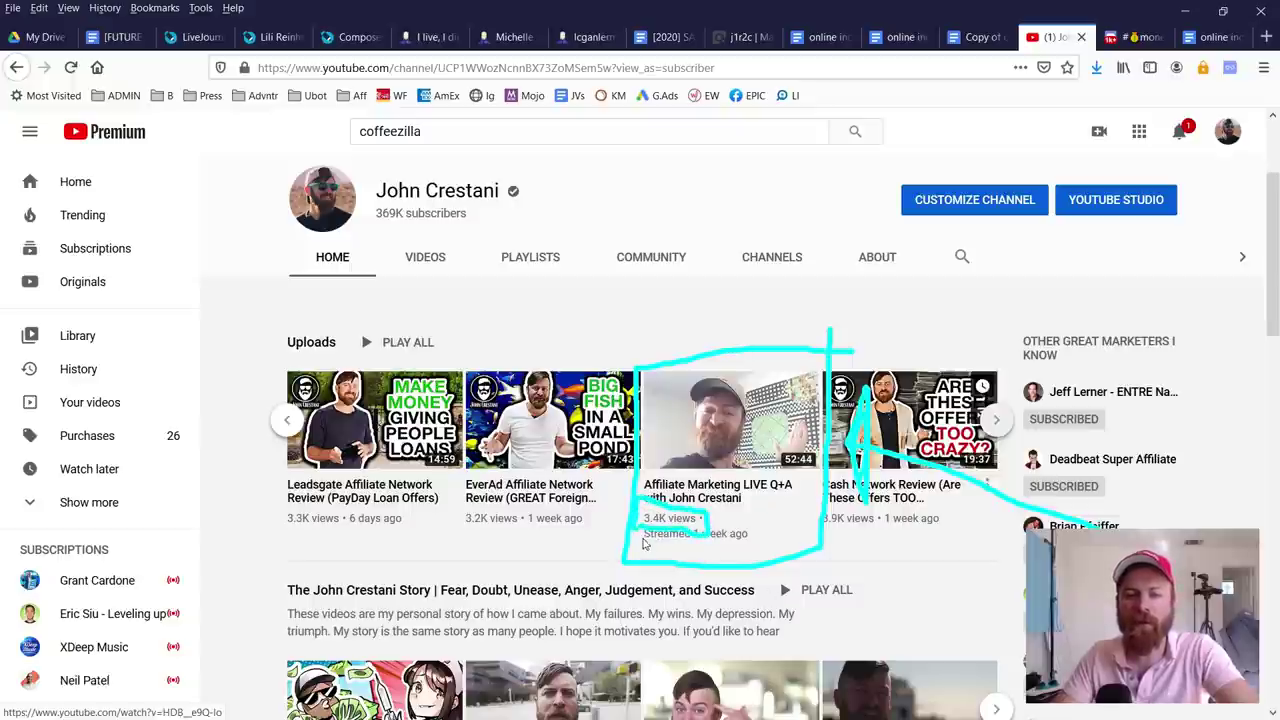
mouse_move(100, 352)
left_mouse_down()
mouse_move(630, 412)
mouse_move(578, 372)
mouse_move(572, 410)
mouse_move(608, 400)
mouse_move(585, 375)
mouse_move(556, 435)
mouse_move(575, 420)
left_mouse_up()
mouse_move(757, 158)
left_mouse_down()
mouse_move(748, 270)
mouse_move(703, 276)
mouse_move(748, 326)
mouse_move(715, 286)
mouse_move(745, 292)
mouse_move(747, 322)
left_mouse_up()
mouse_move(1030, 637)
left_mouse_down()
mouse_move(918, 612)
mouse_move(872, 552)
mouse_move(812, 668)
mouse_move(842, 618)
left_mouse_up()
key("Escape")
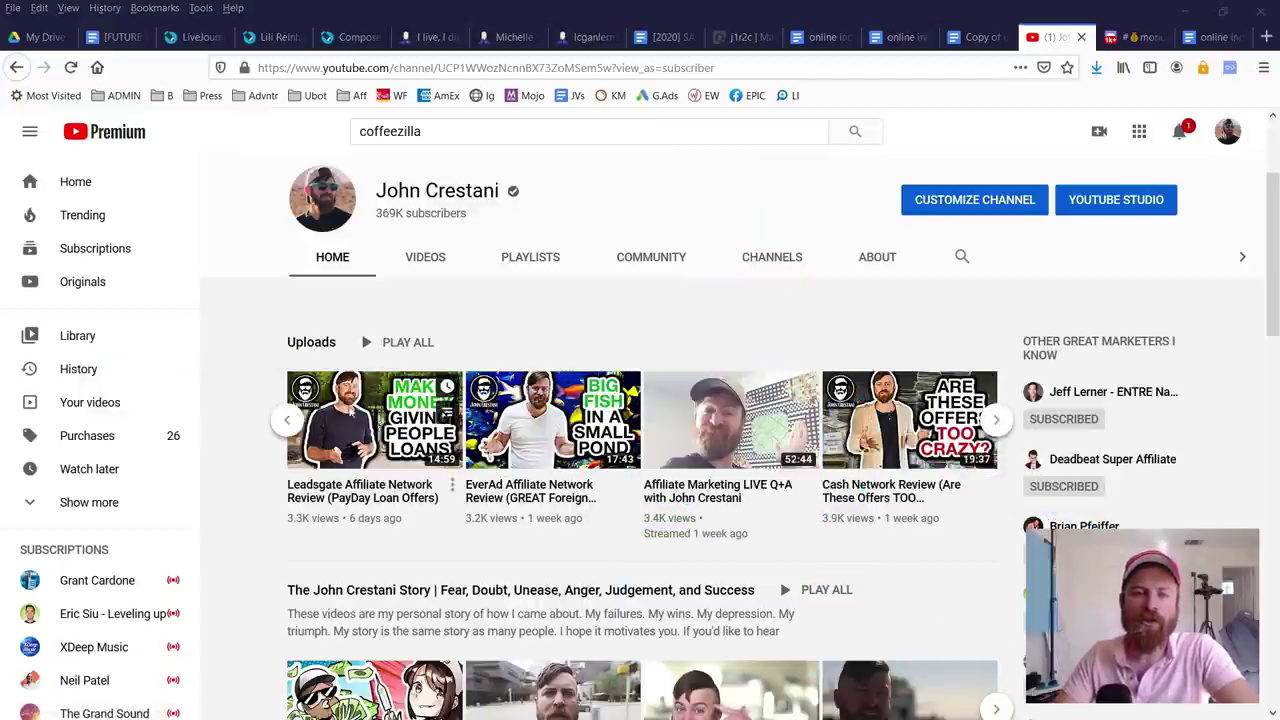
Step: Look through the channel's playlists down to Free Traffic Methods, outline that section, underline its Instagram, Facebook and Google videos, and clear the markings
scroll(430, 320, "down", 6)
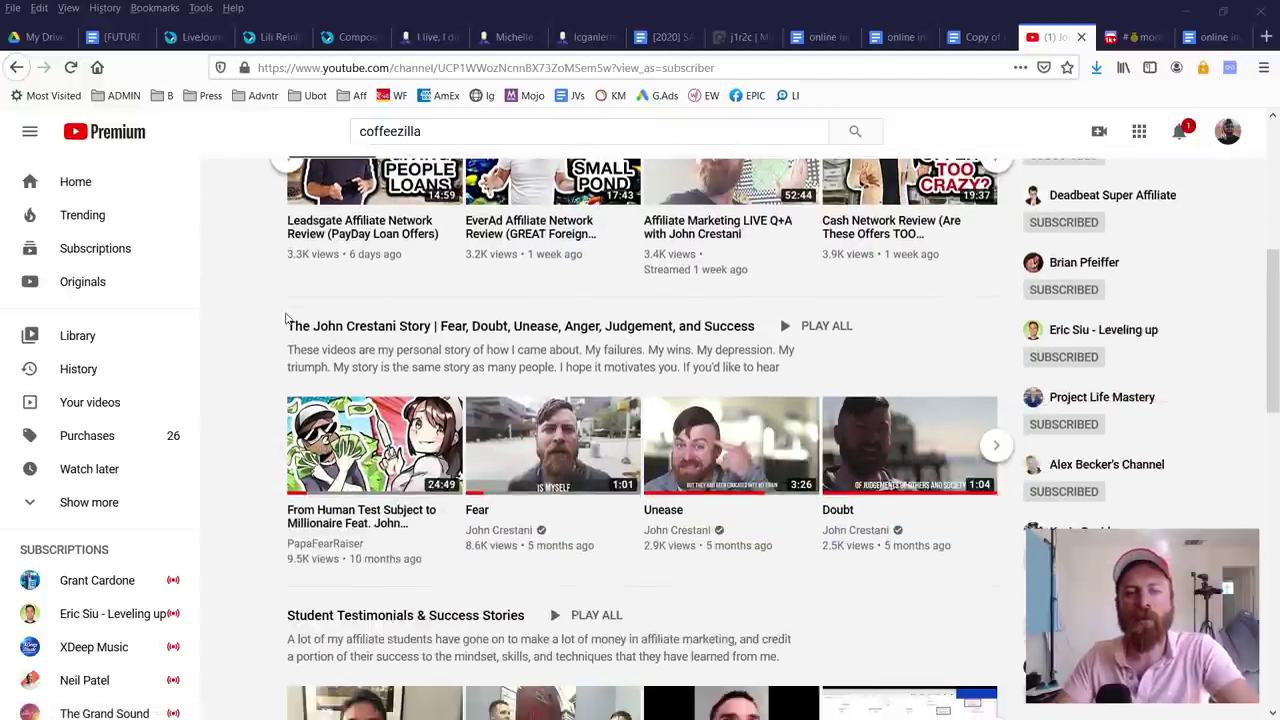
scroll(433, 341, "up", 3)
scroll(433, 341, "down", 10)
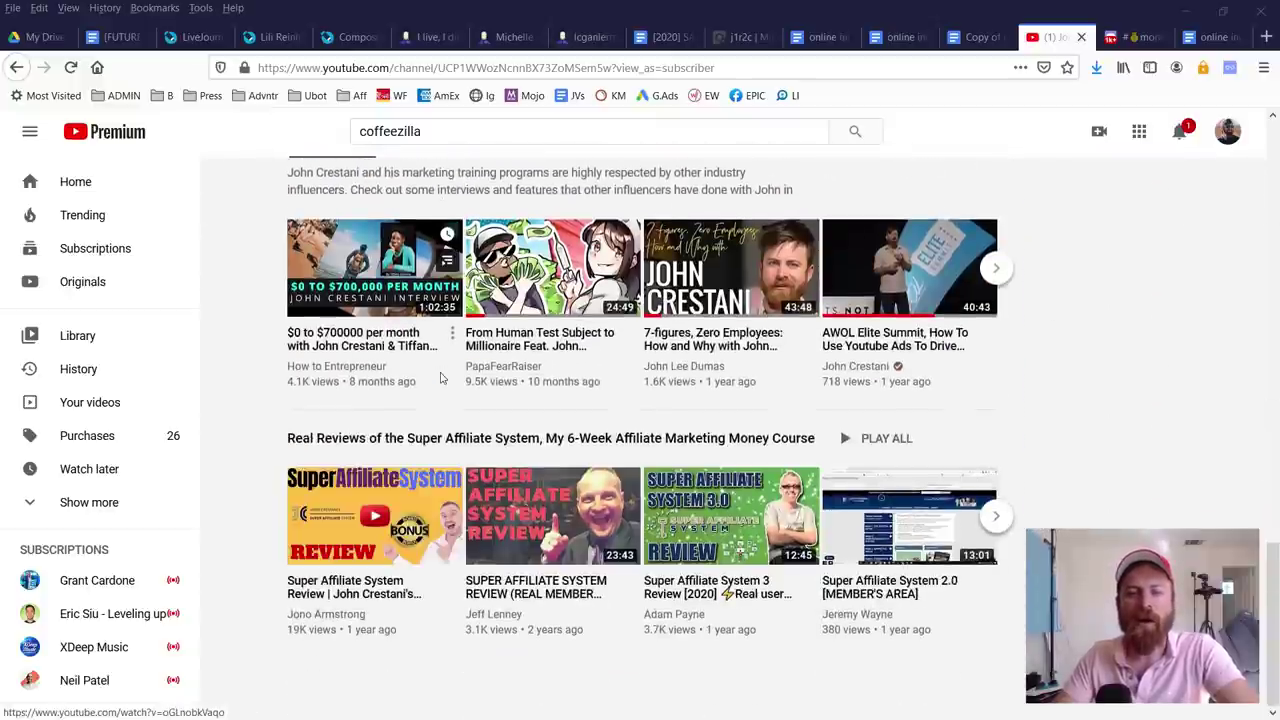
scroll(547, 352, "up", 1)
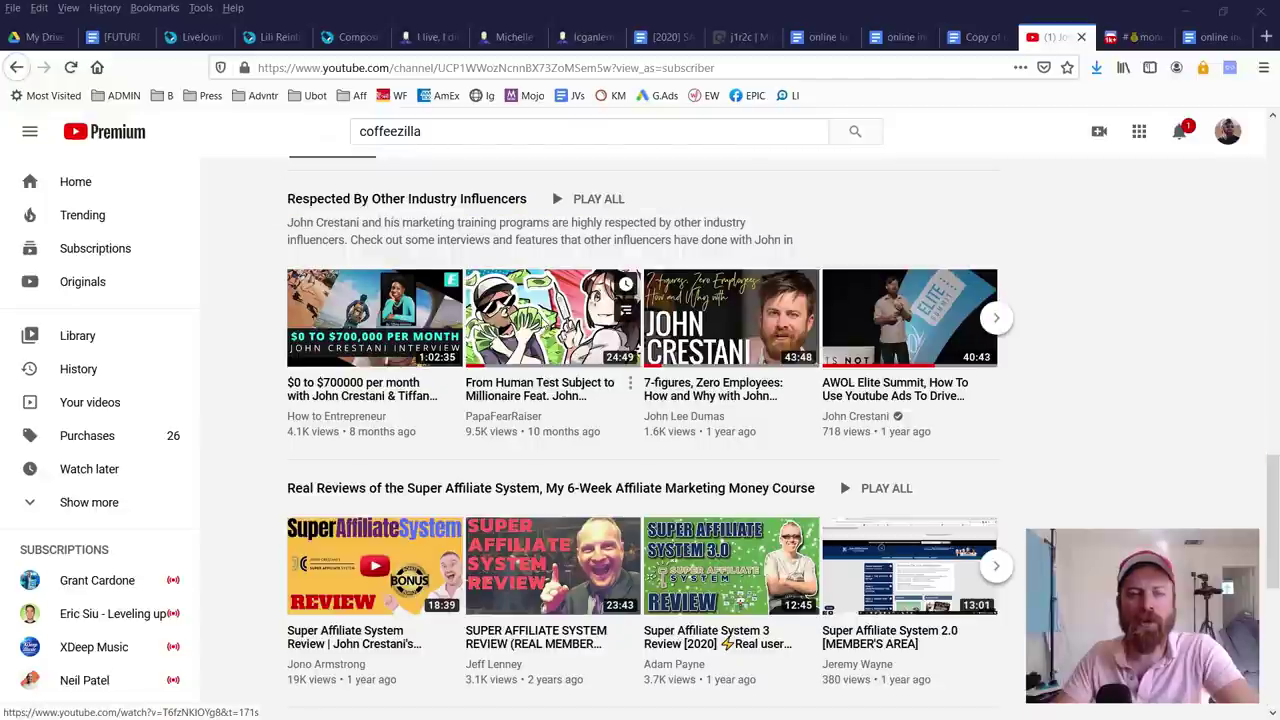
scroll(545, 330, "down", 8)
scroll(545, 322, "down", 3)
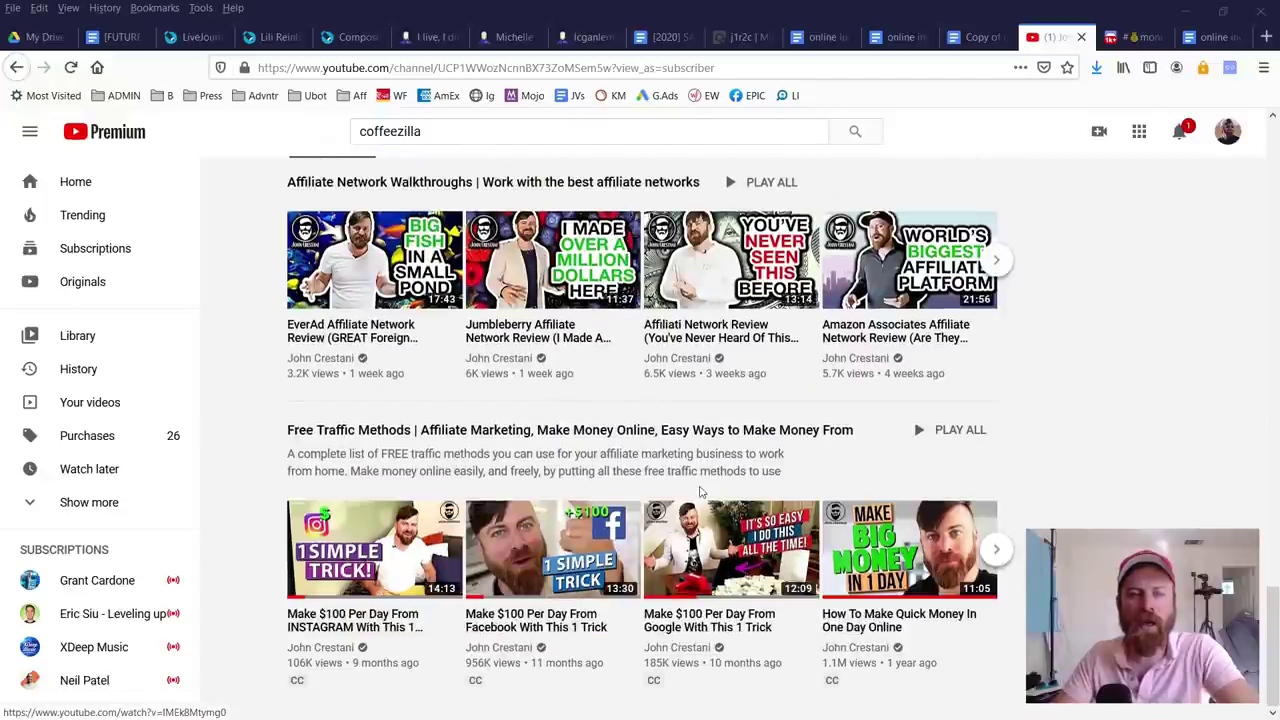
left_click_drag(1056, 418, 822, 394)
mouse_move(745, 399)
left_mouse_down()
mouse_move(372, 418)
mouse_move(247, 570)
mouse_move(235, 694)
mouse_move(1056, 708)
mouse_move(968, 405)
left_mouse_up()
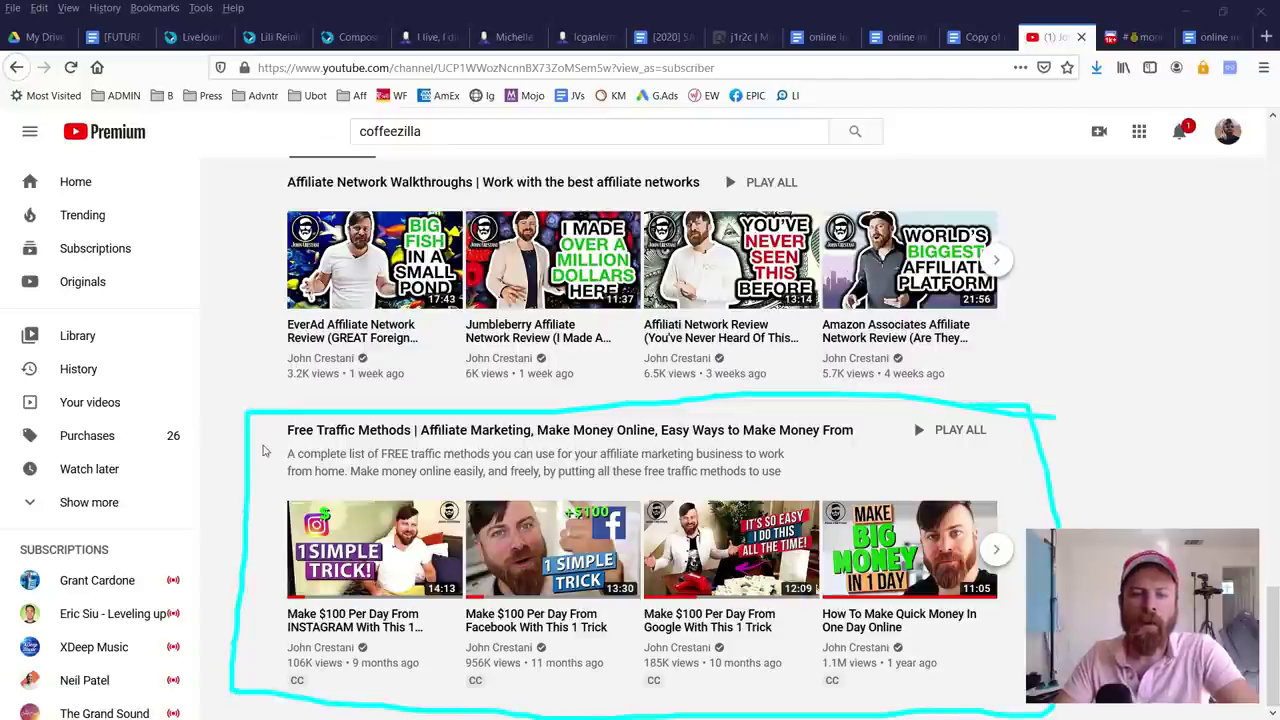
left_click_drag(263, 451, 418, 456)
left_click_drag(278, 647, 336, 648)
left_click_drag(460, 647, 572, 648)
left_click_drag(655, 647, 782, 648)
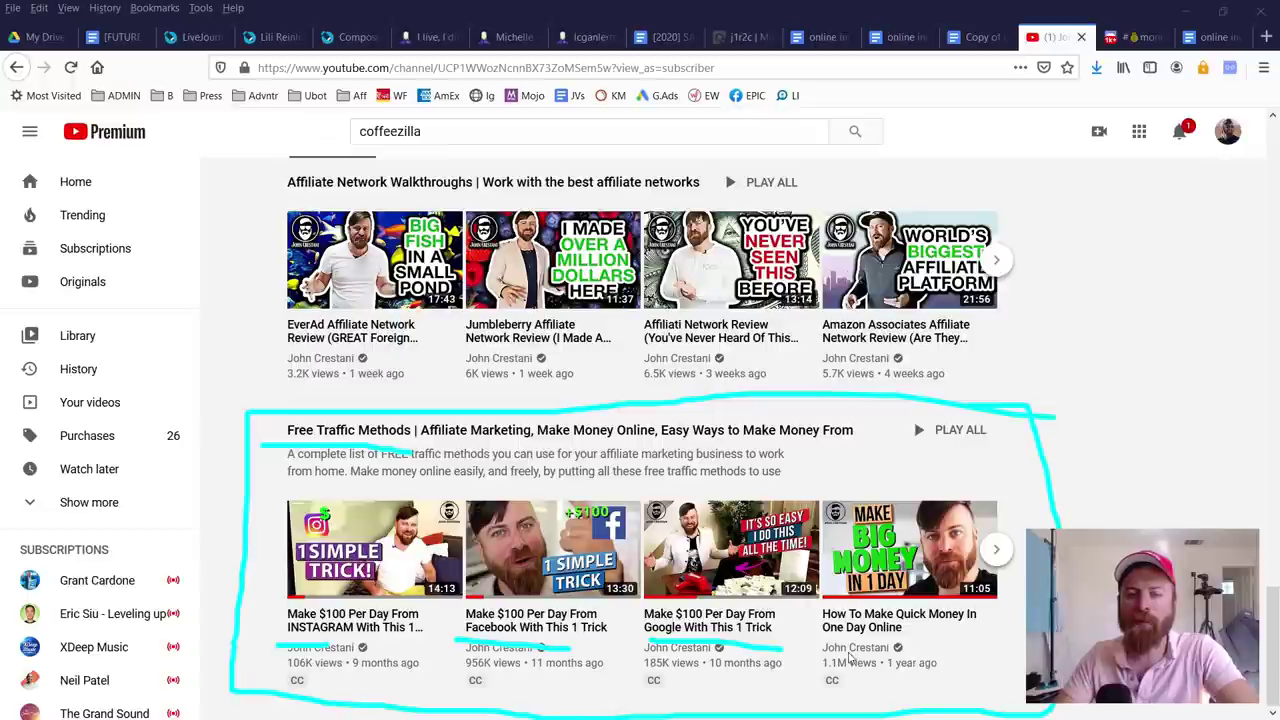
key("Escape")
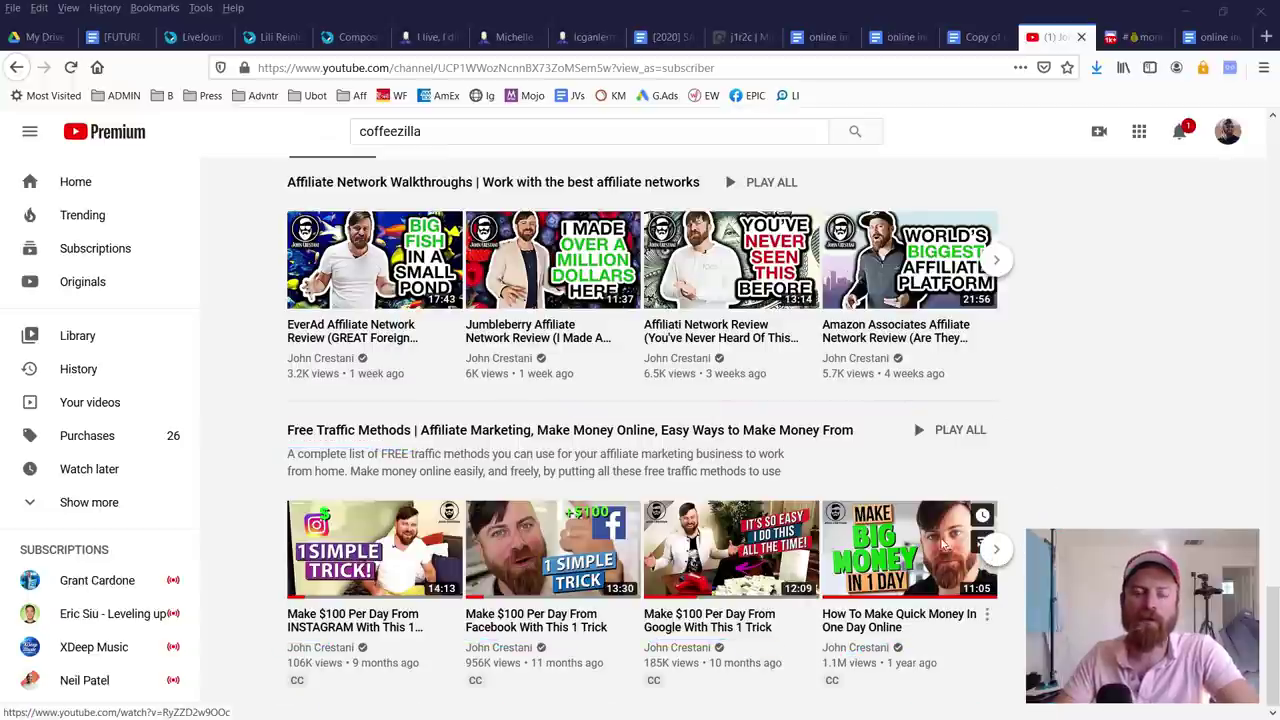
Step: Examine the channel owner's personal story playlist, circling the From Human Test Subject to Millionaire video before clearing the markings
scroll(970, 540, "up", 8)
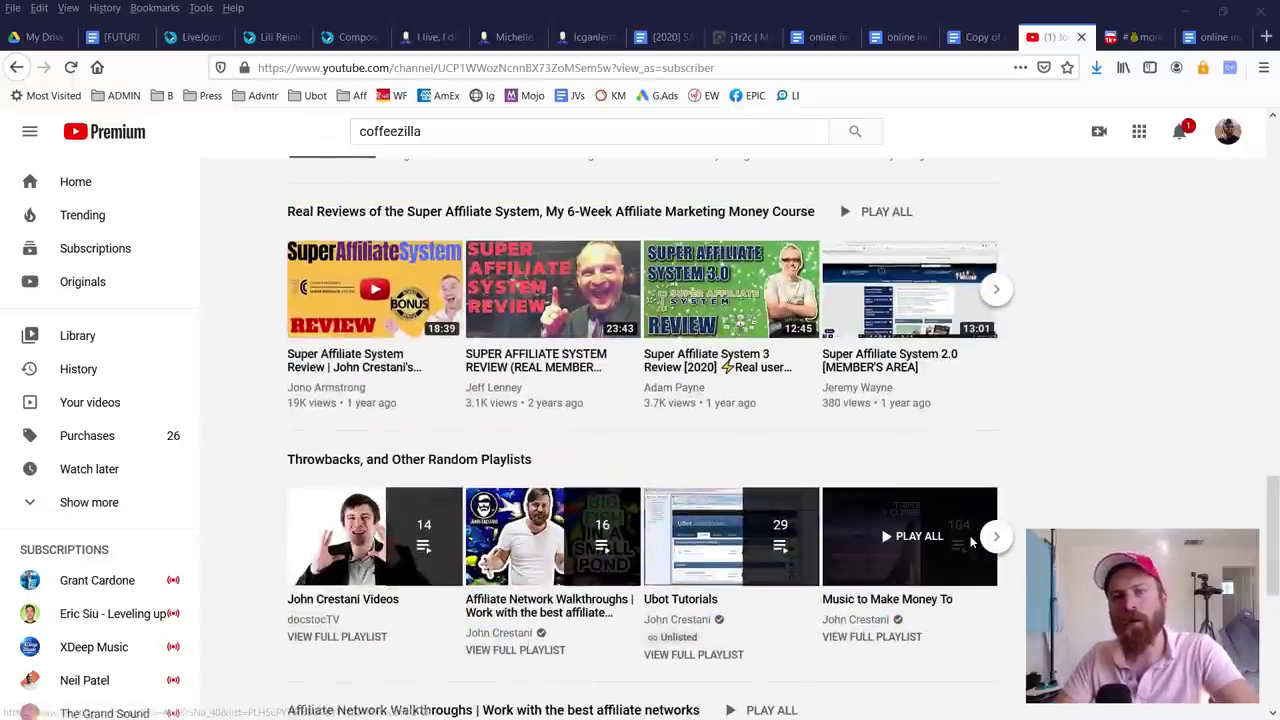
scroll(970, 540, "up", 3)
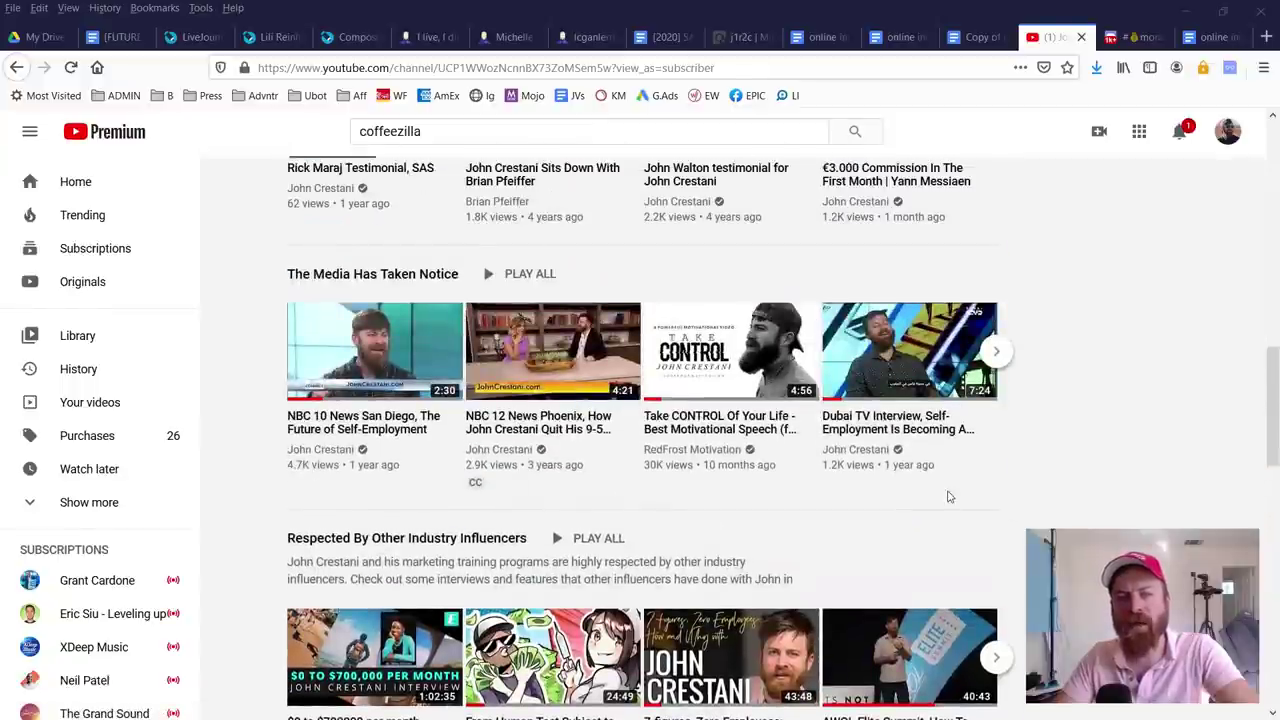
scroll(946, 494, "up", 3)
scroll(938, 499, "up", 4)
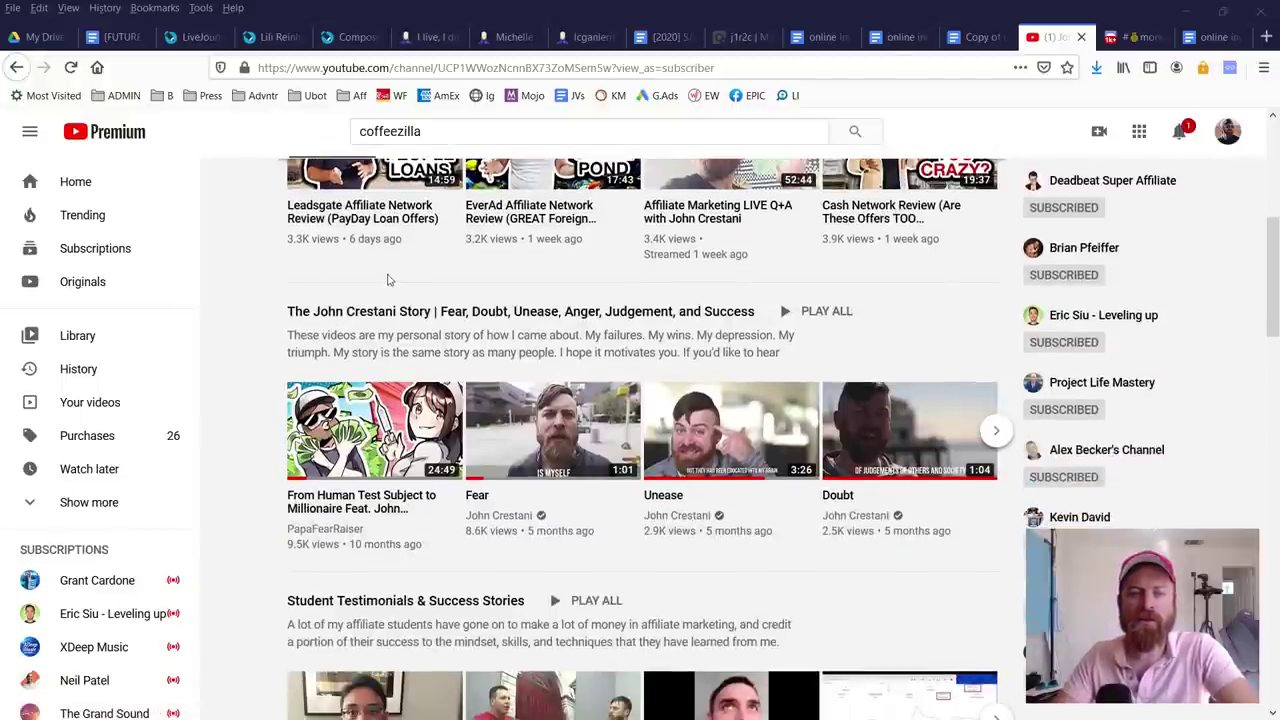
mouse_move(380, 280)
left_mouse_down()
mouse_move(265, 350)
mouse_move(255, 590)
mouse_move(1020, 594)
mouse_move(1026, 470)
mouse_move(488, 292)
mouse_move(263, 297)
left_mouse_up()
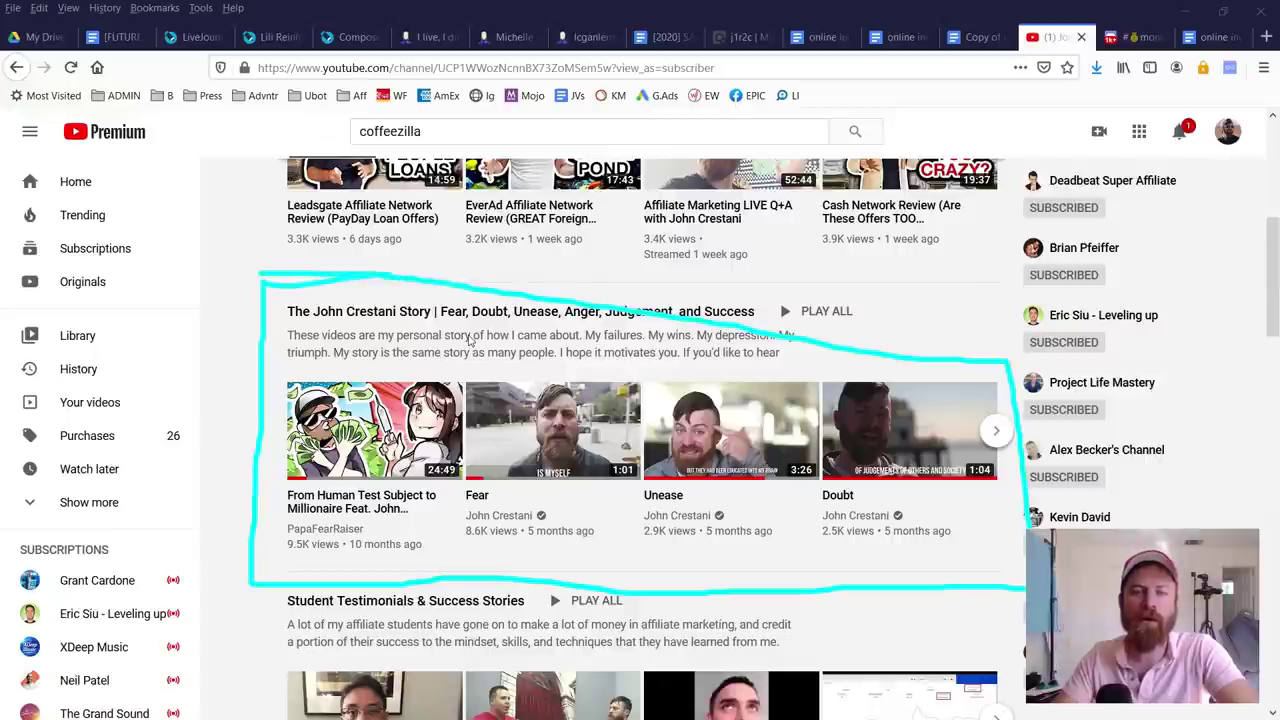
mouse_move(277, 374)
left_mouse_down()
mouse_move(283, 560)
mouse_move(450, 575)
mouse_move(463, 358)
mouse_move(262, 364)
mouse_move(272, 575)
mouse_move(524, 572)
mouse_move(494, 420)
mouse_move(258, 334)
left_mouse_up()
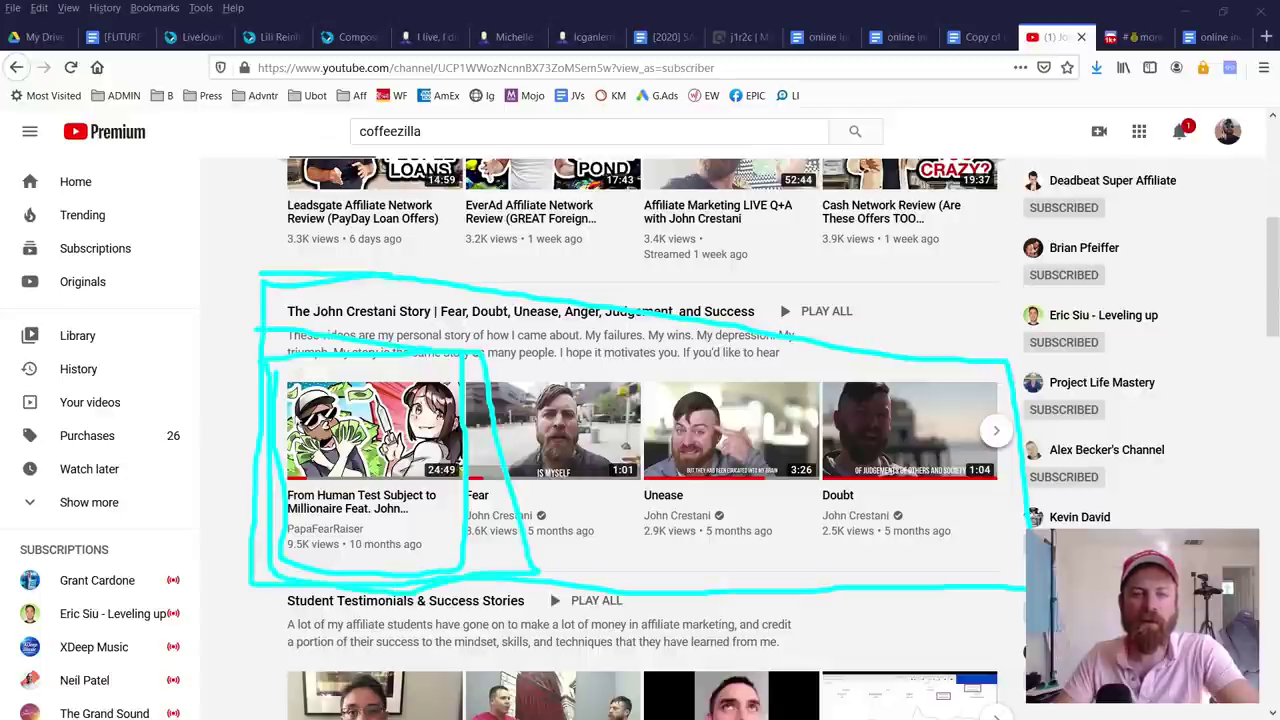
mouse_move(305, 530)
left_mouse_down()
mouse_move(410, 524)
mouse_move(308, 518)
left_mouse_up()
mouse_move(945, 493)
left_mouse_down()
mouse_move(488, 462)
mouse_move(538, 558)
left_mouse_up()
mouse_move(508, 493)
left_mouse_down()
mouse_move(527, 418)
mouse_move(540, 415)
mouse_move(520, 495)
left_mouse_up()
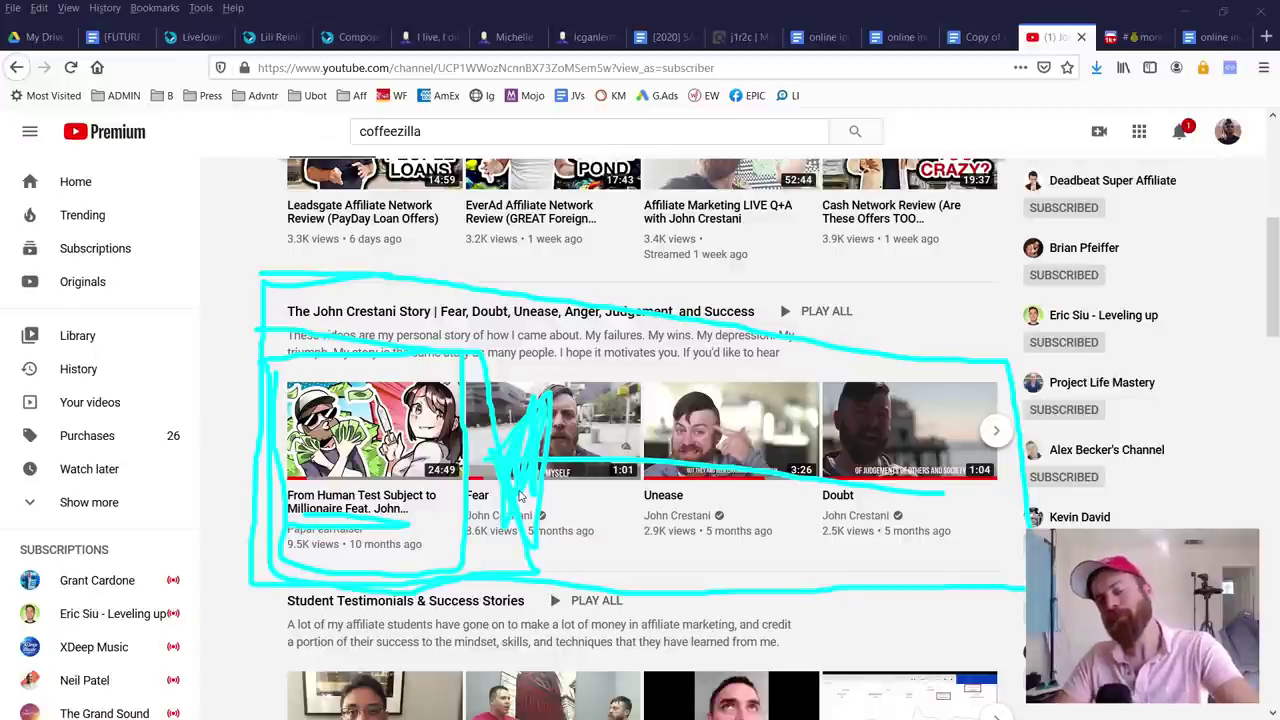
key("Escape")
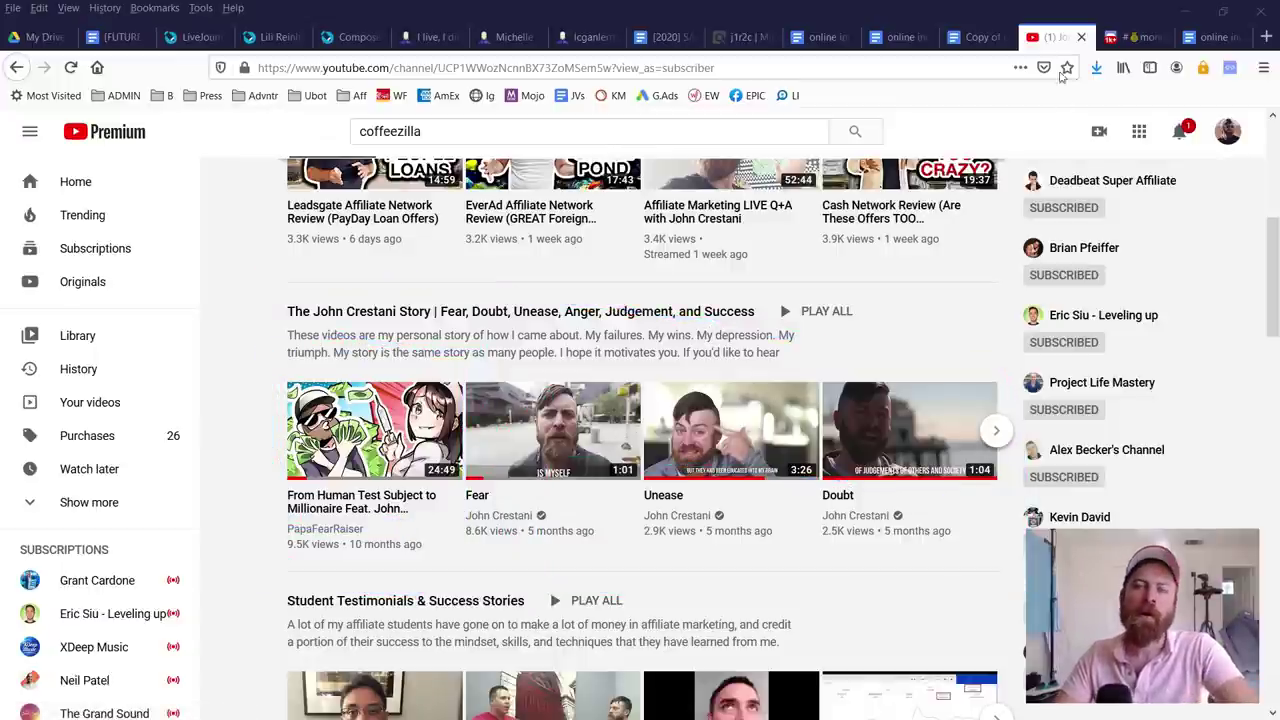
Step: Switch to the Discord forums page and open the general-discussion channel
left_click(1143, 37)
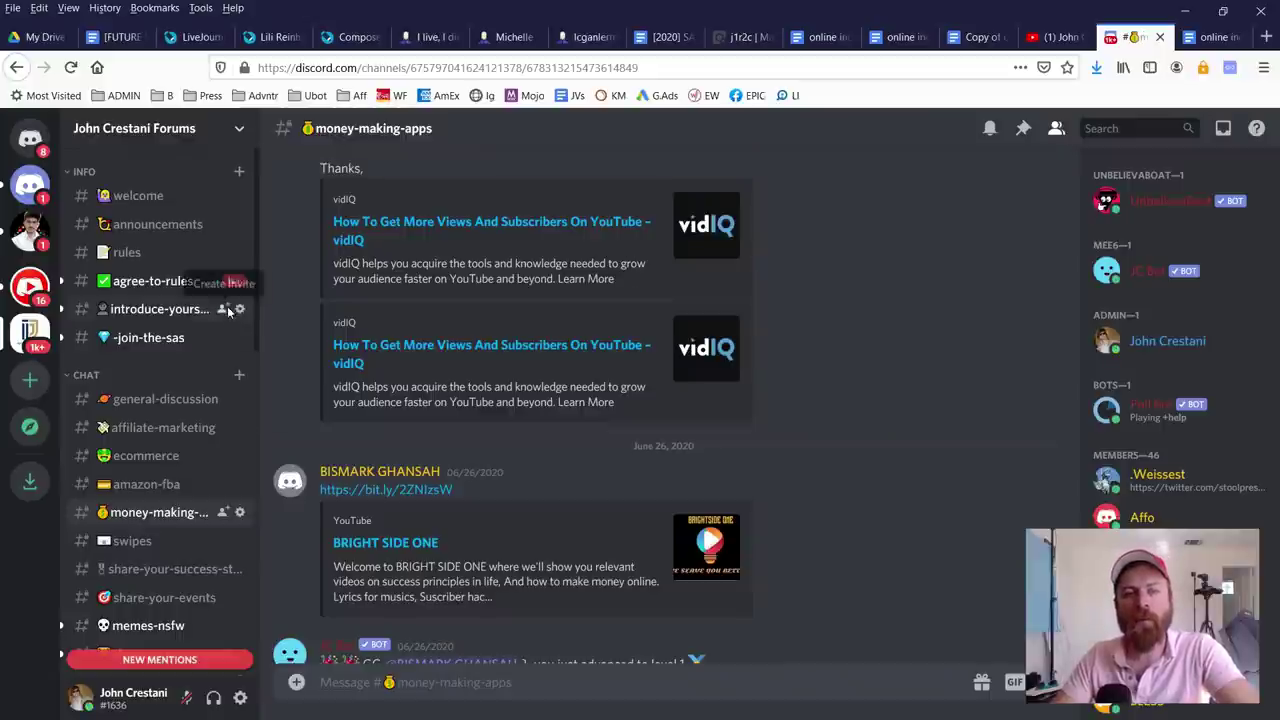
left_click_drag(318, 166, 368, 168)
left_click(340, 168)
left_click(165, 399)
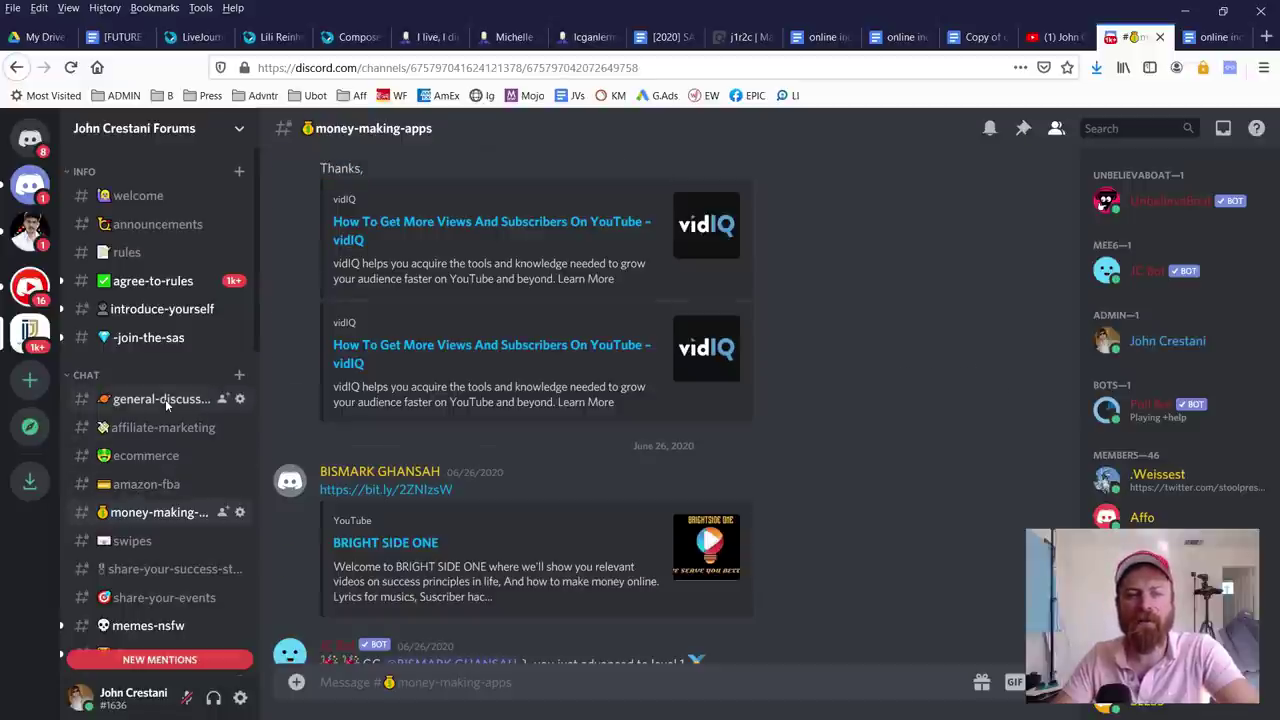
Step: Read through the older general-discussion messages about financial ads, link posting software and free traffic methods
scroll(401, 380, "up", 3)
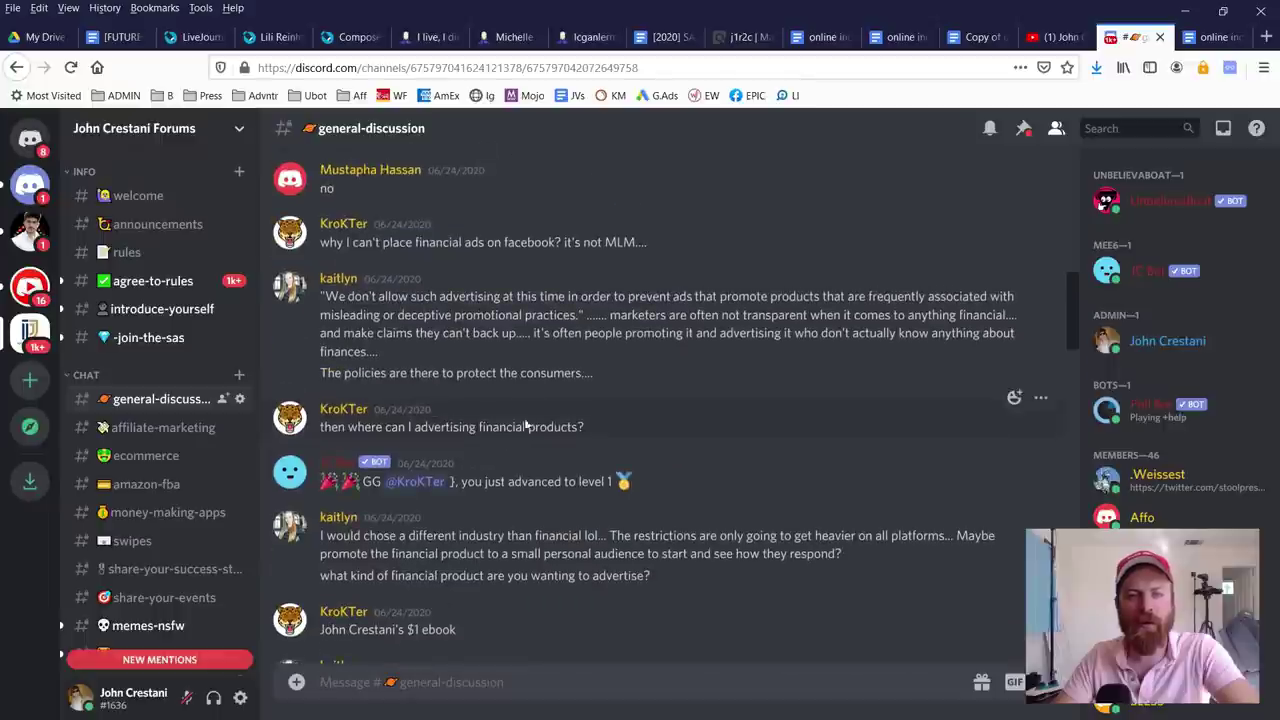
scroll(560, 380, "up", 2)
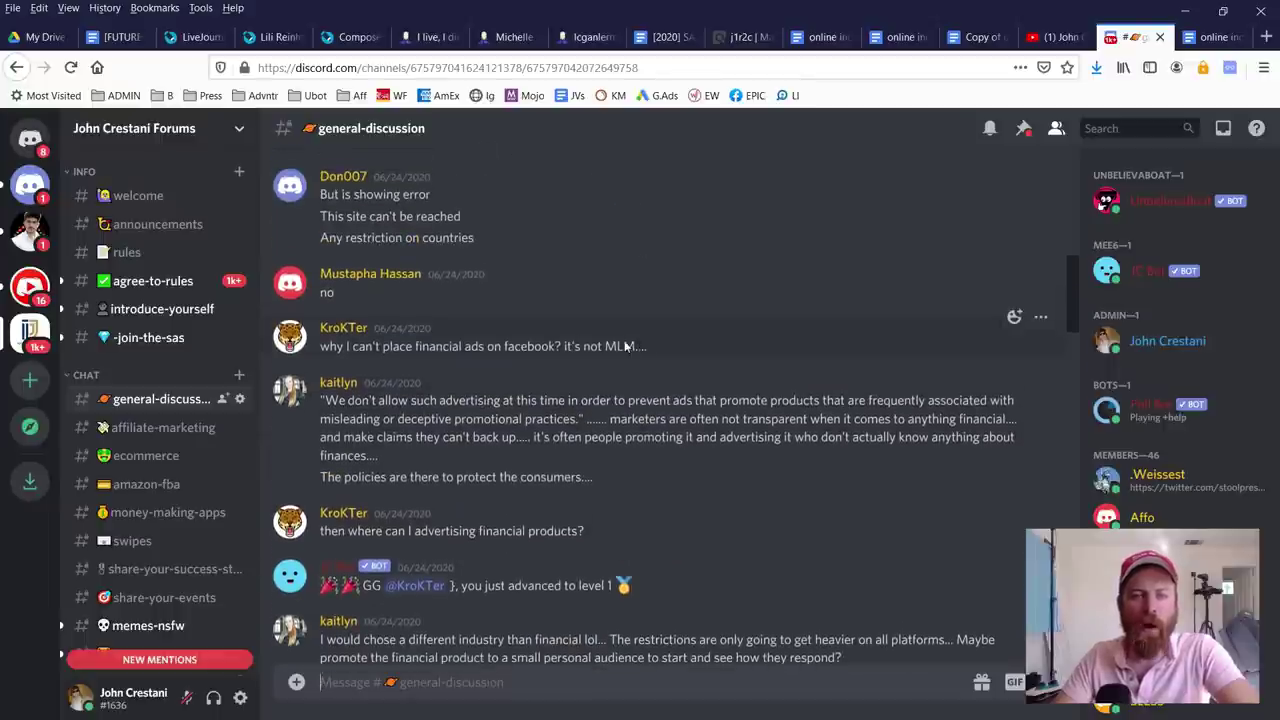
left_click_drag(640, 346, 414, 346)
left_click(460, 290)
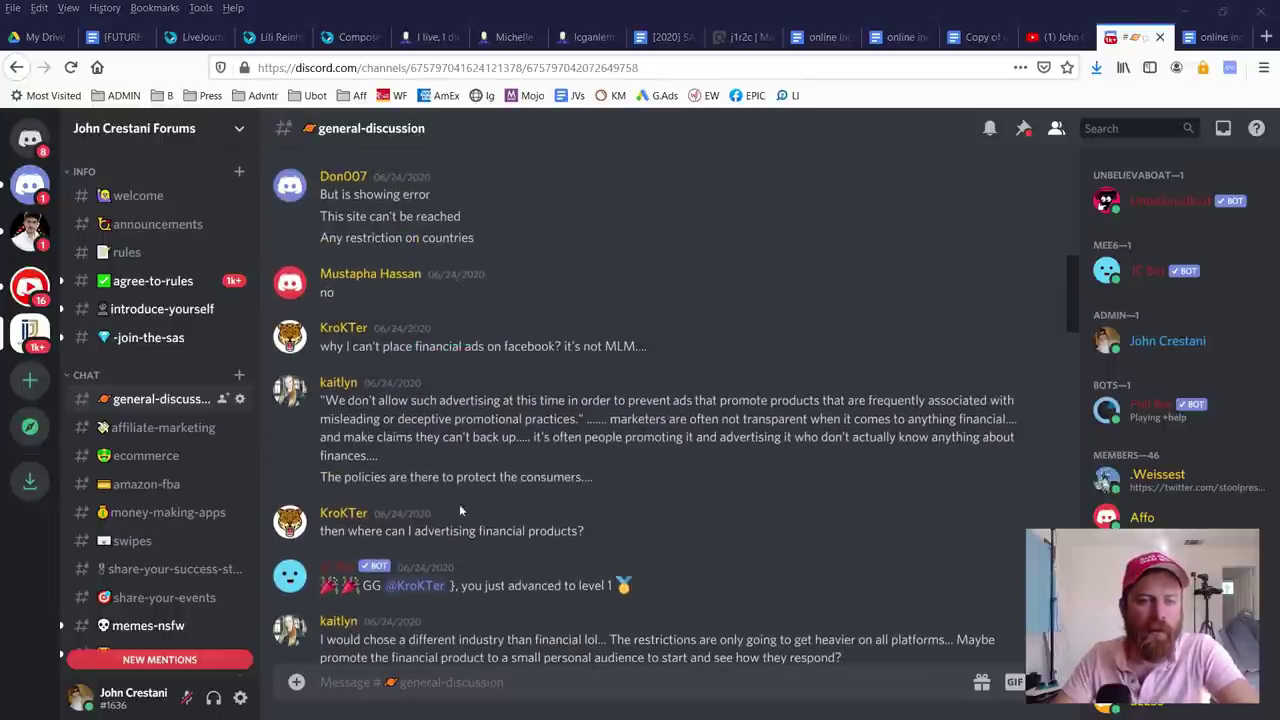
scroll(497, 492, "up", 10)
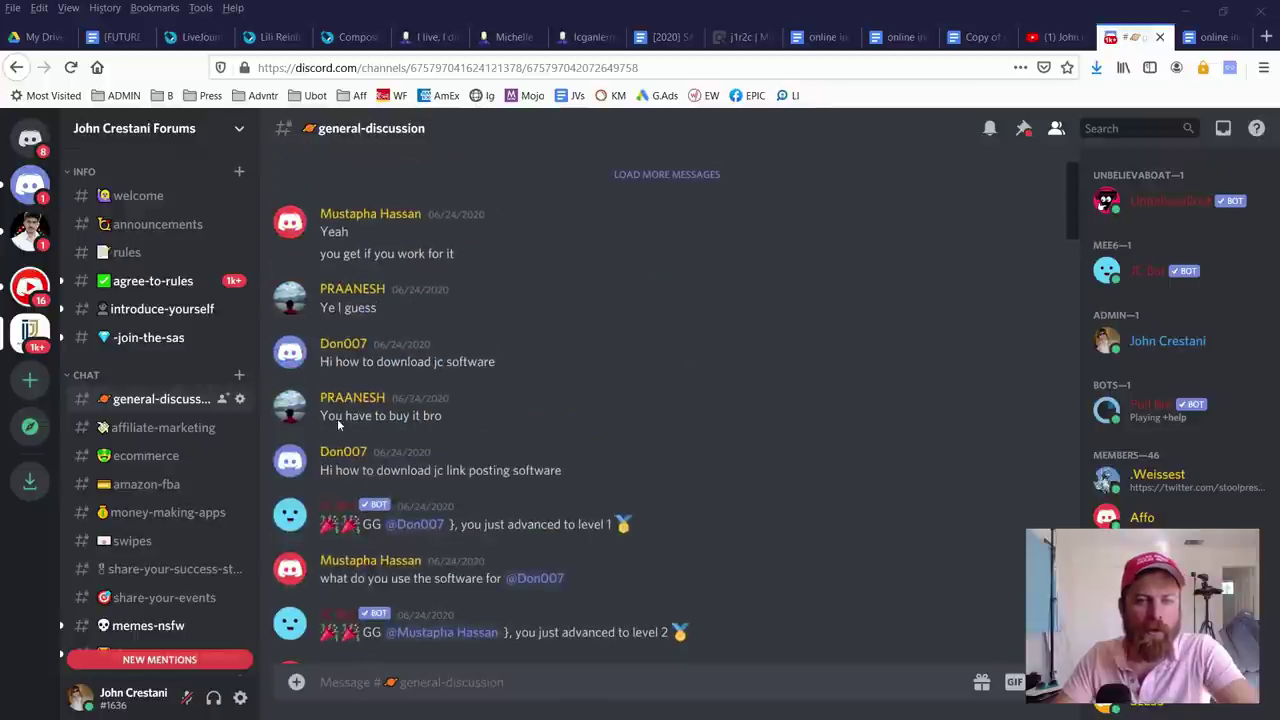
scroll(462, 387, "up", 15)
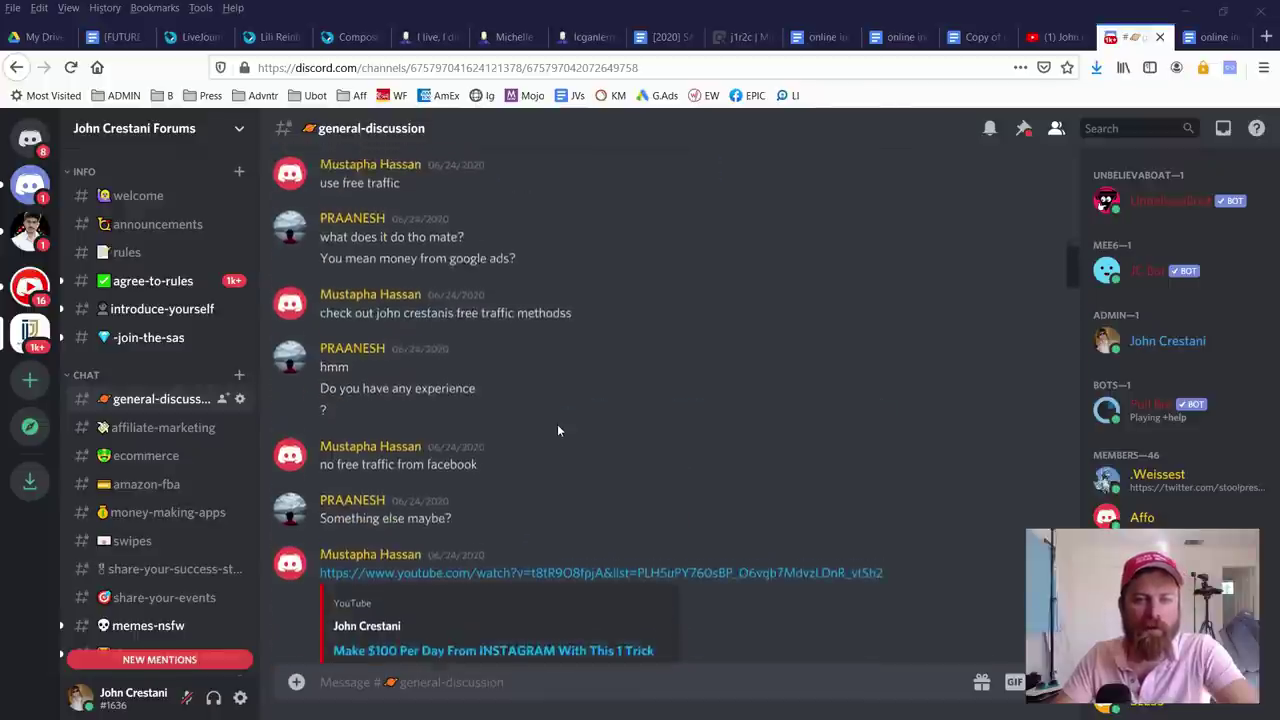
scroll(558, 430, "up", 10)
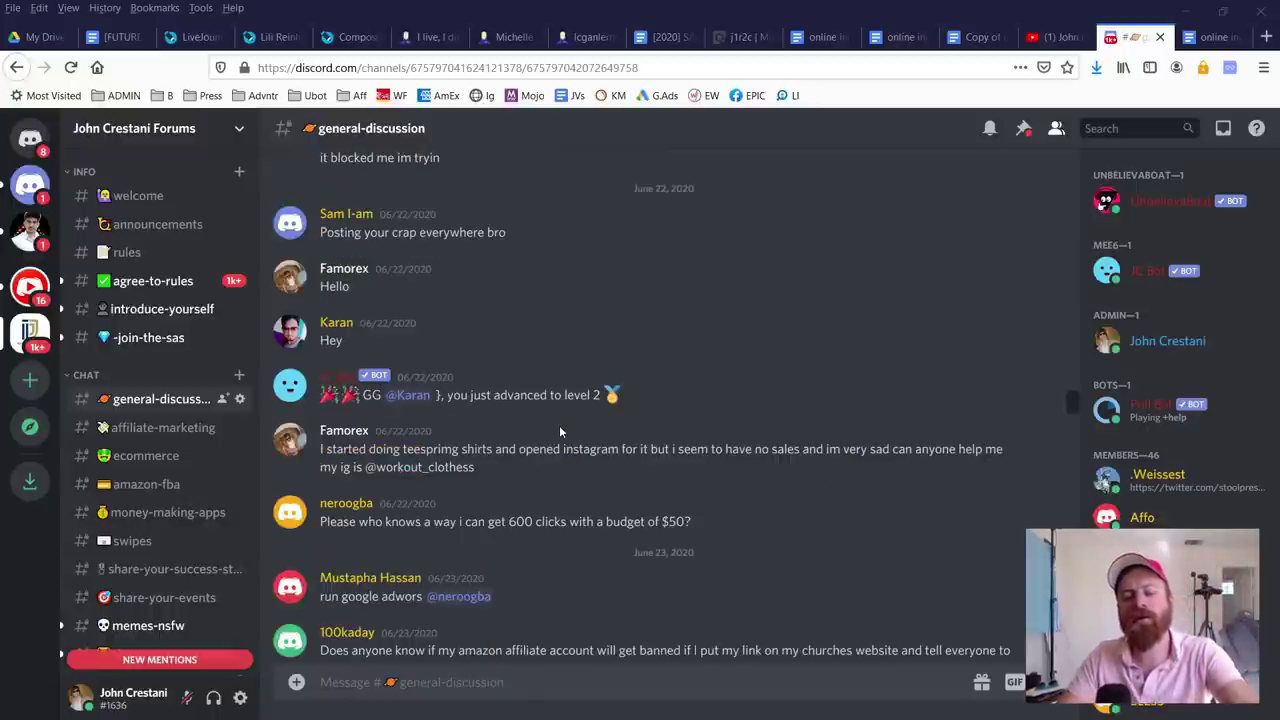
scroll(559, 425, "down", 15)
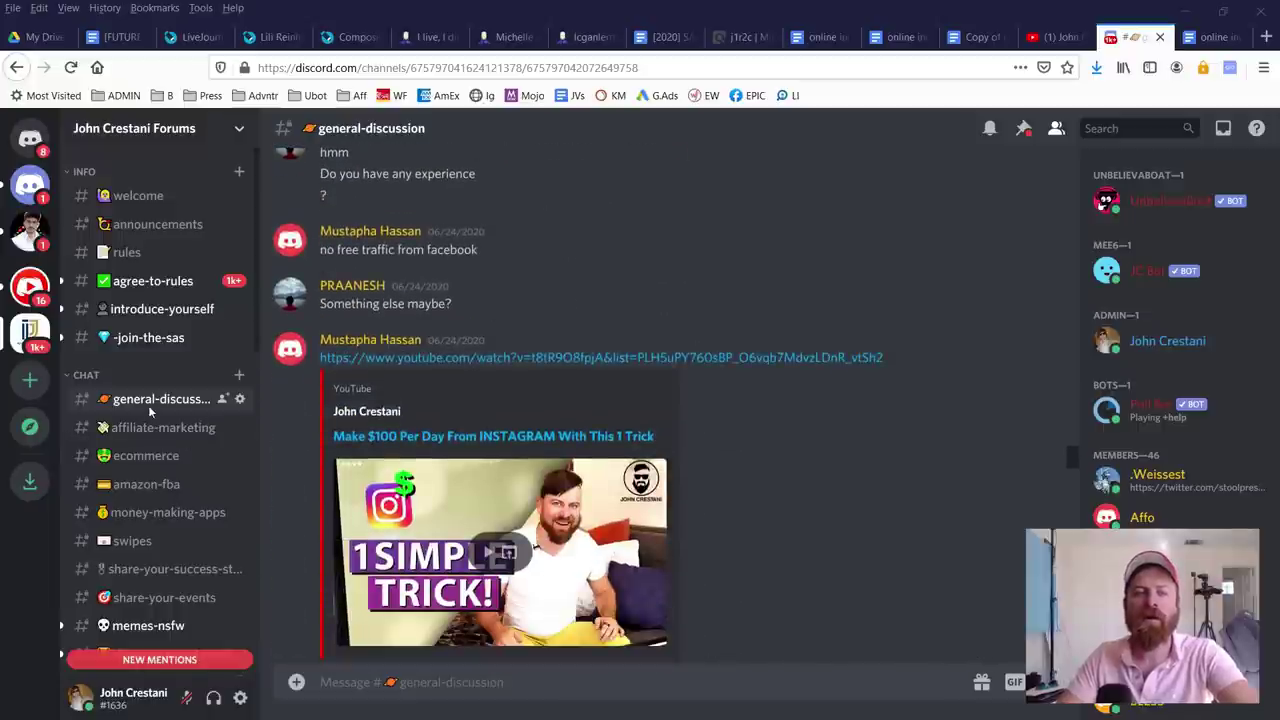
Step: Point out the server's chat channels, circling the channel list and underlining affiliate-marketing and ecommerce before clearing the markings
left_click_drag(102, 458, 192, 461)
left_click_drag(105, 502, 218, 499)
left_click_drag(112, 532, 284, 531)
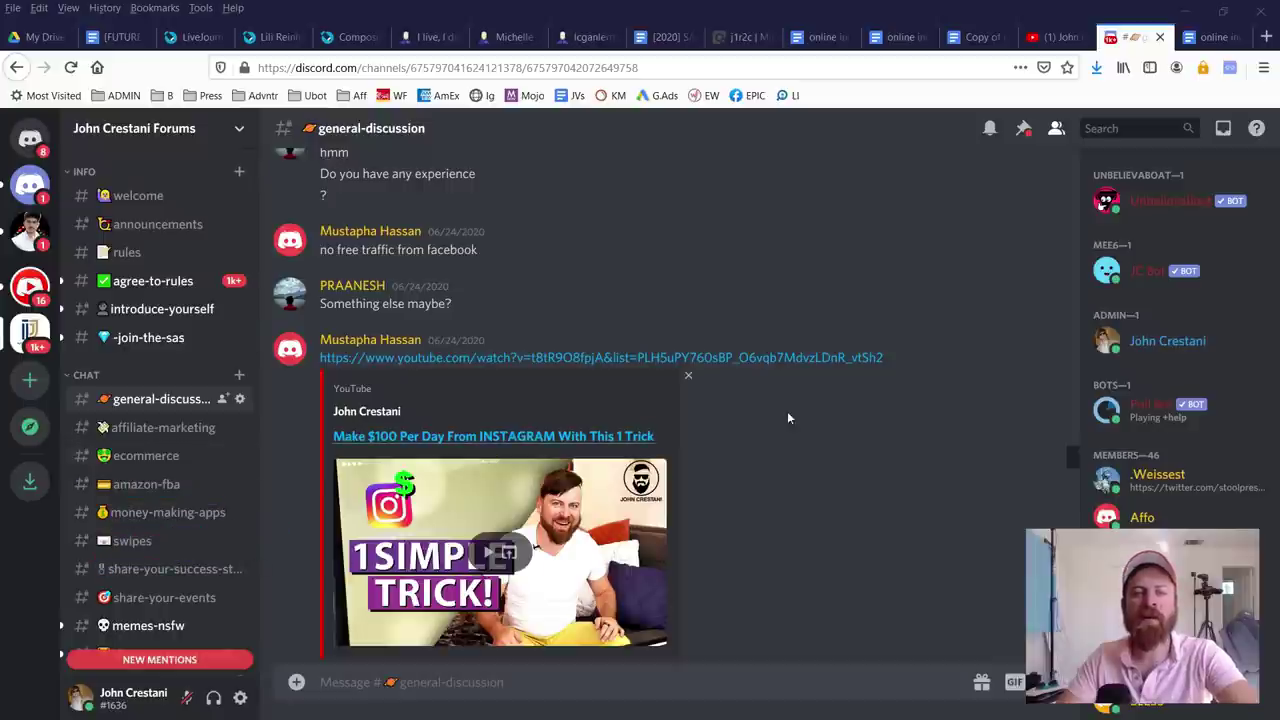
mouse_move(787, 410)
left_mouse_down()
mouse_move(674, 392)
mouse_move(10, 505)
left_mouse_up()
mouse_move(60, 575)
left_mouse_down()
mouse_move(13, 381)
mouse_move(260, 384)
mouse_move(262, 440)
mouse_move(325, 302)
mouse_move(465, 350)
left_mouse_up()
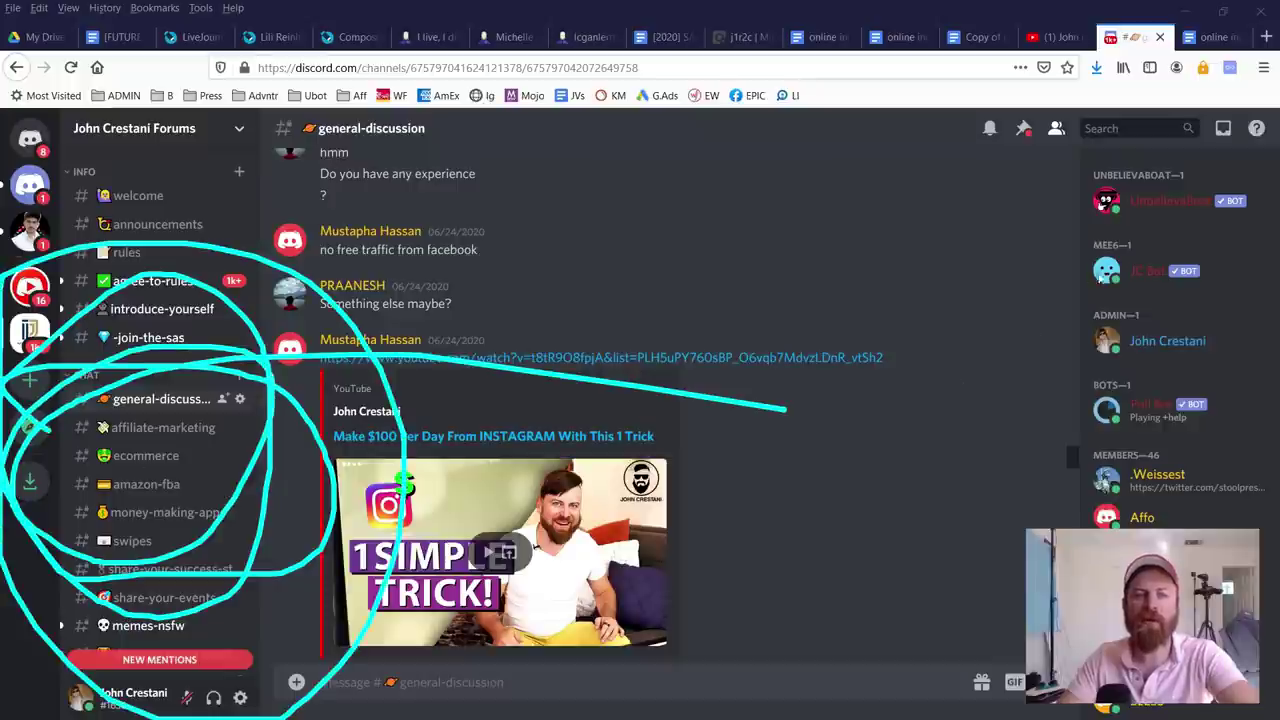
mouse_move(1104, 268)
left_mouse_down()
mouse_move(320, 245)
mouse_move(308, 135)
mouse_move(245, 280)
mouse_move(322, 188)
mouse_move(372, 292)
left_mouse_up()
mouse_move(1030, 560)
left_mouse_down()
mouse_move(462, 549)
mouse_move(552, 412)
mouse_move(450, 570)
mouse_move(480, 525)
mouse_move(524, 505)
mouse_move(495, 680)
mouse_move(480, 665)
left_mouse_up()
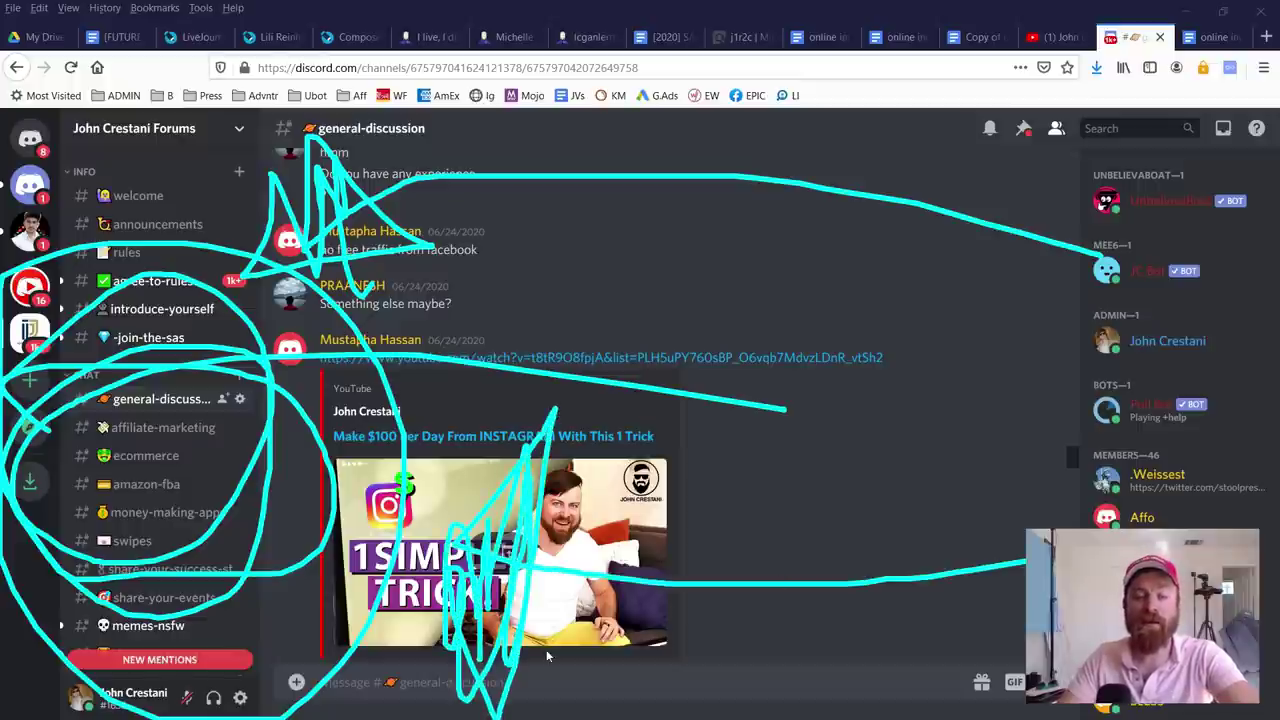
left_click_drag(88, 424, 220, 432)
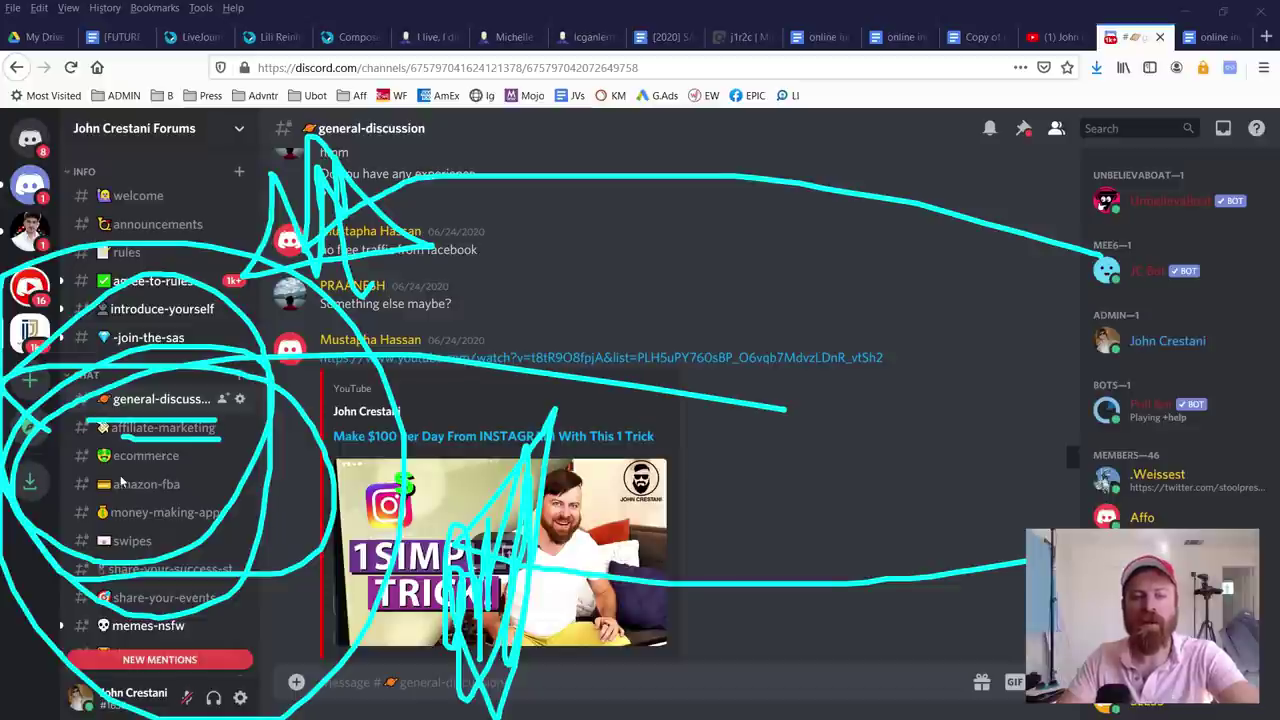
left_click_drag(114, 471, 256, 484)
key("Escape")
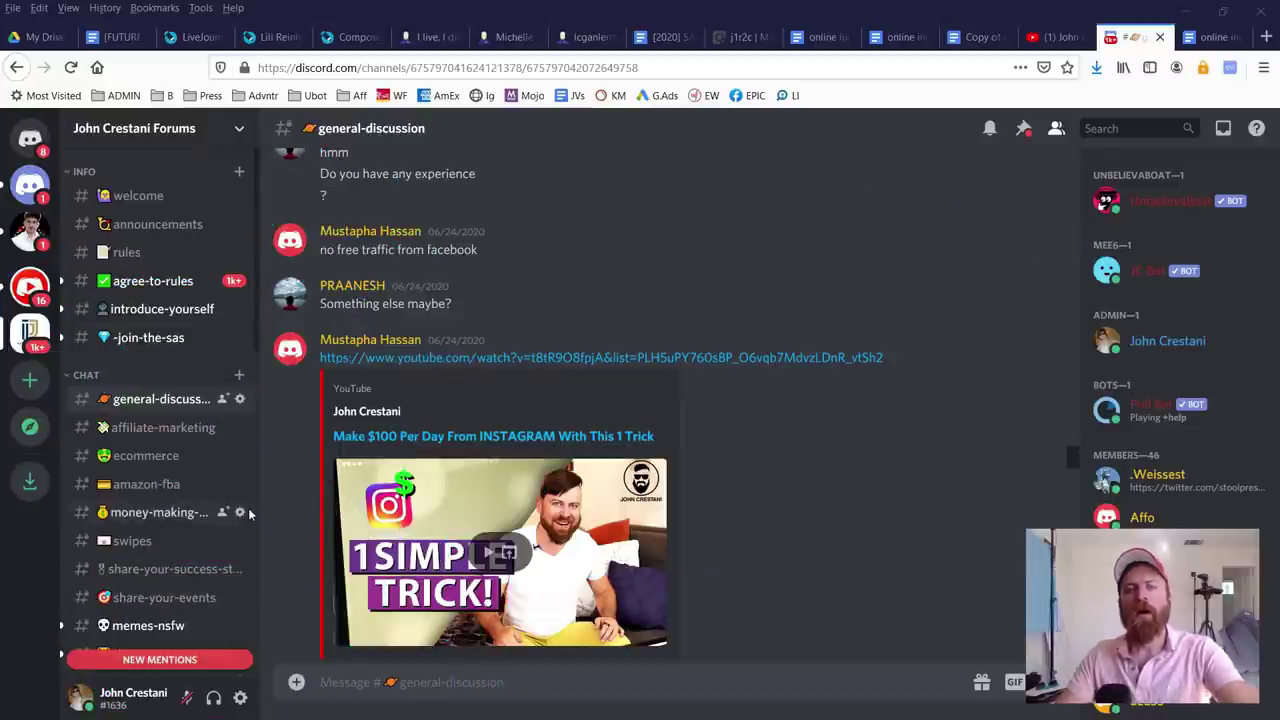